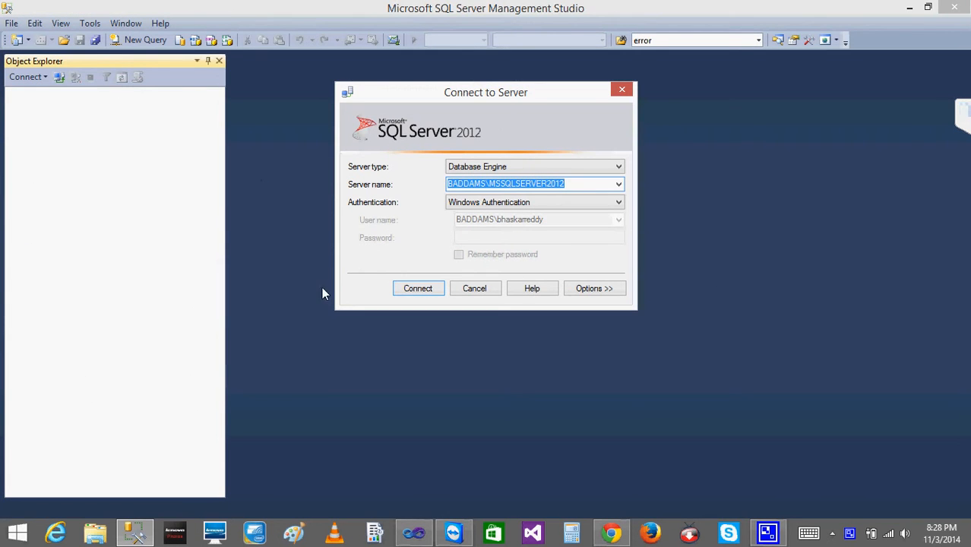
Connect to the database engine and expand the AdventureWorks2008 database's Tables folder.
left_click(424, 288)
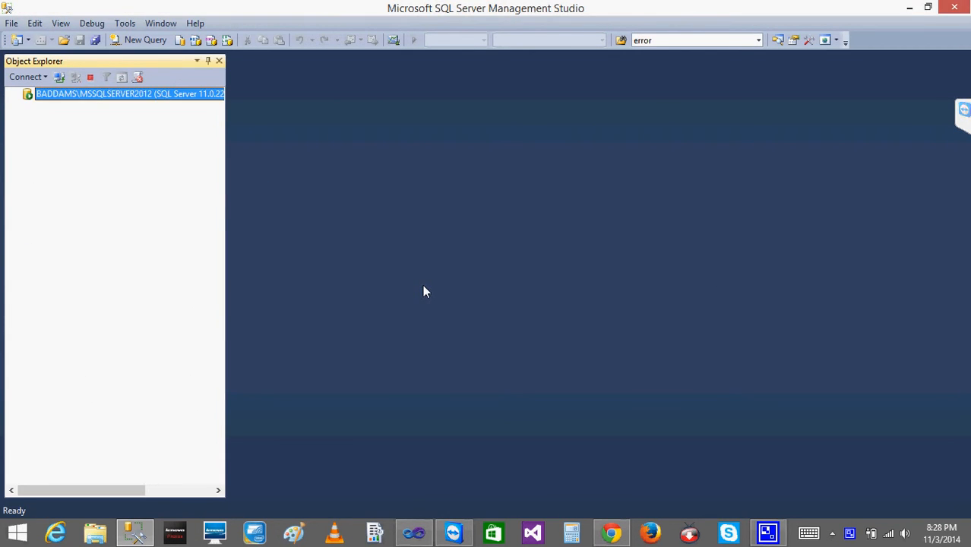
left_click(27, 107)
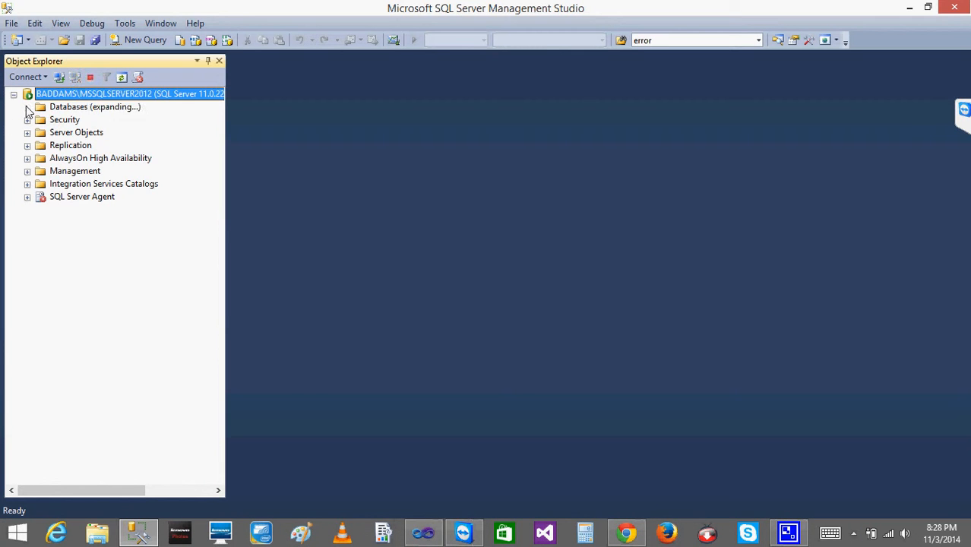
left_click(40, 145)
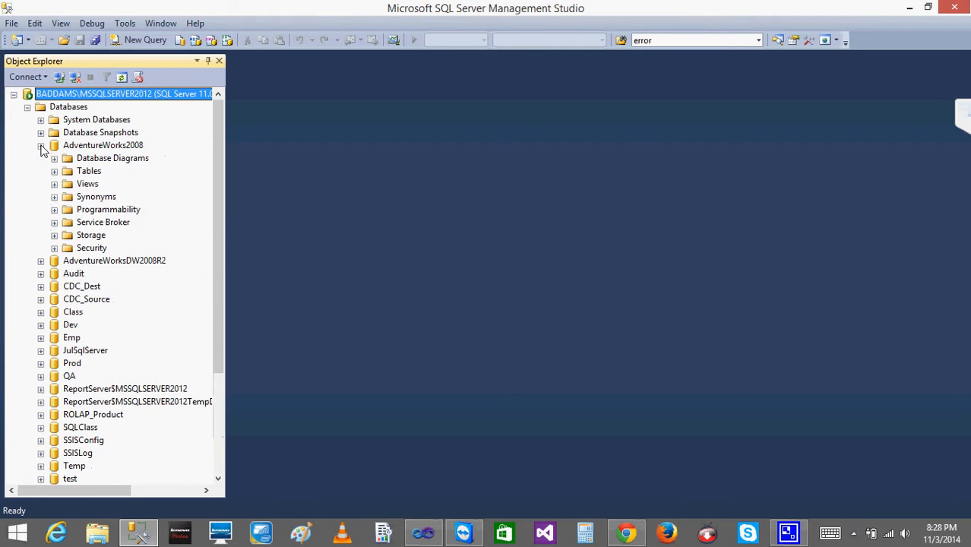
left_click(54, 171)
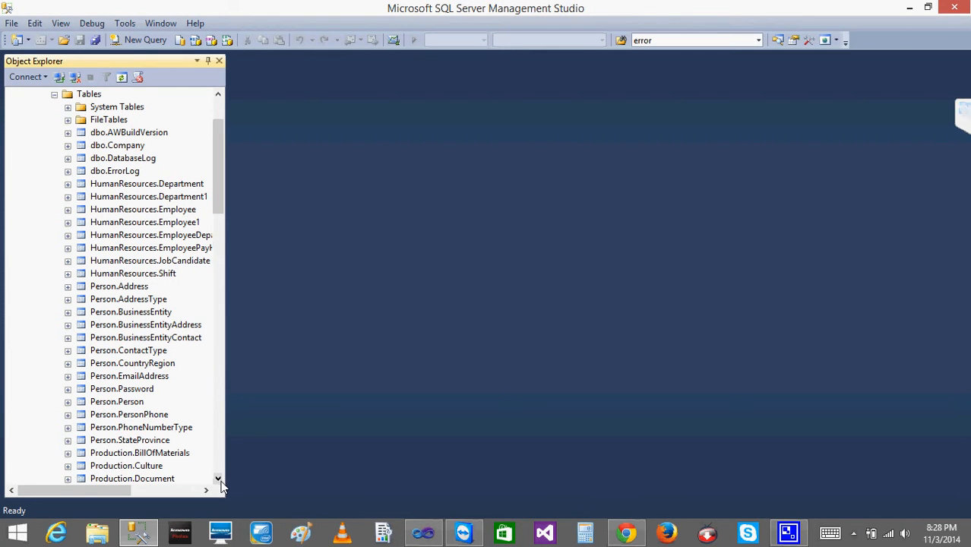
Select the top 1000 rows of the Sales.Currency table, then close that query window.
left_click_drag(220, 481, 220, 482)
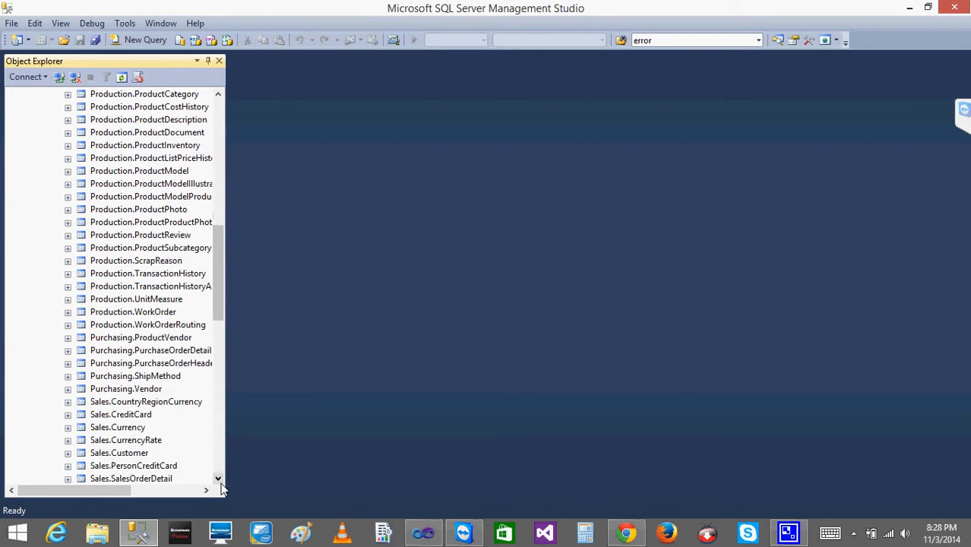
left_click(119, 417)
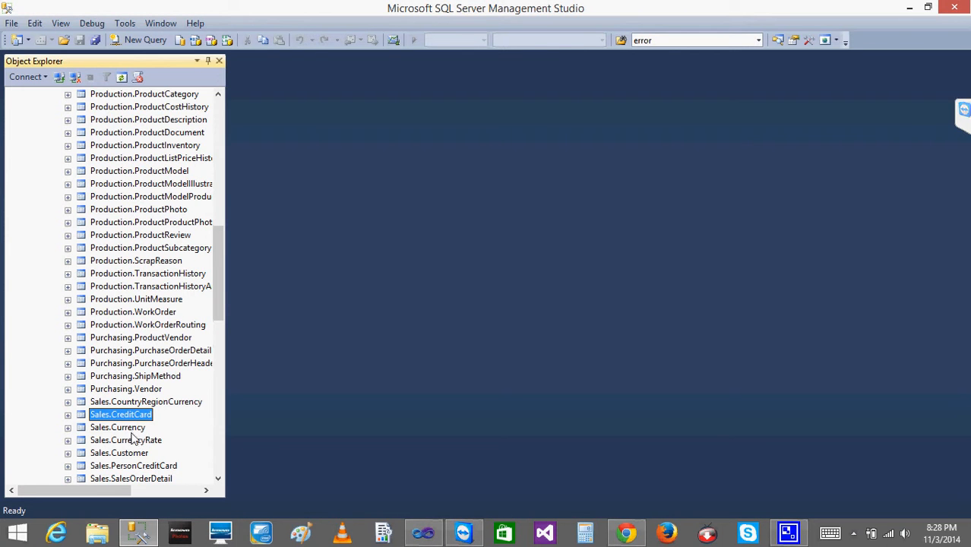
right_click(132, 430)
left_click(214, 274)
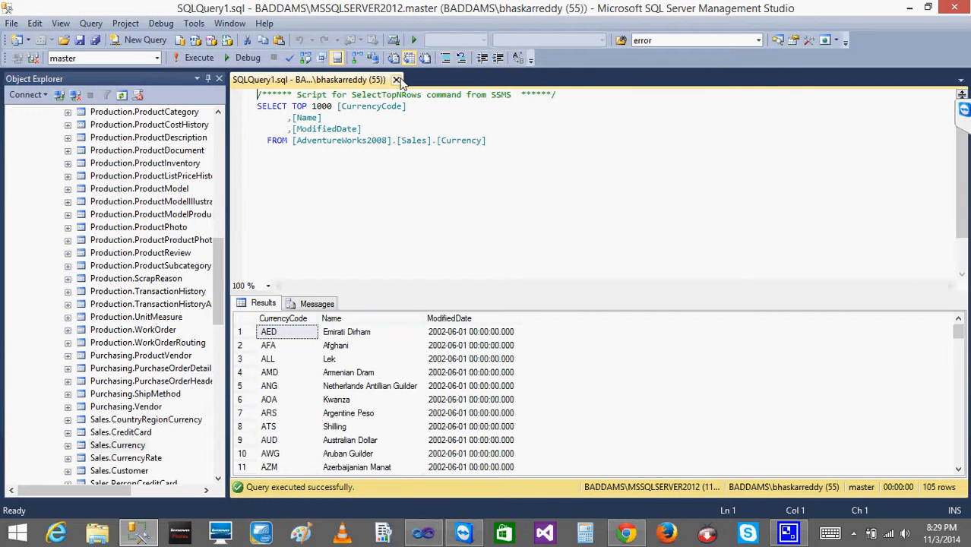
left_click(395, 80)
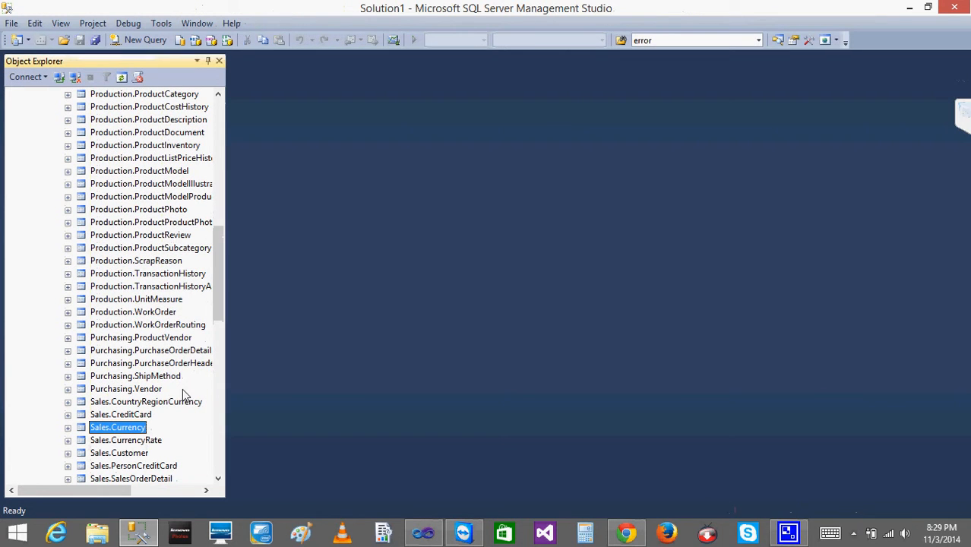
Select the top 1000 rows of the Sales.CurrencyRate table and inspect the returned rates.
right_click(129, 441)
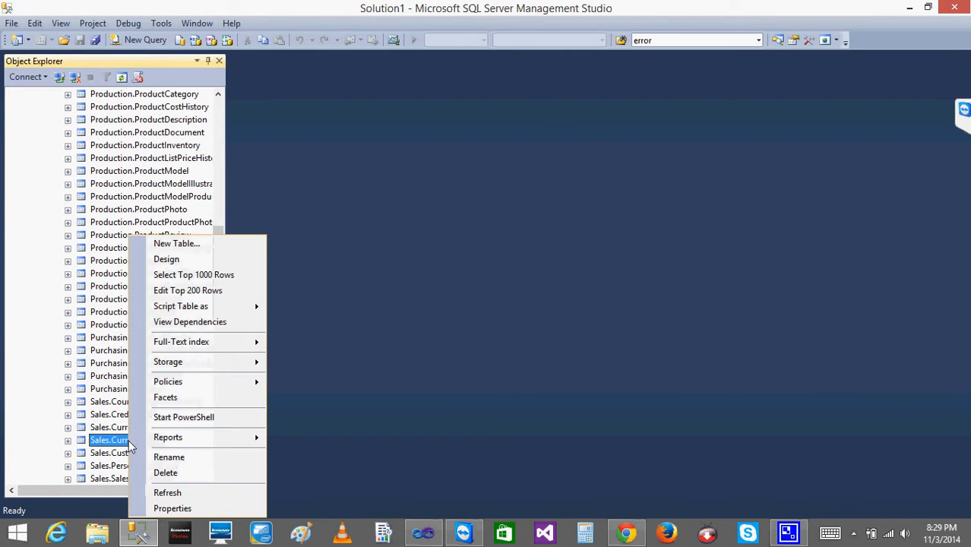
left_click(222, 276)
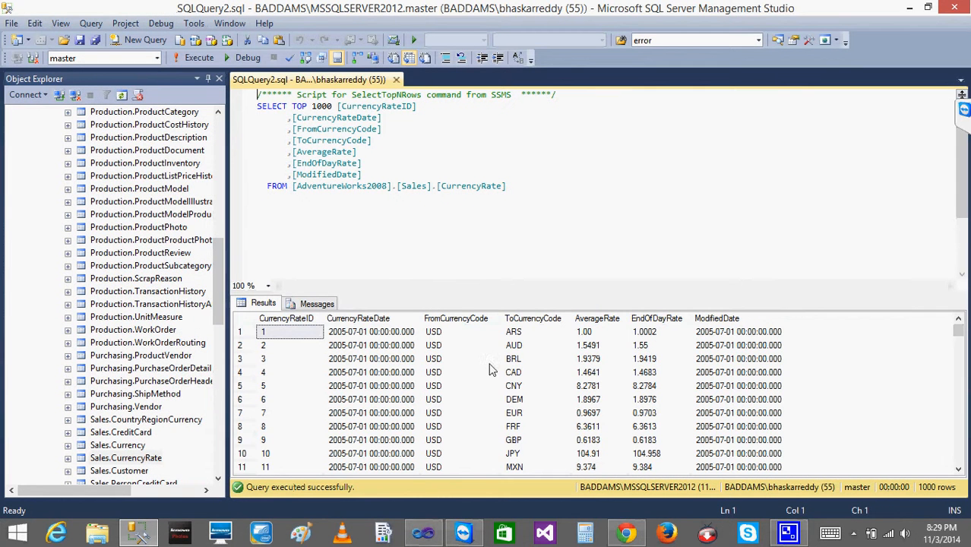
left_click(594, 345)
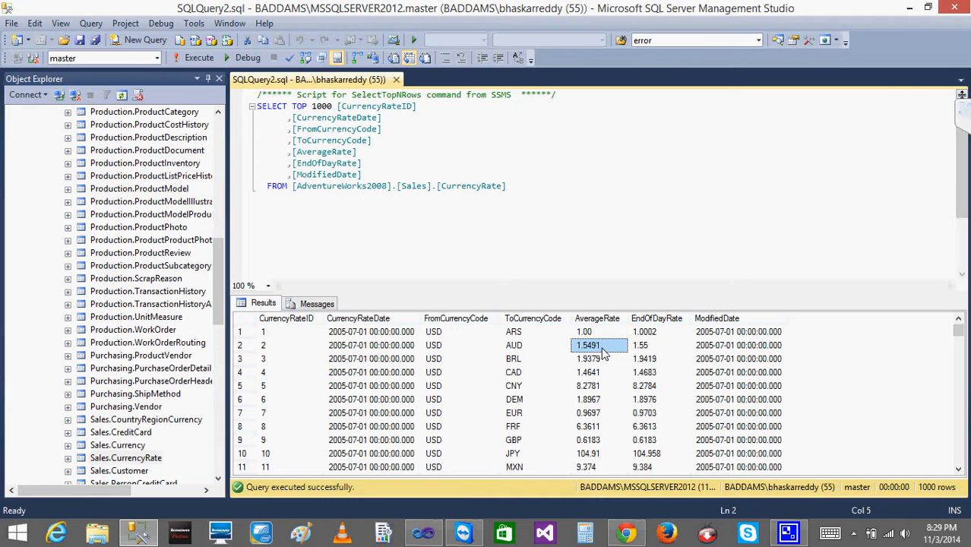
left_click(522, 183)
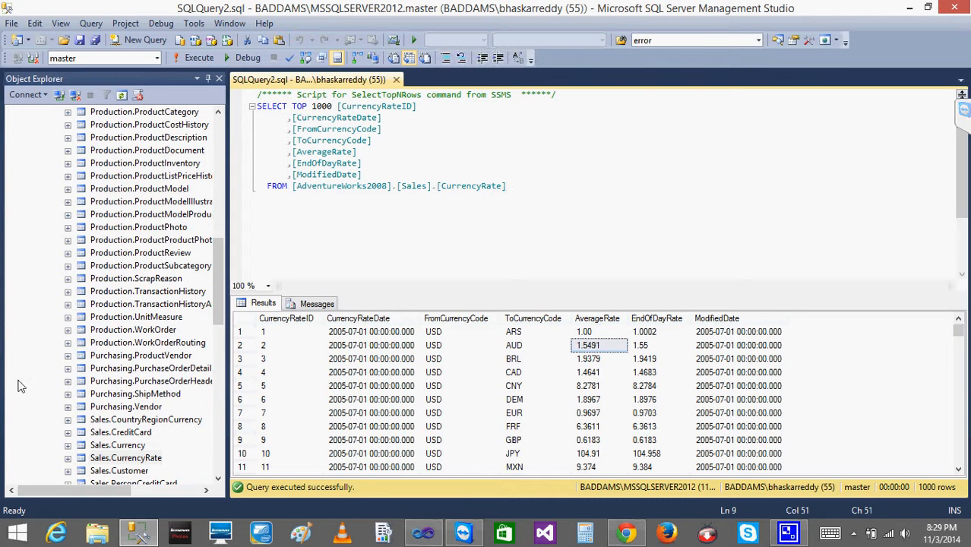
Script the Sales.CurrencyRate table as CREATE To a new query editor window.
right_click(133, 458)
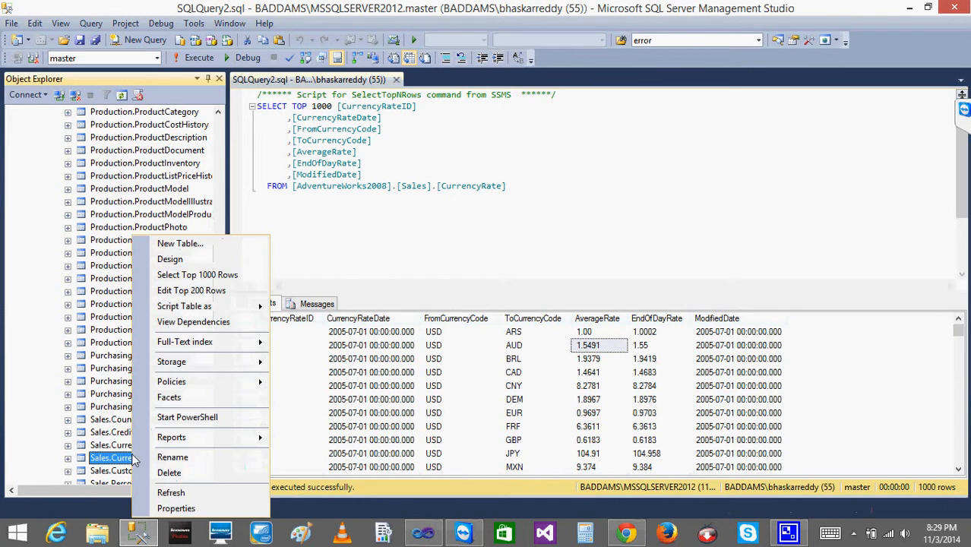
mouse_move(236, 301)
mouse_move(356, 317)
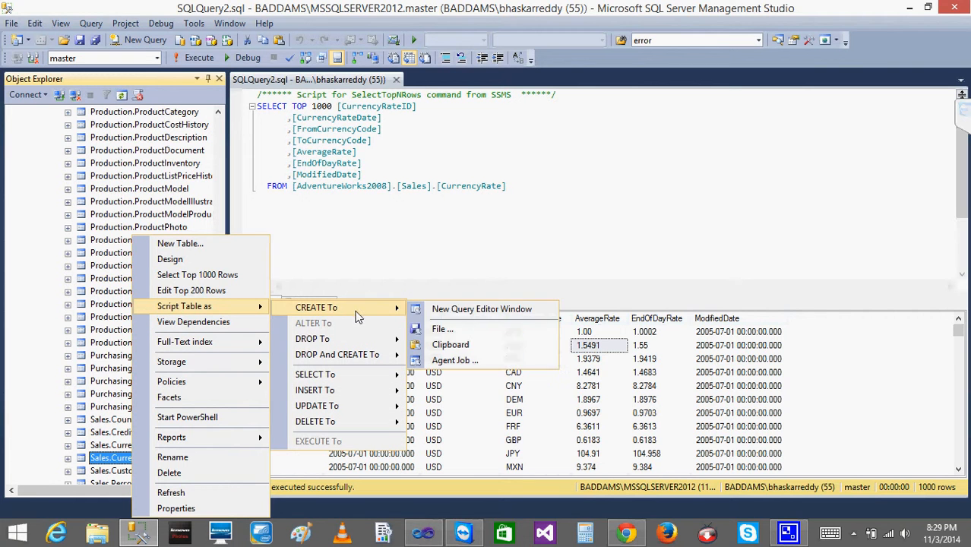
left_click(451, 308)
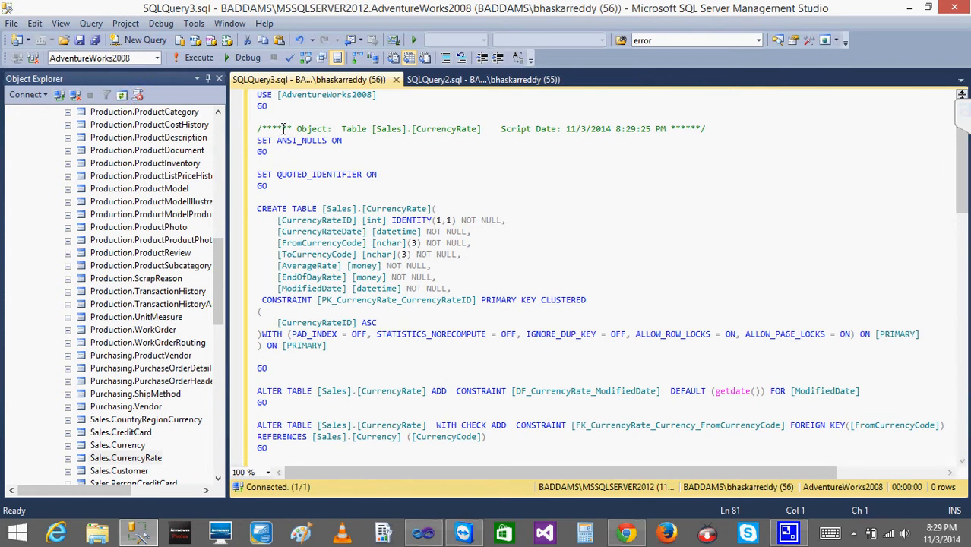
Remove the Sales schema prefix from the table name in the CREATE TABLE statement.
left_click(374, 95)
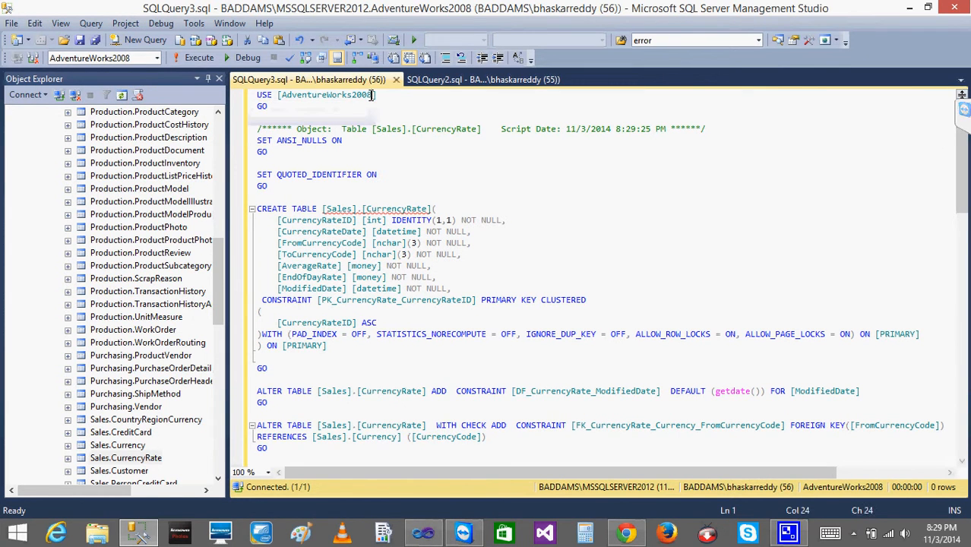
left_click(363, 210)
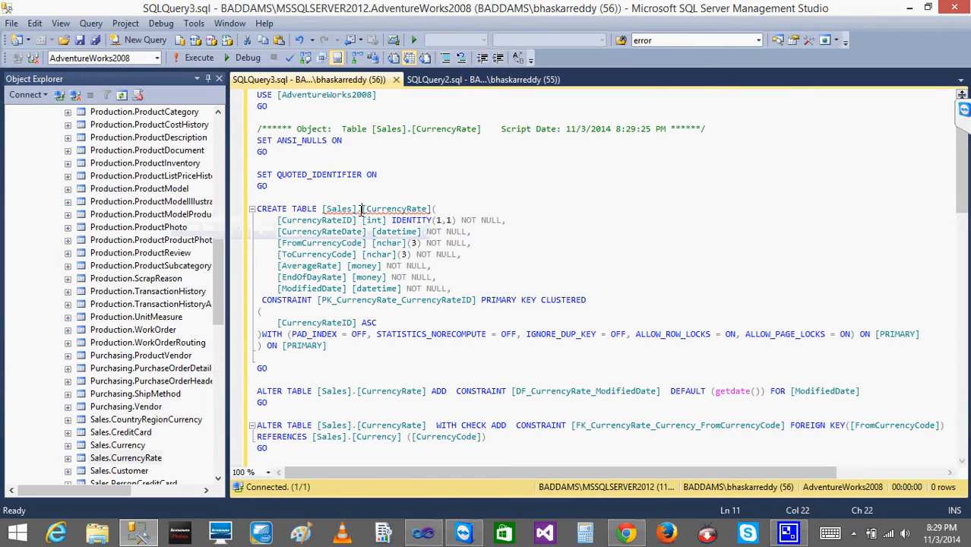
key("BackSpace")
key("BackSpace")
key("BackSpace")
key("BackSpace")
key("BackSpace")
key("BackSpace")
key("BackSpace")
key("BackSpace")
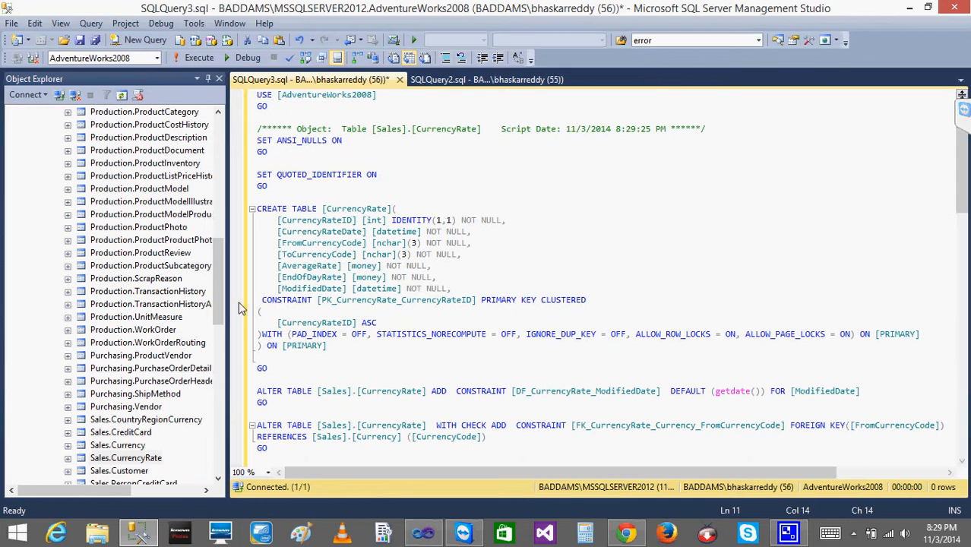
Delete the primary key CONSTRAINT clause and its WITH options, restoring the closing parenthesis before ON [PRIMARY].
left_click(263, 299)
left_click_drag(263, 300, 262, 345)
left_click(264, 297)
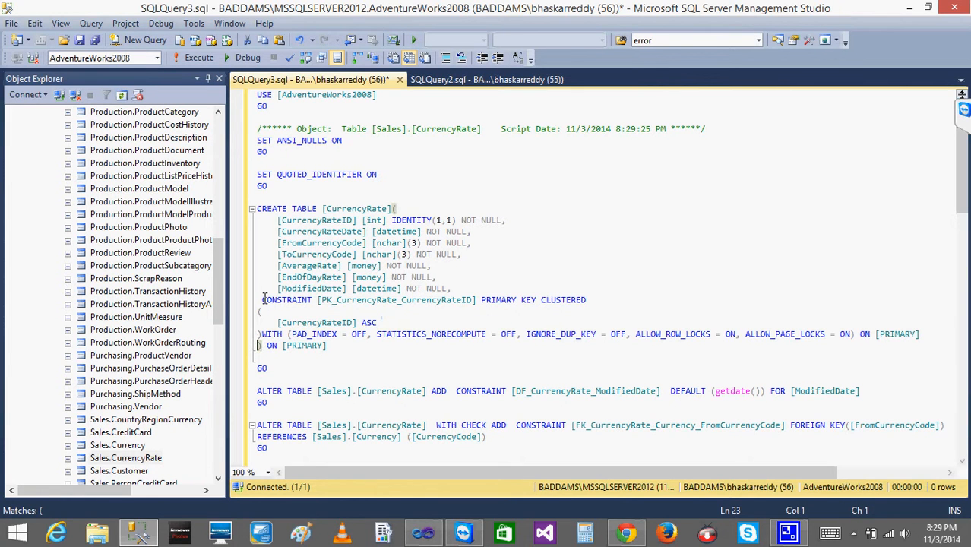
key("Delete")
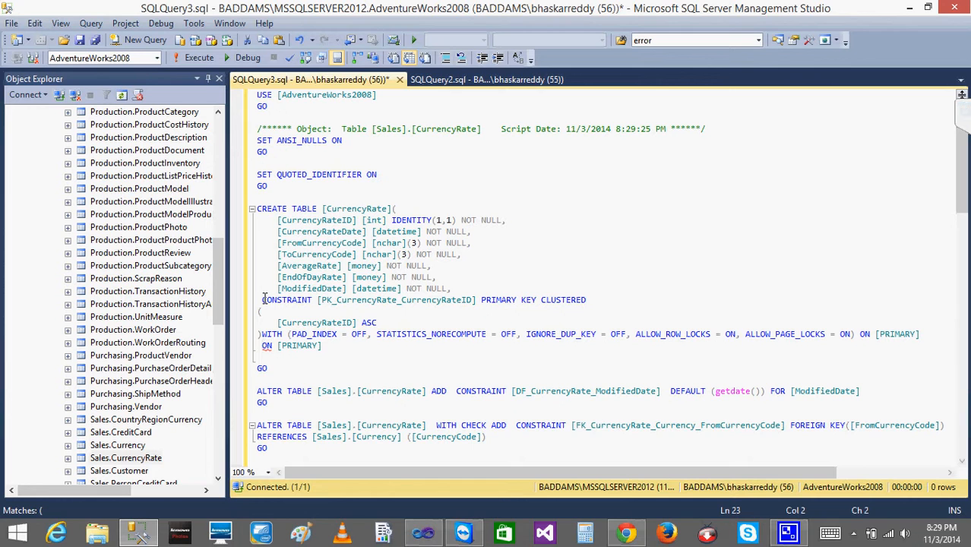
key("Up")
key("Up")
key("Up")
key("Up")
key("shift+Down")
key("shift+Down")
key("shift+Down")
key("shift+Down")
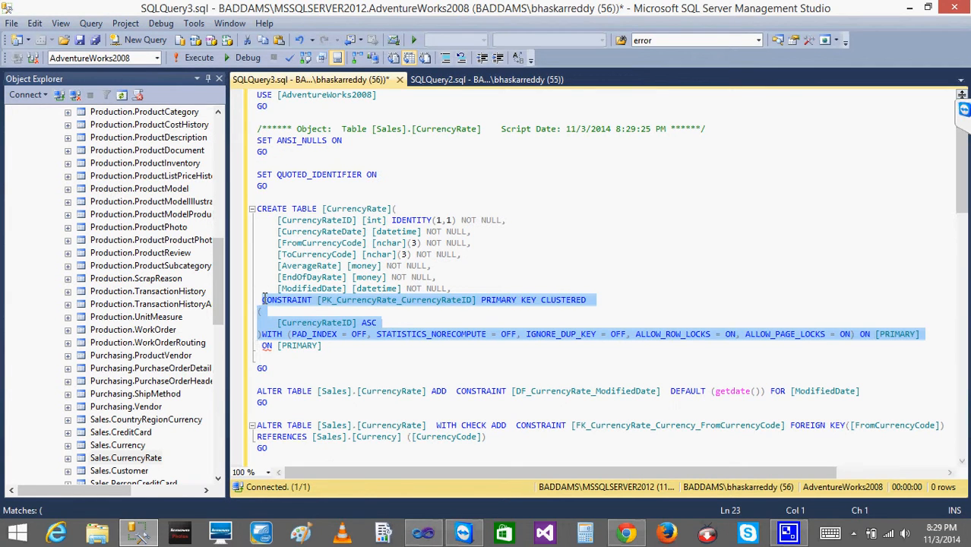
key("Delete")
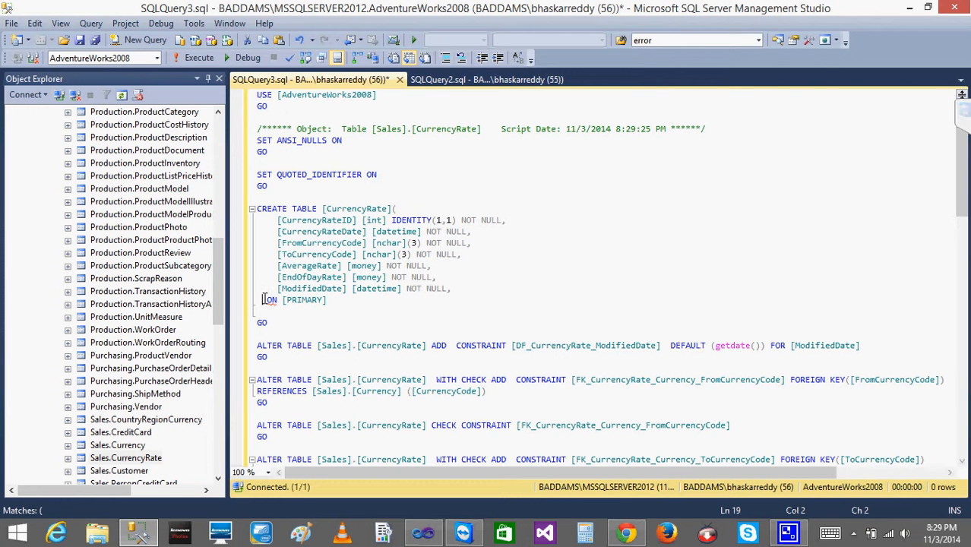
type(")")
Delete every statement following the CREATE TABLE definition, including the GO, ALTER TABLE and extended property lines.
key("Down")
key("shift+Down")
key("shift+Down")
key("shift+Down")
key("shift+Down")
key("shift+Down")
key("shift+Down")
key("shift+Down")
key("shift+Down")
key("shift+Down")
key("shift+Down")
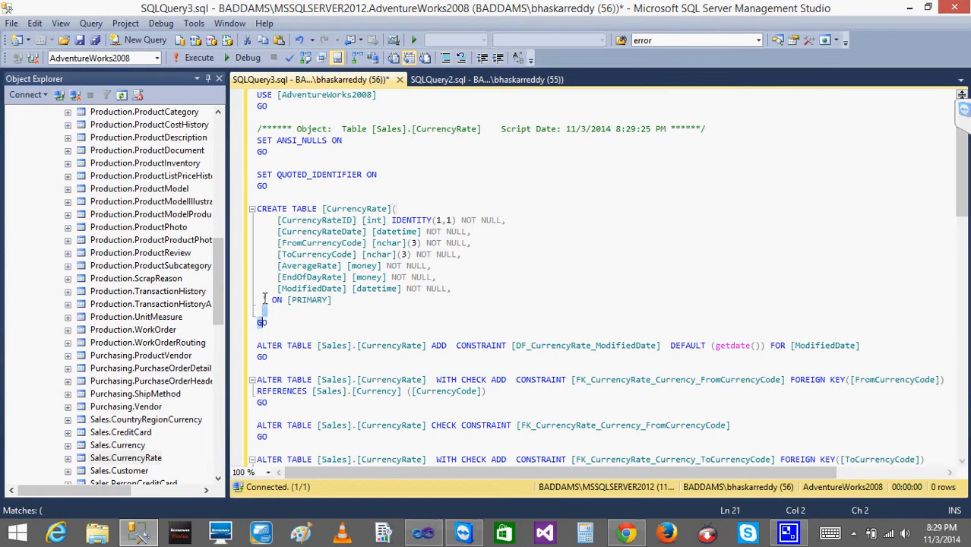
key("shift+Down")
key("shift+Down")
key("shift+Down")
key("shift+Down")
key("shift+Down")
key("shift+Down")
key("shift+Down")
key("shift+Down")
key("shift+Down")
key("shift+Down")
key("shift+Down")
key("shift+Down")
key("shift+Down")
key("shift+Down")
key("shift+Down")
key("shift+Down")
key("shift+Down")
key("shift+Down")
key("shift+Down")
key("shift+Down")
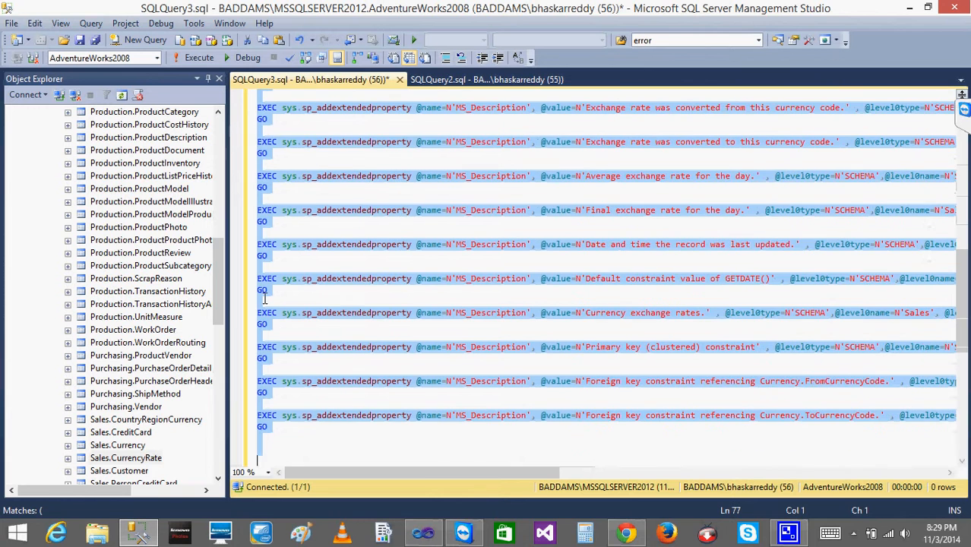
key("Delete")
key("Up")
key("Up")
key("Up")
key("Up")
key("Up")
key("Up")
key("Up")
key("Up")
key("Up")
key("Up")
key("Up")
key("Up")
key("Up")
key("Up")
key("Up")
key("Up")
key("Up")
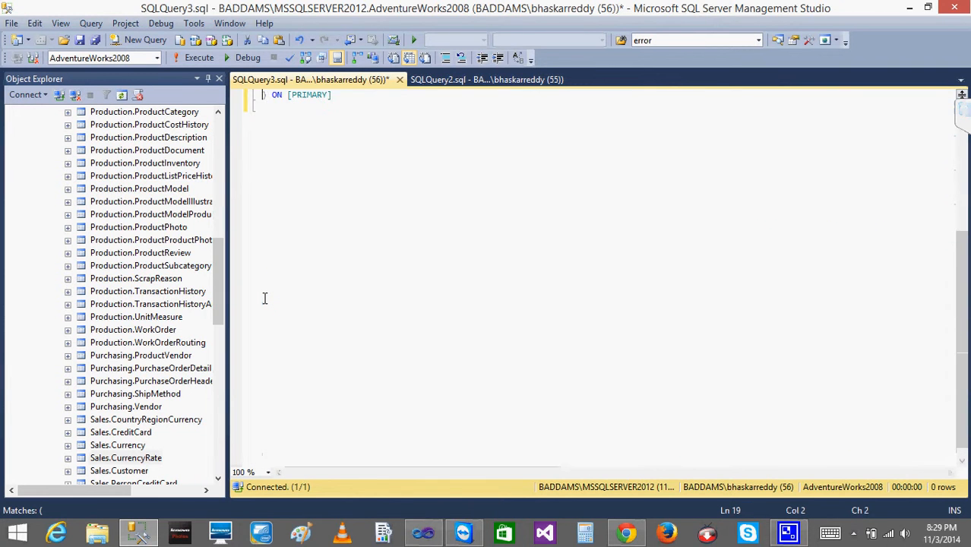
key("Up")
key("Up")
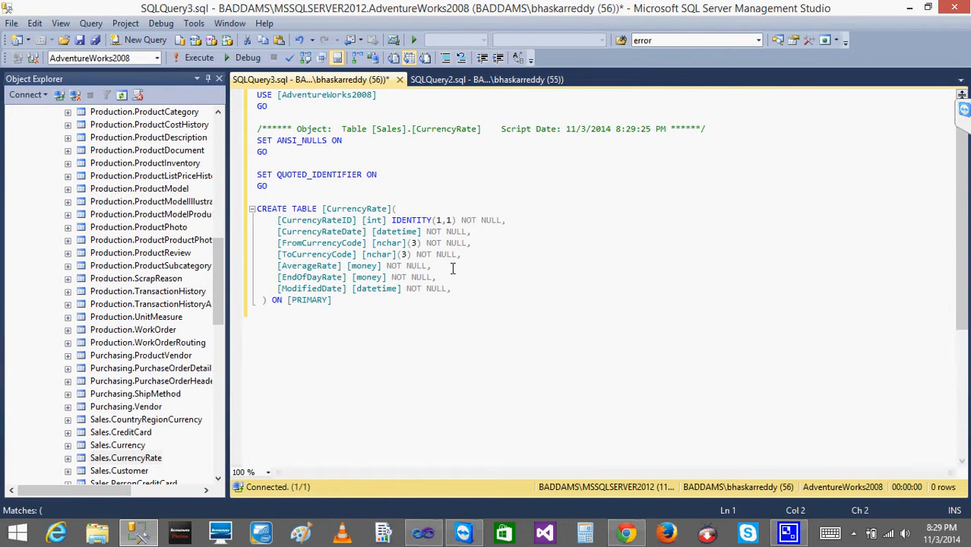
Change the AverageRate column's data type from money to DECIMAL(16,2).
left_click(378, 265)
key("BackSpace")
key("BackSpace")
key("BackSpace")
key("BackSpace")
key("BackSpace")
key("BackSpace")
key("BackSpace")
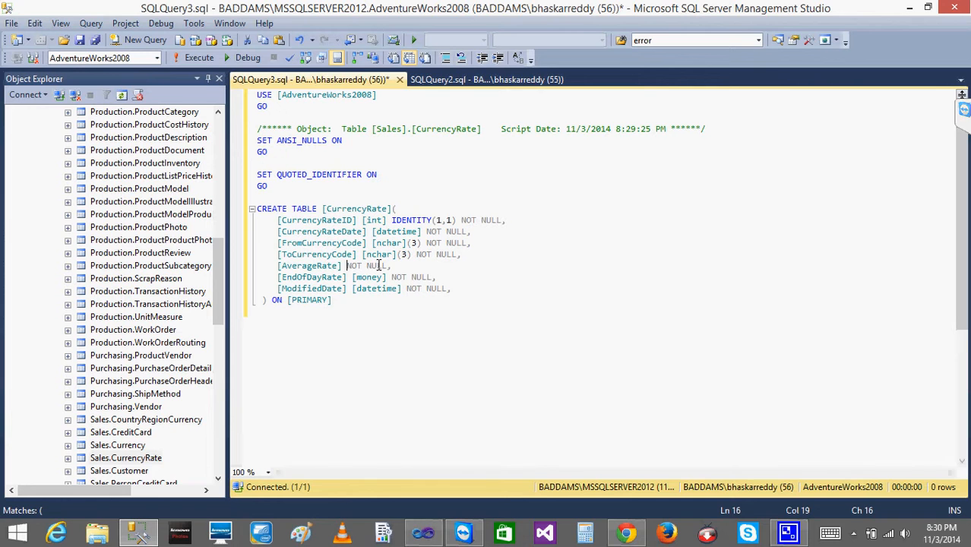
type("DECIMAL")
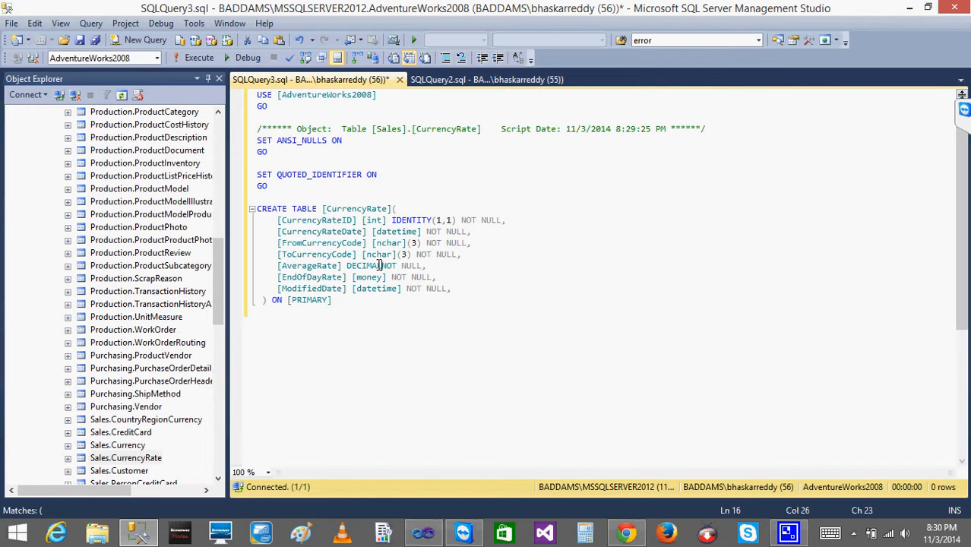
type("(16")
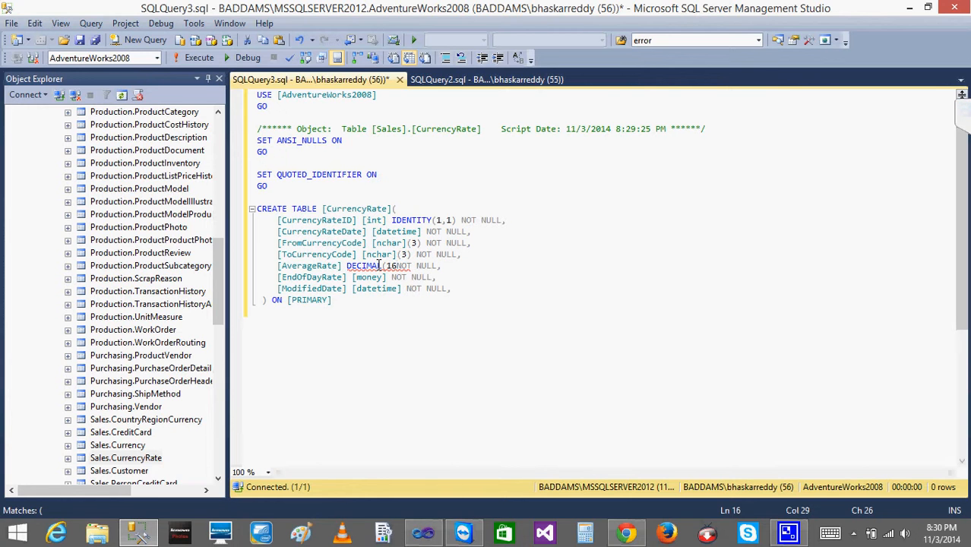
type(",2)")
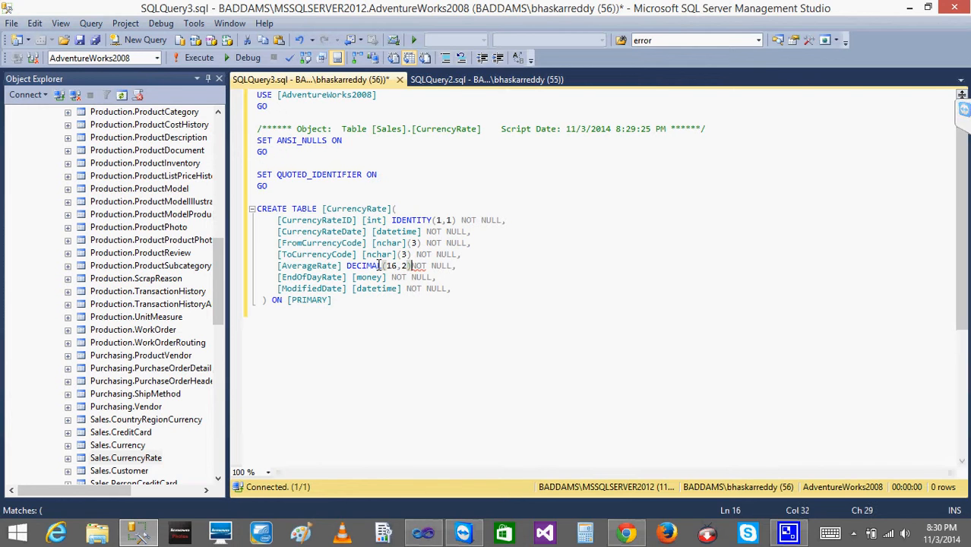
Try to copy AverageRate's DECIMAL(16,2) data type.
key("shift+Left")
key("shift+Left")
key("shift+Left")
key("shift+Left")
key("shift+Left")
key("shift+Left")
key("shift+Left")
key("shift+Left")
key("shift+Left")
key("shift+Left")
key("shift+Left")
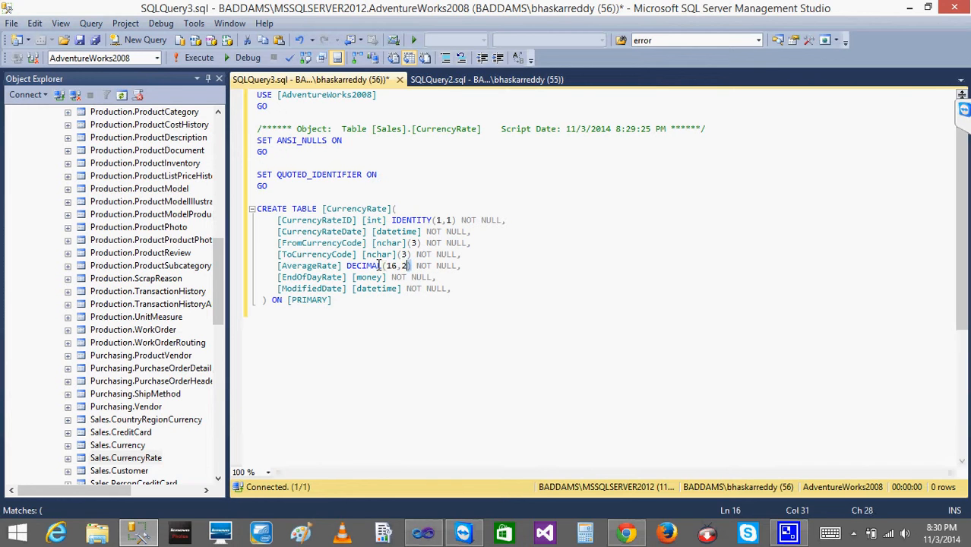
key("shift+Left")
key("shift+Left")
key("shift+Left")
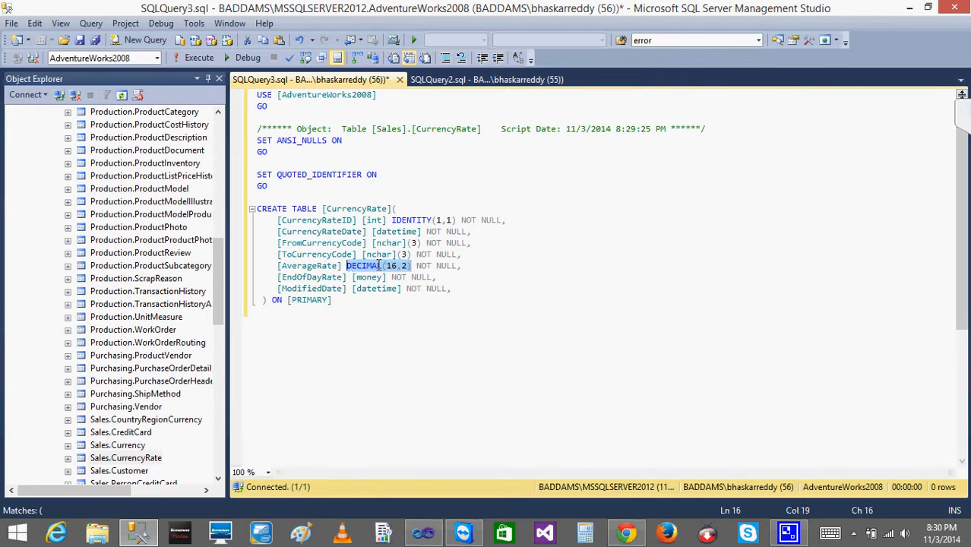
type("c")
Try to paste the copied type in place of EndOfDayRate's money data type.
key("Right")
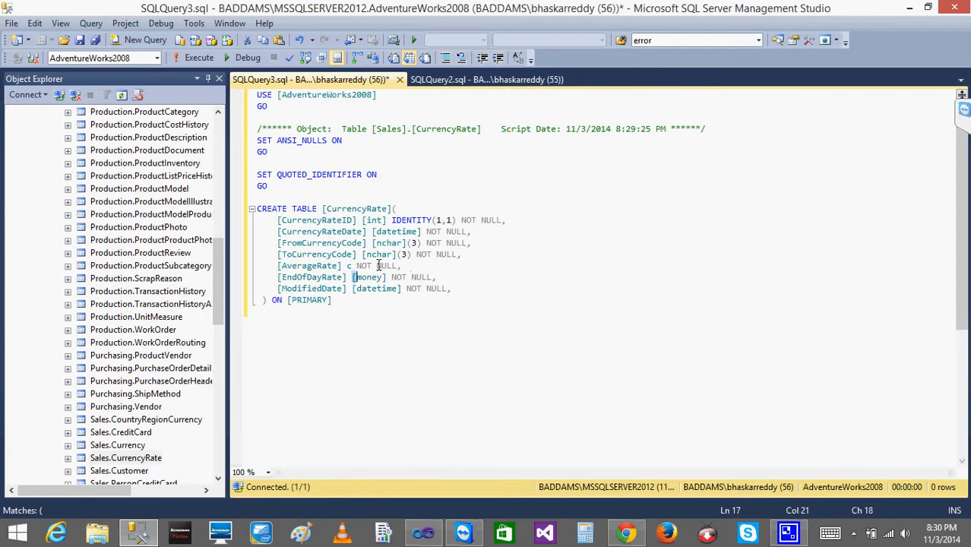
key("shift+Right")
key("shift+Right")
key("shift+Right")
key("shift+Right")
key("shift+Right")
key("shift+Right")
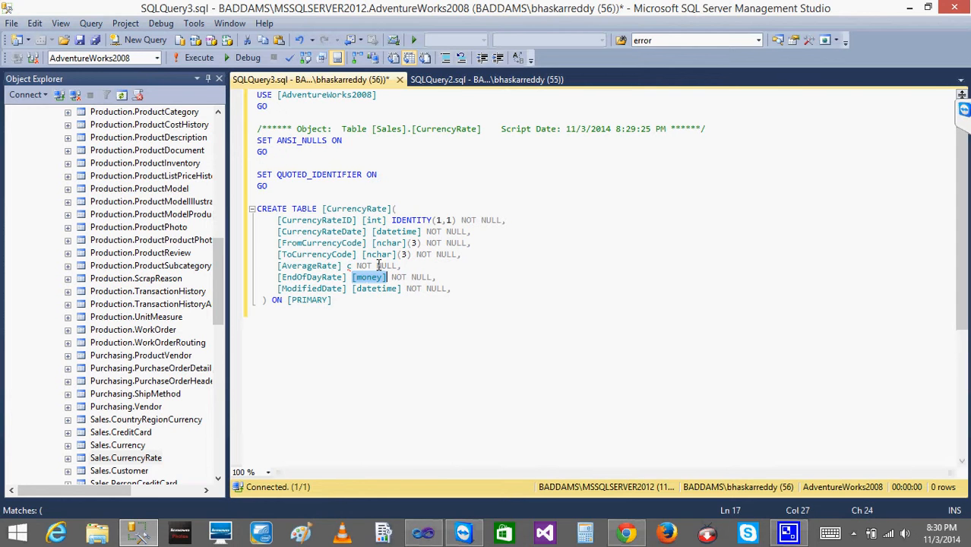
type("v")
key("BackSpace")
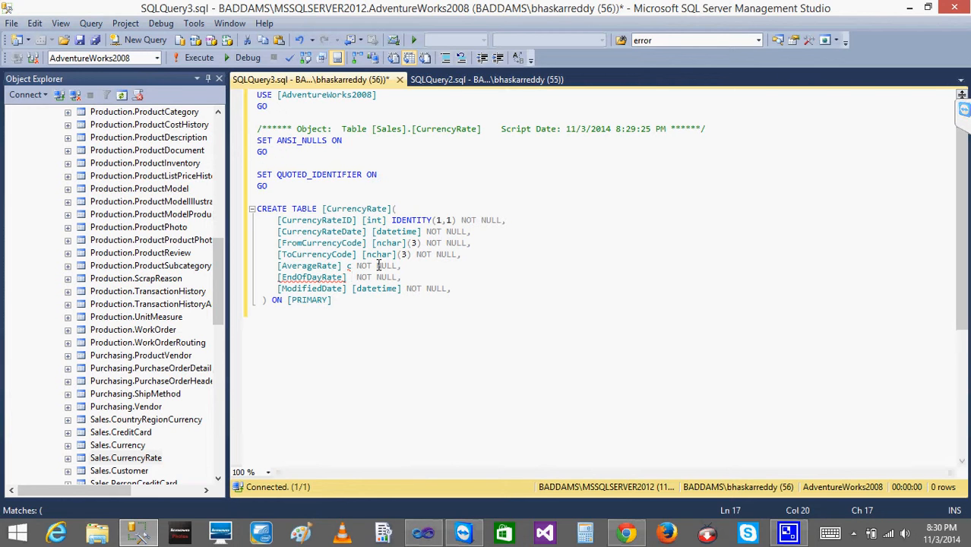
Change the data types of both EndOfDayRate and AverageRate to INT.
type("INT")
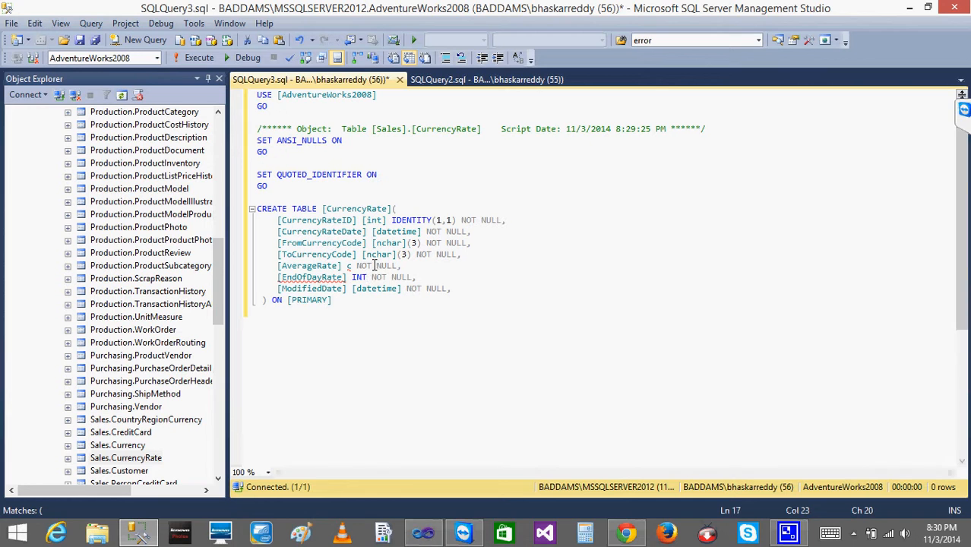
left_click(351, 266)
key("BackSpace")
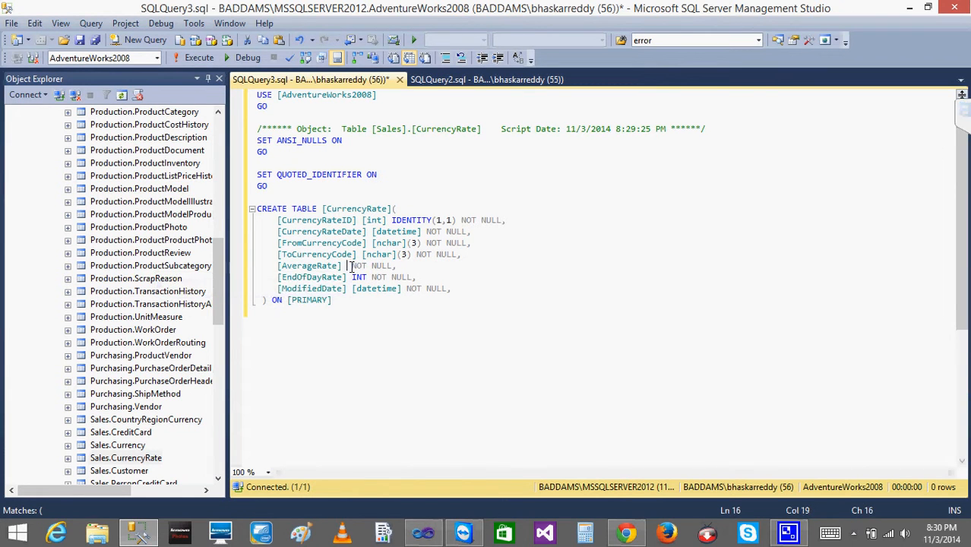
type("INT")
Remove IDENTITY(1,1) from the CurrencyRateID column and execute the CREATE TABLE script.
left_click(367, 363)
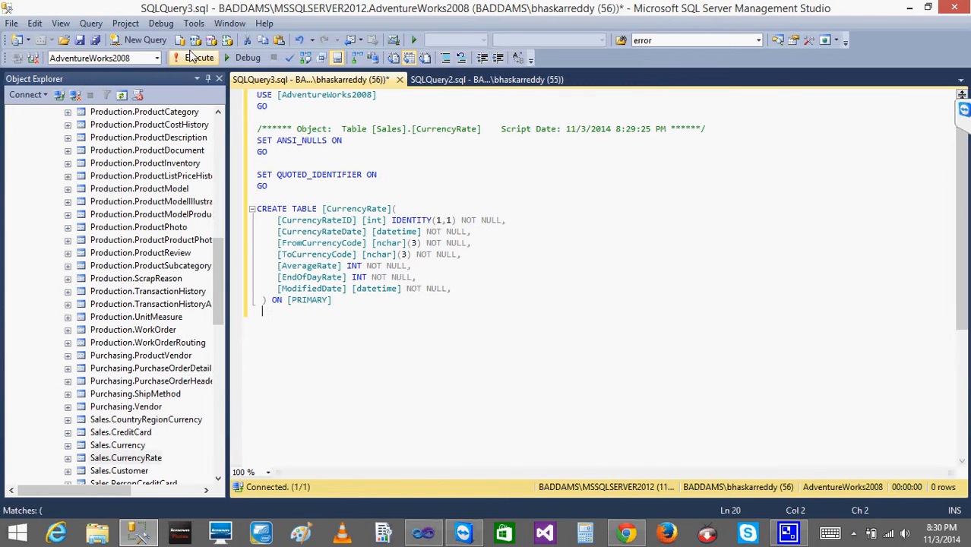
left_click(392, 219)
key("Delete")
key("Delete")
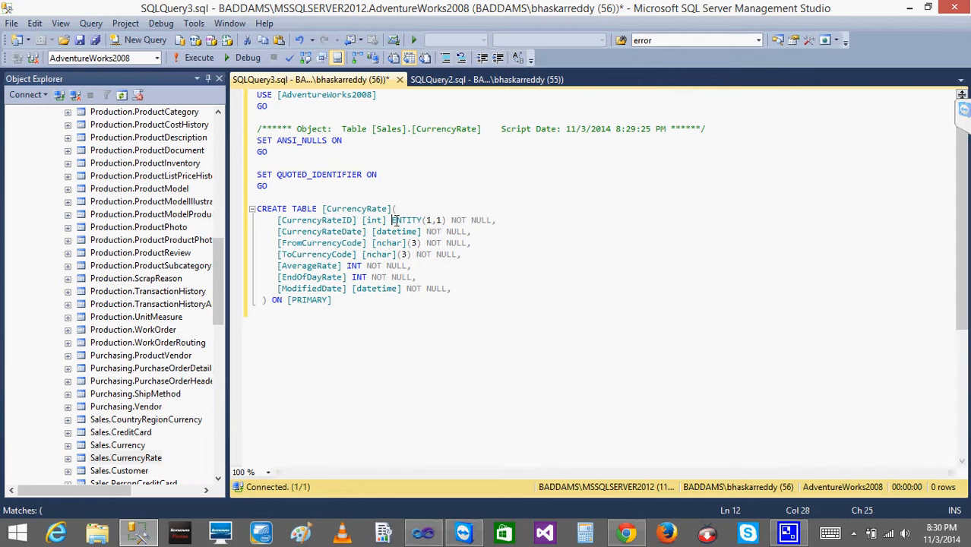
key("Delete")
key("Delete")
key("Delete")
key("Delete")
key("Delete")
key("Delete")
key("Delete")
key("Delete")
key("Delete")
key("Delete")
key("Delete")
key("Delete")
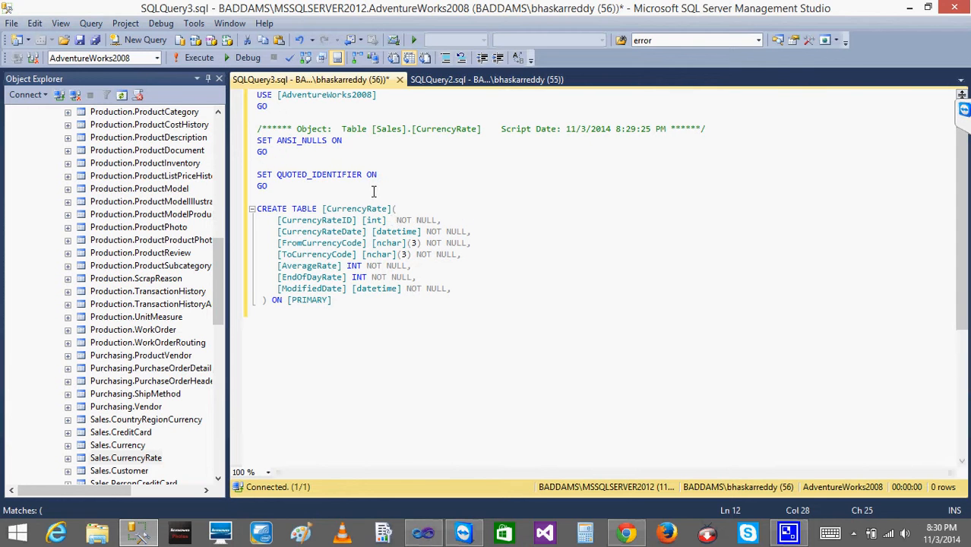
left_click(196, 58)
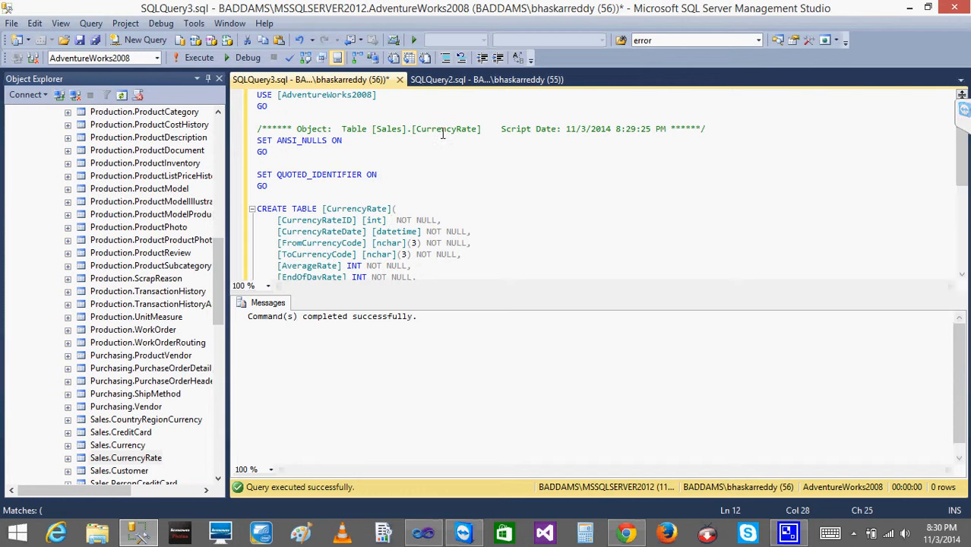
Examine the AverageRate values in the other query's CurrencyRate results.
left_click(450, 77)
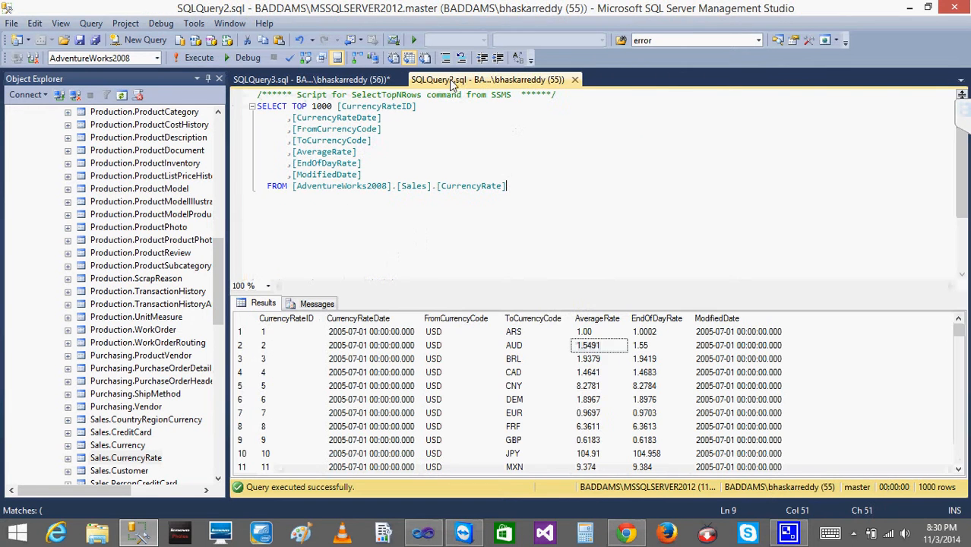
left_click(595, 346)
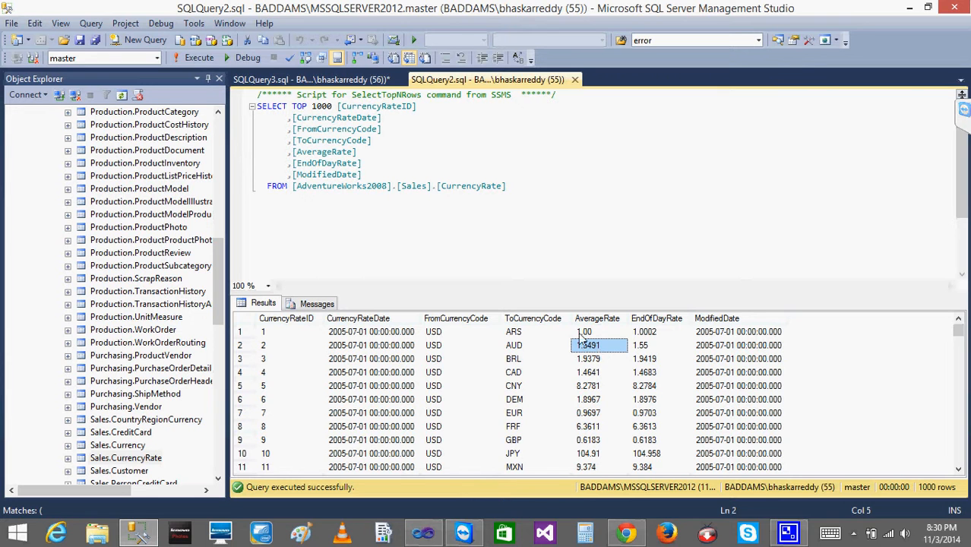
Switch to Visual Studio and add a Data Flow Task to the package's control flow.
left_click(423, 535)
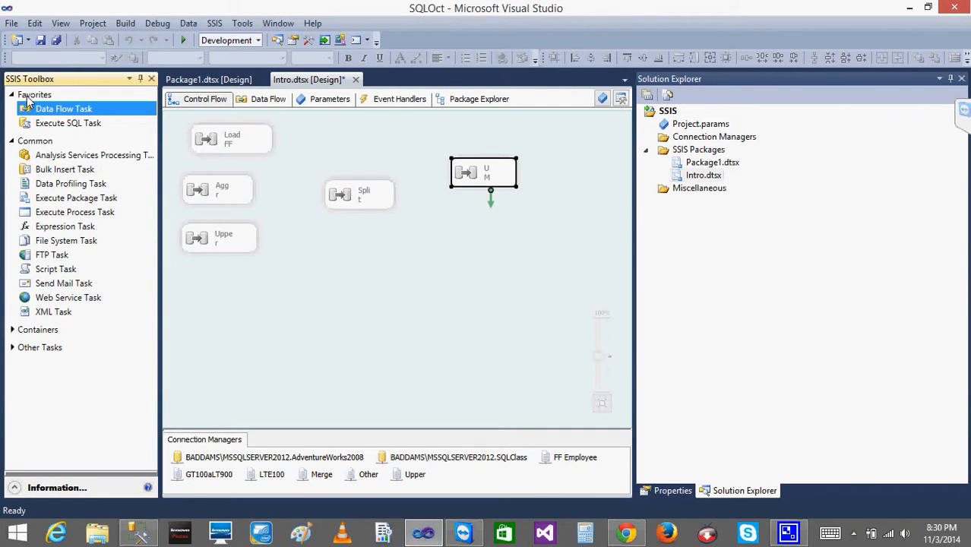
left_click_drag(33, 113, 360, 276)
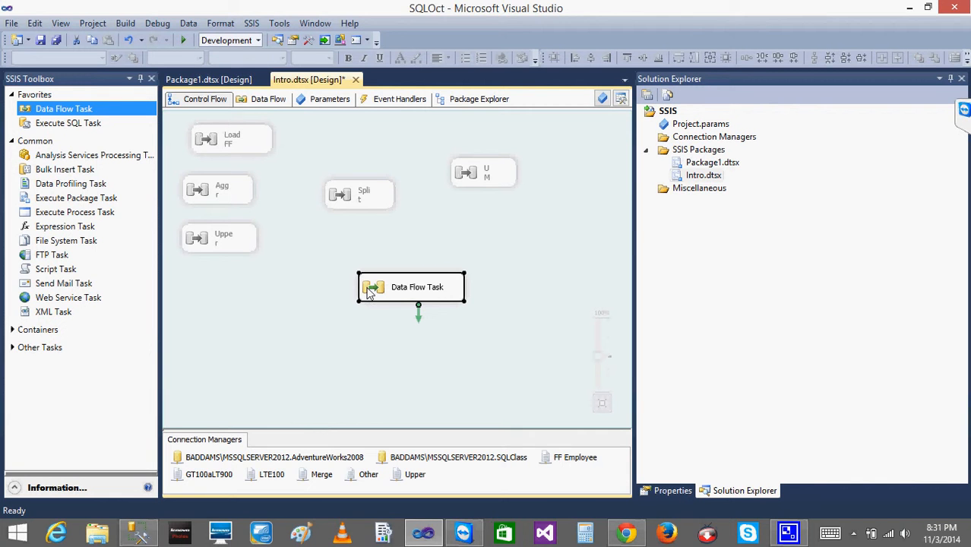
Open the Data Flow Task and add an OLE DB Source to its data flow.
double_click(372, 293)
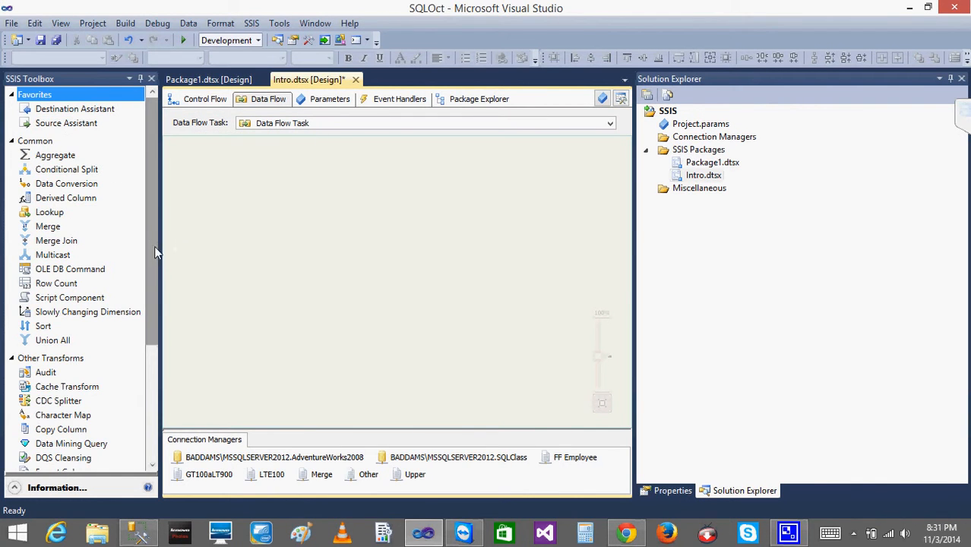
scroll(152, 253, "down", 3)
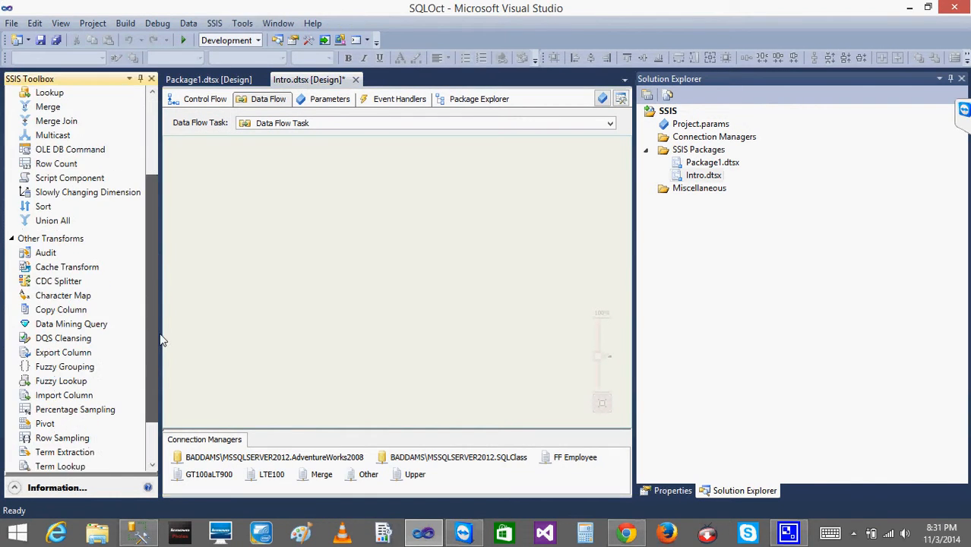
left_click(13, 234)
left_click(50, 216)
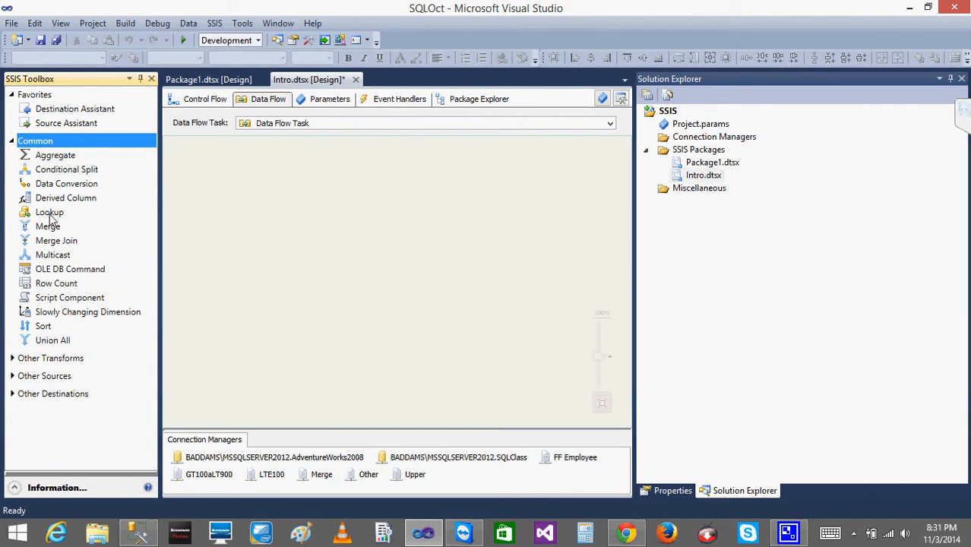
left_click(13, 377)
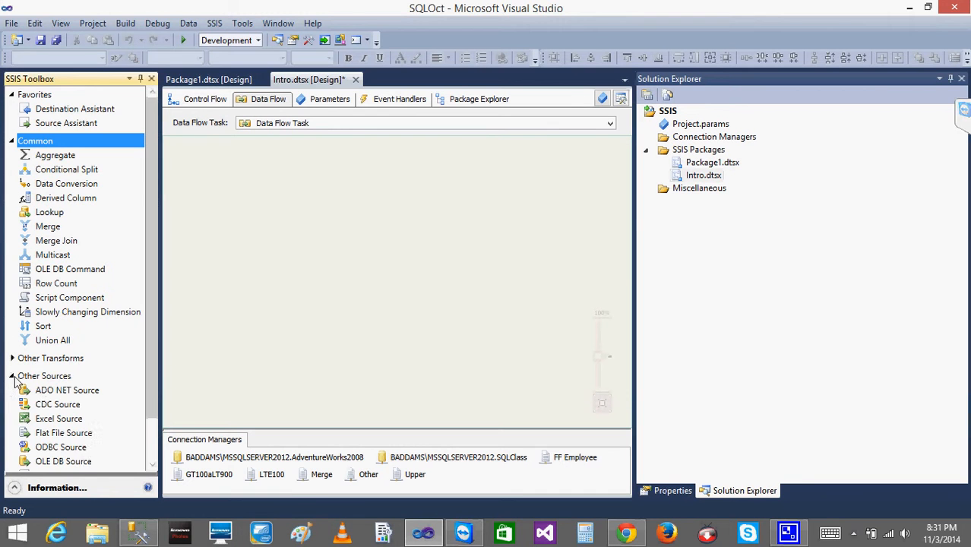
left_click(65, 462)
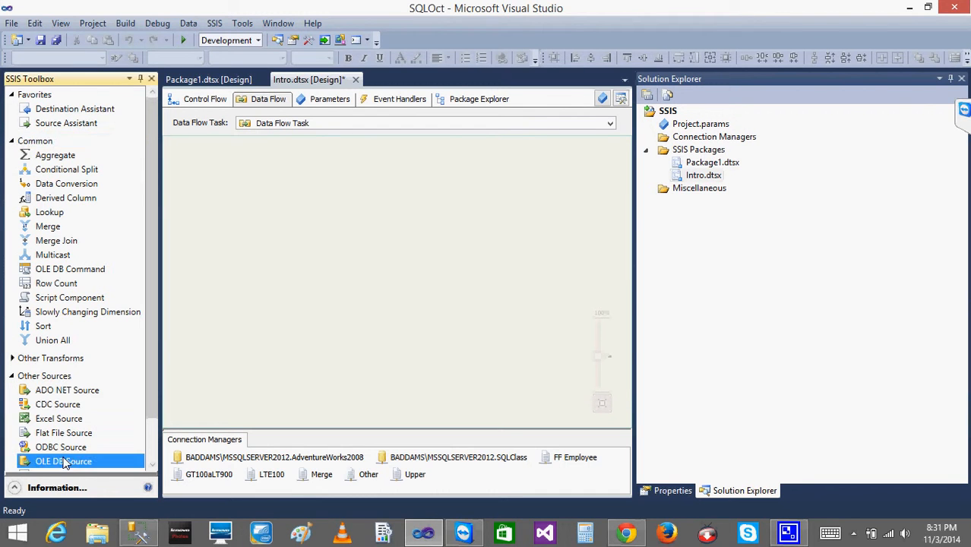
left_click_drag(65, 462, 330, 197)
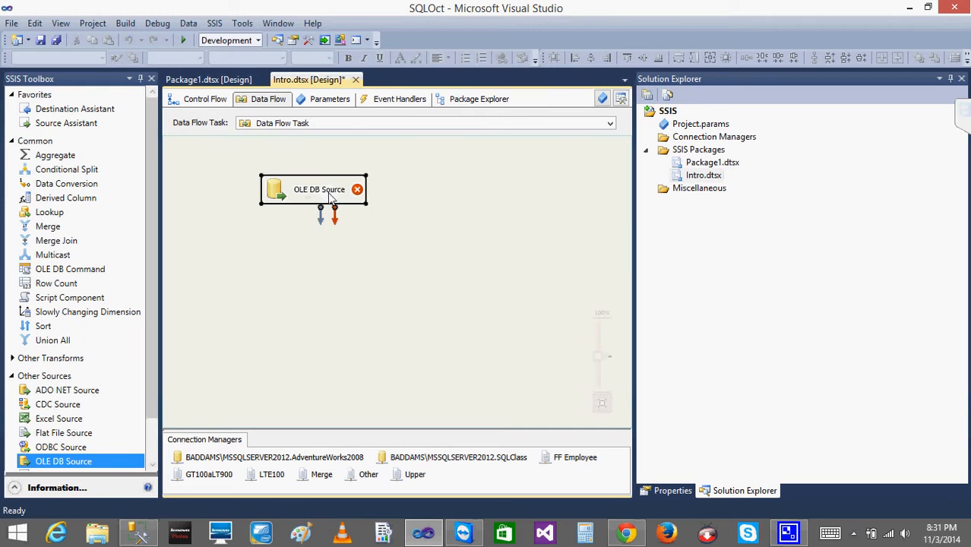
Set the OLE DB Source's table to [Sales].[CurrencyRate] and review its available columns.
double_click(328, 191)
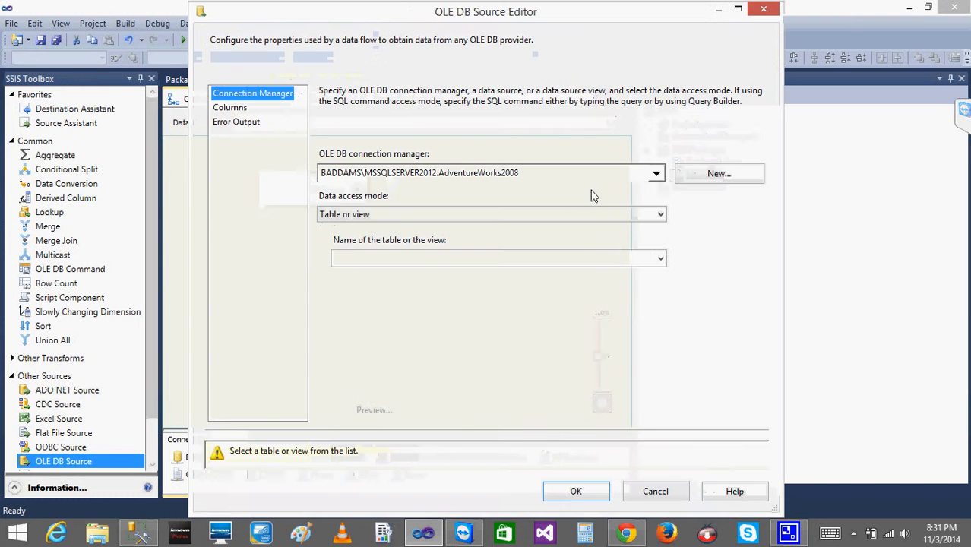
left_click(660, 259)
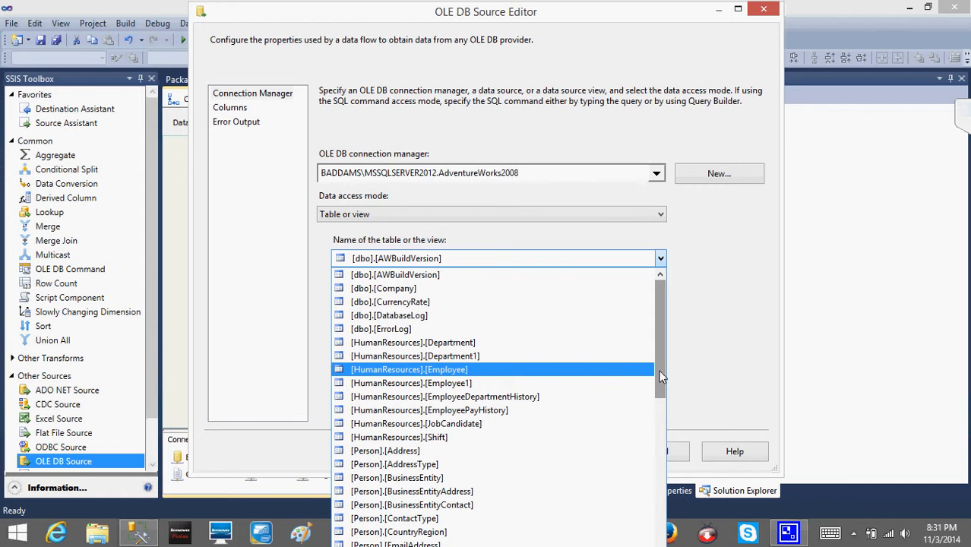
left_click_drag(660, 377, 658, 544)
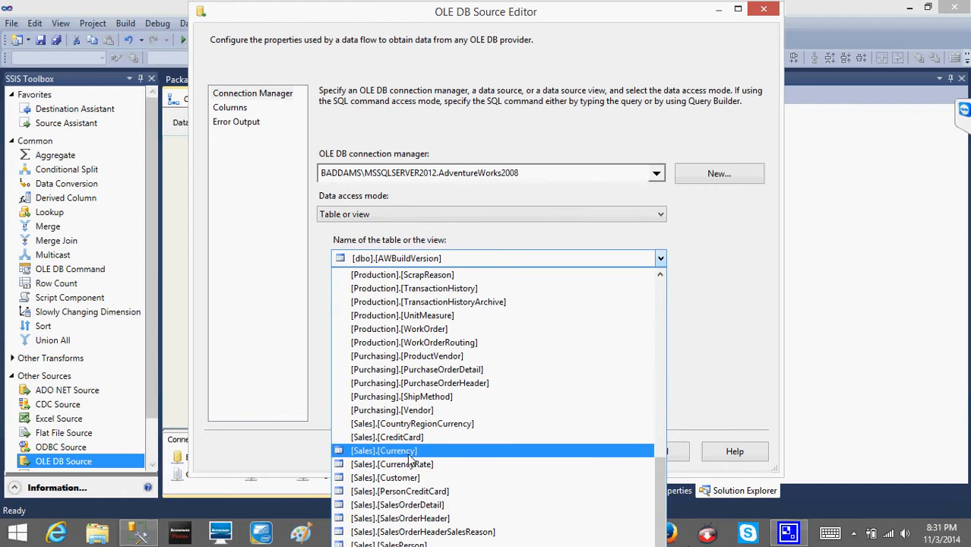
left_click(384, 451)
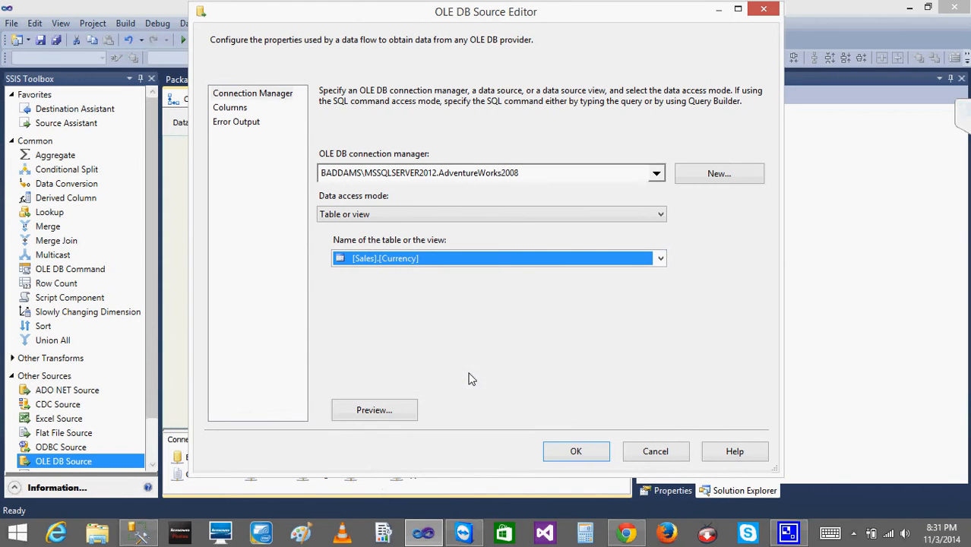
left_click(221, 110)
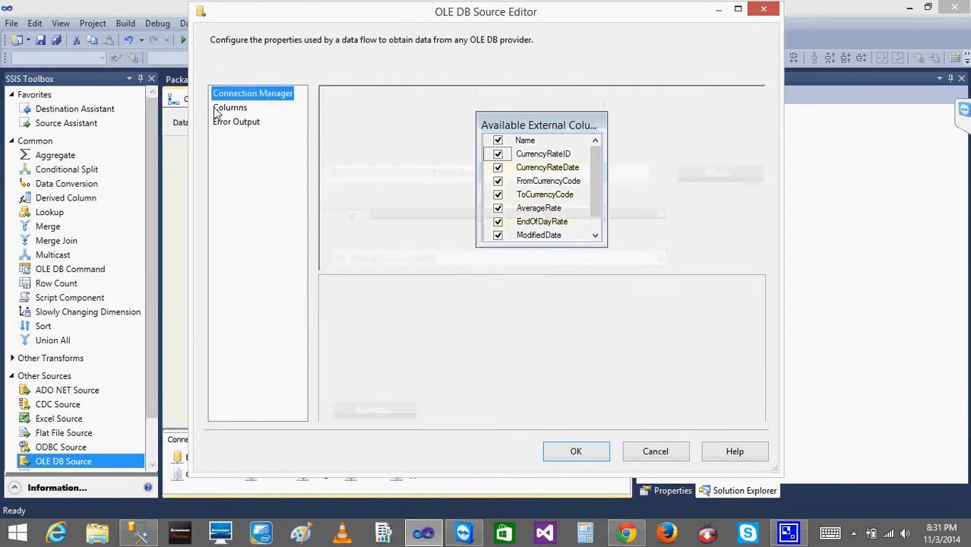
left_click(238, 94)
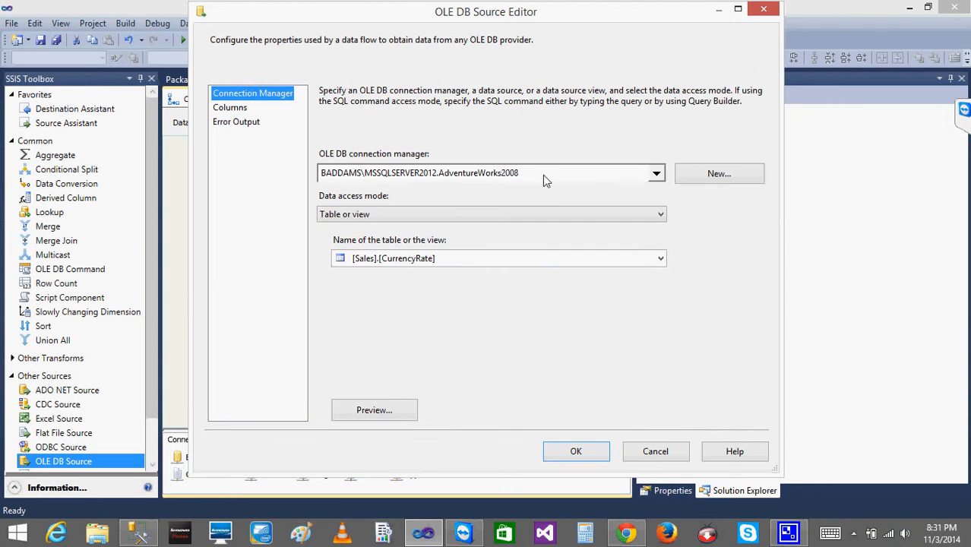
Preview the source's query results, then close the preview and the source editor.
left_click(378, 411)
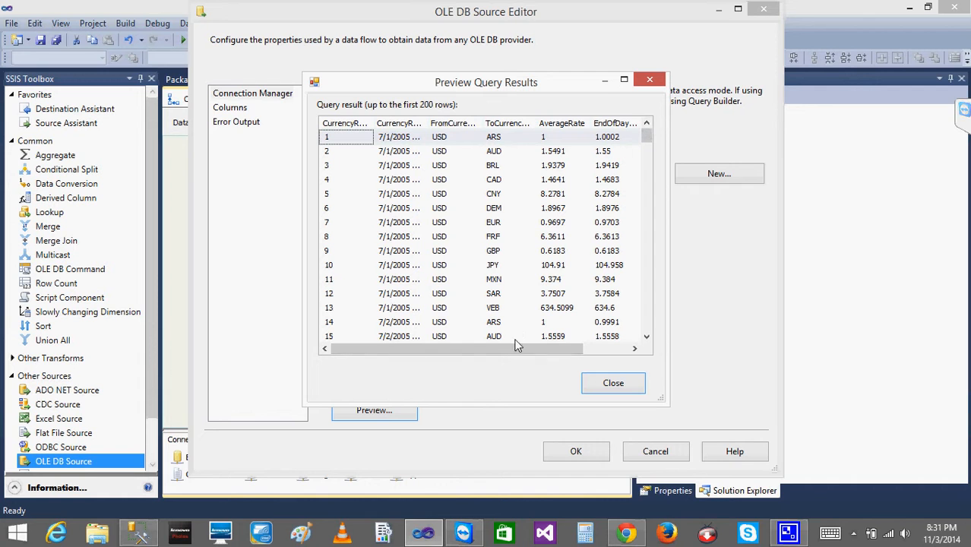
left_click_drag(496, 351, 541, 352)
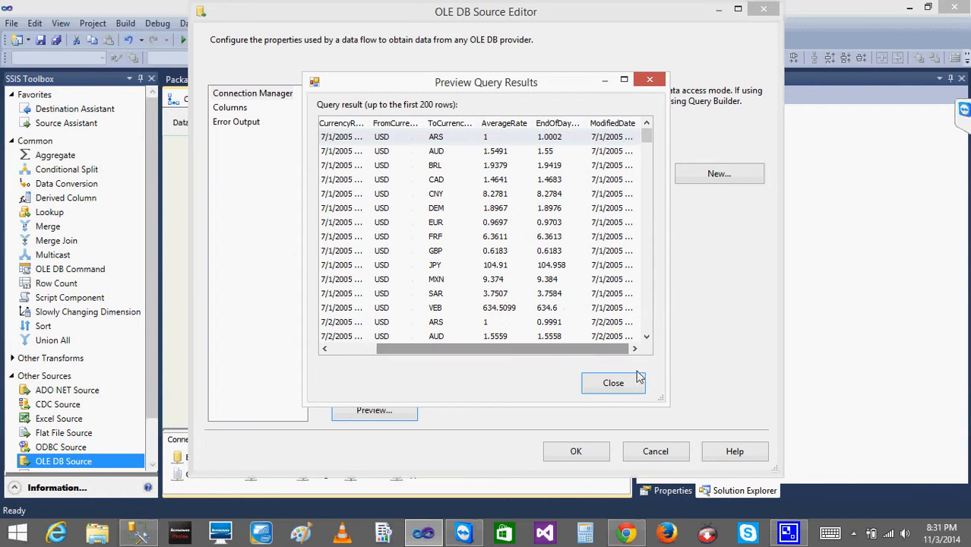
left_click(613, 384)
left_click(575, 451)
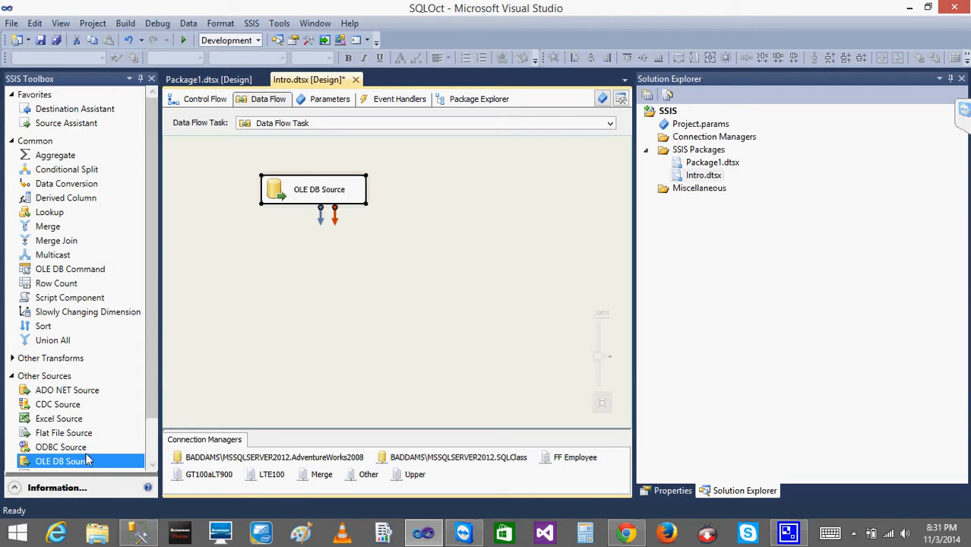
Add an OLE DB Destination below the source and connect the source's output path to it.
scroll(153, 361, "down", 1)
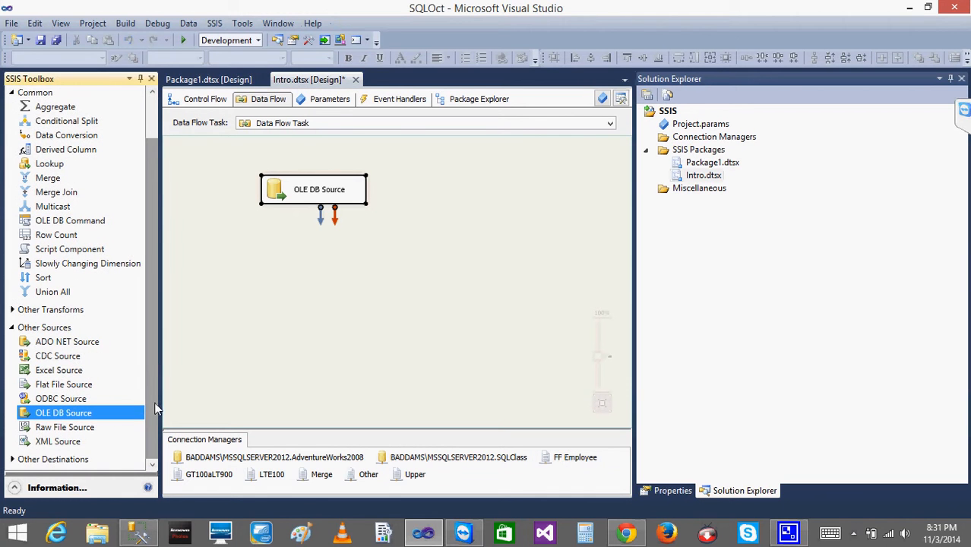
left_click(12, 327)
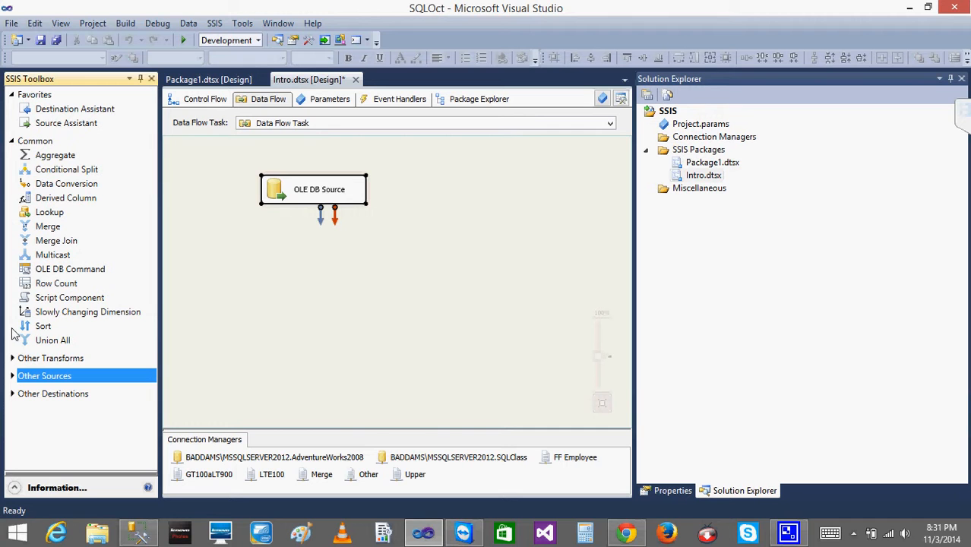
left_click(12, 394)
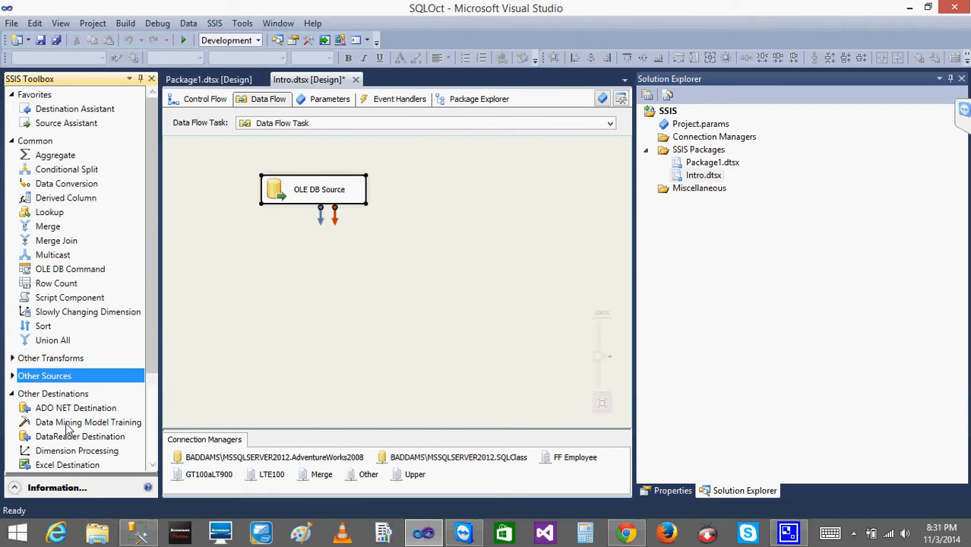
left_click_drag(154, 357, 161, 445)
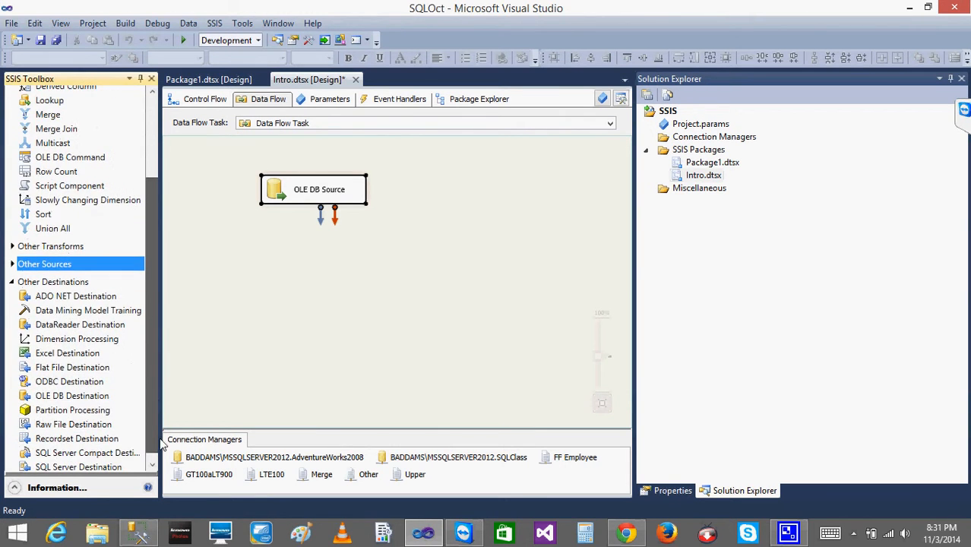
left_click_drag(72, 396, 308, 258)
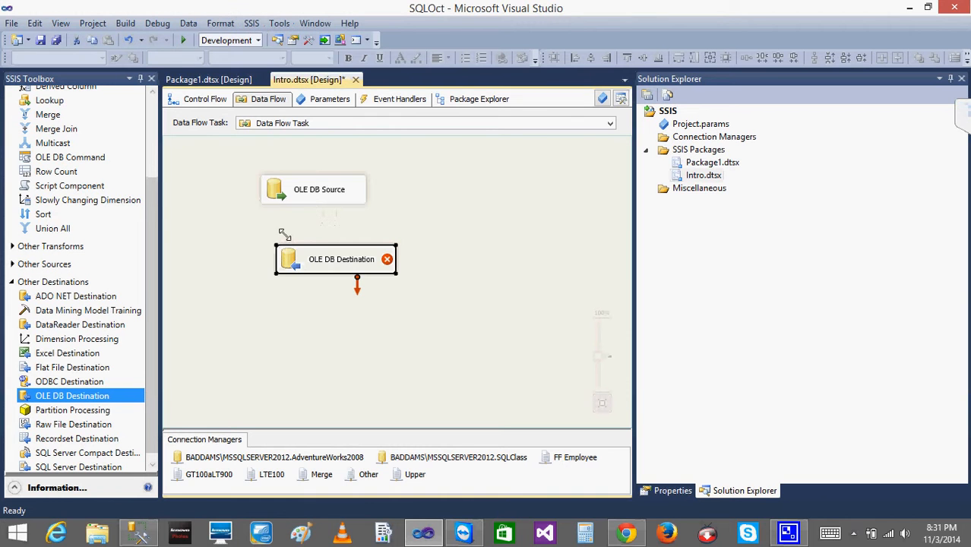
left_click(309, 195)
left_click_drag(323, 220, 321, 259)
Set the OLE DB Destination's table to [dbo].[CurrencyRate], confirm the column mappings, and return to the control flow.
double_click(304, 260)
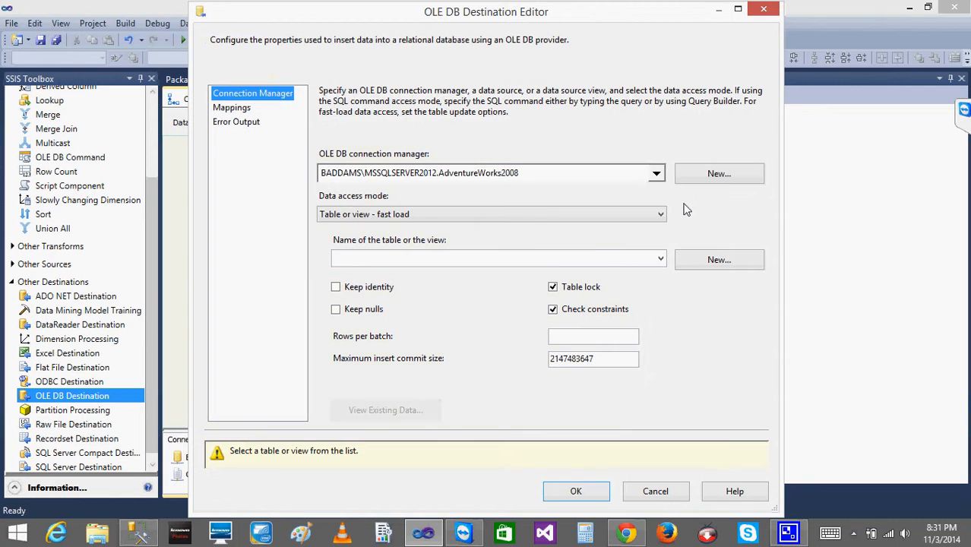
left_click(660, 259)
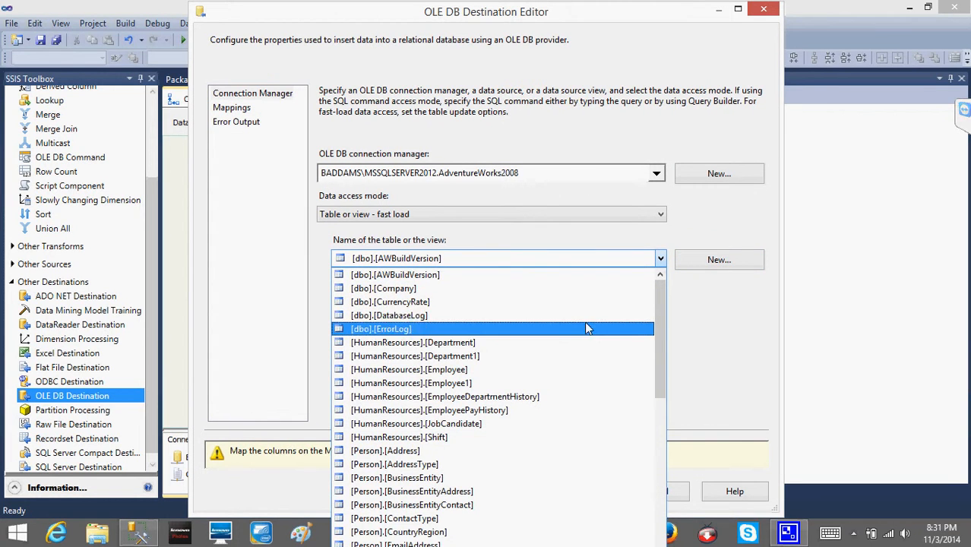
left_click(446, 302)
left_click(226, 108)
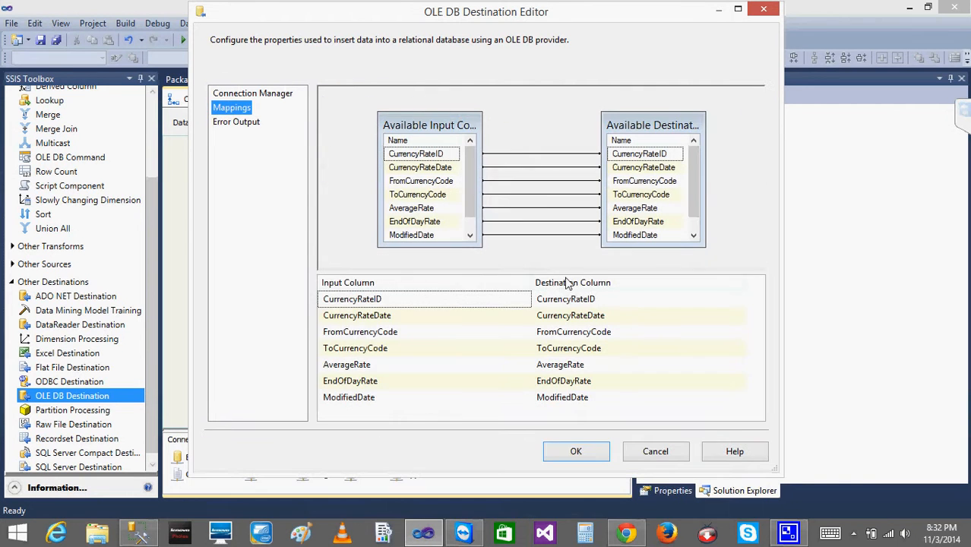
left_click(575, 452)
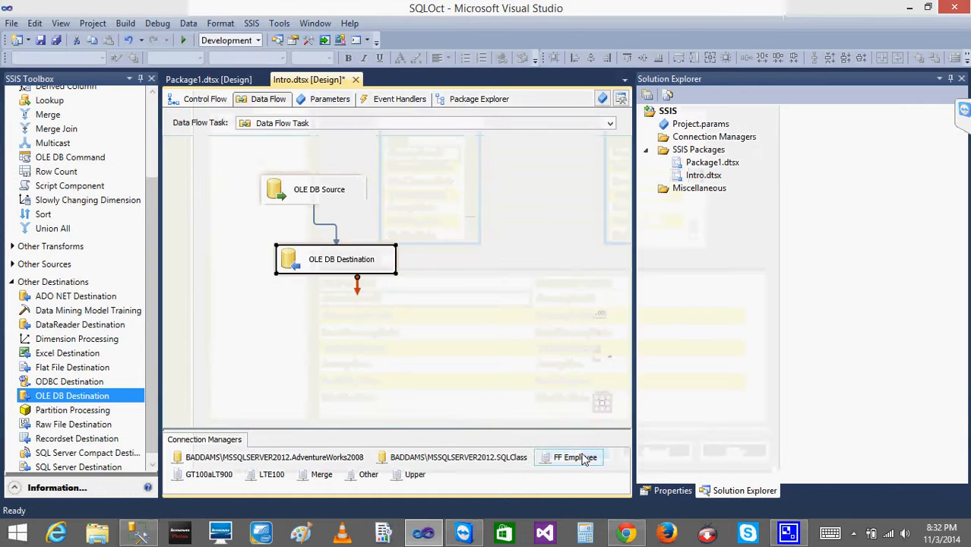
left_click(205, 104)
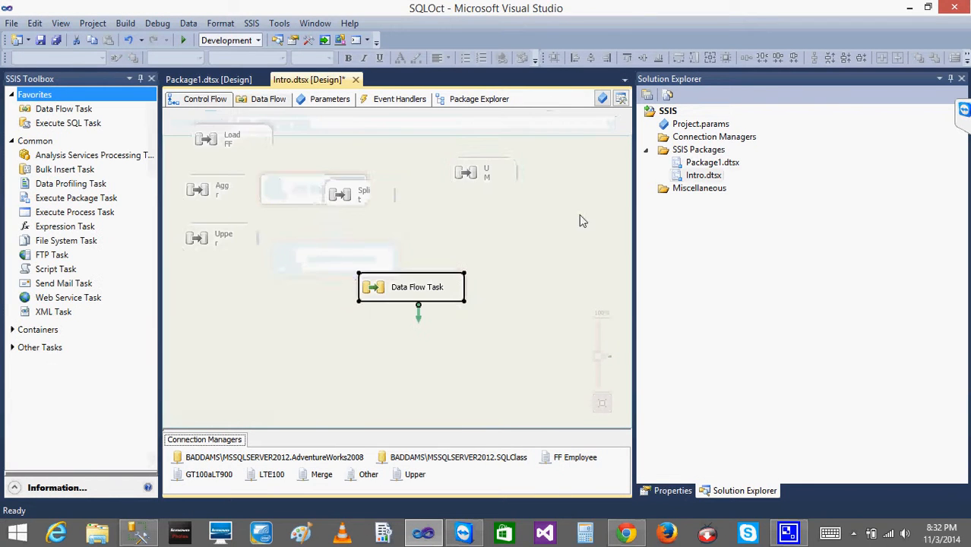
Execute the Data Flow Task, open its data flow while running, and stop debugging.
right_click(391, 293)
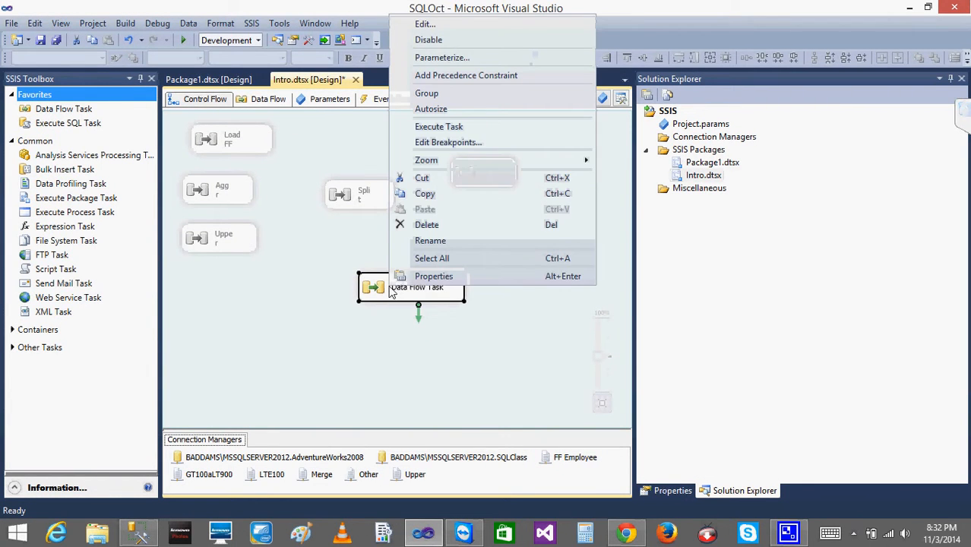
left_click(446, 130)
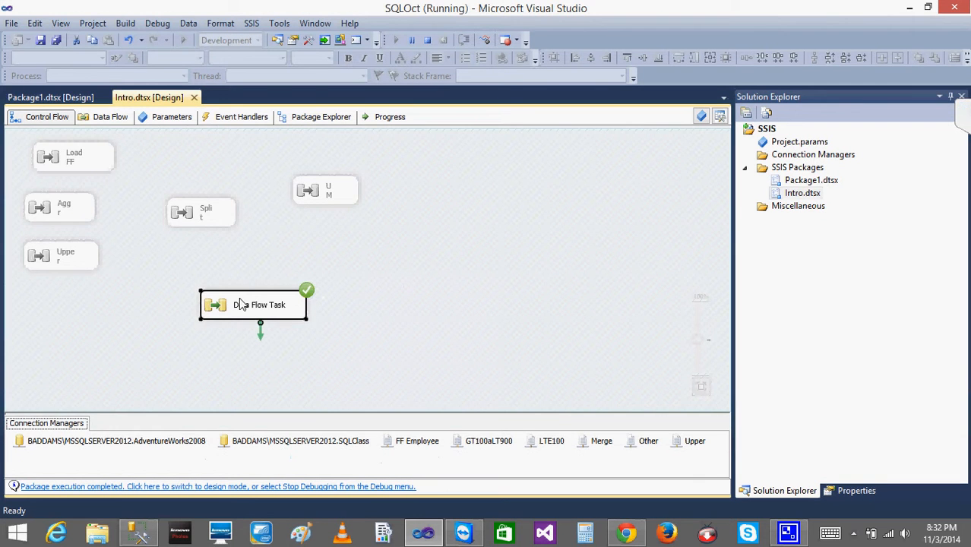
double_click(232, 304)
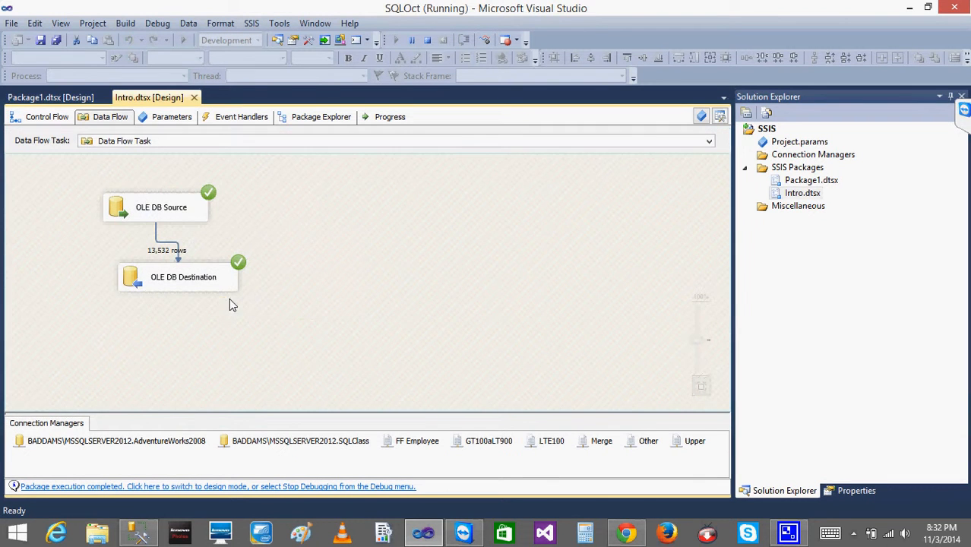
left_click(426, 41)
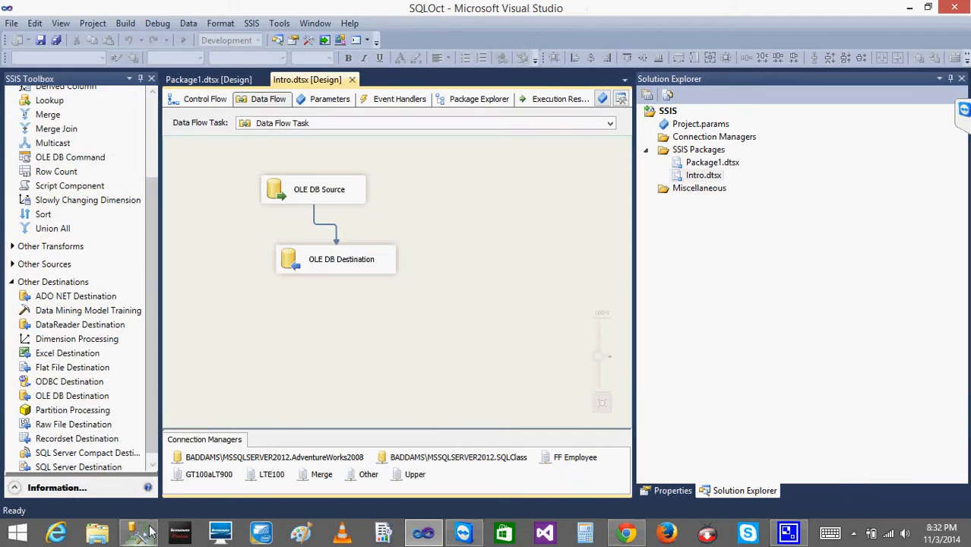
Open the OLE DB Destination editor and preview the destination table's existing data.
double_click(293, 258)
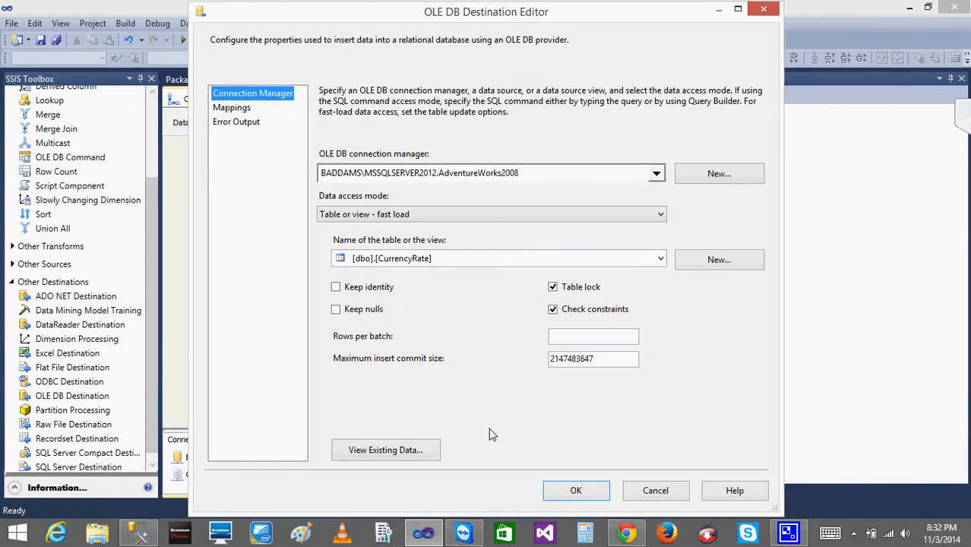
left_click(385, 450)
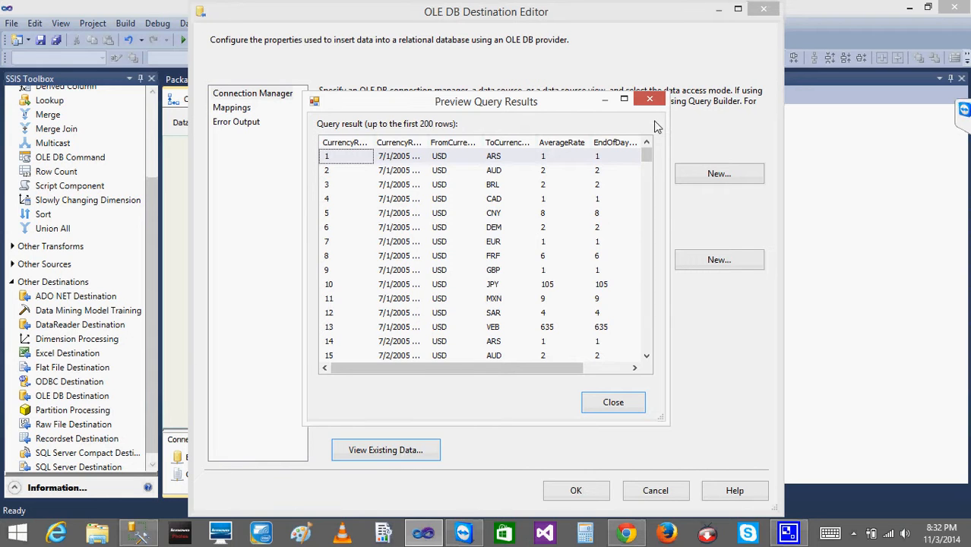
left_click(423, 536)
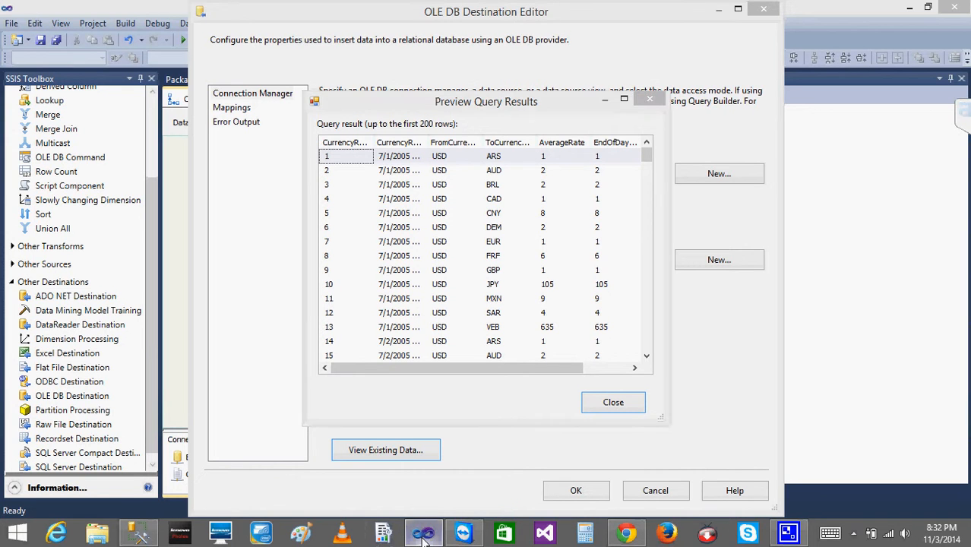
Switch to SQL Server Management Studio and refresh the AdventureWorks2008 Tables list.
left_click(135, 536)
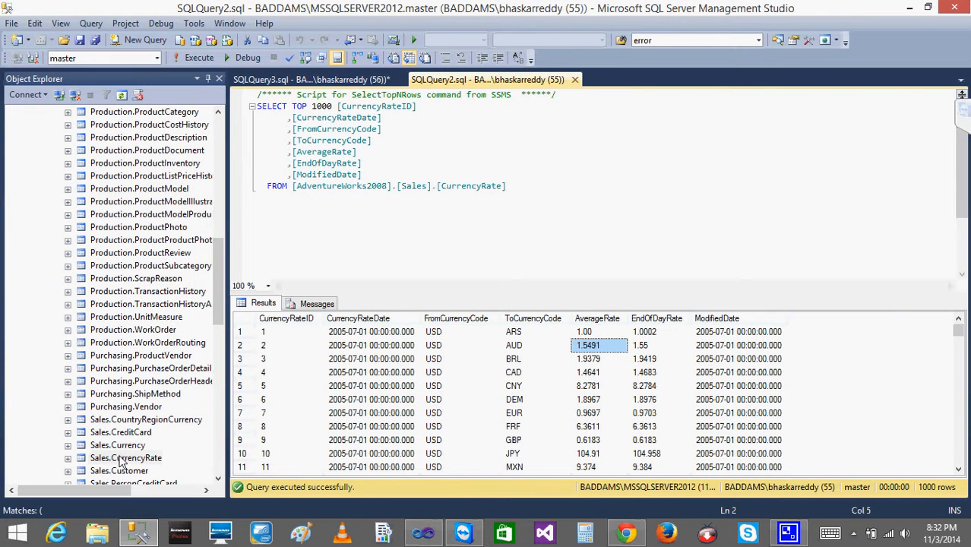
left_click(218, 146)
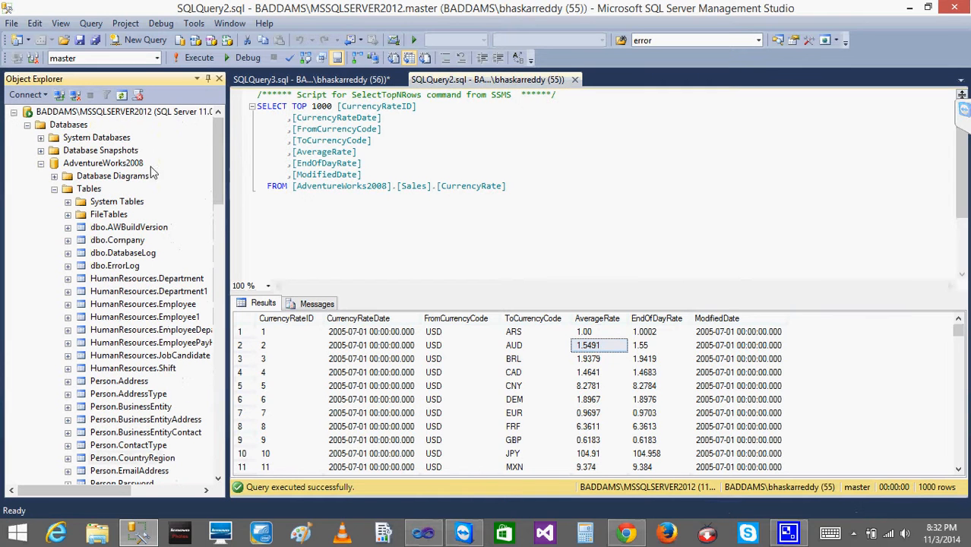
left_click(88, 189)
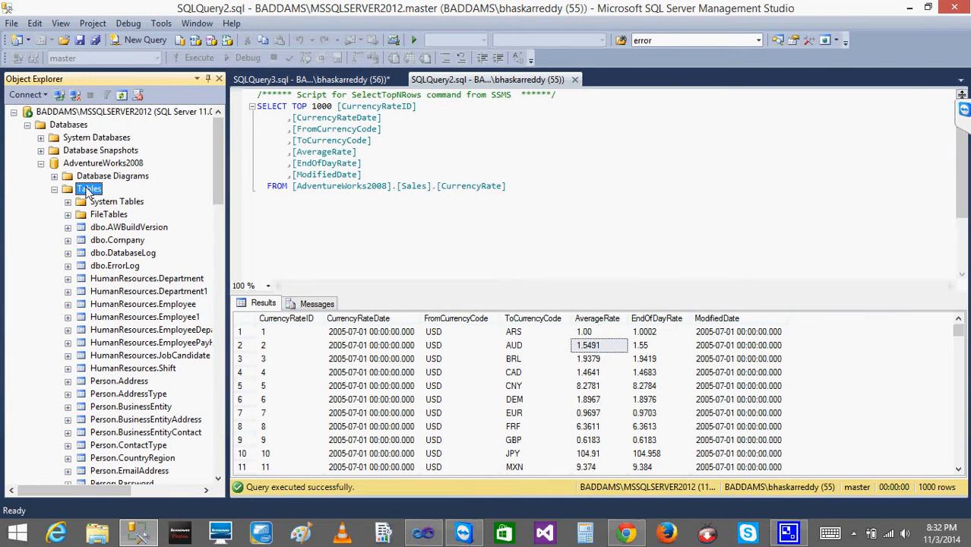
right_click(88, 189)
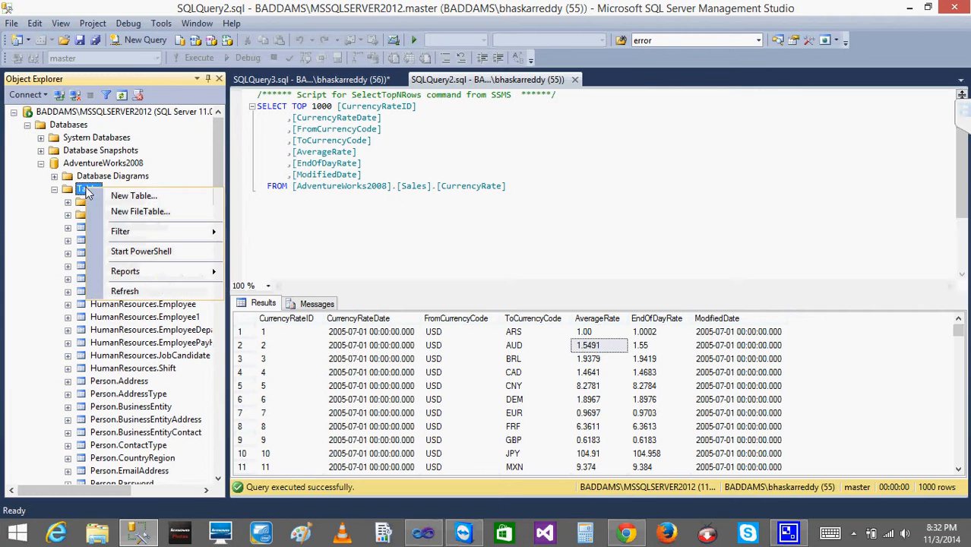
left_click(124, 289)
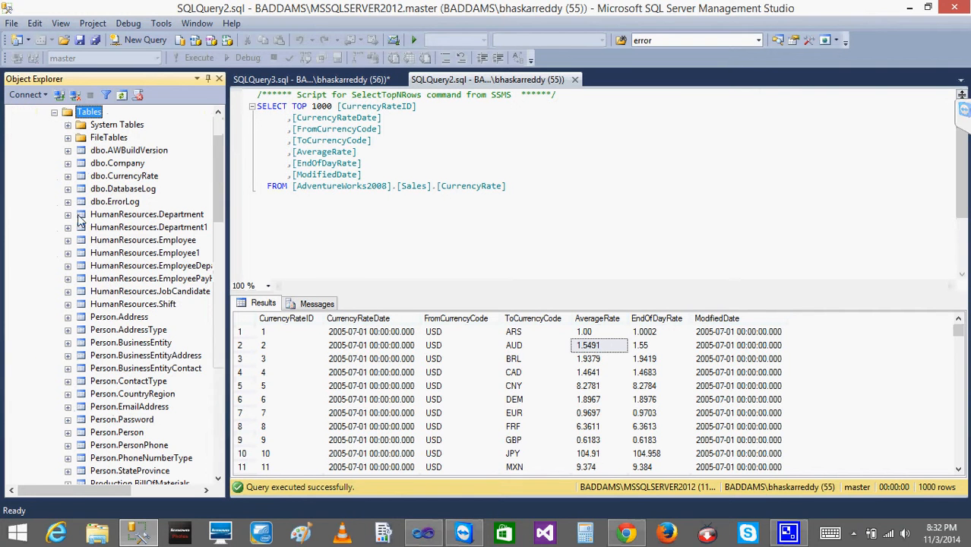
Select the top 1000 rows of dbo.CurrencyRate and move its query into a new vertical tab group beside the Sales query.
right_click(115, 178)
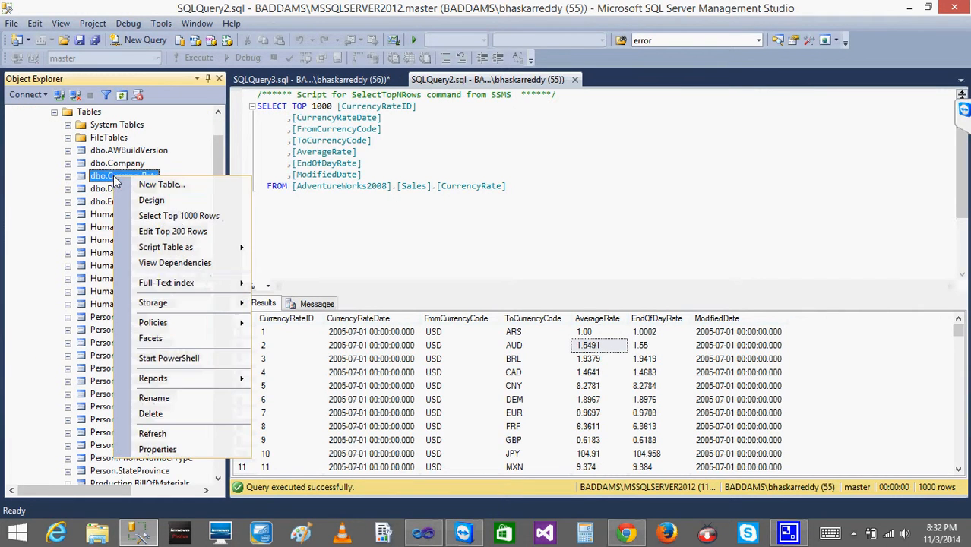
left_click(196, 216)
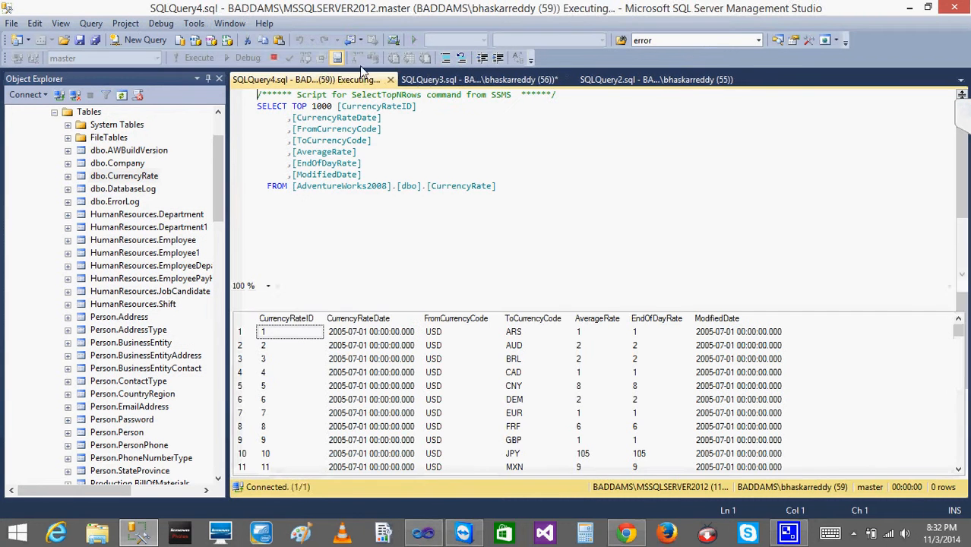
right_click(358, 80)
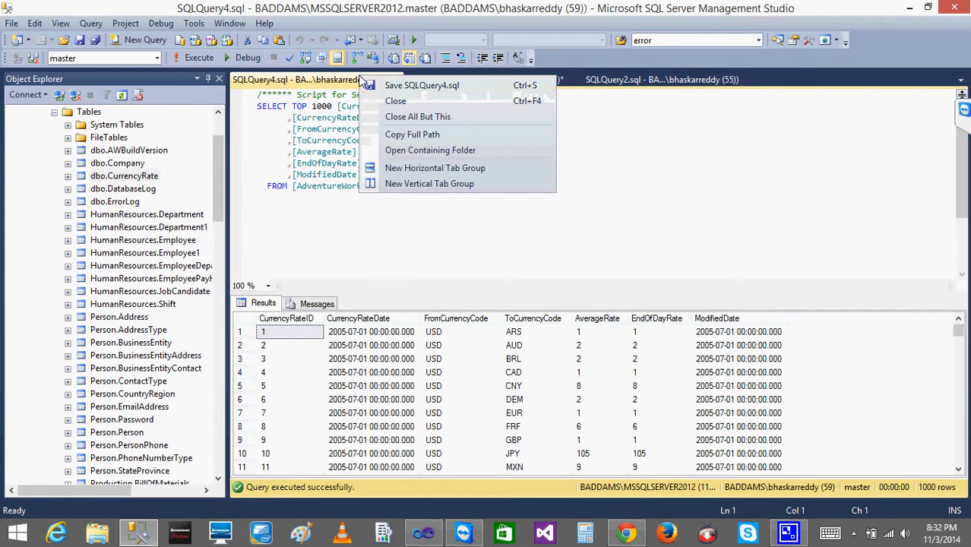
left_click(478, 186)
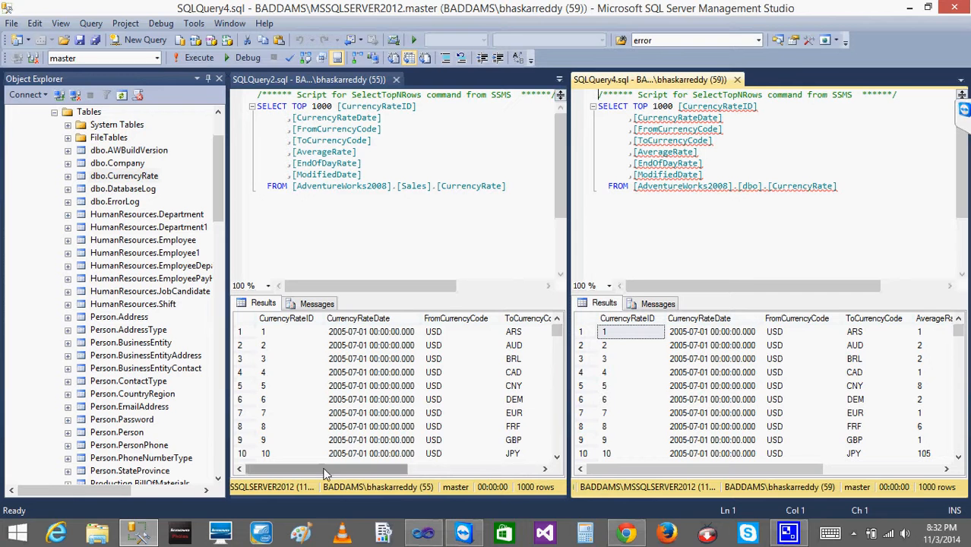
Compare the first rows' AverageRate and EndOfDayRate values between the Sales.CurrencyRate and dbo.CurrencyRate results.
left_click(252, 334)
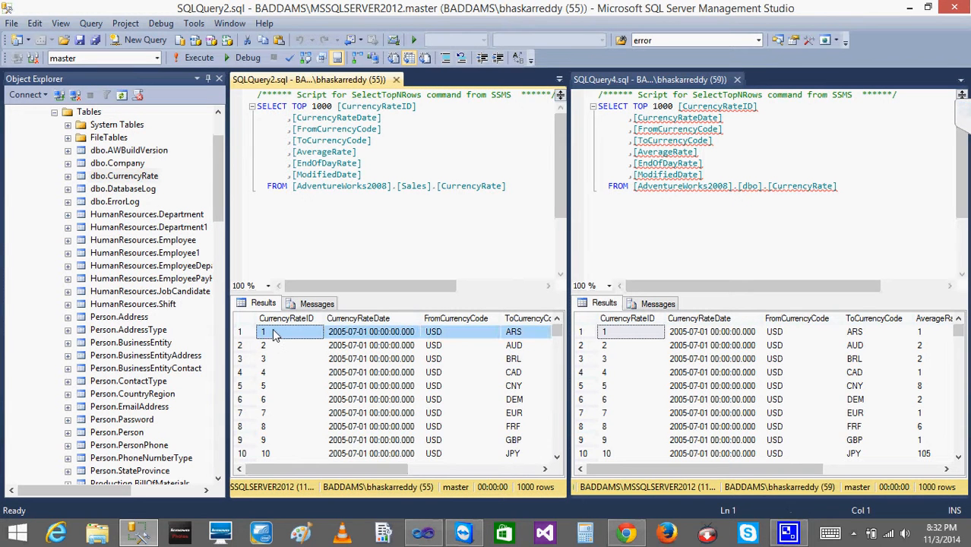
left_click(275, 334)
left_click_drag(326, 467, 462, 471)
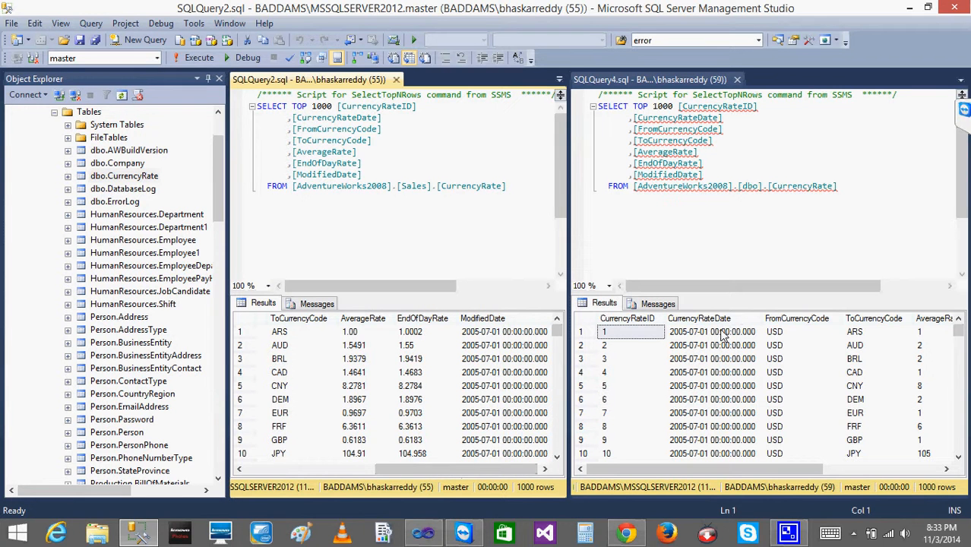
left_click(365, 335)
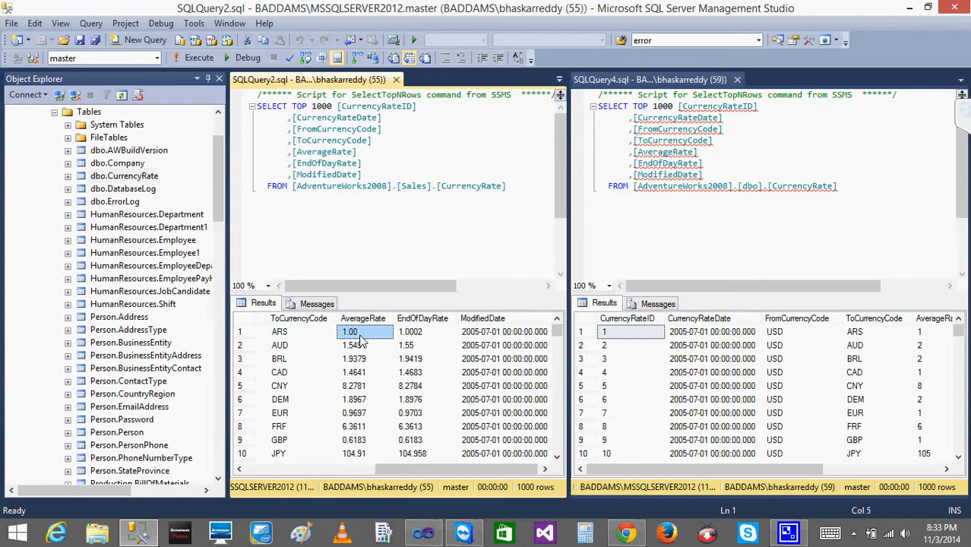
left_click(426, 338)
left_click(782, 346)
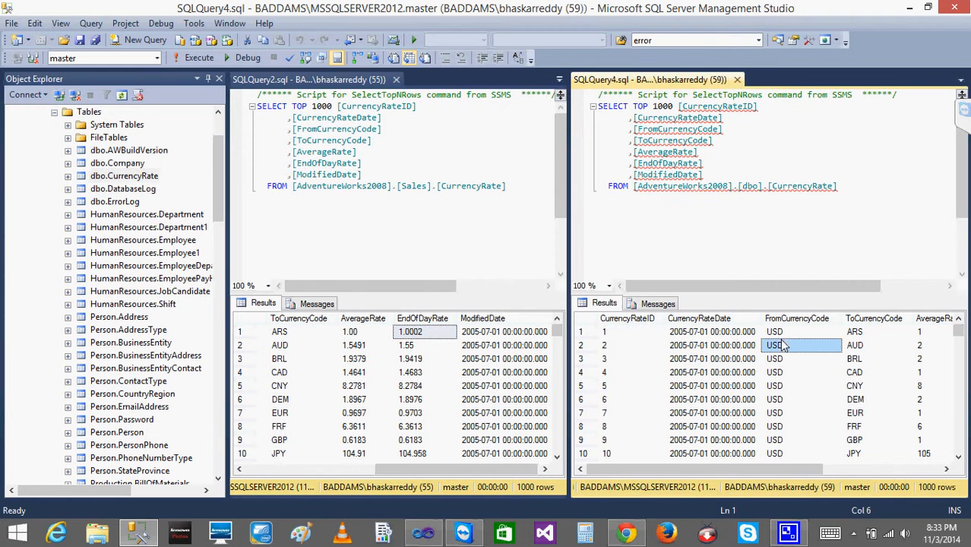
key("Up")
key("Right")
key("Right")
key("Right")
key("Right")
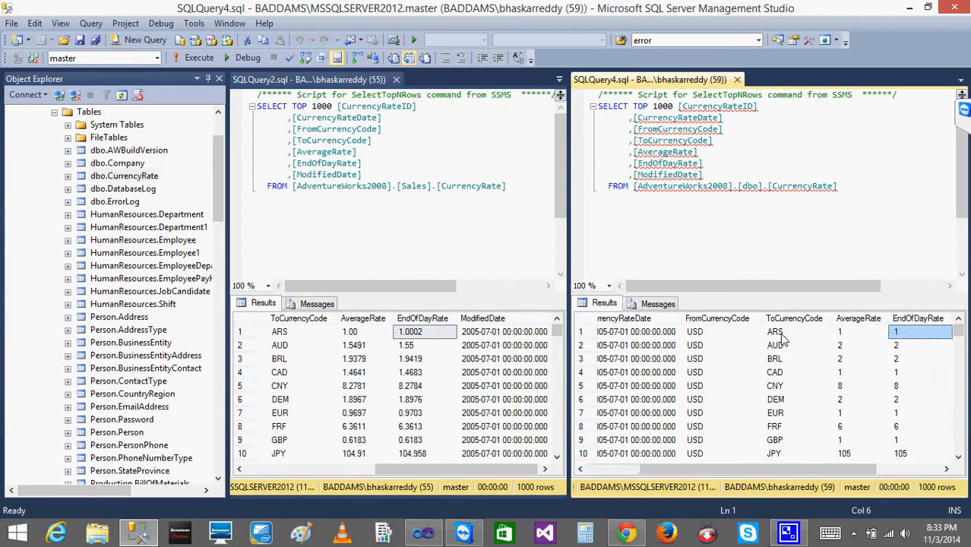
key("Down")
key("Down")
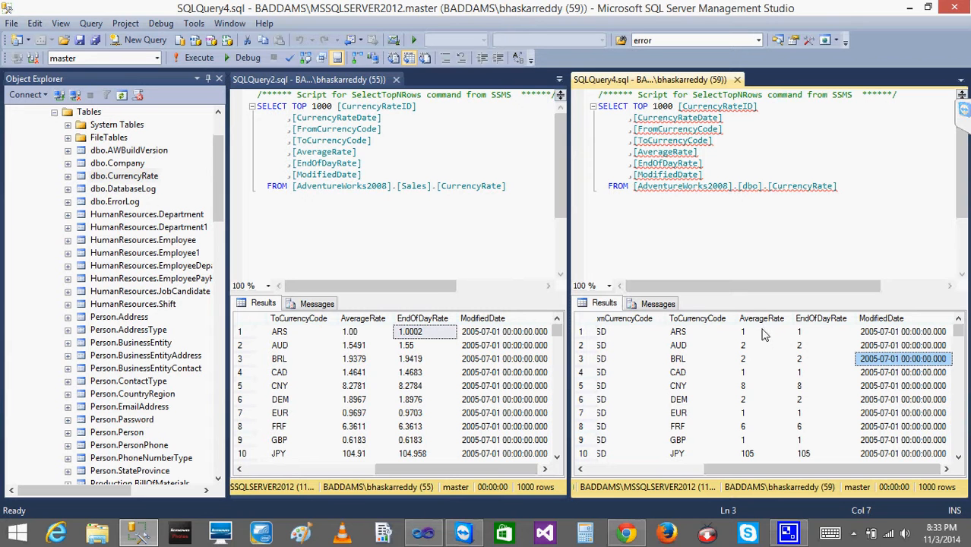
left_click(767, 334)
left_click(805, 337)
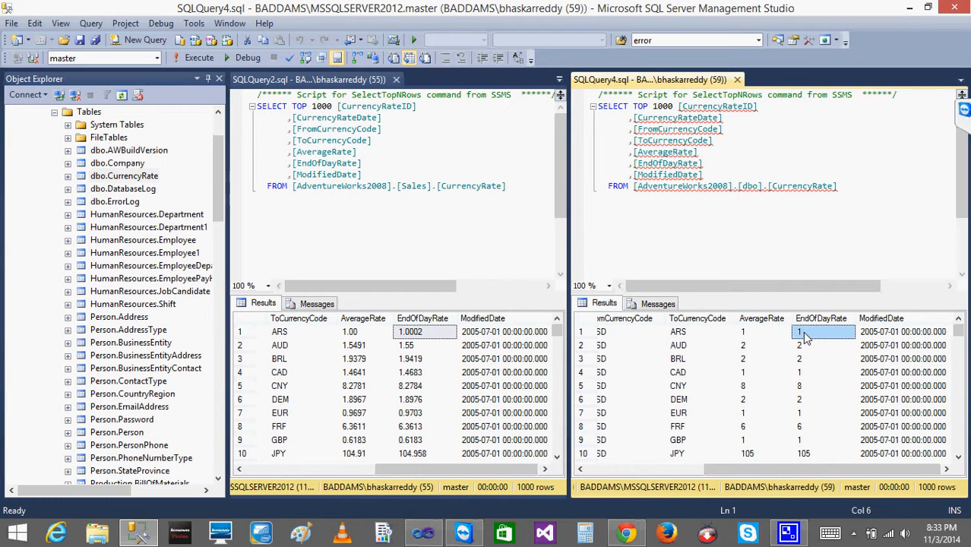
key("super+c")
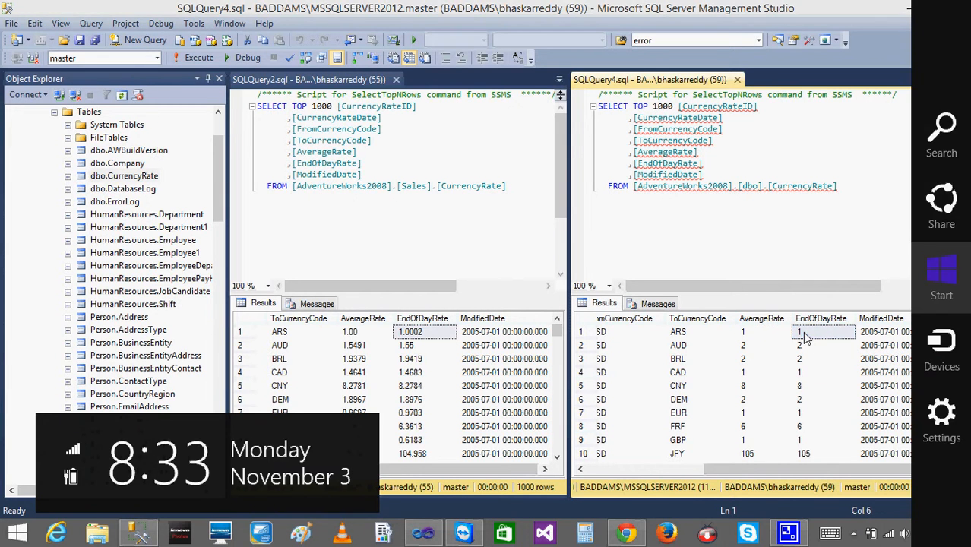
left_click(363, 349)
left_click(363, 348)
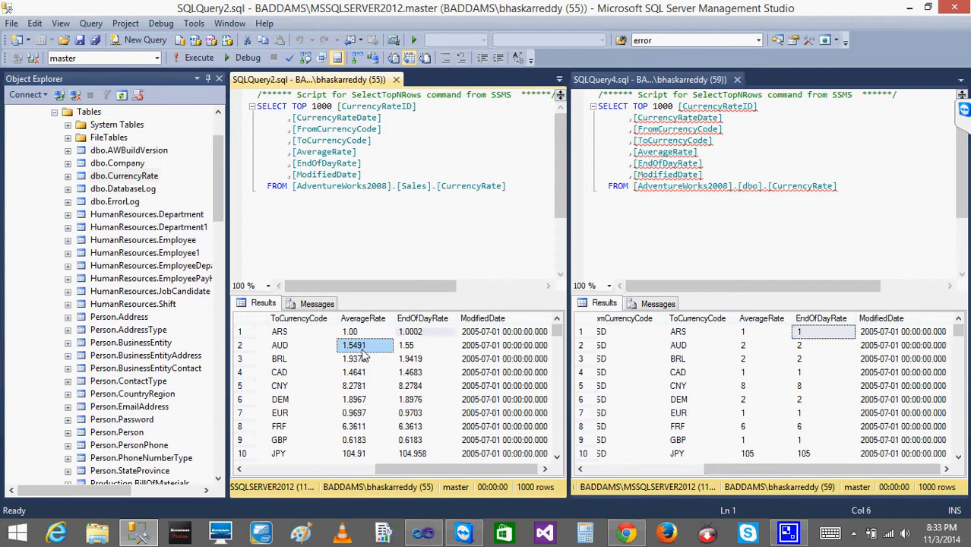
left_click(747, 348)
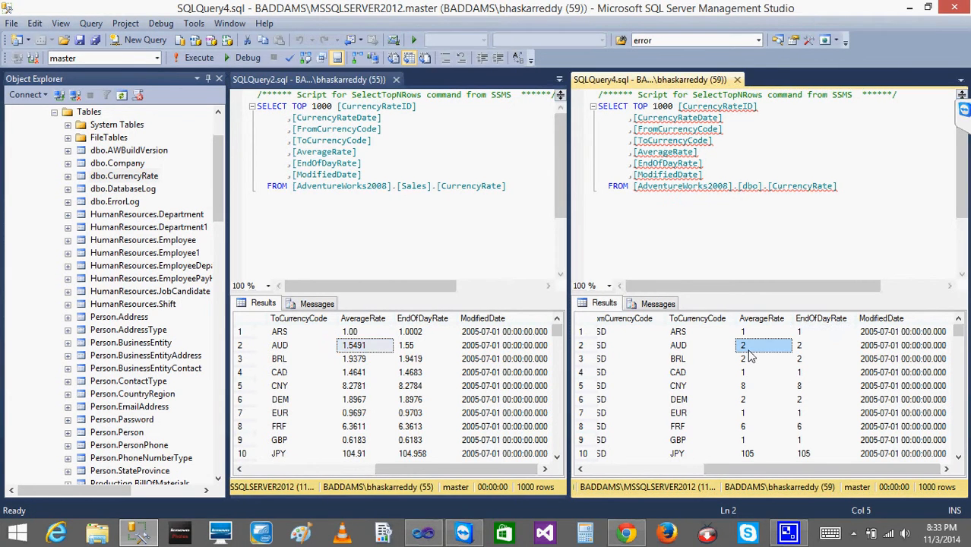
left_click(811, 348)
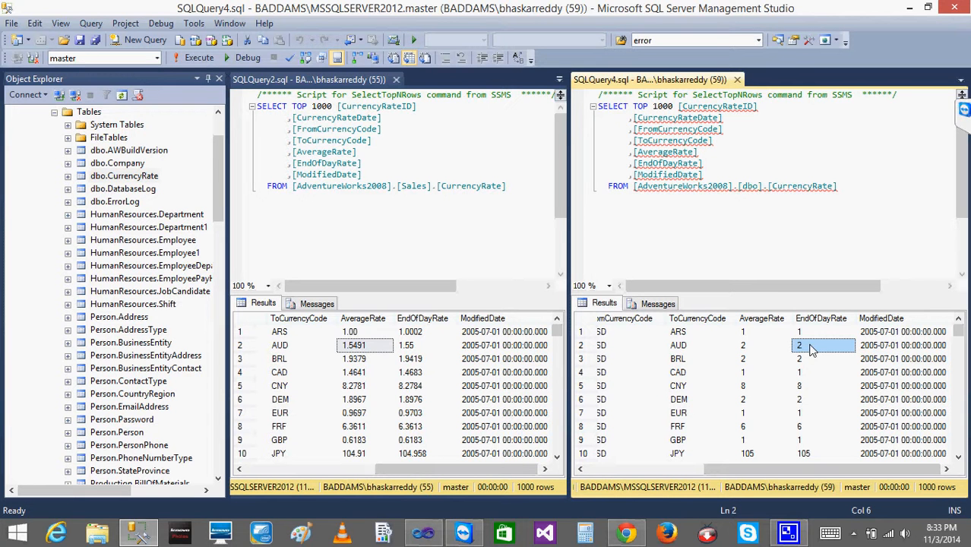
Compare the GBP row's AverageRate and EndOfDayRate values in both result grids.
left_click(354, 442)
left_click(242, 440)
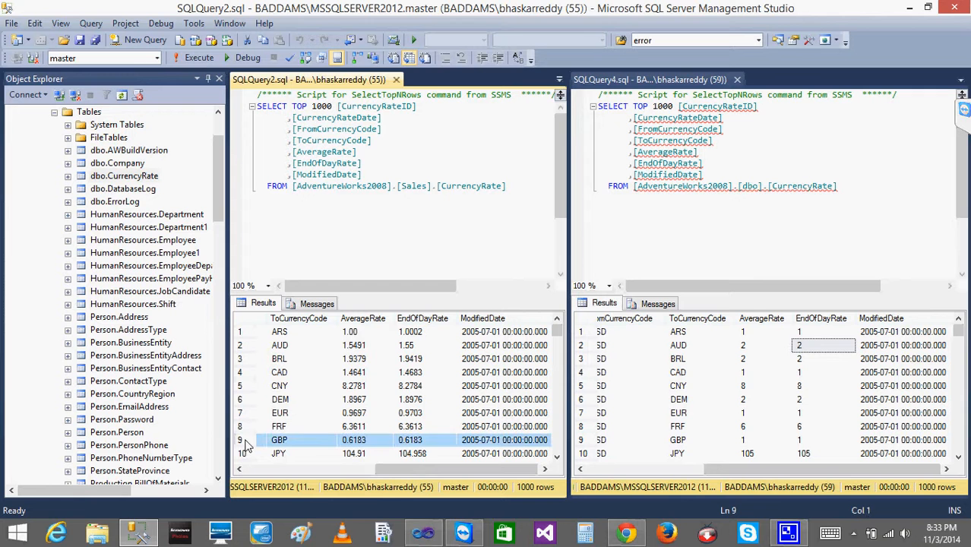
left_click(586, 441)
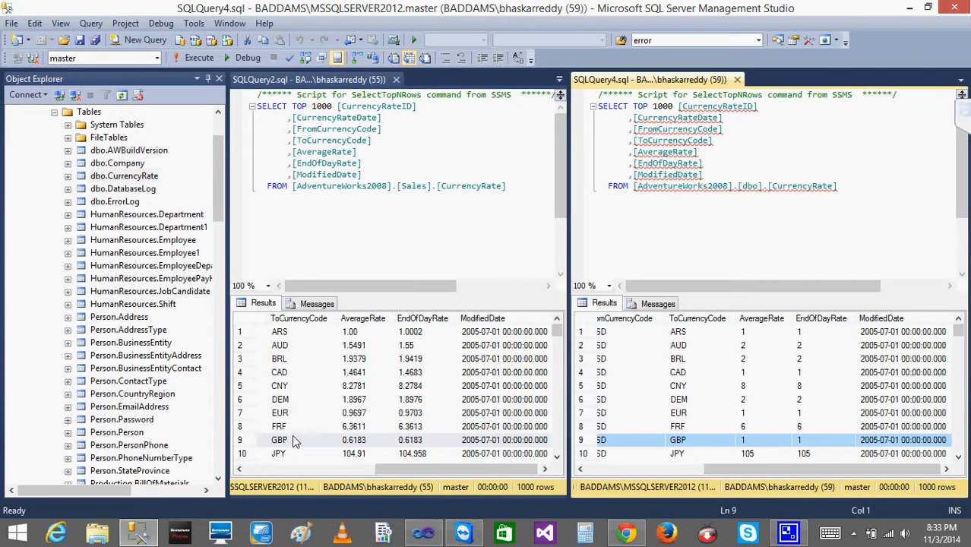
left_click(683, 445)
left_click(742, 444)
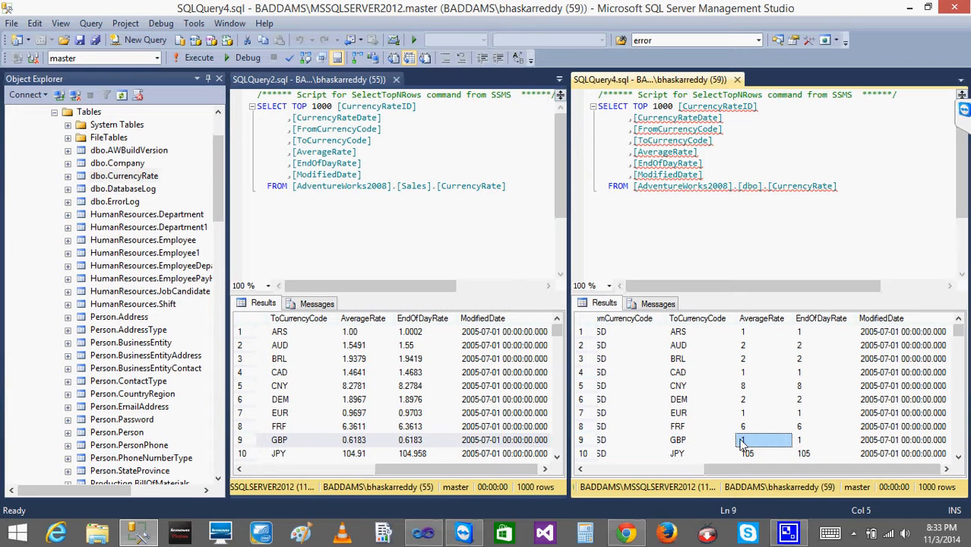
left_click(804, 442)
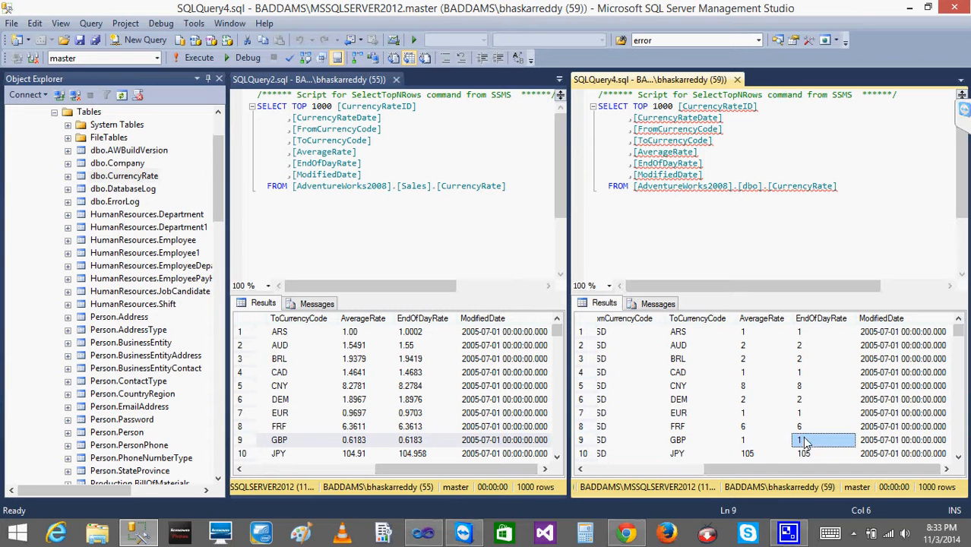
left_click(351, 444)
left_click(416, 447)
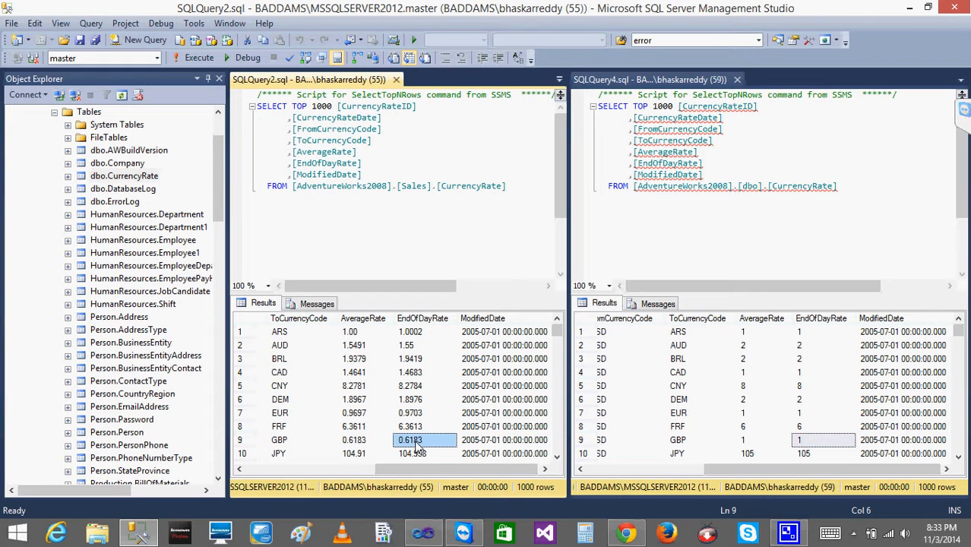
Switch back to Visual Studio, close the data preview, and close the OLE DB Destination editor.
left_click(423, 533)
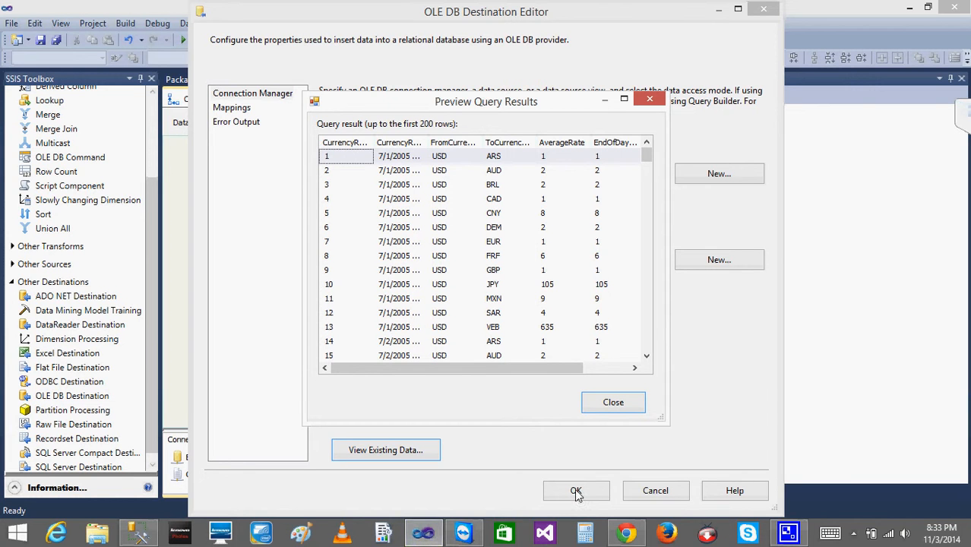
left_click(634, 402)
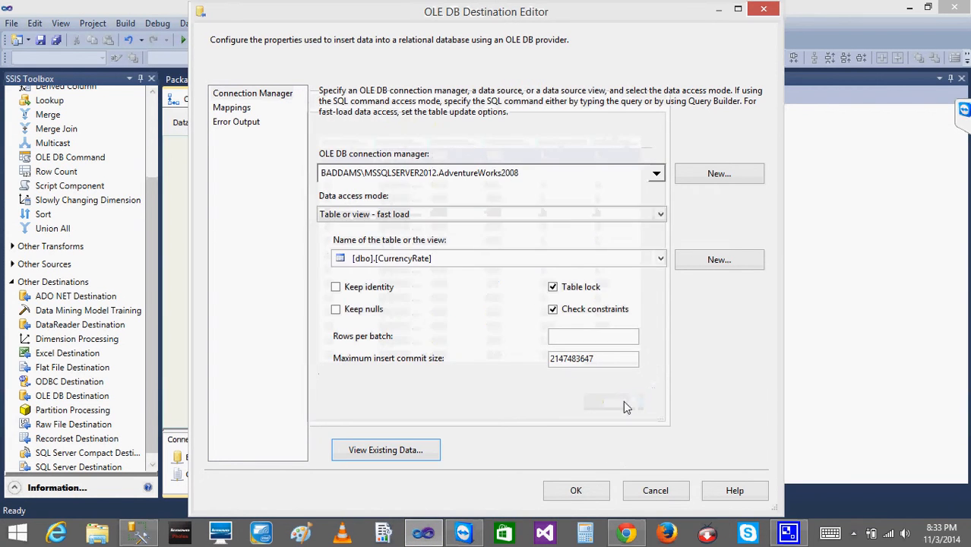
left_click(563, 491)
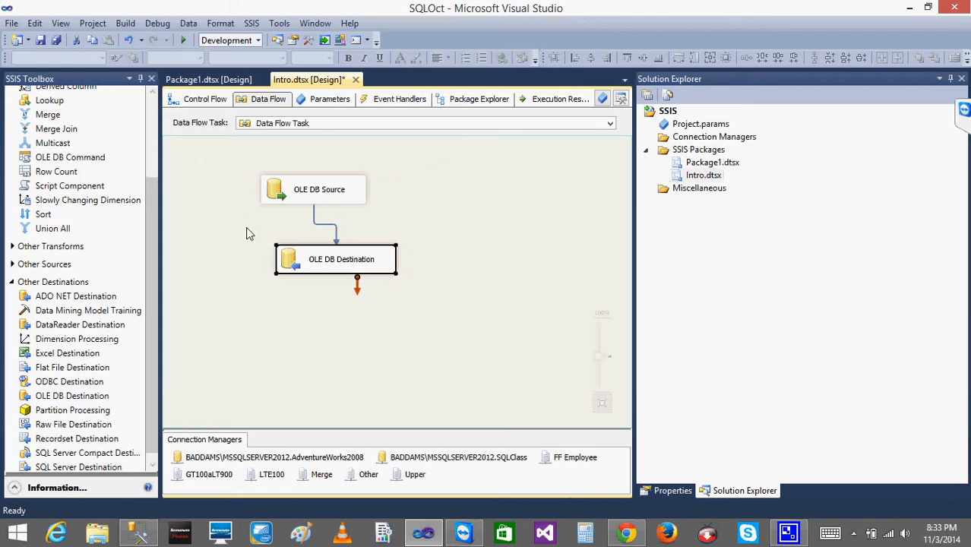
Move the OLE DB Destination lower and delete the path connecting it to the OLE DB Source.
left_click_drag(284, 260, 271, 328)
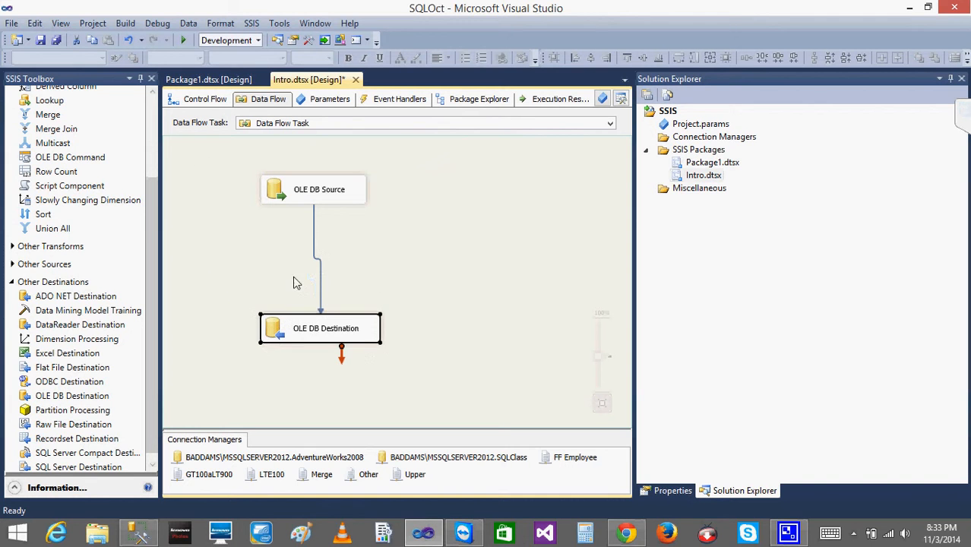
left_click(315, 231)
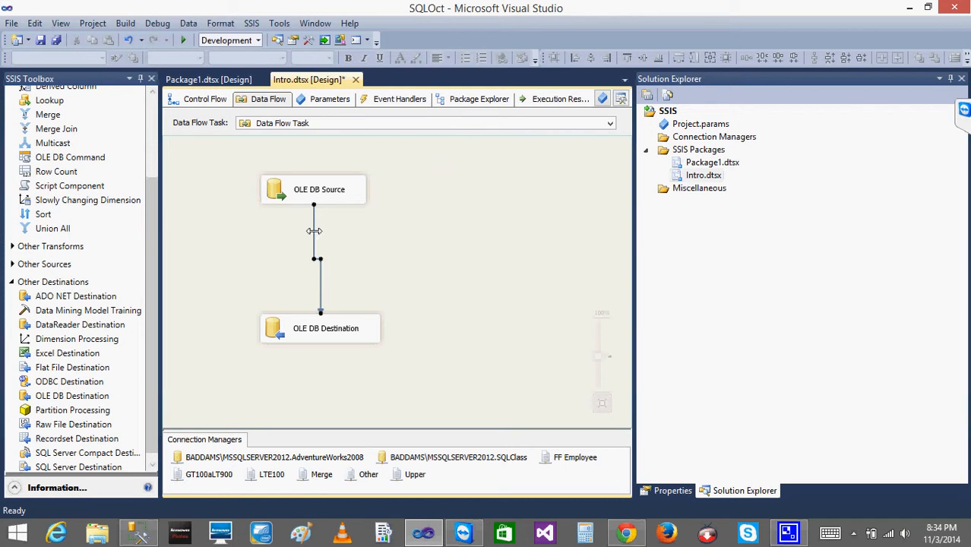
key("Delete")
Add a Data Conversion transformation between source and destination and connect the OLE DB Source output to it.
left_click_drag(156, 195, 149, 121)
left_click_drag(67, 184, 265, 241)
left_click(289, 196)
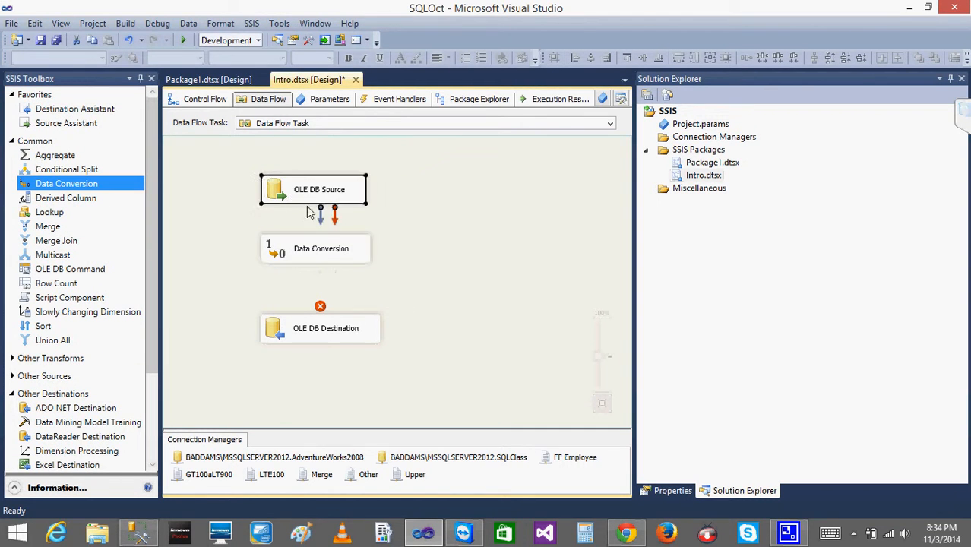
left_click_drag(319, 216, 313, 251)
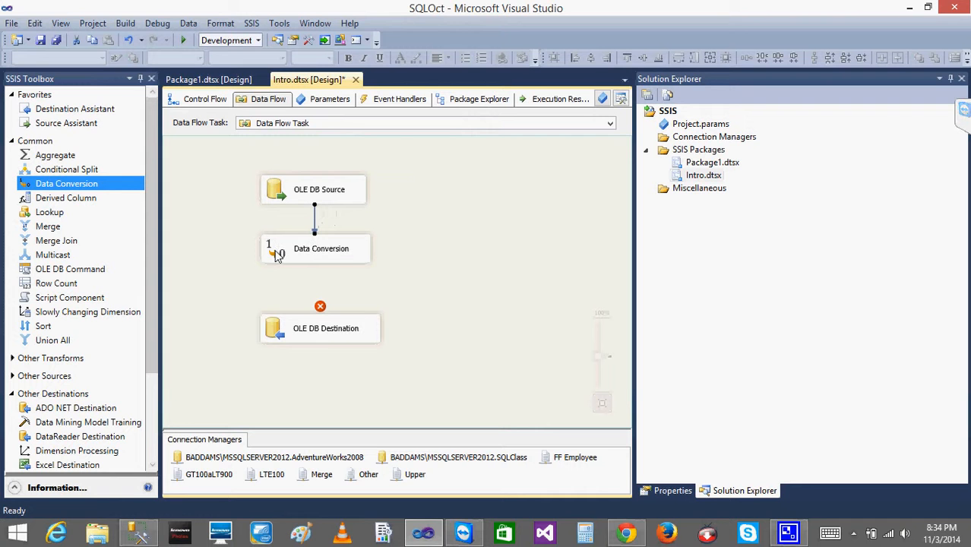
Open the Data Conversion editor and select the AverageRate and EndOfDayRate input columns for conversion.
left_click(278, 256)
double_click(277, 256)
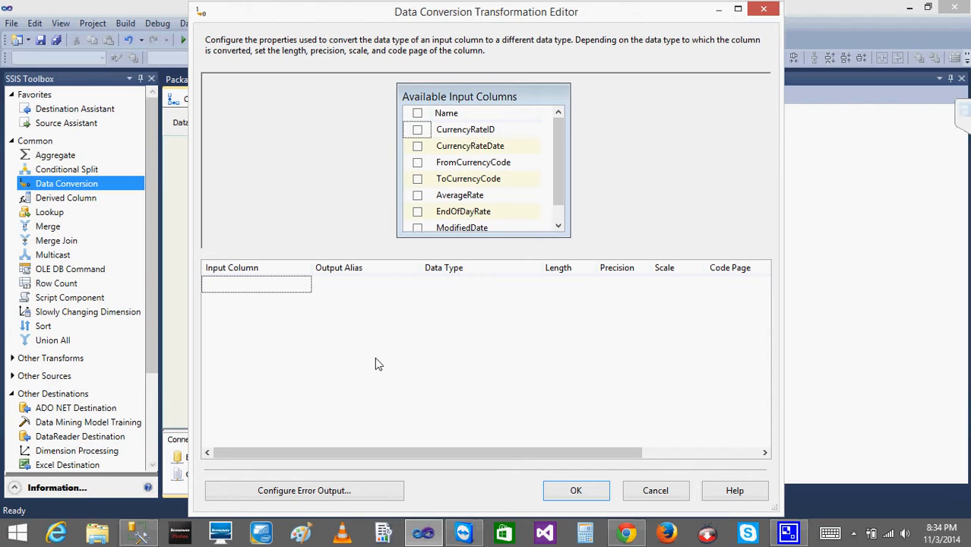
left_click(557, 226)
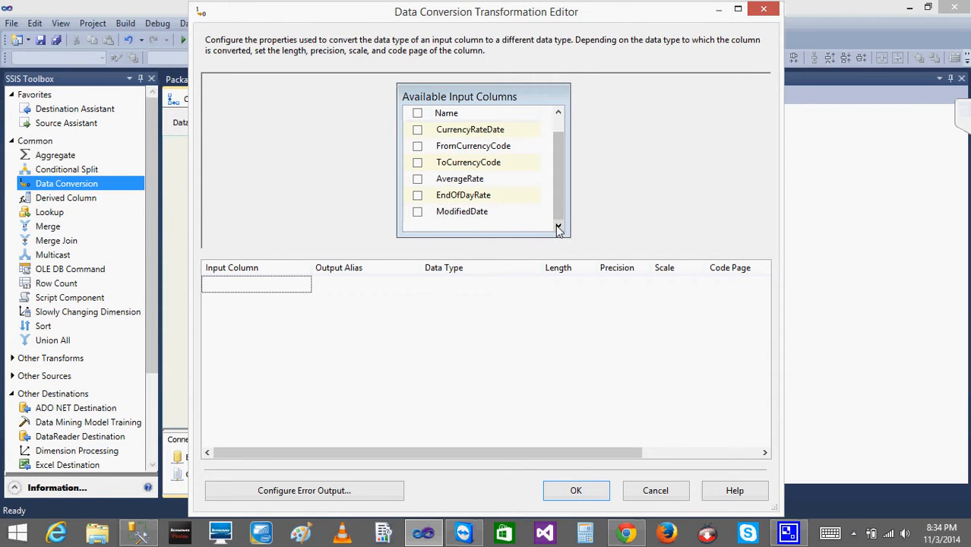
left_click(417, 179)
left_click(419, 196)
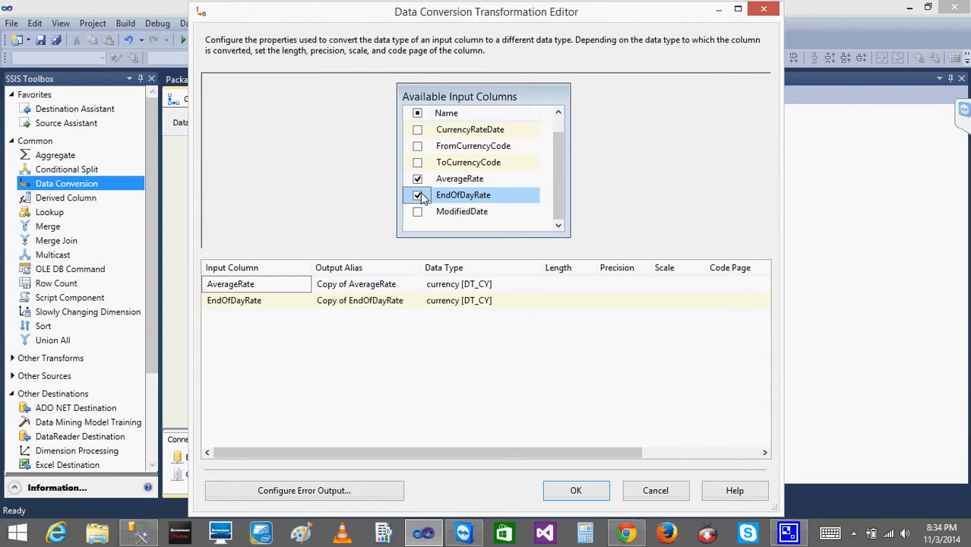
Set the data type of both AverageRate and EndOfDayRate conversions to four-byte signed integer [DT_I4].
left_click(446, 288)
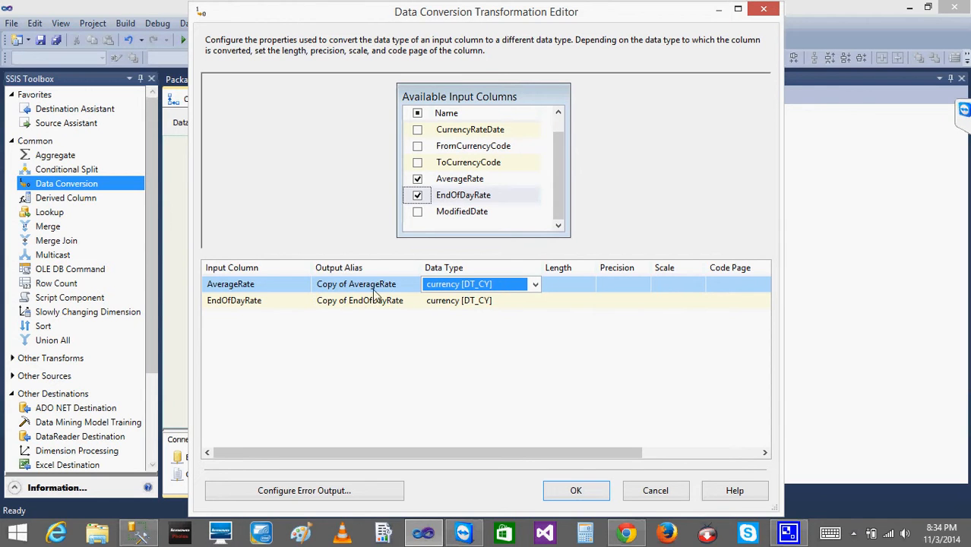
left_click(535, 285)
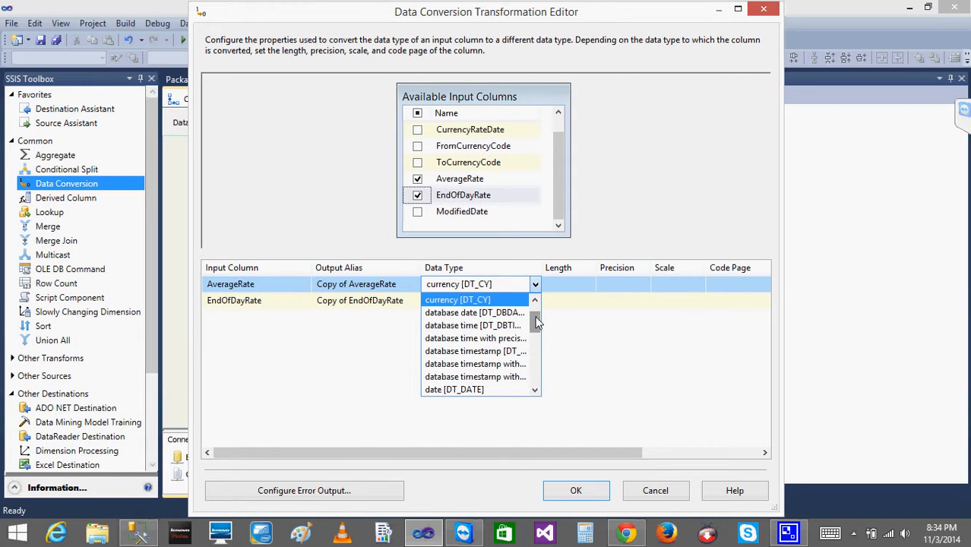
left_click_drag(535, 321, 529, 370)
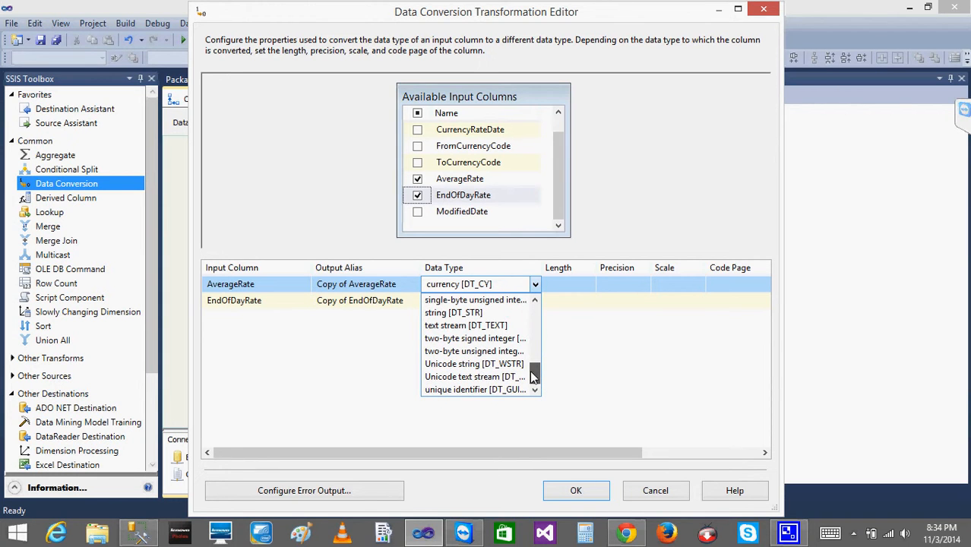
left_click(544, 274)
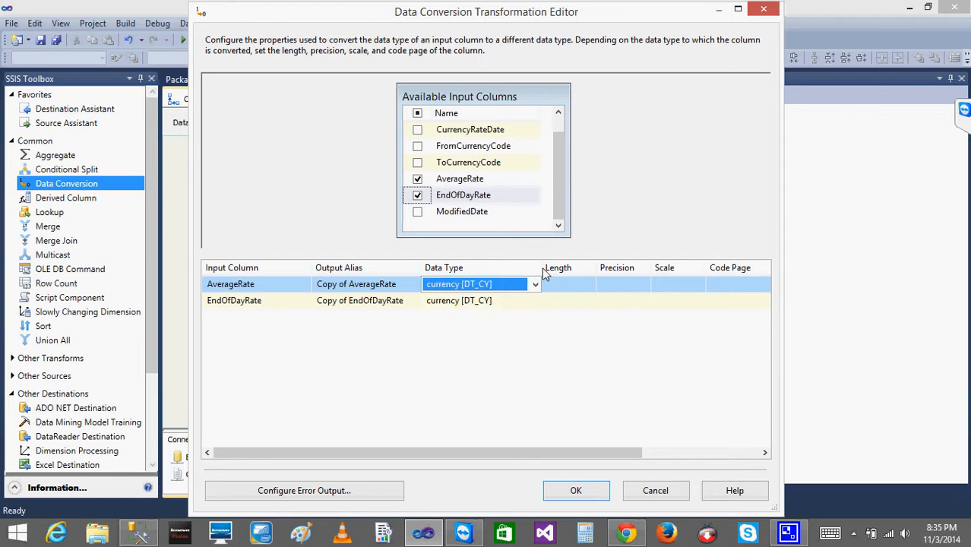
left_click_drag(544, 270, 612, 272)
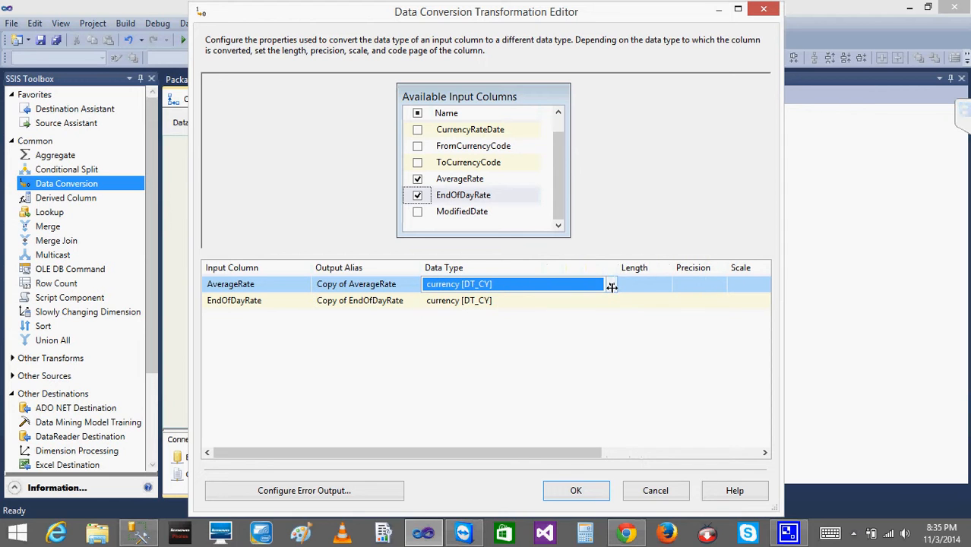
left_click(612, 286)
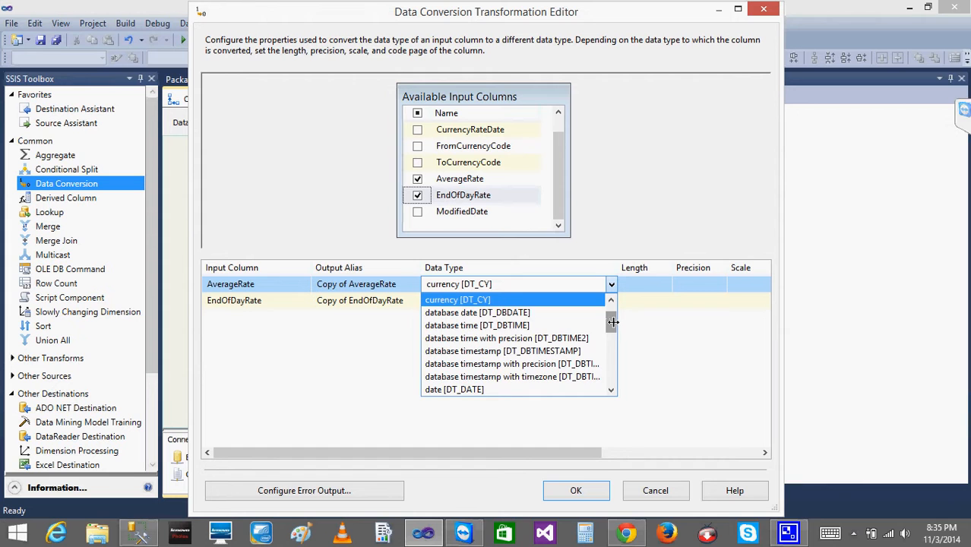
left_click_drag(612, 322, 610, 348)
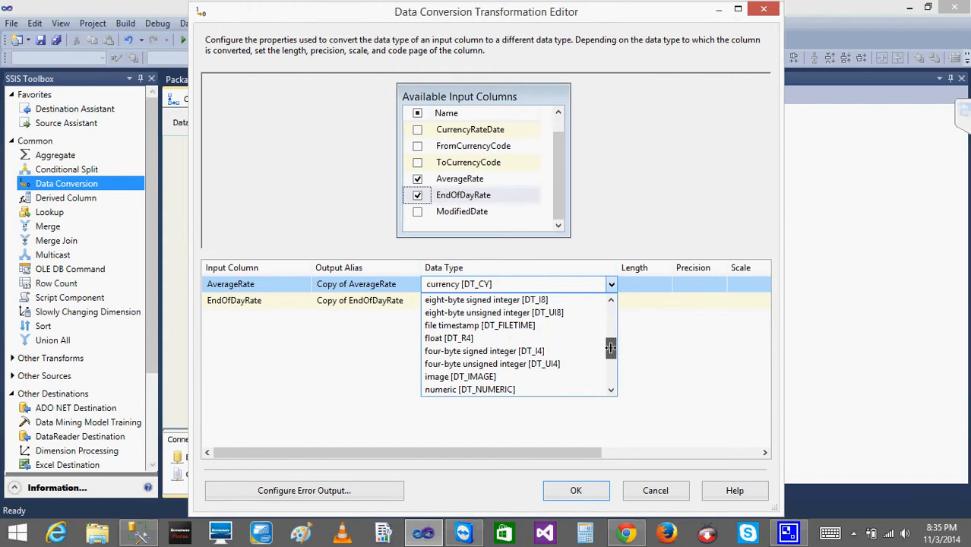
left_click(521, 351)
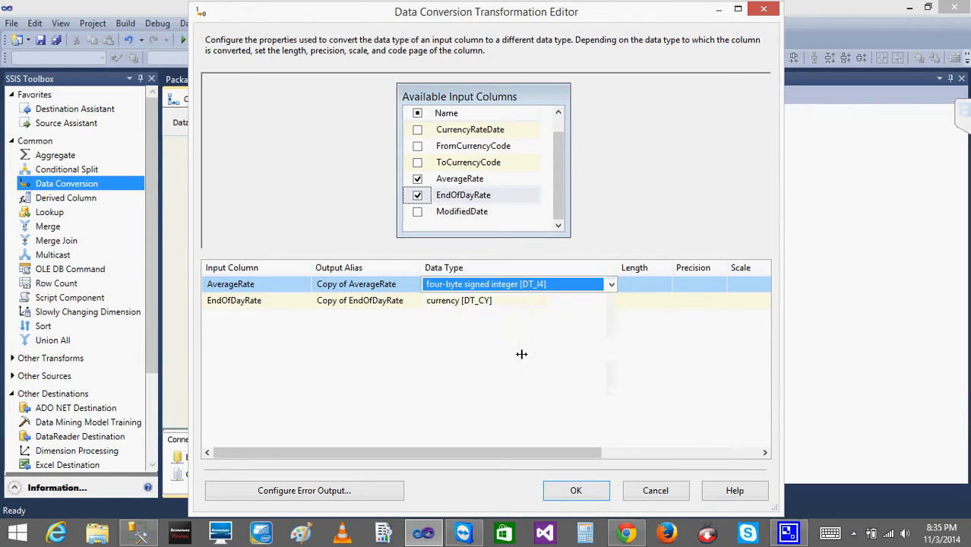
left_click(587, 300)
left_click(610, 301)
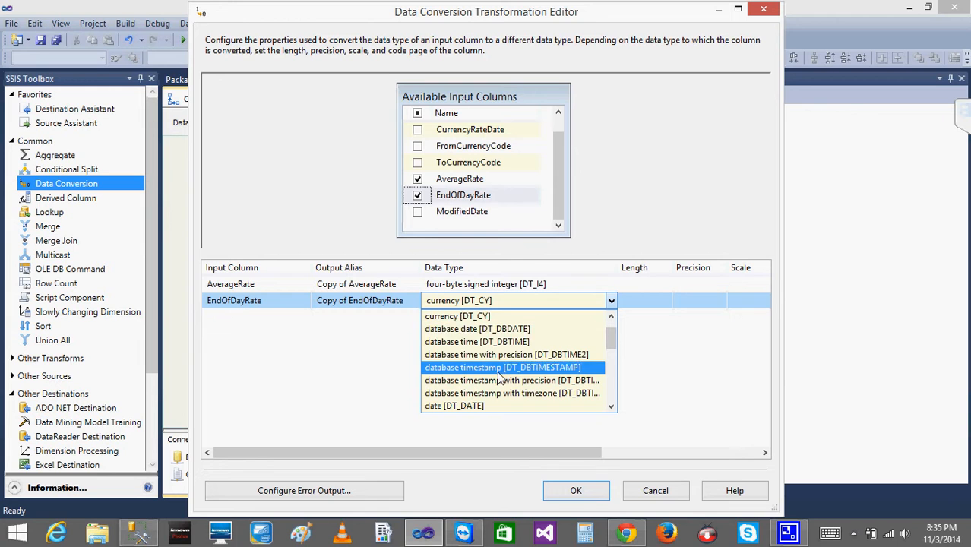
left_click_drag(613, 341, 613, 372)
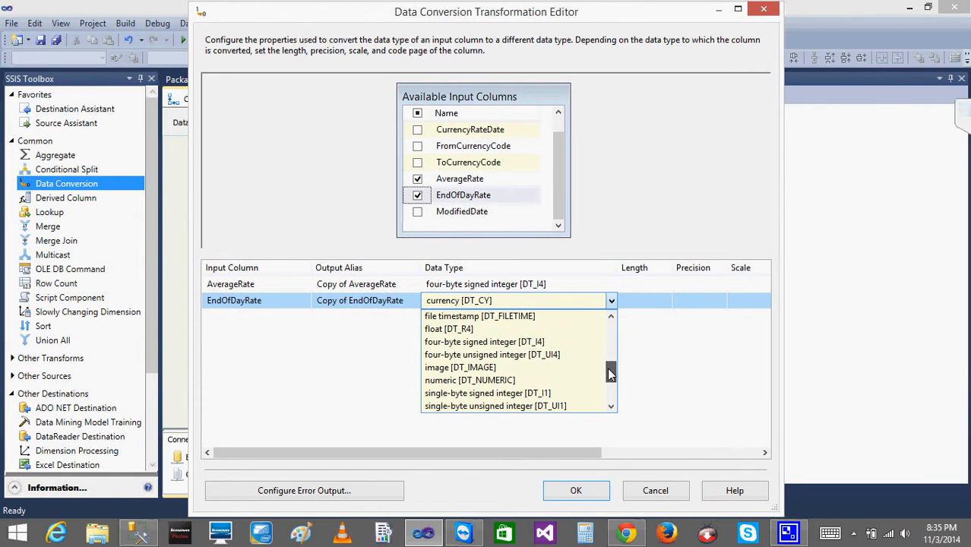
left_click(534, 343)
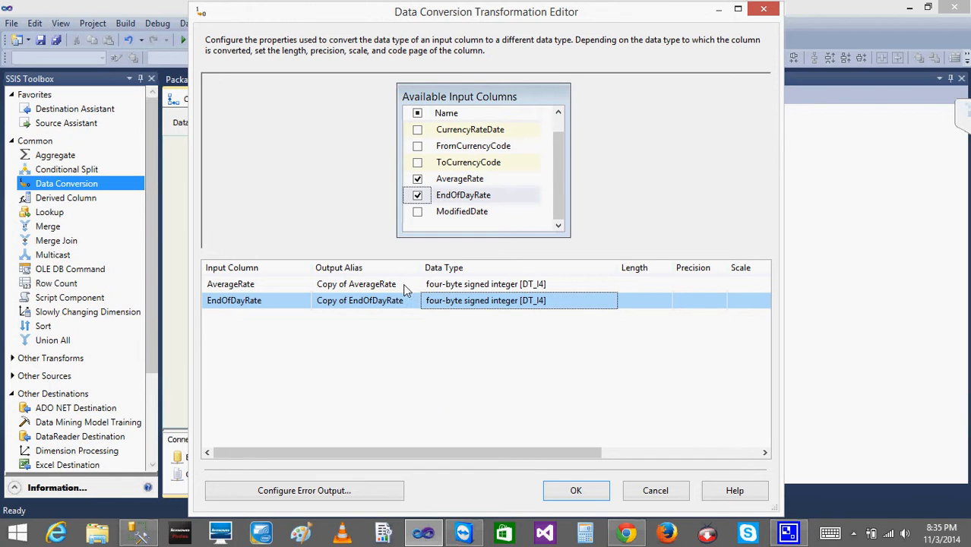
Rename the output aliases to AverageRate_Conv and EndOfDayRate_Conv and apply the Data Conversion settings.
left_click(362, 284)
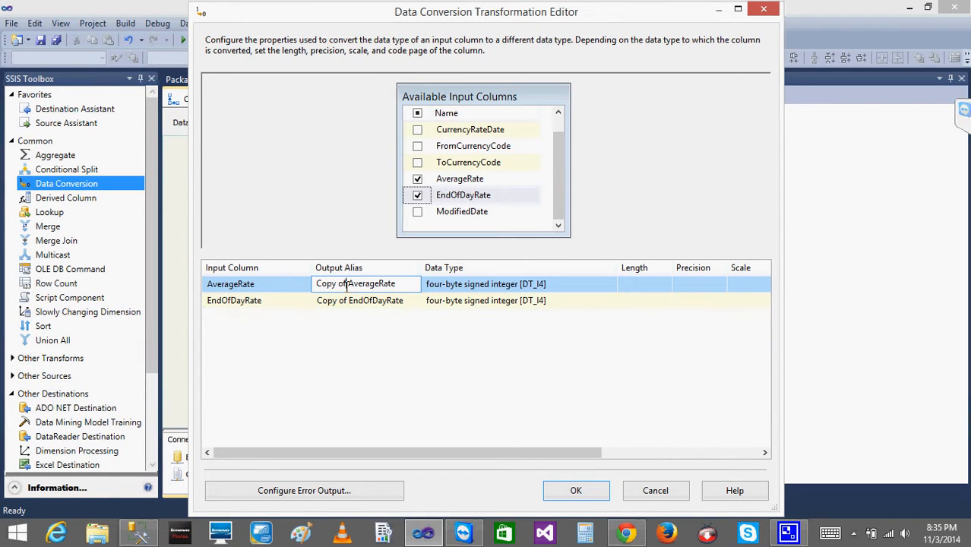
left_click(346, 284)
key("BackSpace")
key("BackSpace")
key("BackSpace")
key("BackSpace")
key("BackSpace")
key("BackSpace")
key("BackSpace")
key("BackSpace")
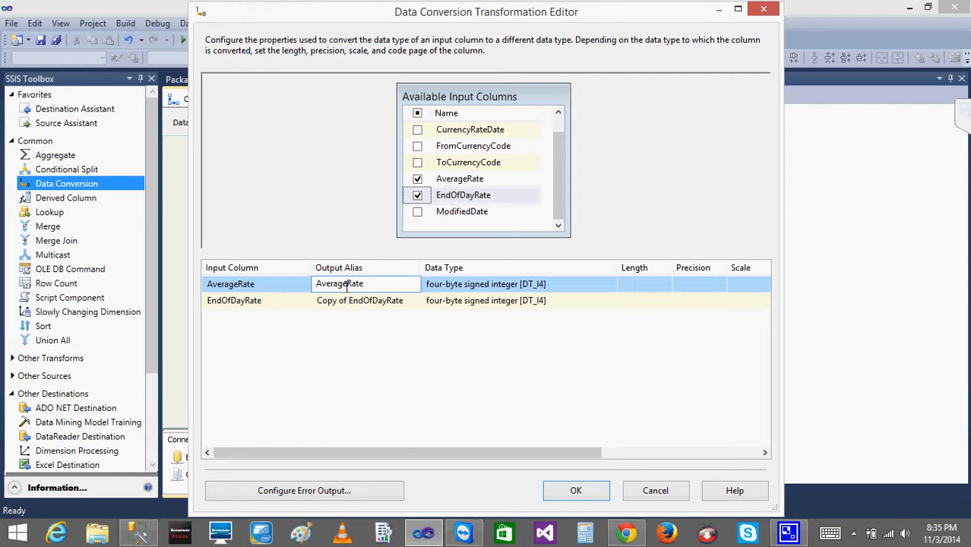
key("Right")
key("Right")
key("Right")
key("Right")
key("Right")
key("Right")
key("Right")
key("Right")
key("Right")
type("_Conv")
left_click(349, 300)
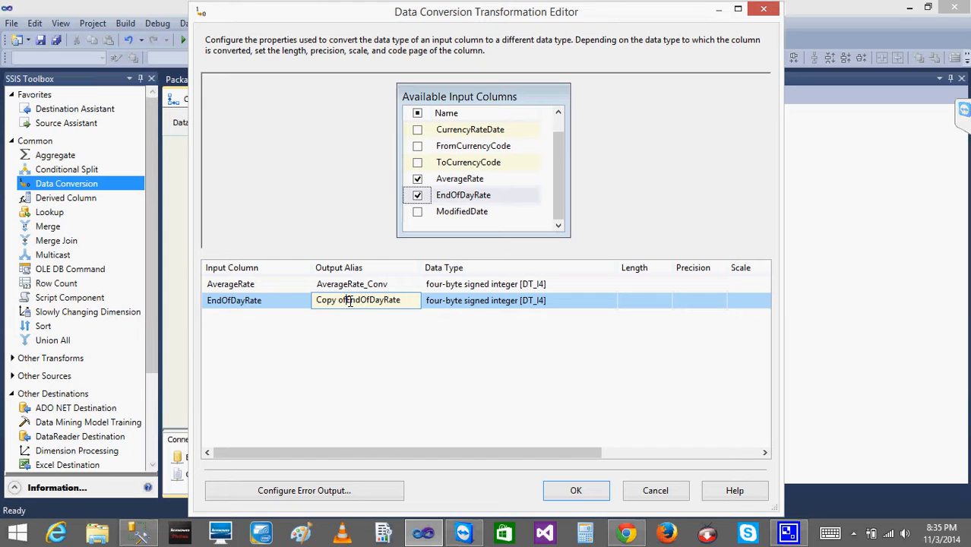
key("BackSpace")
key("BackSpace")
key("BackSpace")
key("BackSpace")
key("BackSpace")
key("BackSpace")
key("BackSpace")
key("BackSpace")
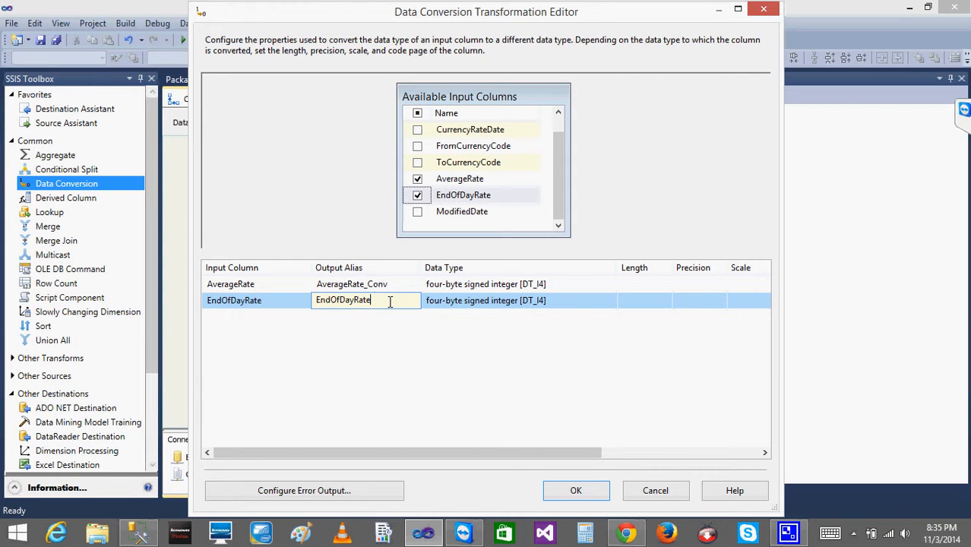
type("_Conv")
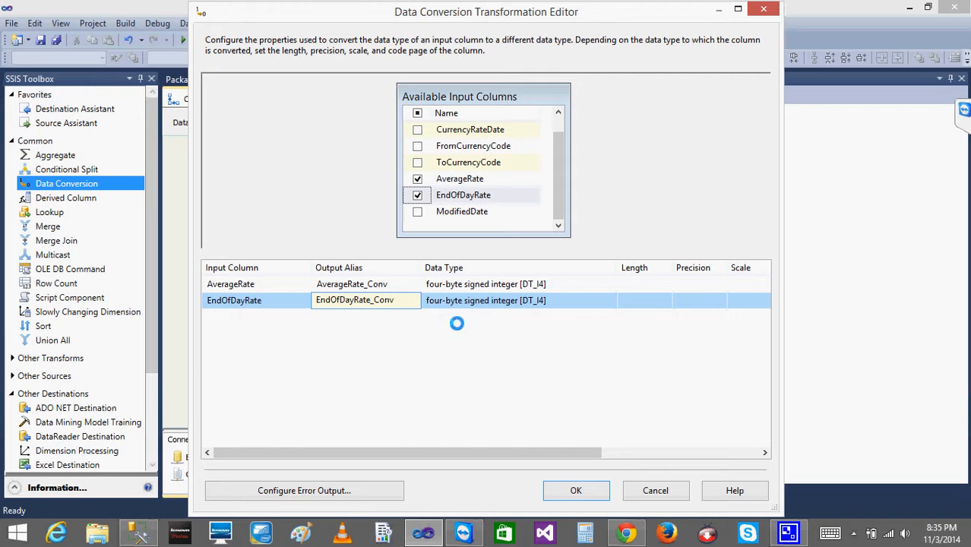
left_click(576, 490)
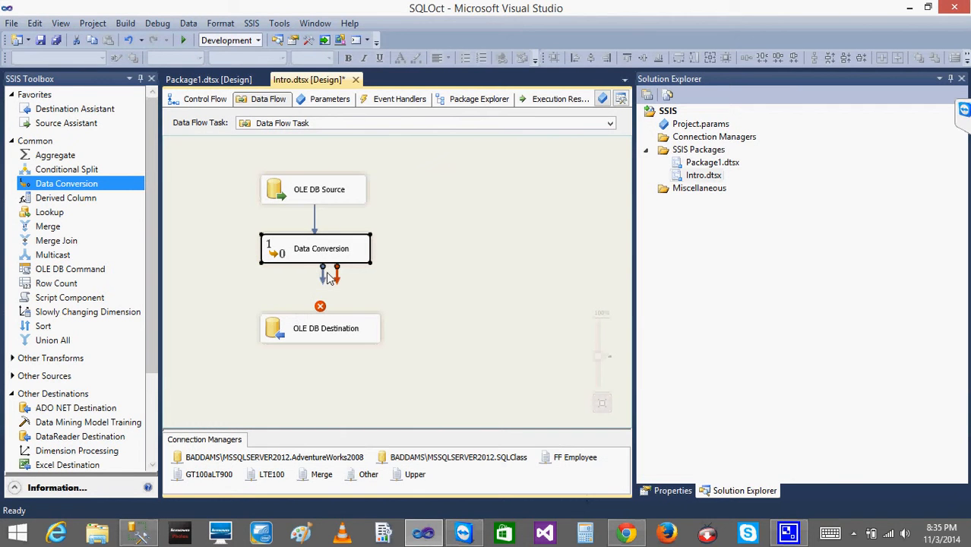
Connect the Data Conversion output to the OLE DB Destination and open the destination's column mappings.
left_click_drag(322, 271, 318, 328)
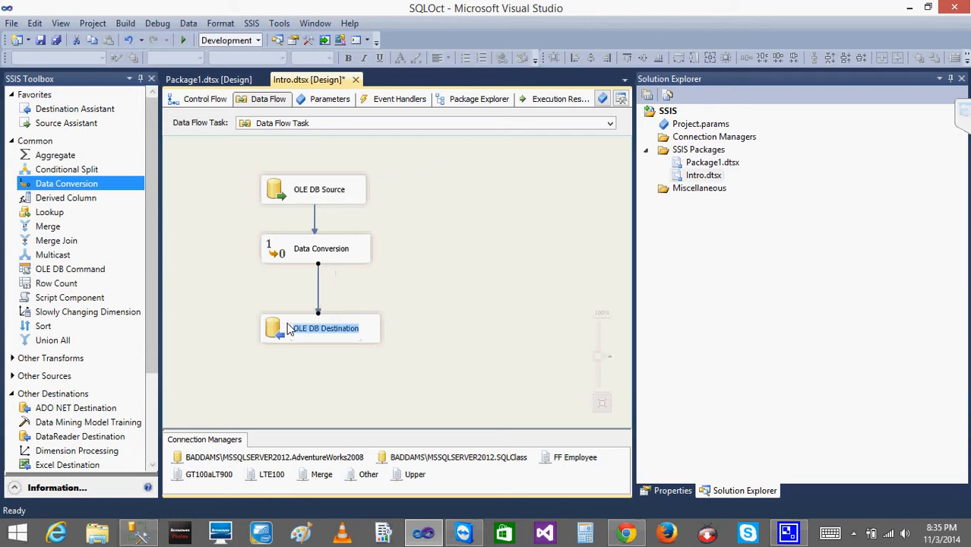
left_click(289, 329)
double_click(289, 328)
left_click(232, 107)
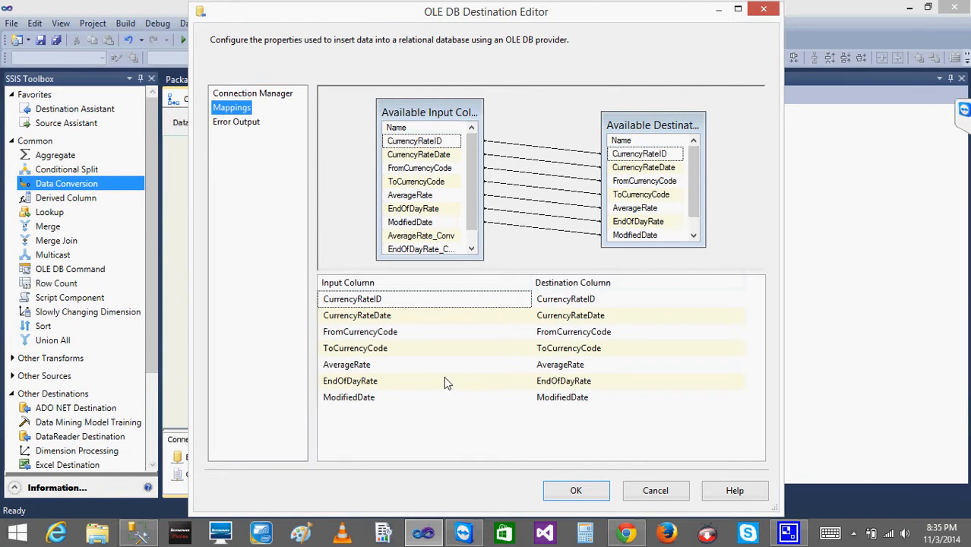
Map AverageRate_Conv to AverageRate and EndOfDayRate_Conv to EndOfDayRate, then close the destination editor.
left_click(438, 369)
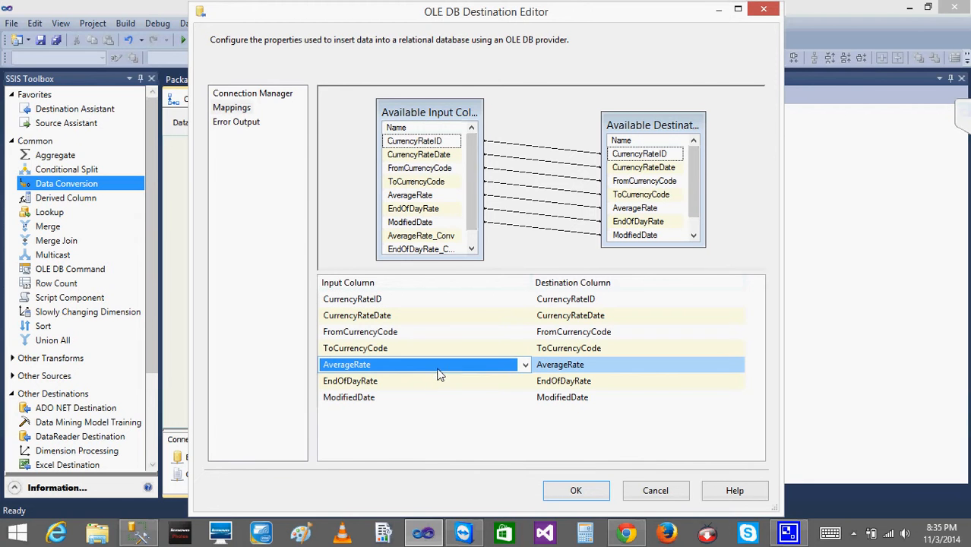
left_click(524, 367)
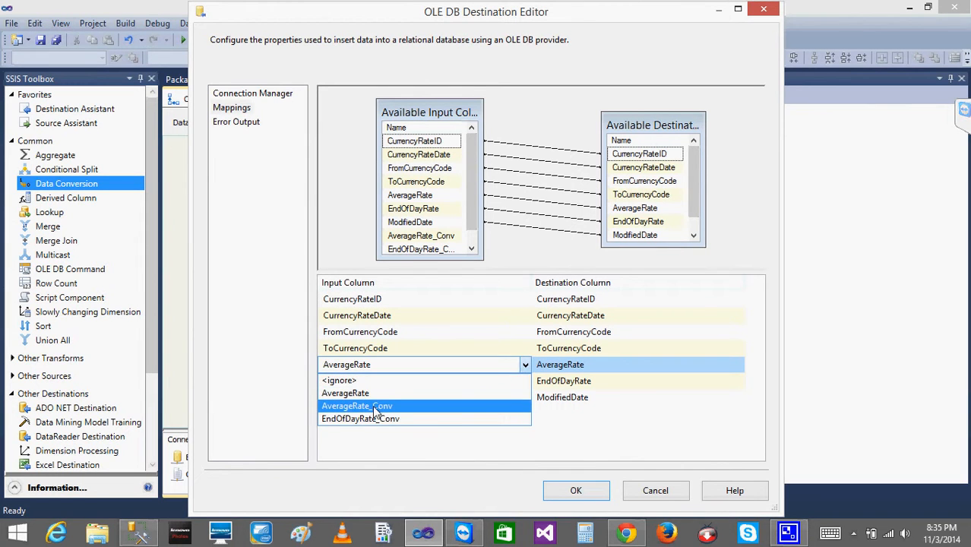
left_click(373, 405)
left_click(465, 385)
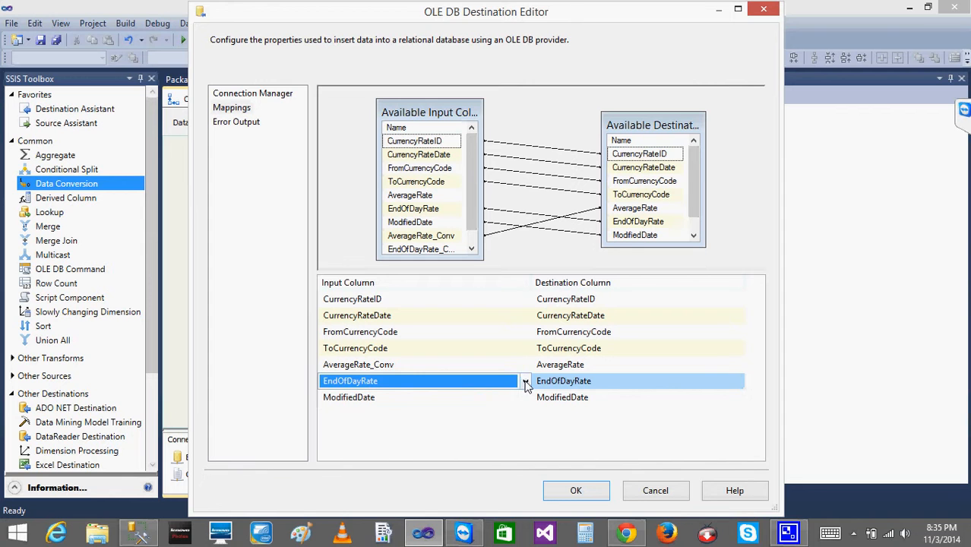
left_click(524, 382)
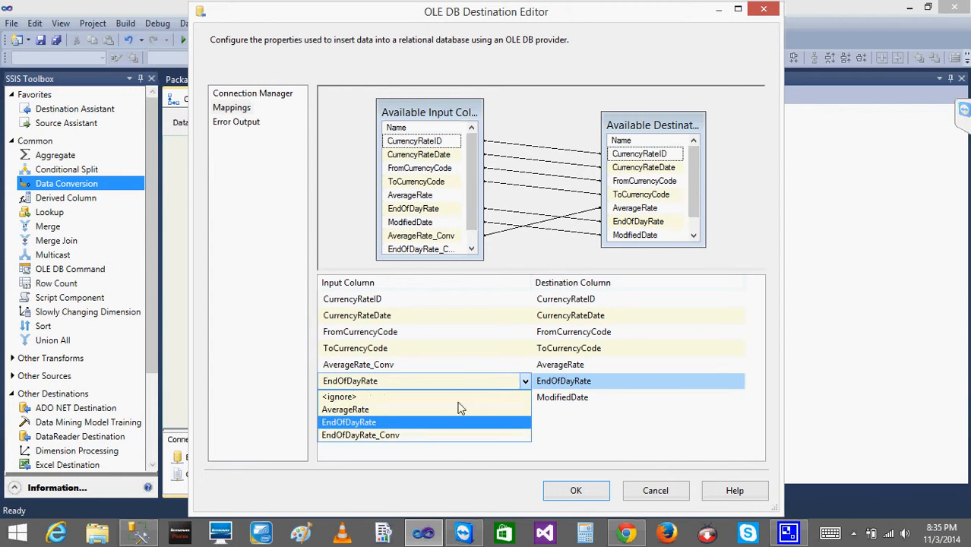
left_click(409, 433)
left_click(575, 490)
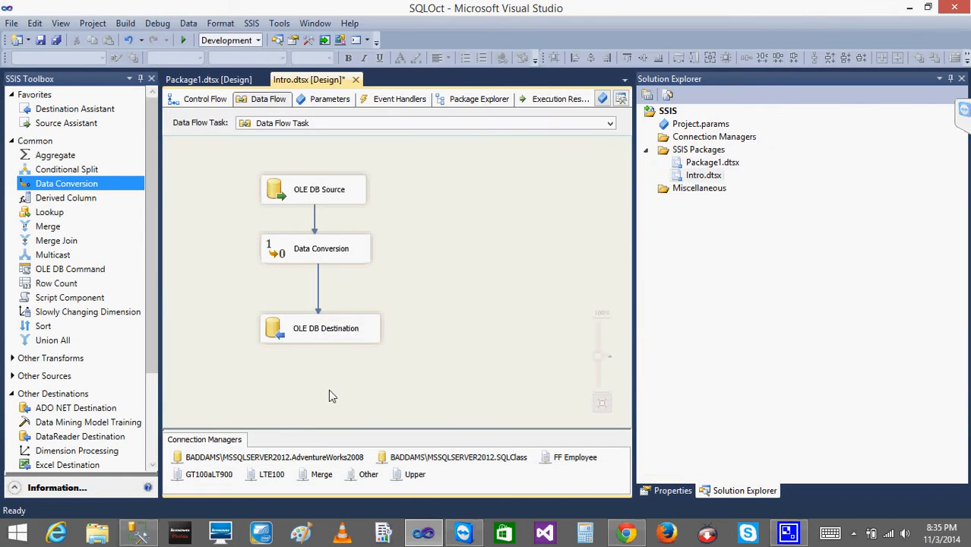
Clear the destination table by writing and running TRUNCATE TABLE [AdventureWorks2008].[dbo].[CurrencyRate] in the second query window.
left_click(138, 531)
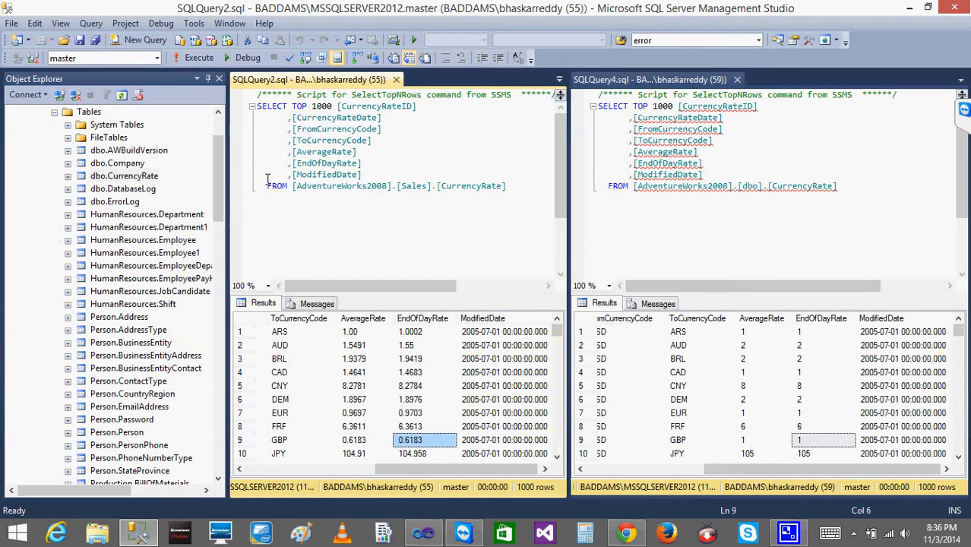
left_click(265, 183)
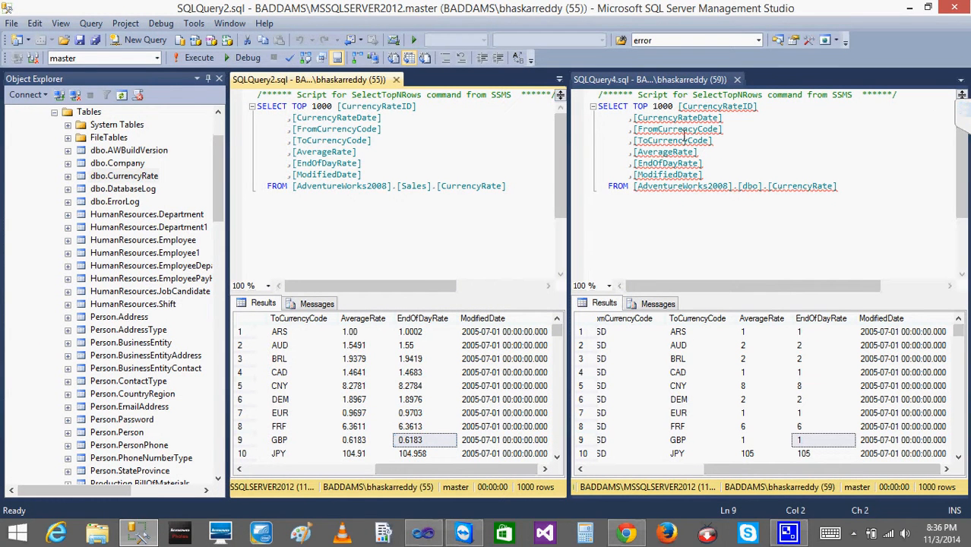
left_click(628, 186)
key("Return")
key("Return")
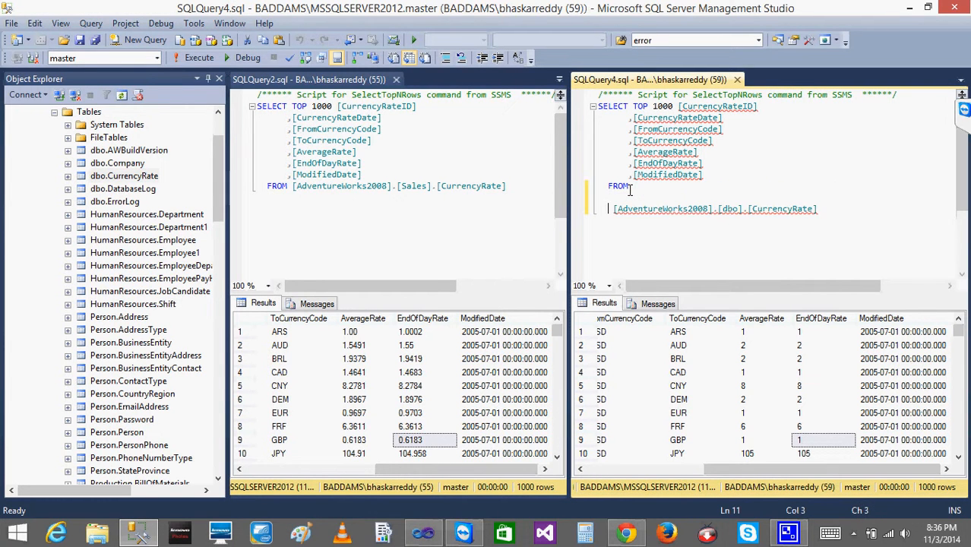
type("TRUNCAT TAB")
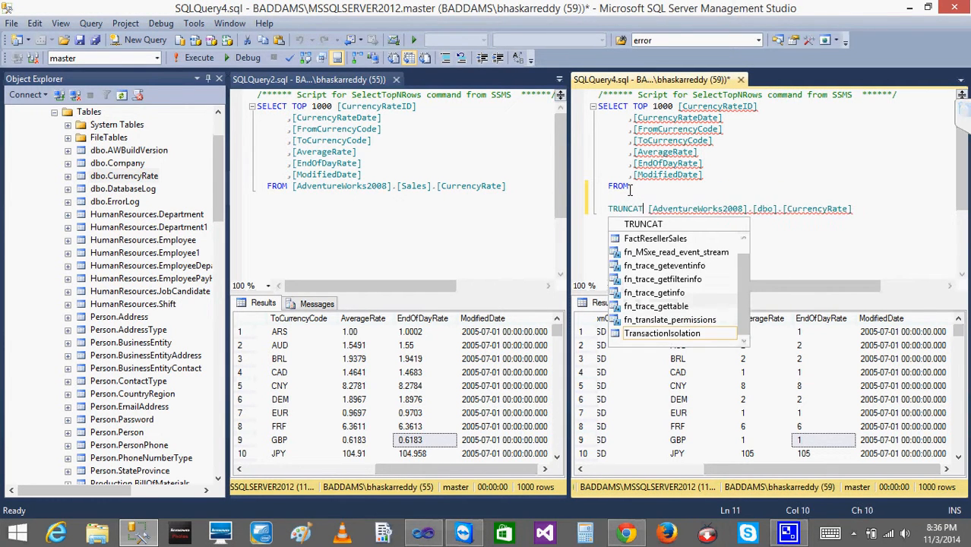
type("LE")
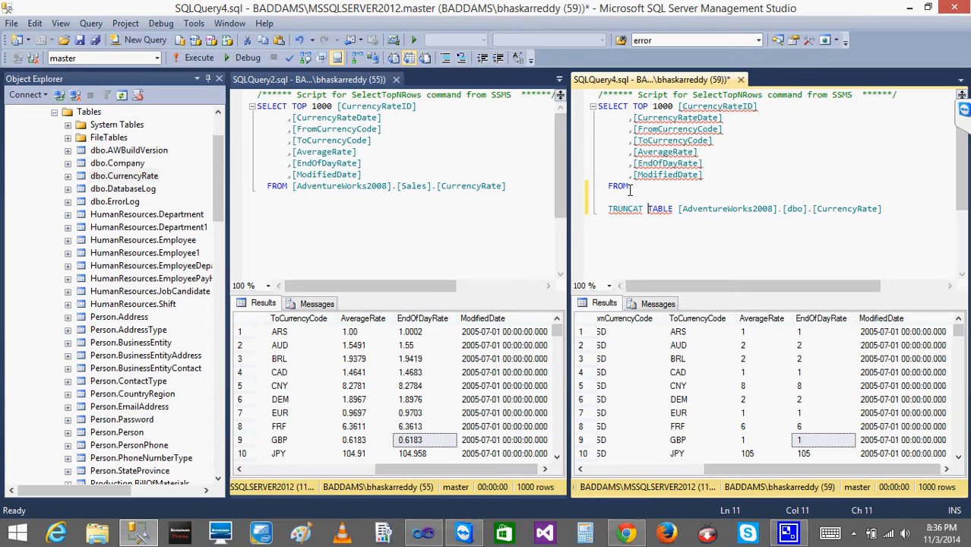
key("Left")
type("E")
key("ctrl+Left")
key("ctrl+Left")
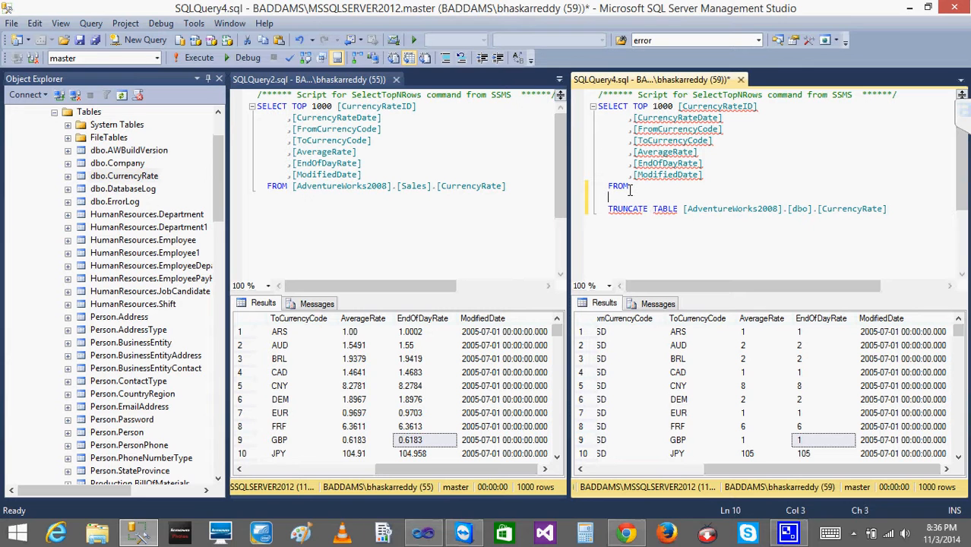
key("ctrl+shift+Right")
key("shift+Right")
key("shift+Right")
key("shift+Right")
key("shift+Right")
key("shift+Right")
key("shift+Right")
key("shift+Right")
key("shift+Right")
key("shift+Right")
key("shift+Right")
key("shift+Right")
key("shift+Right")
key("shift+Right")
key("shift+Right")
key("shift+Right")
key("shift+Right")
key("shift+Right")
key("shift+Right")
key("shift+Right")
key("shift+Right")
key("shift+Right")
key("shift+Right")
key("shift+Right")
key("shift+Right")
key("shift+Right")
key("shift+Right")
key("shift+Right")
key("shift+Right")
key("shift+Right")
key("shift+Right")
key("shift+Right")
key("shift+Right")
key("shift+Right")
key("shift+Right")
key("shift+Right")
key("shift+Right")
key("shift+Right")
key("shift+Right")
key("shift+Right")
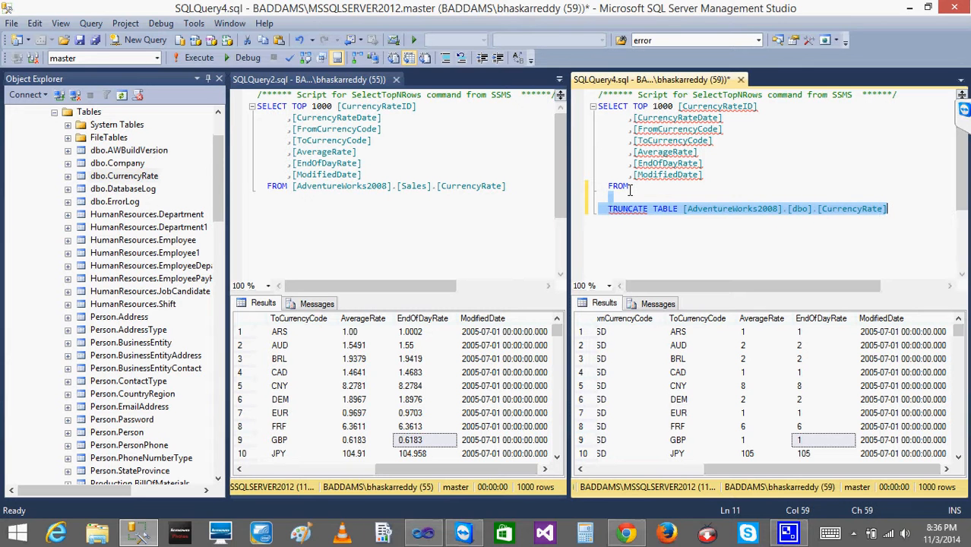
left_click(193, 58)
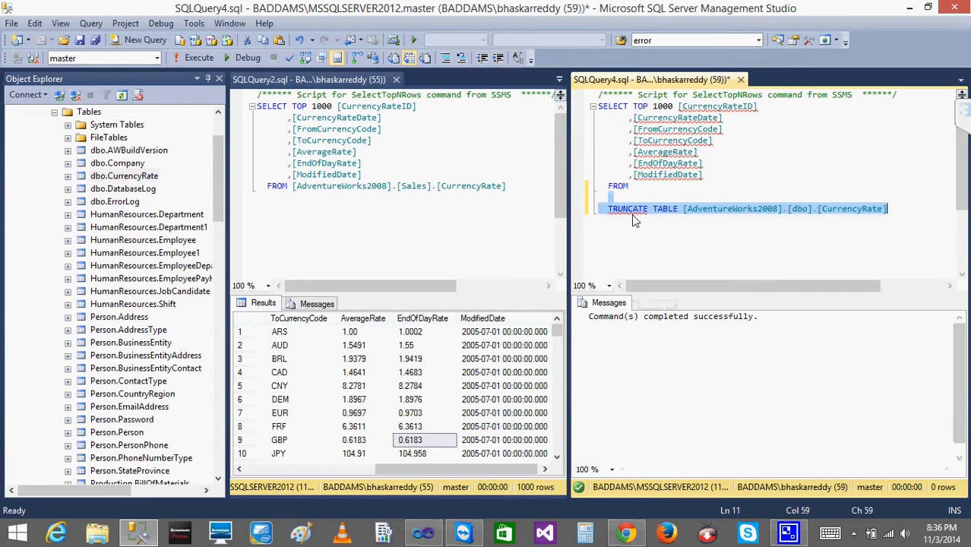
Undo the edits to restore the original SELECT query on dbo.CurrencyRate.
key("ctrl+z")
key("ctrl+z")
key("ctrl+z")
key("ctrl+z")
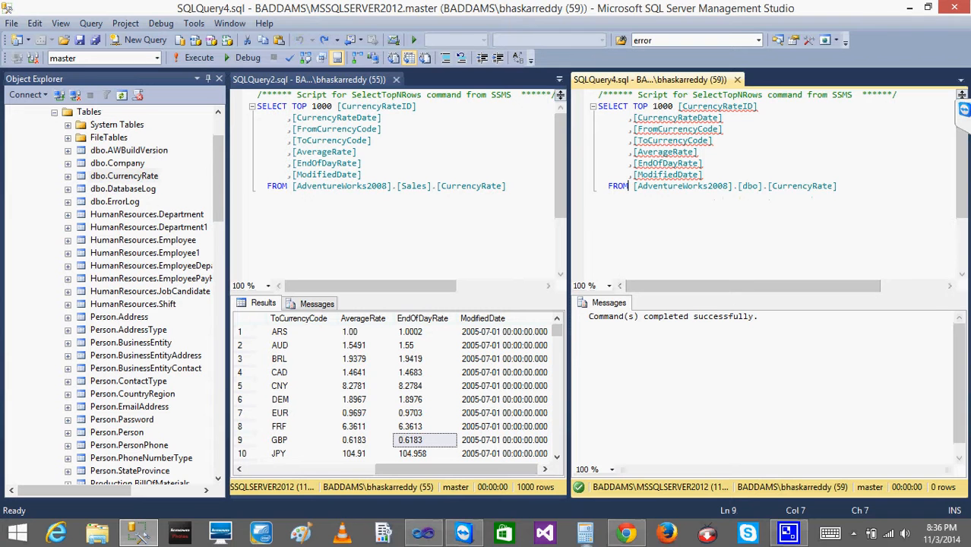
Execute the Data Flow Task from the package's control flow.
left_click(420, 532)
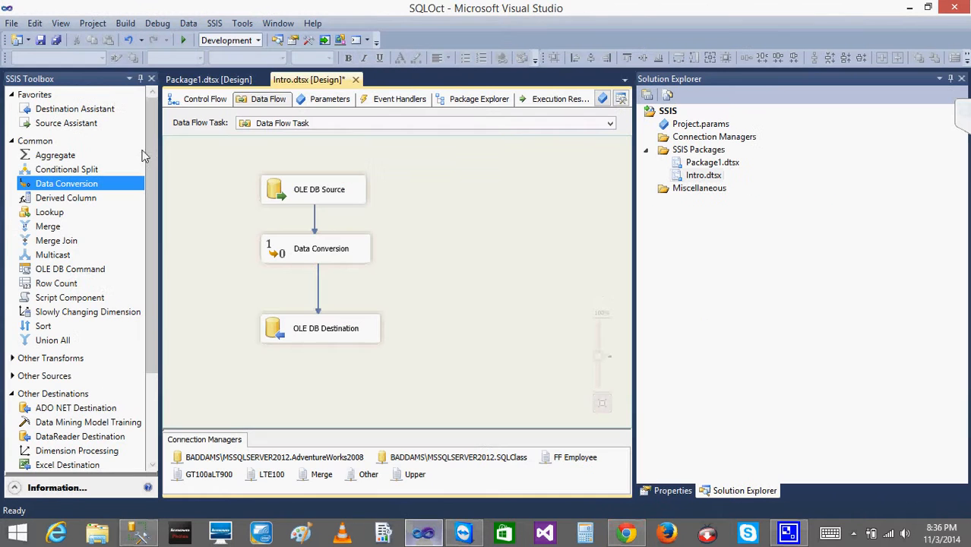
left_click(199, 99)
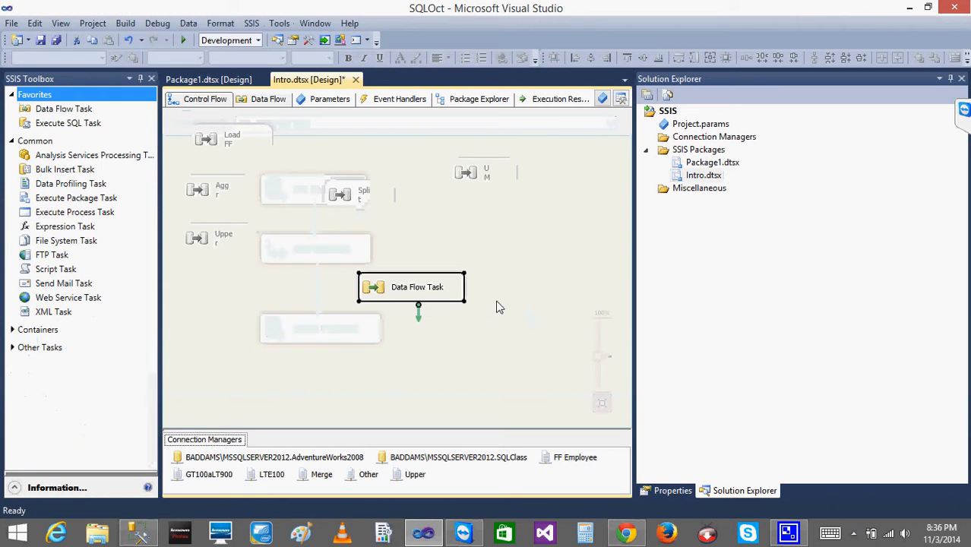
right_click(382, 294)
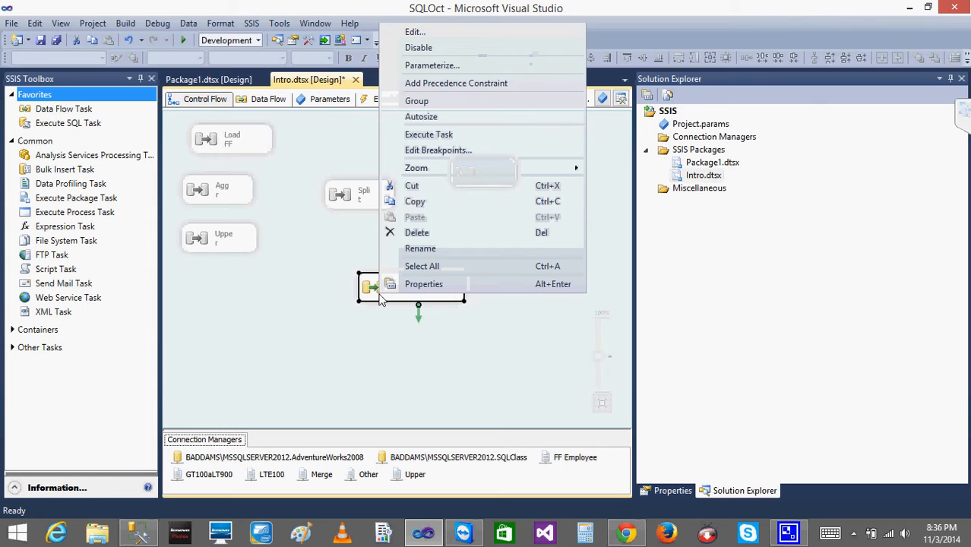
left_click(430, 136)
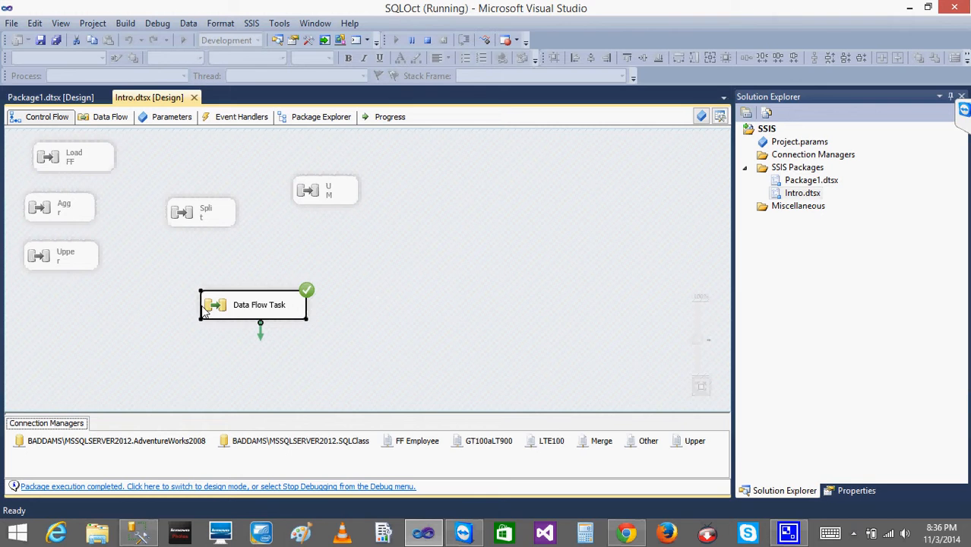
Rerun the SELECT on dbo.CurrencyRate and inspect the loaded AverageRate and EndOfDayRate values.
double_click(203, 306)
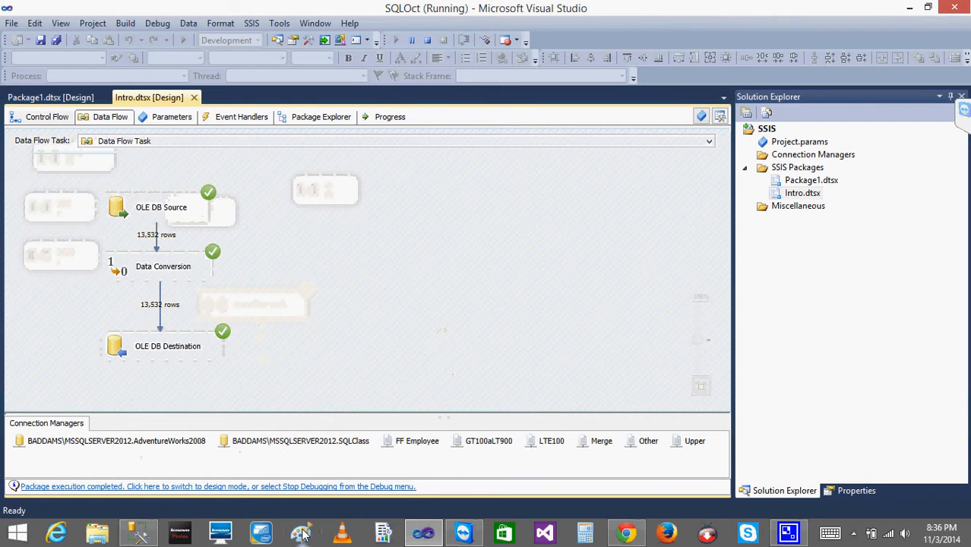
left_click(135, 534)
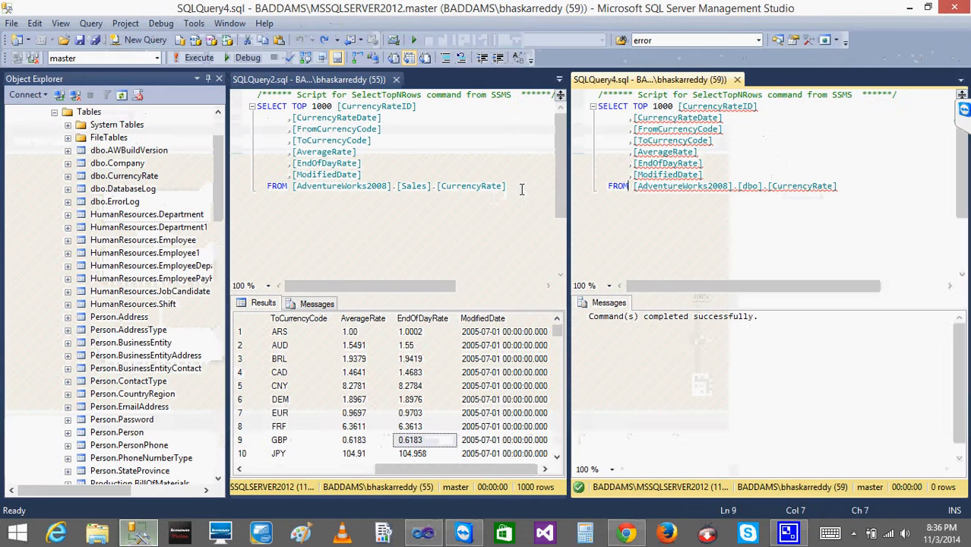
left_click(413, 242)
left_click(779, 243)
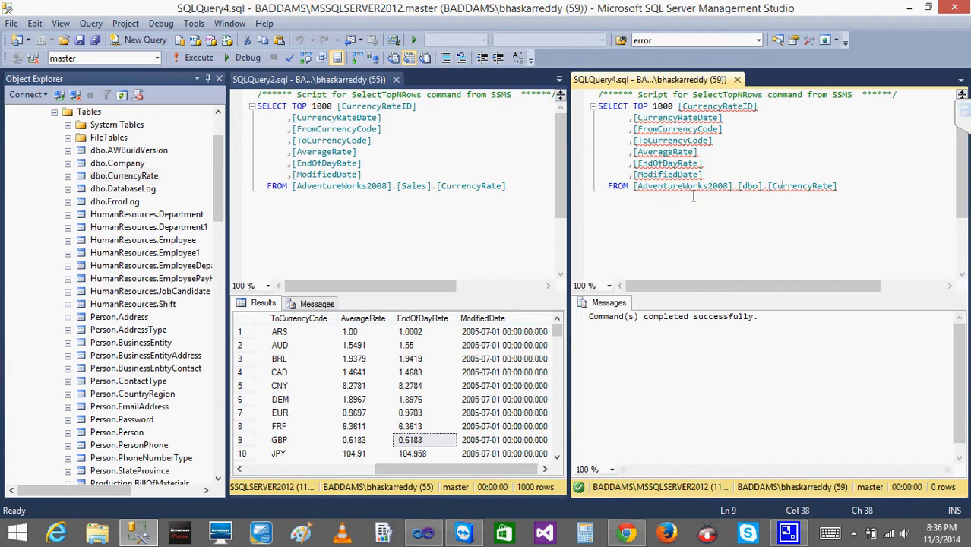
left_click(191, 60)
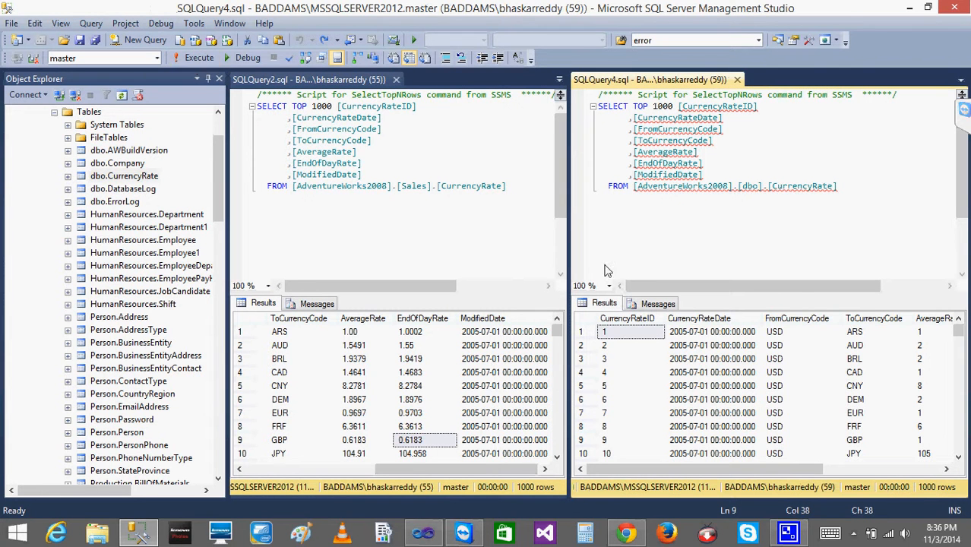
left_click_drag(715, 469, 803, 470)
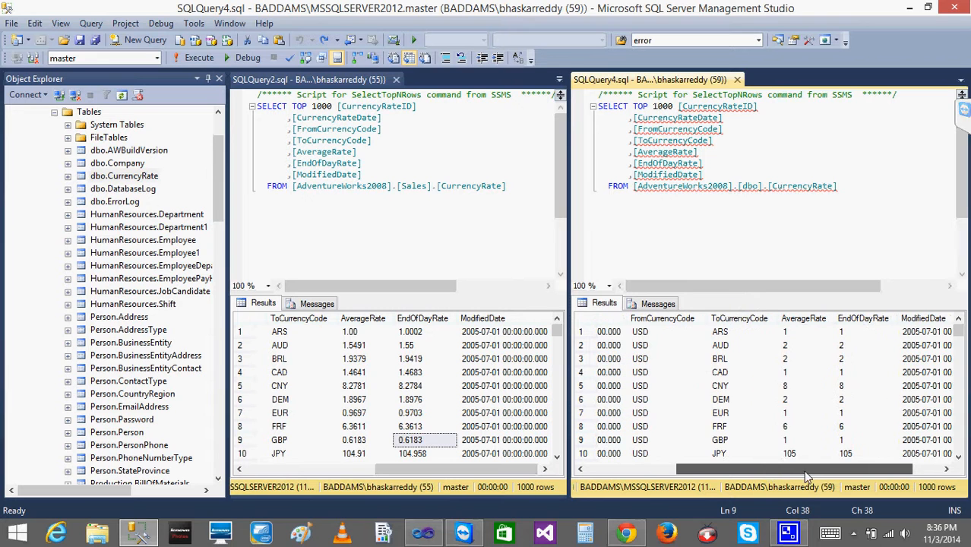
left_click(811, 336)
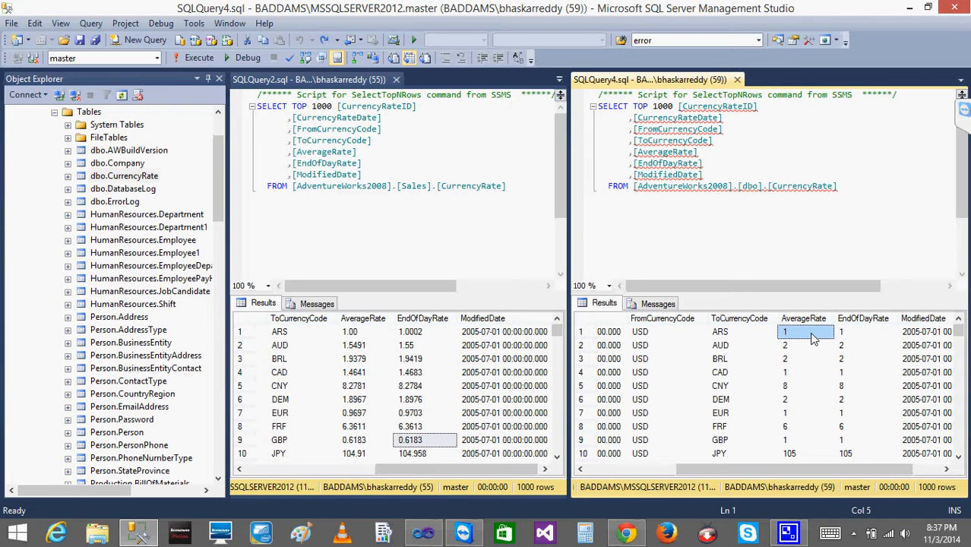
Stop debugging the package to return to design mode.
left_click(423, 533)
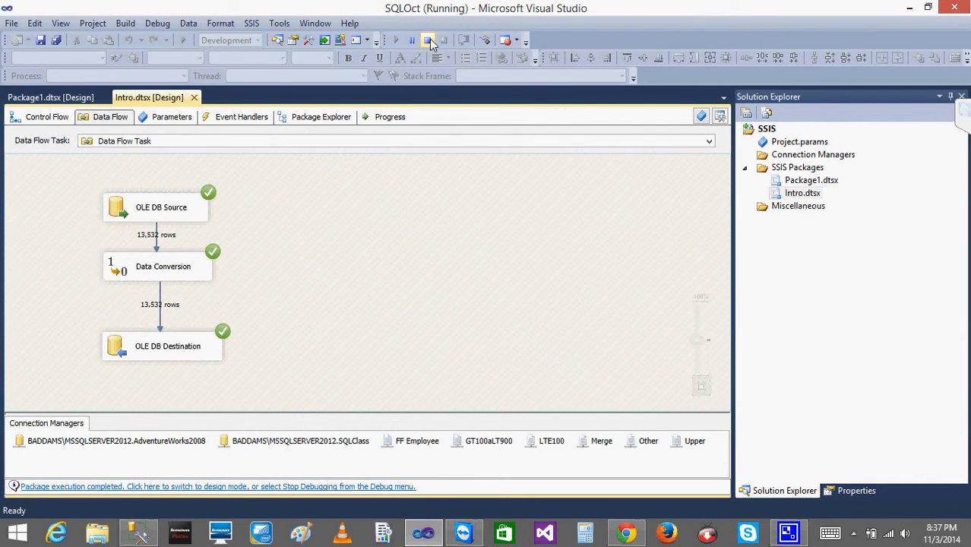
left_click(428, 40)
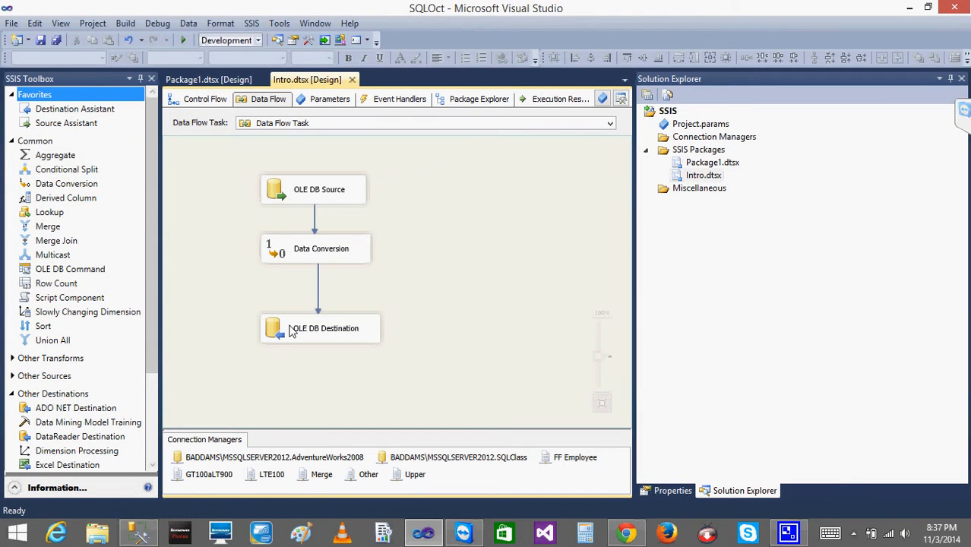
left_click(292, 332)
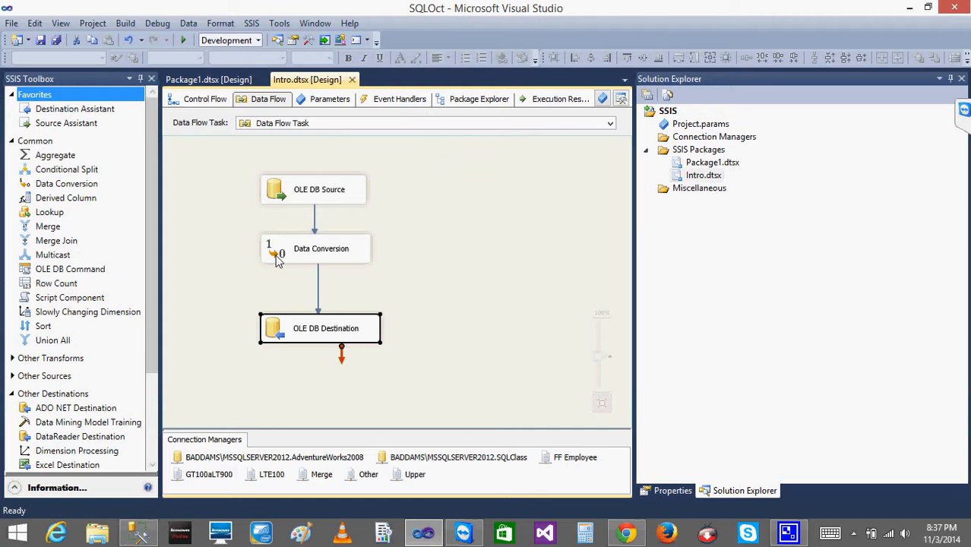
Review the EndOfDayRate data type options in the Data Conversion editor, then cancel it.
double_click(277, 258)
left_click(513, 304)
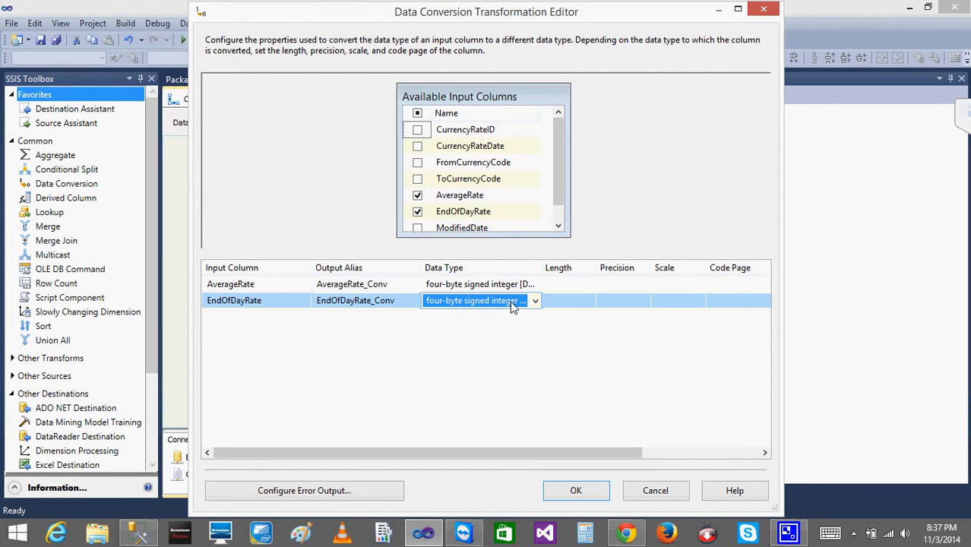
left_click(534, 301)
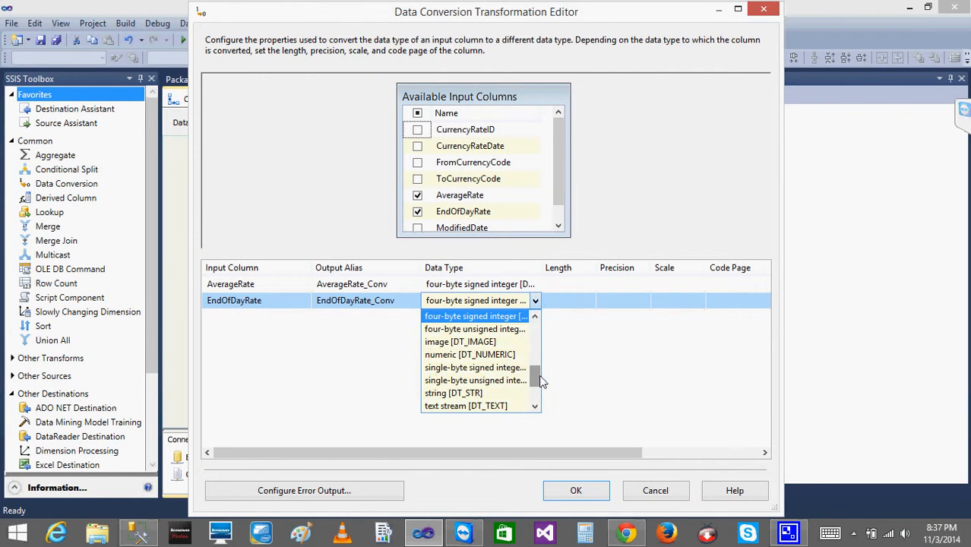
left_click_drag(542, 381, 529, 323)
left_click(666, 499)
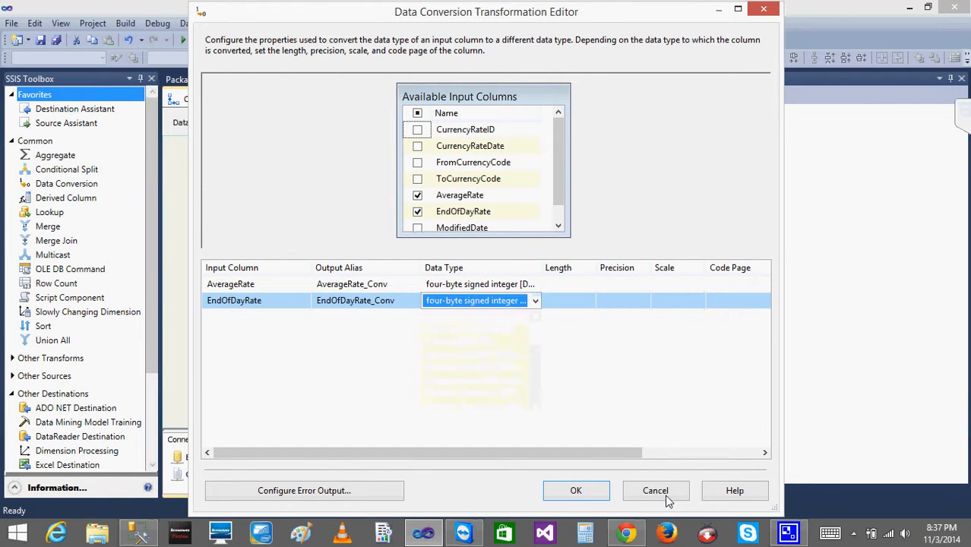
left_click(666, 499)
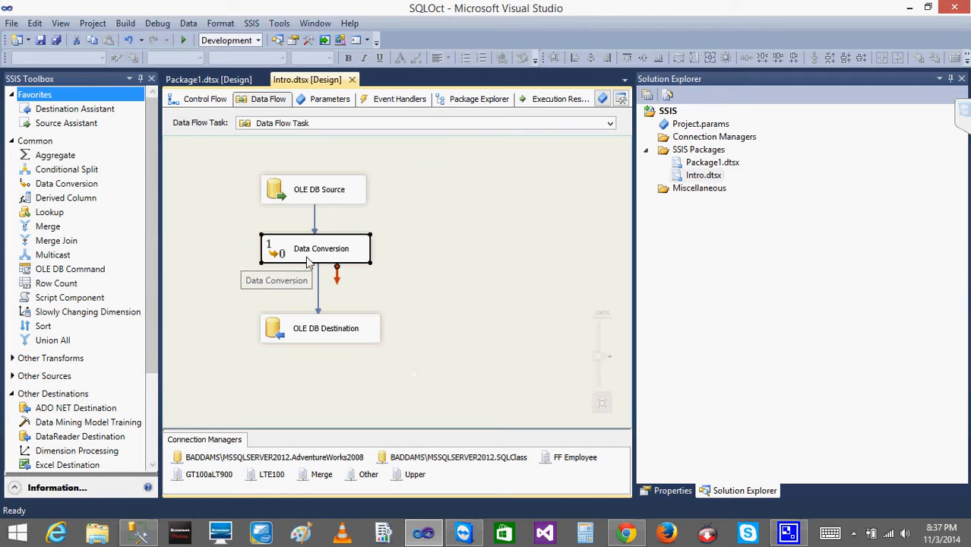
Replace the Data Conversion with a Derived Column transformation connected from the OLE DB Source.
key("Delete")
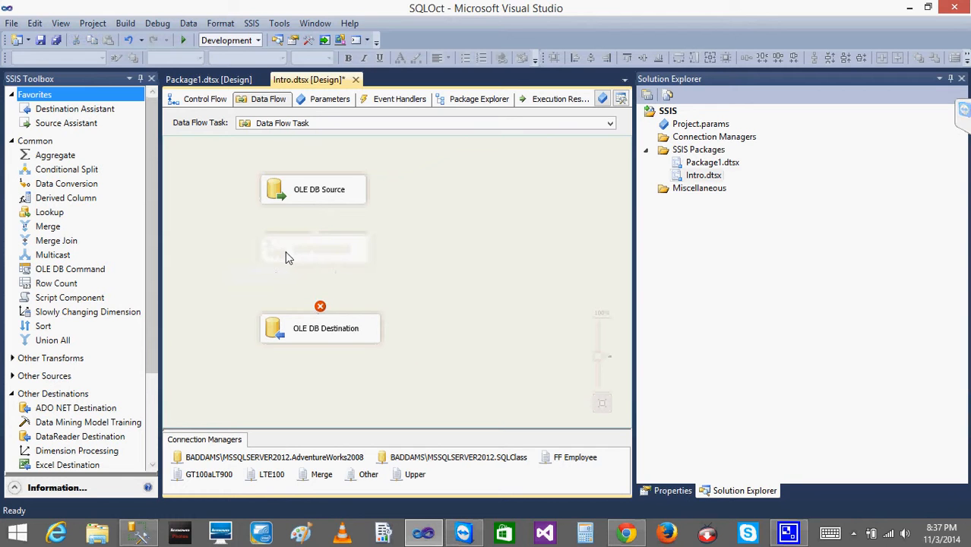
left_click_drag(66, 198, 300, 237)
left_click(292, 193)
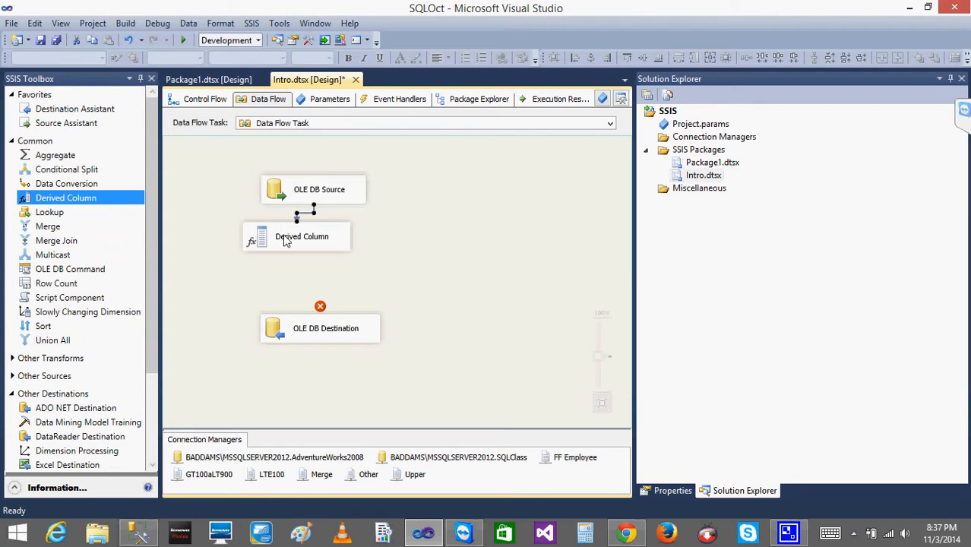
Add a new derived column with the expression (DT_I4) [AverageRate] using the type cast and column lists.
double_click(266, 240)
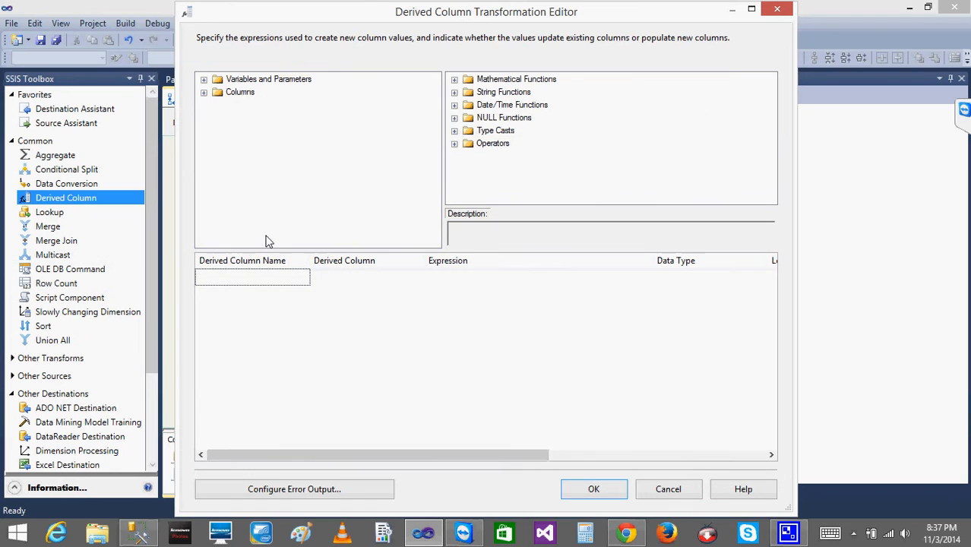
left_click(203, 92)
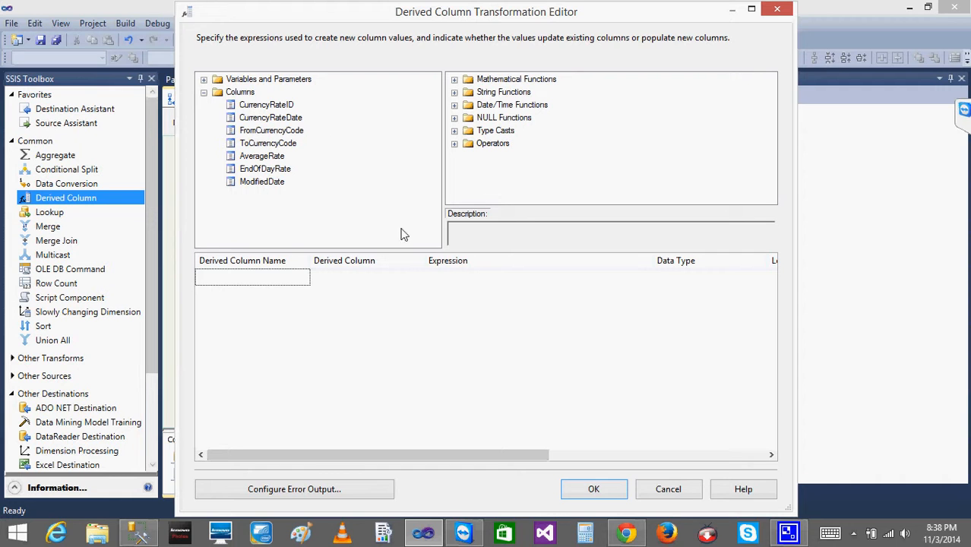
left_click(447, 278)
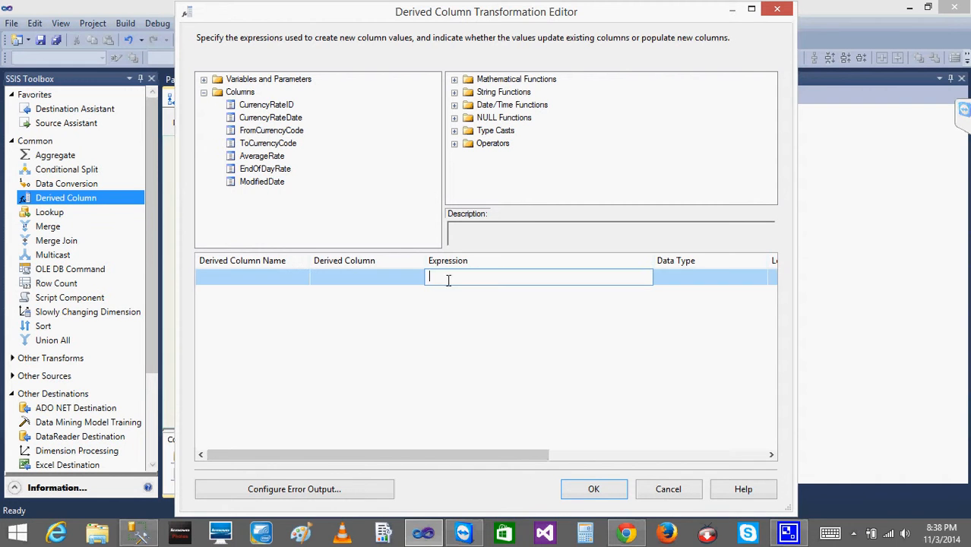
left_click(454, 130)
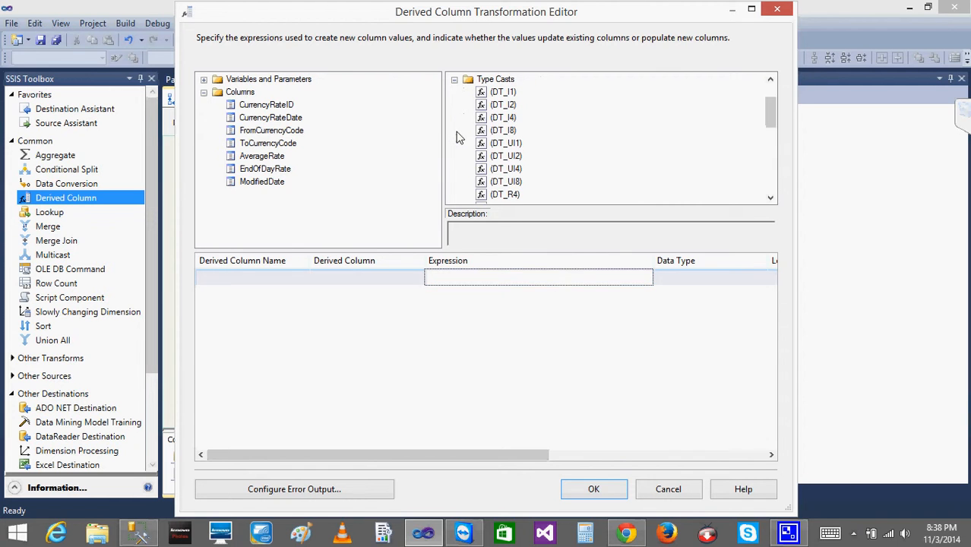
left_click(509, 118)
left_click_drag(510, 120, 450, 275)
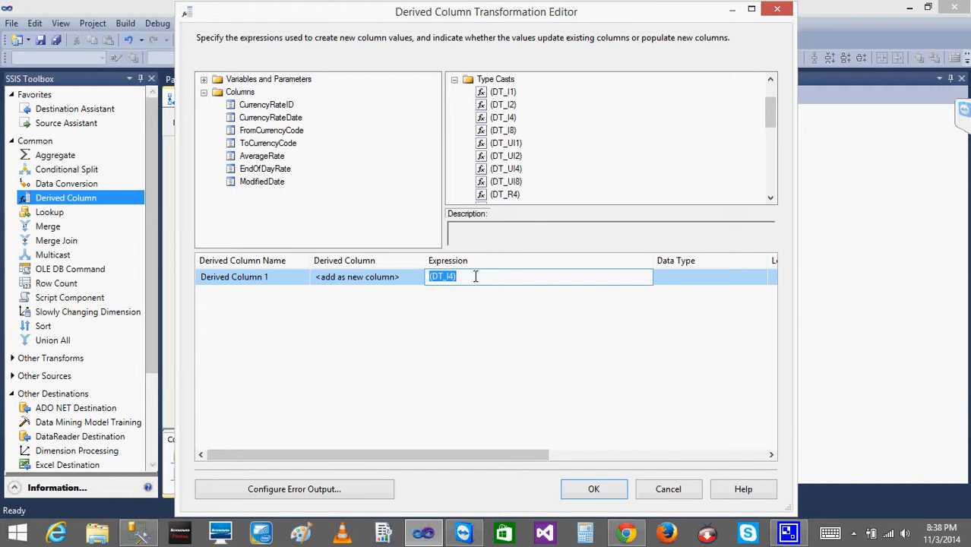
left_click(475, 276)
left_click_drag(261, 158, 521, 289)
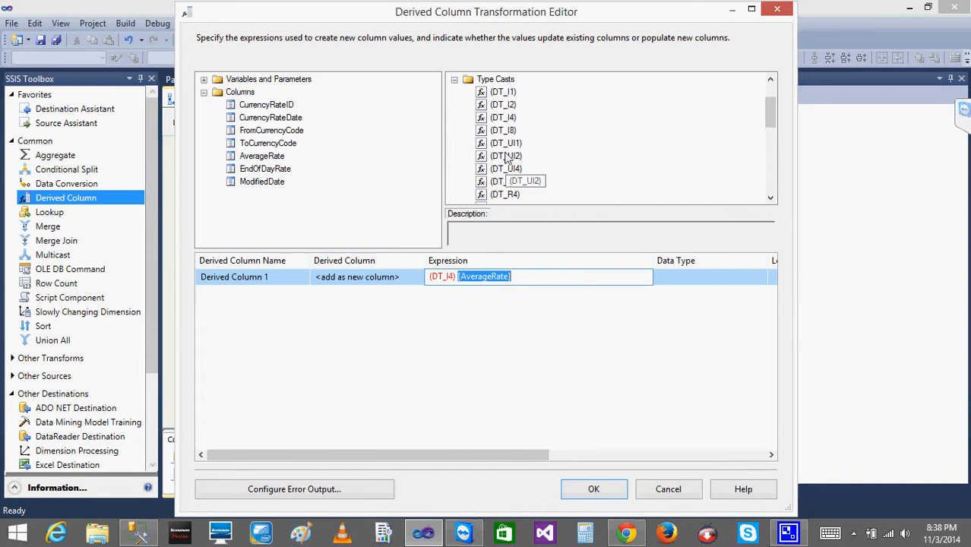
Add a second derived column with the expression (DT_I4) [EndOfDayRate] and rename the first derived column AverageRate_Conv.
left_click_drag(502, 119, 437, 294)
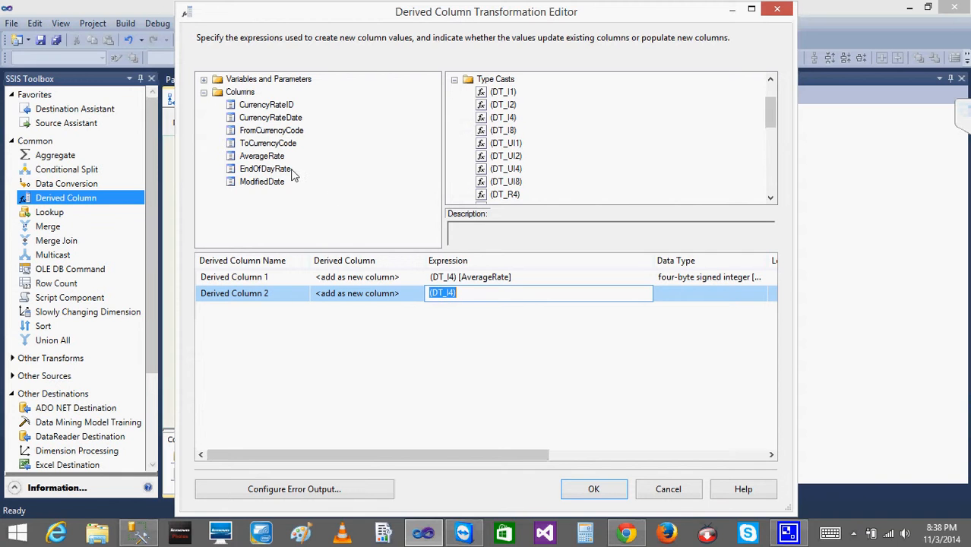
left_click_drag(265, 168, 488, 298)
left_click(279, 276)
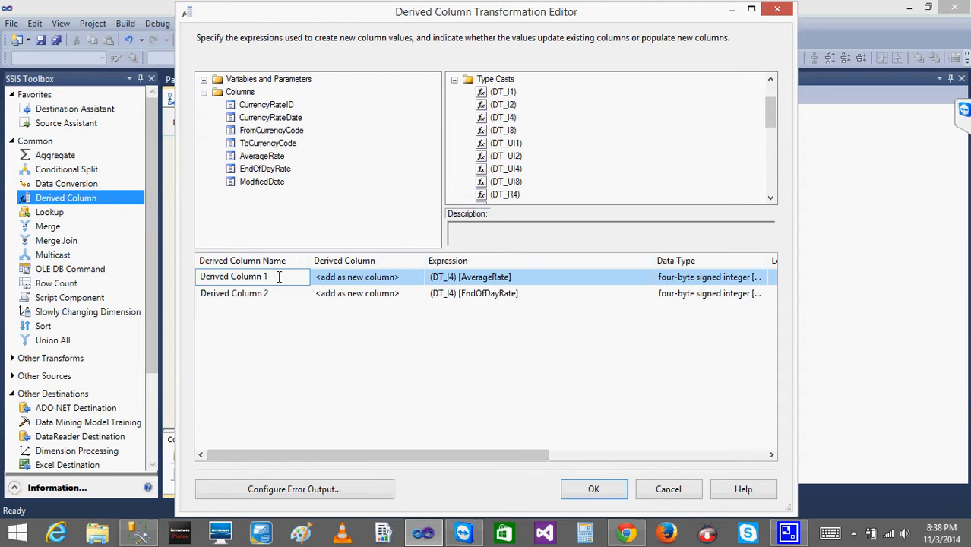
key("BackSpace")
key("BackSpace")
key("BackSpace")
key("BackSpace")
key("BackSpace")
key("BackSpace")
key("BackSpace")
key("BackSpace")
key("BackSpace")
key("BackSpace")
key("BackSpace")
key("BackSpace")
key("BackSpace")
key("BackSpace")
key("BackSpace")
key("BackSpace")
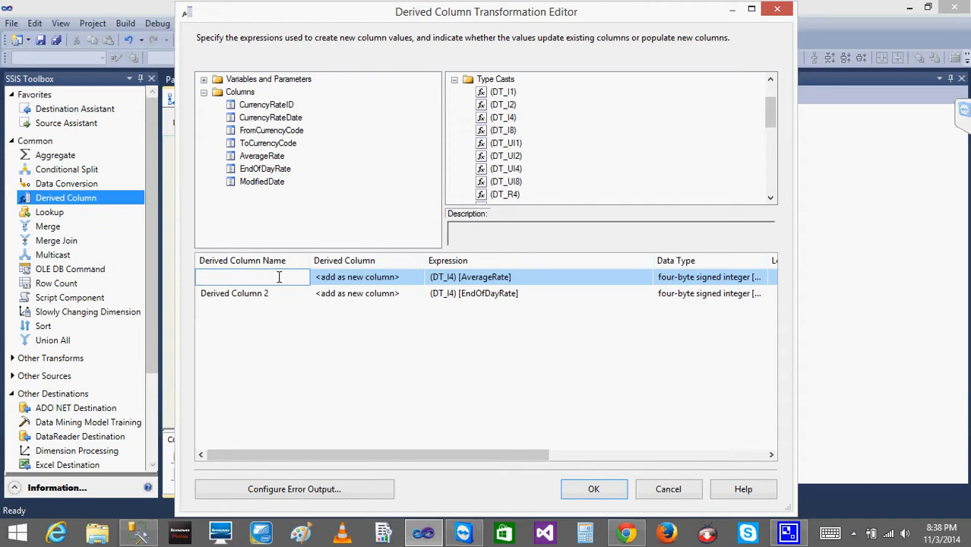
type("Average")
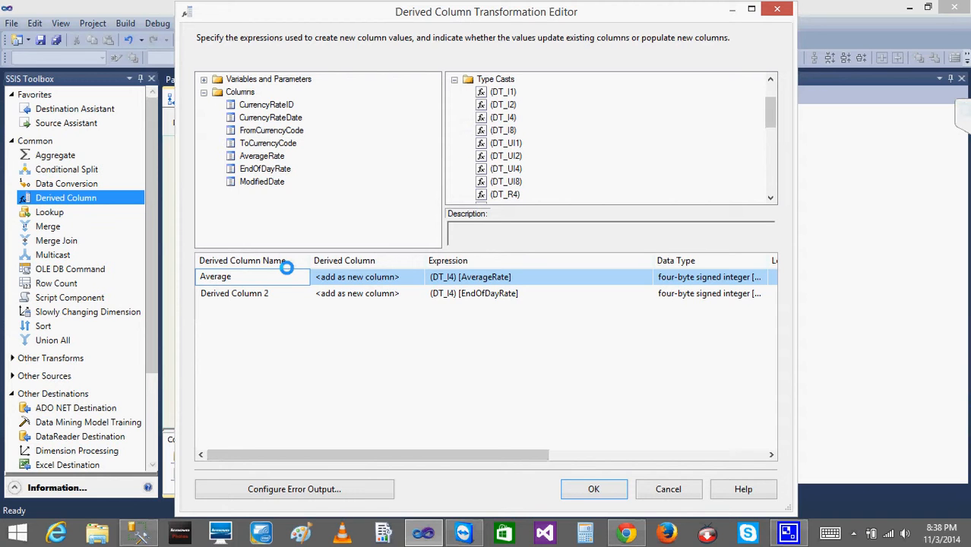
type("Rate_Conv")
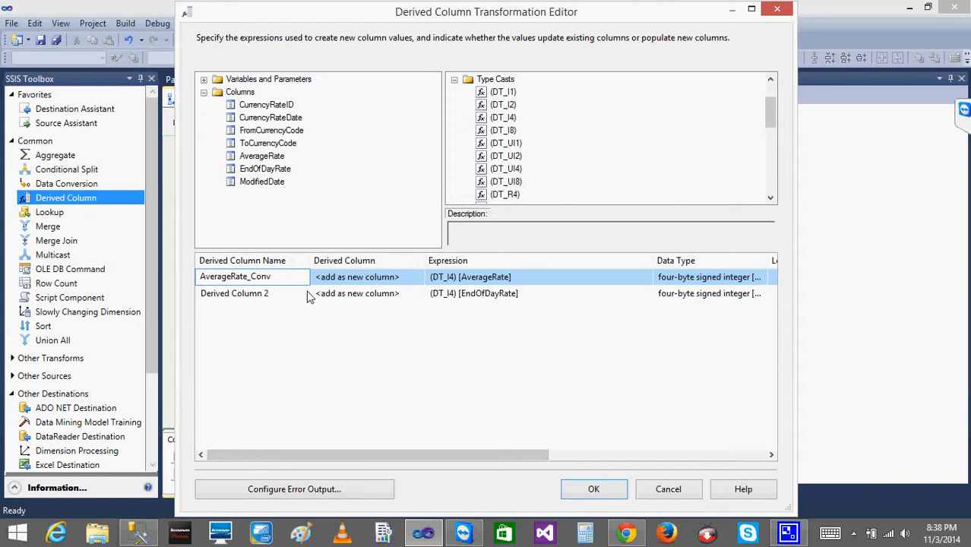
Rename the second derived column EndOfDayRate_Conv and confirm the Derived Column editor.
left_click(293, 293)
key("BackSpace")
key("BackSpace")
key("BackSpace")
key("BackSpace")
key("BackSpace")
key("BackSpace")
key("BackSpace")
key("BackSpace")
key("BackSpace")
key("BackSpace")
key("BackSpace")
key("BackSpace")
key("BackSpace")
key("BackSpace")
key("BackSpace")
key("BackSpace")
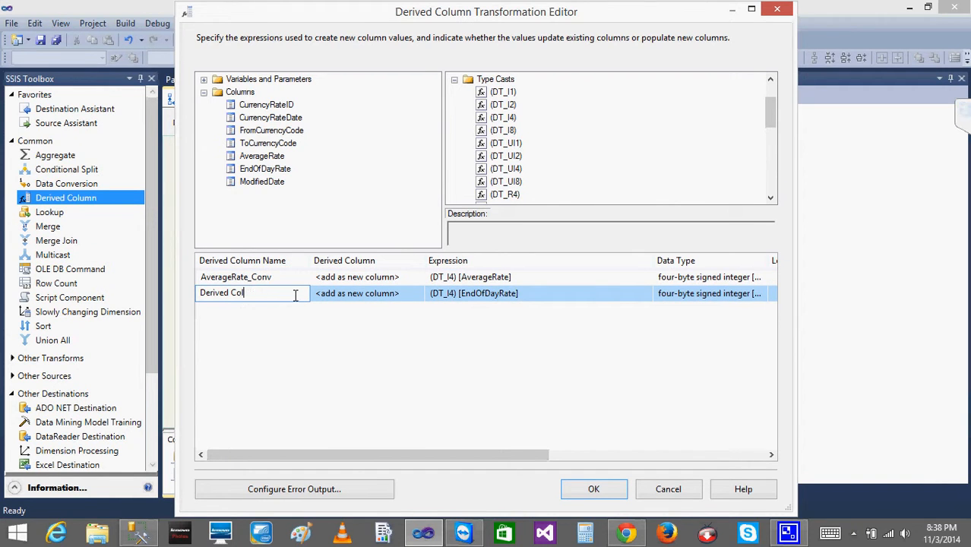
type("EndOfDayRate_Conv")
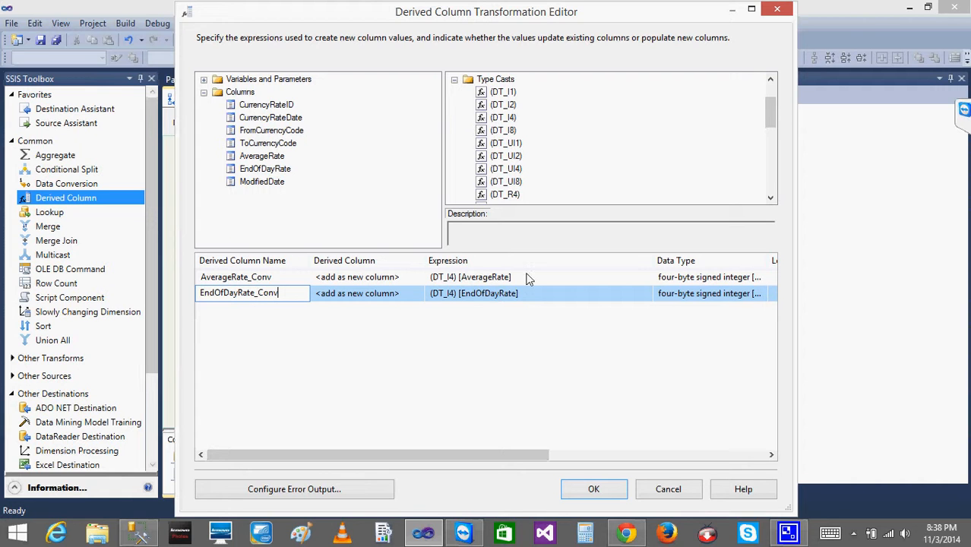
left_click(581, 488)
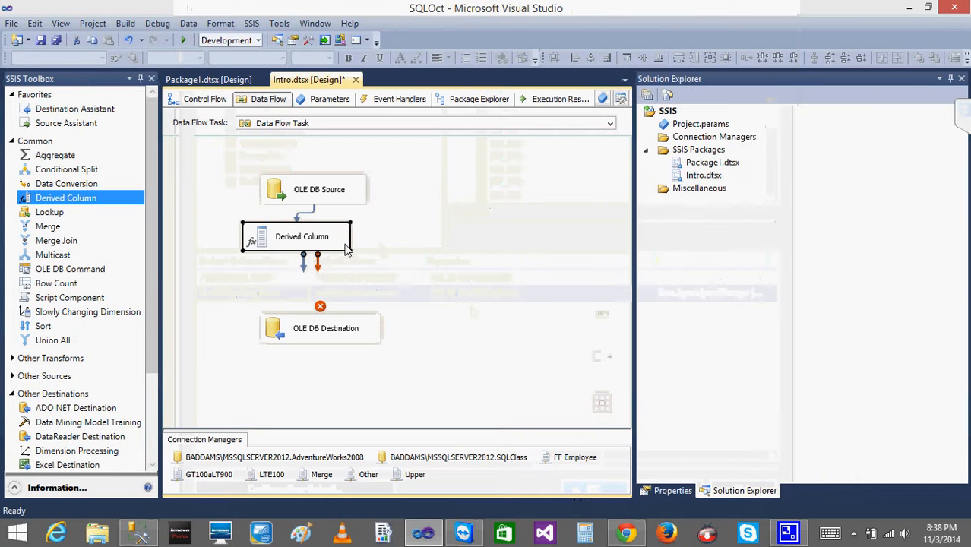
Connect the Derived Column to the OLE DB Destination and review its column mappings before confirming.
left_click_drag(303, 260, 311, 323)
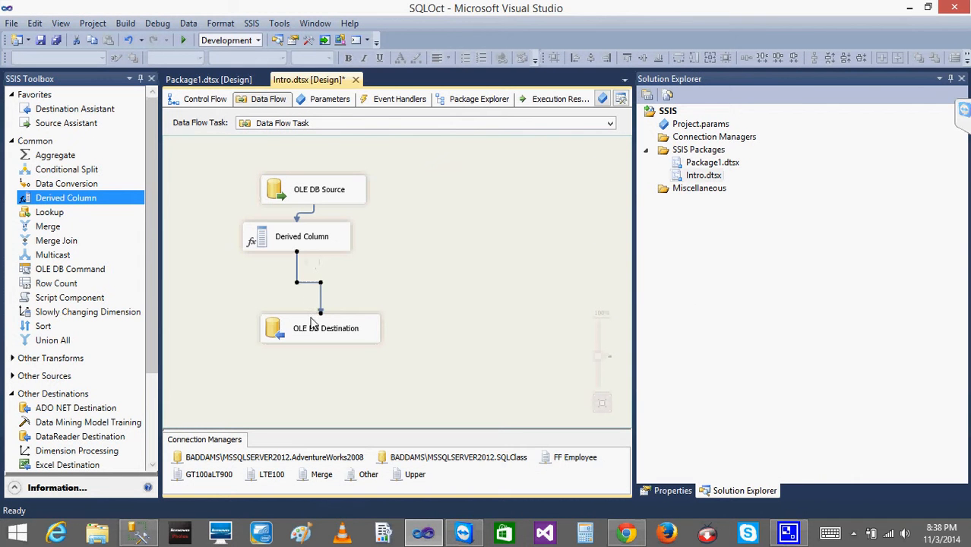
double_click(315, 327)
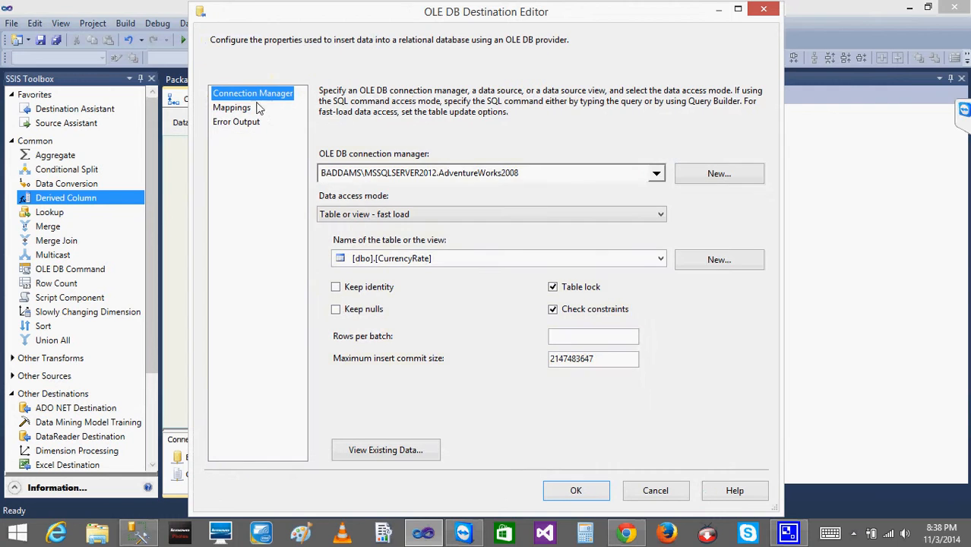
left_click(245, 111)
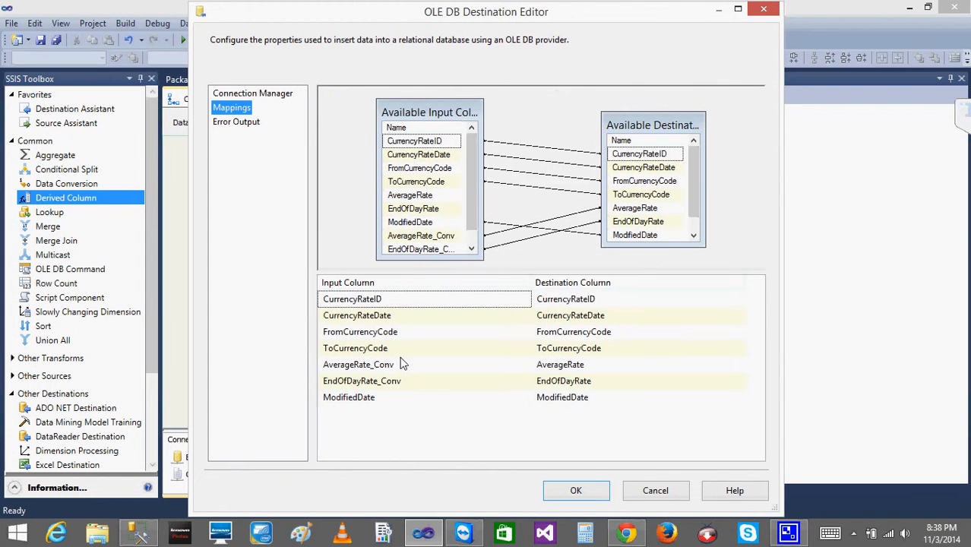
mouse_move(407, 369)
left_click(575, 491)
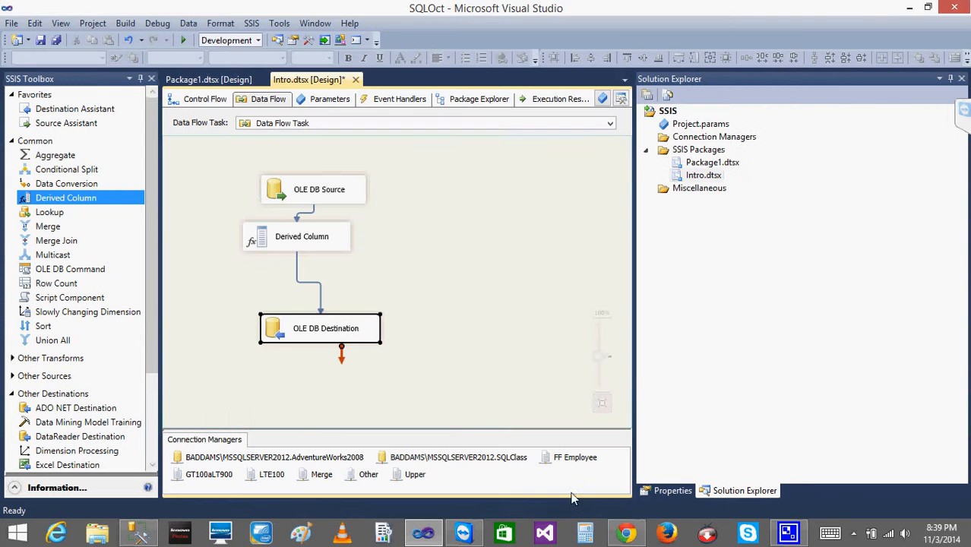
Switch to SQL Server Management Studio and run TRUNCATE TABLE [AdventureWorks2008].[dbo].[CurrencyRate].
left_click(144, 536)
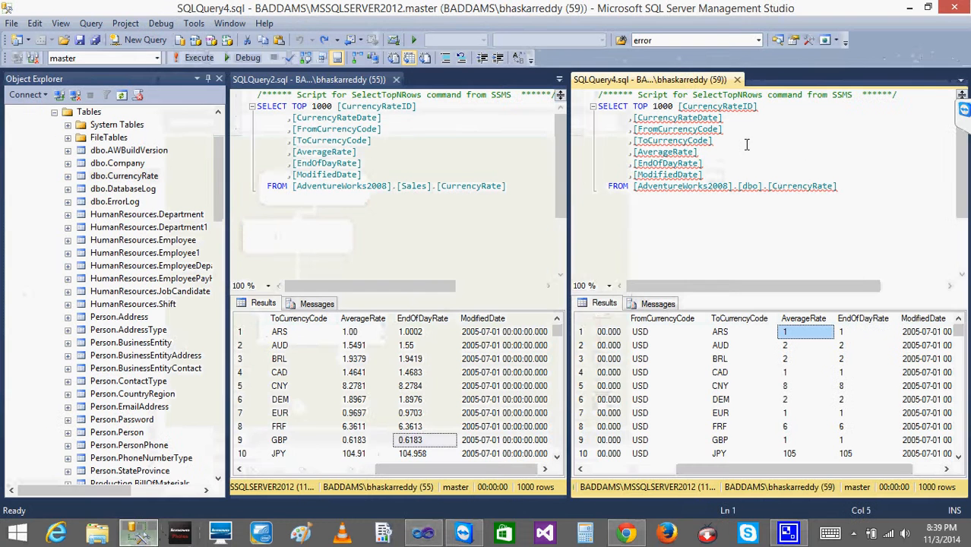
left_click_drag(858, 187, 634, 196)
key("ctrl+c")
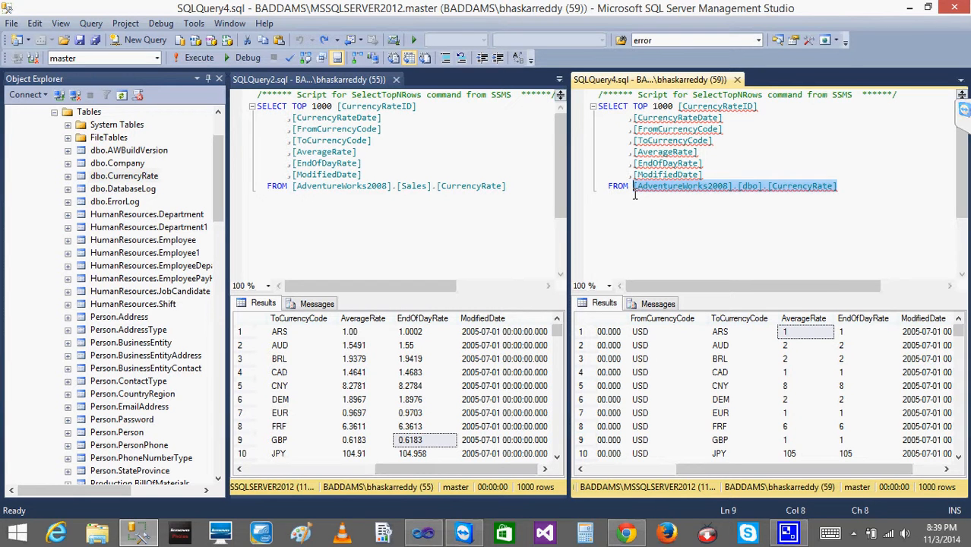
left_click(635, 195)
key("Right")
key("Right")
key("Right")
key("Right")
key("Right")
key("Right")
key("Right")
key("Right")
key("Right")
key("Right")
key("Right")
key("Right")
key("Right")
key("Right")
key("Right")
key("Right")
key("Right")
key("Right")
key("Right")
key("Right")
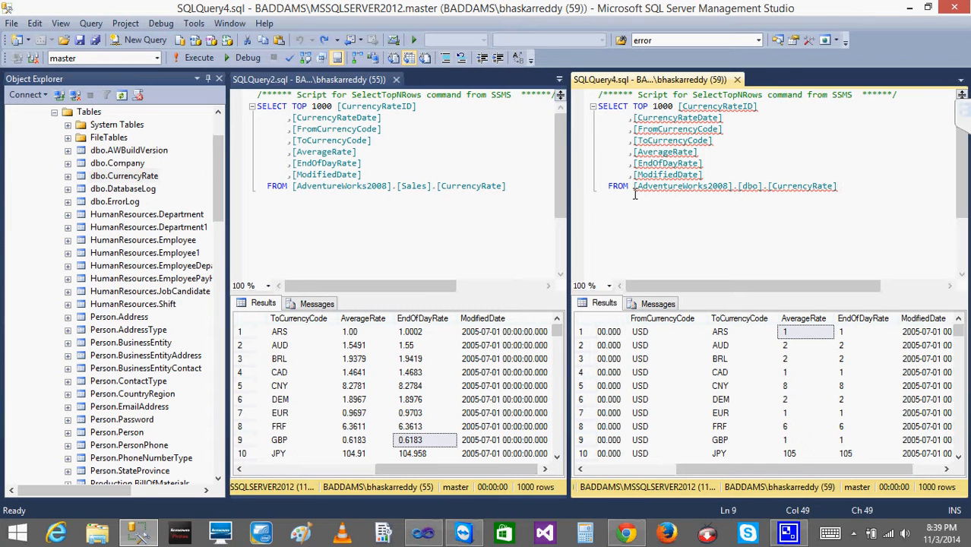
key("Return")
key("Return")
key("Return")
key("Return")
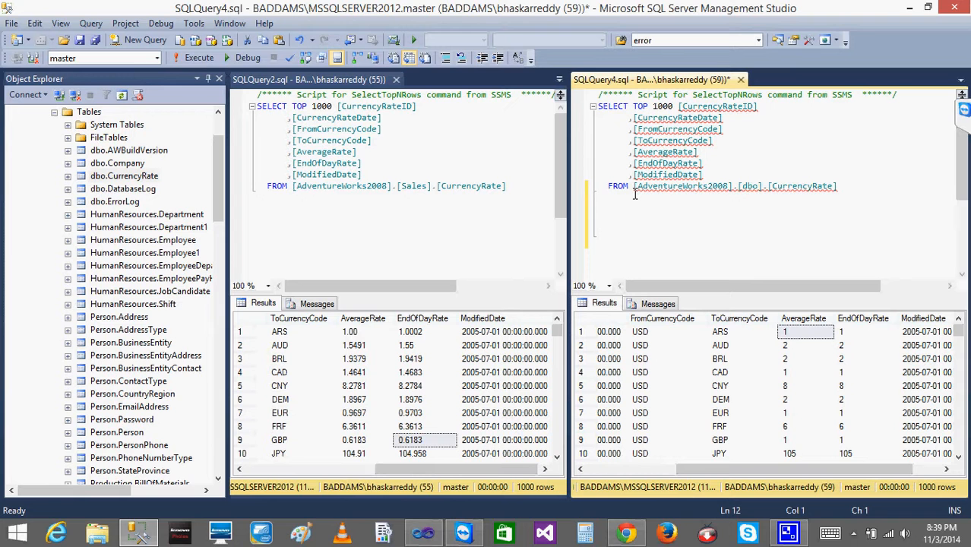
type("TRUNCATE")
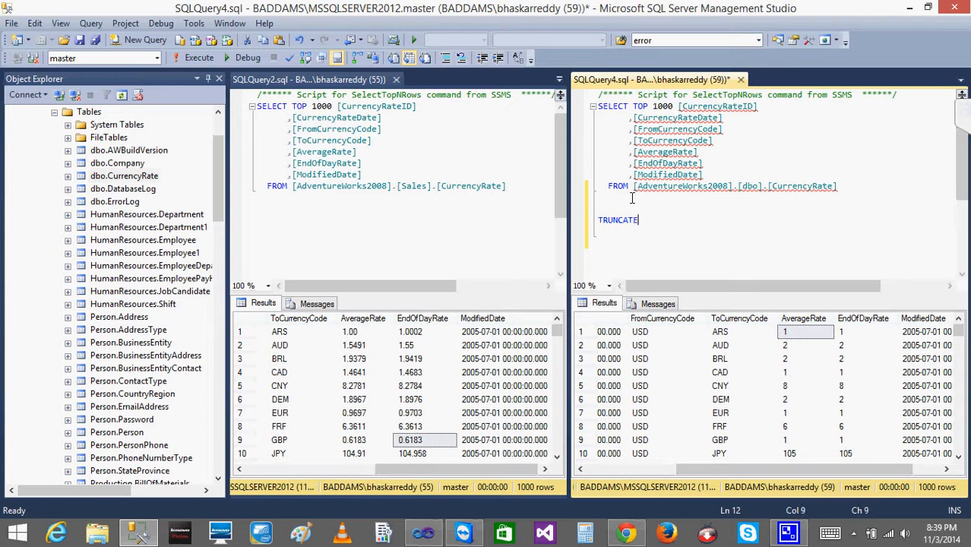
type(" TABLE")
key("ctrl+v")
left_click_drag(877, 220, 610, 207)
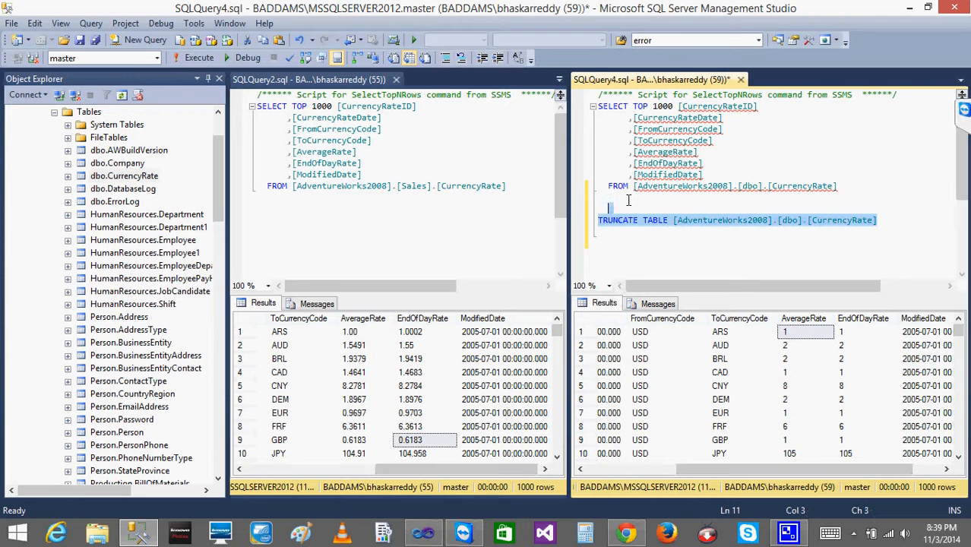
left_click(200, 60)
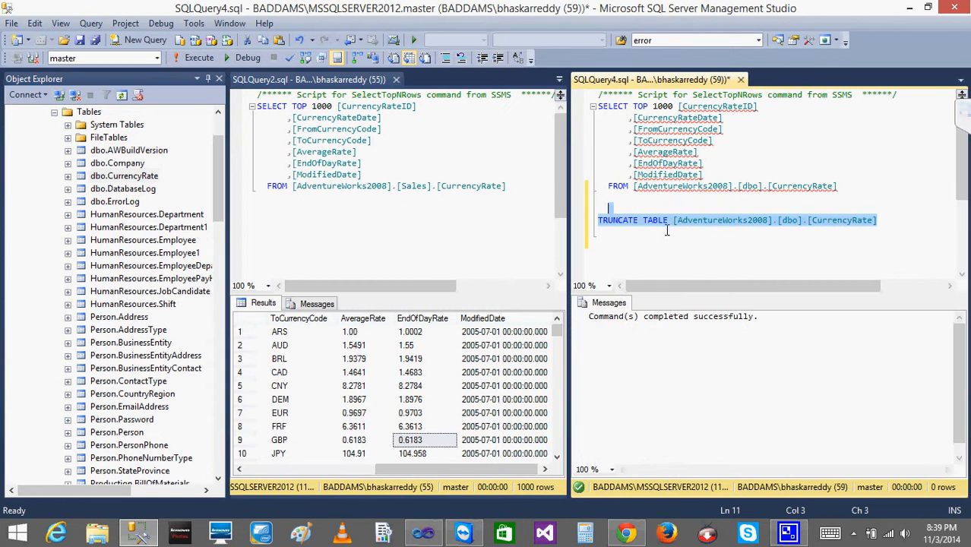
Comment out the TRUNCATE statement and rerun the select query on dbo.CurrencyRate.
left_click(607, 215)
type("--")
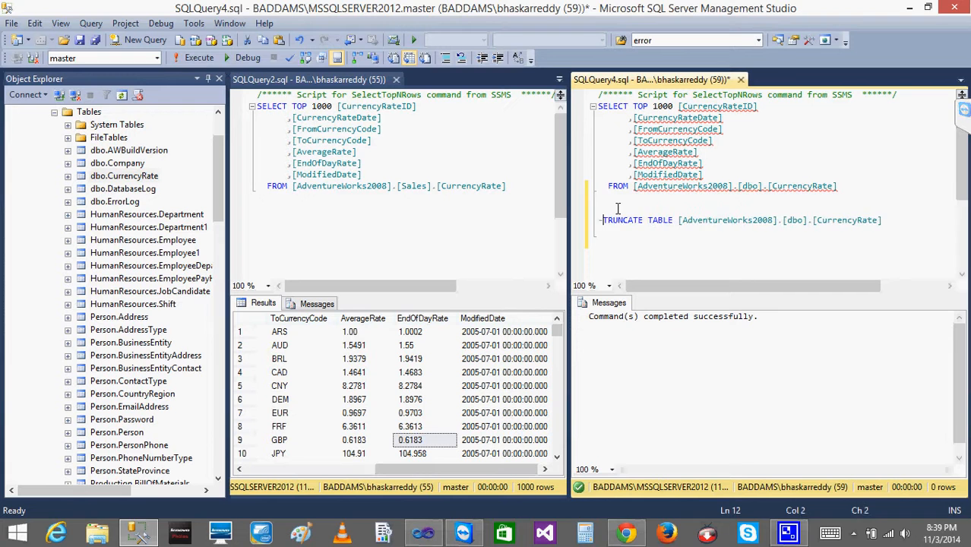
left_click(191, 59)
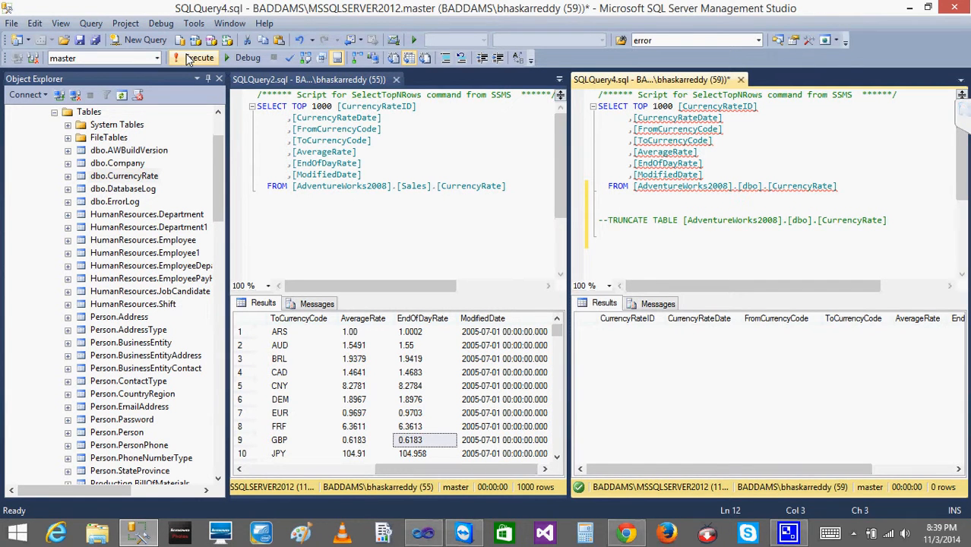
Return to Visual Studio and execute the Data Flow Task from the control flow, then open its data flow.
left_click(423, 532)
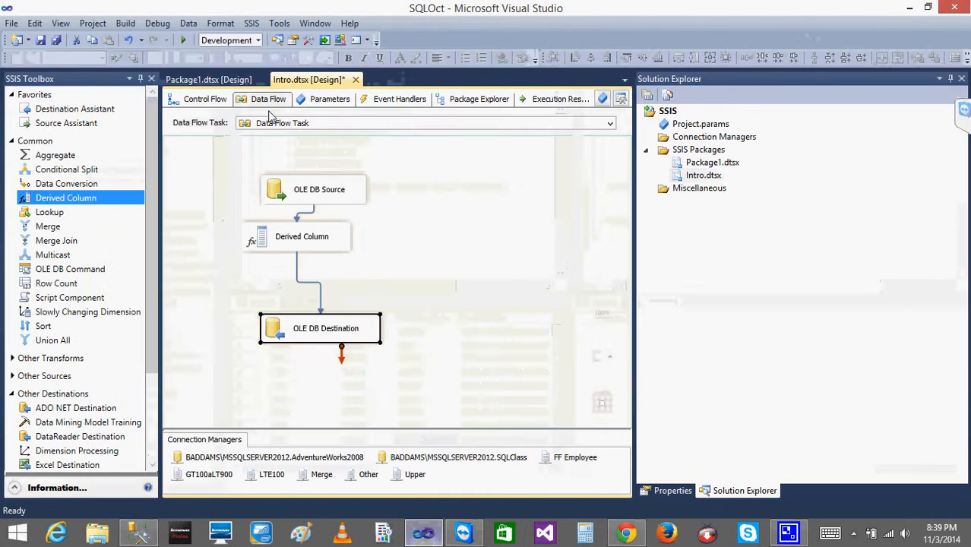
left_click(201, 98)
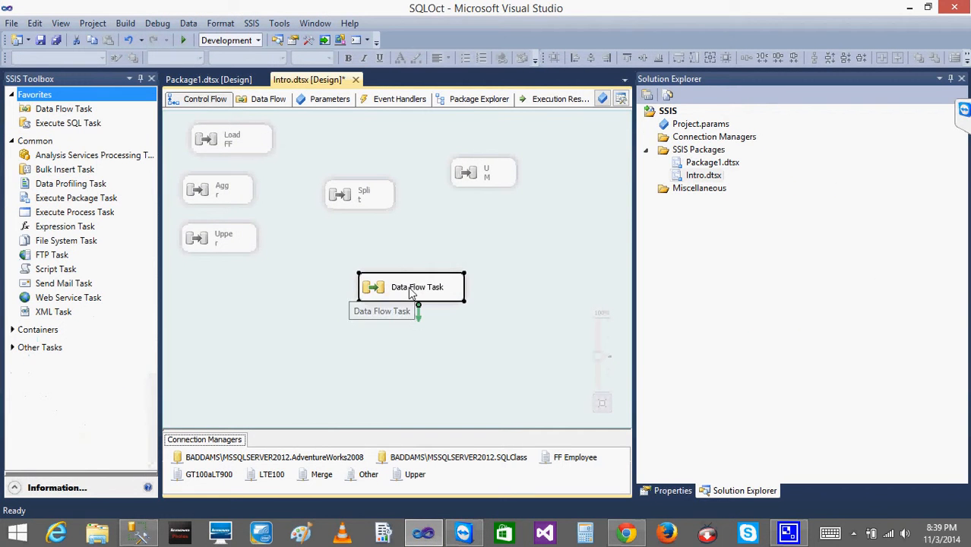
right_click(408, 286)
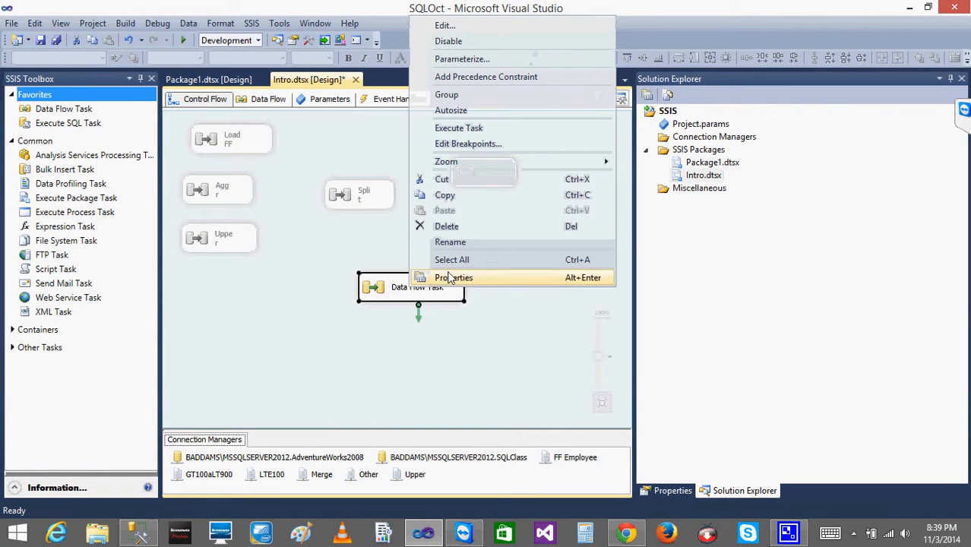
left_click(459, 128)
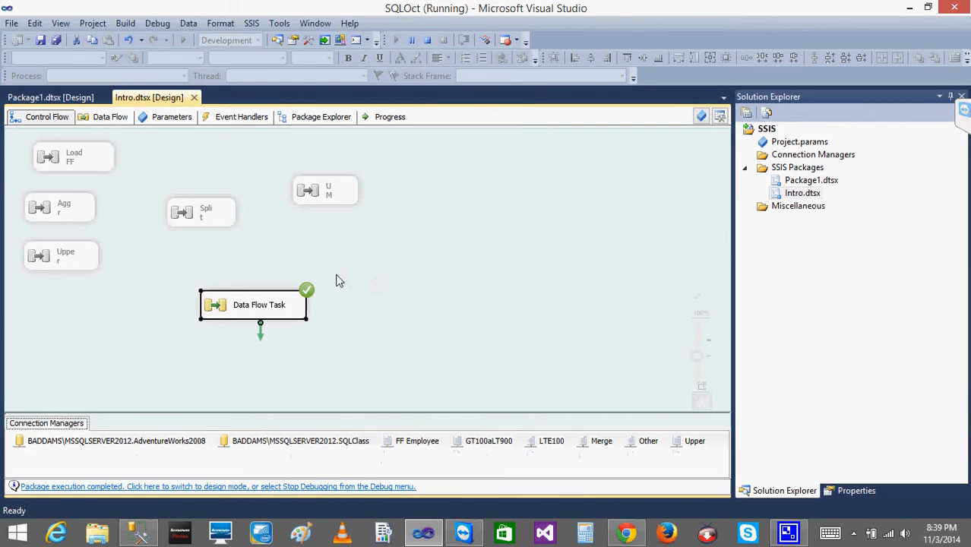
double_click(213, 308)
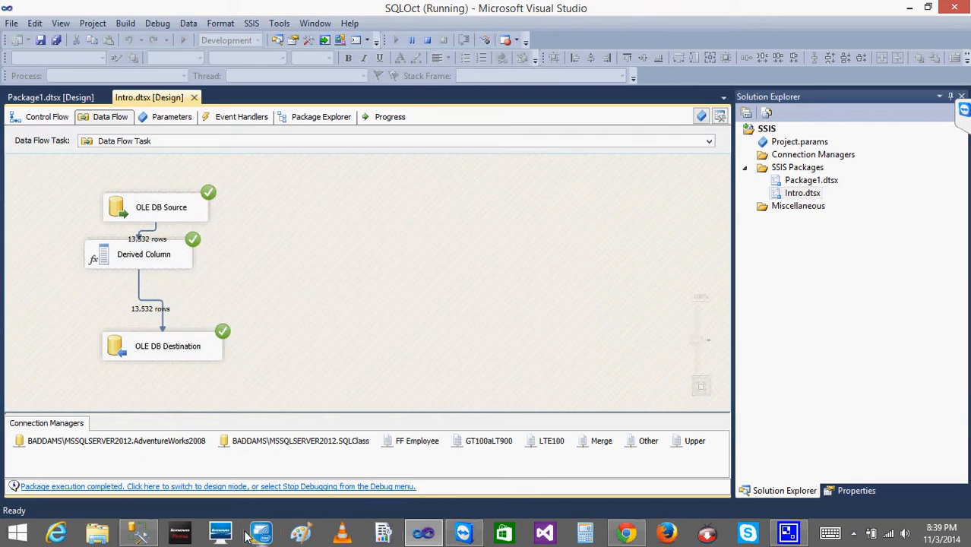
Rerun the select query in SSMS and inspect the AverageRate and EndOfDayRate values in the results.
left_click(140, 535)
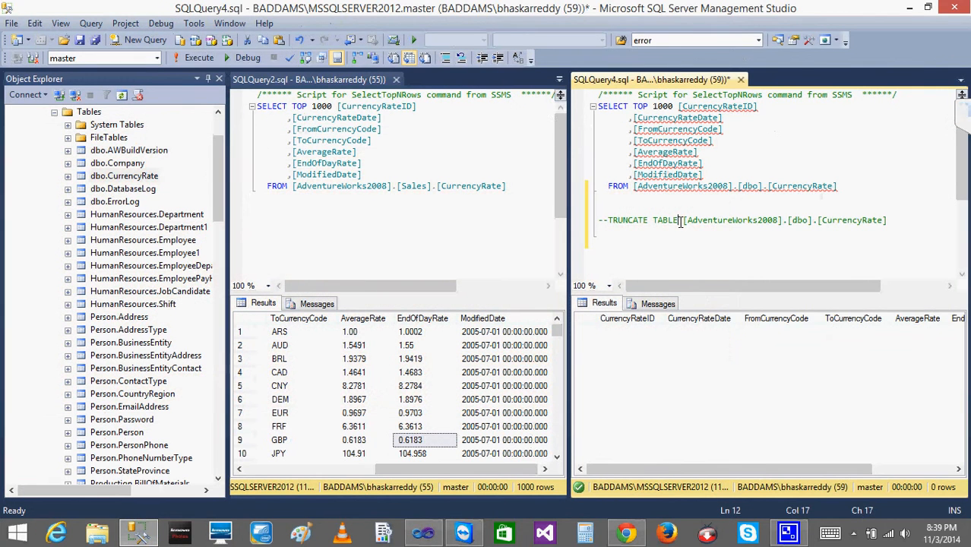
left_click(194, 56)
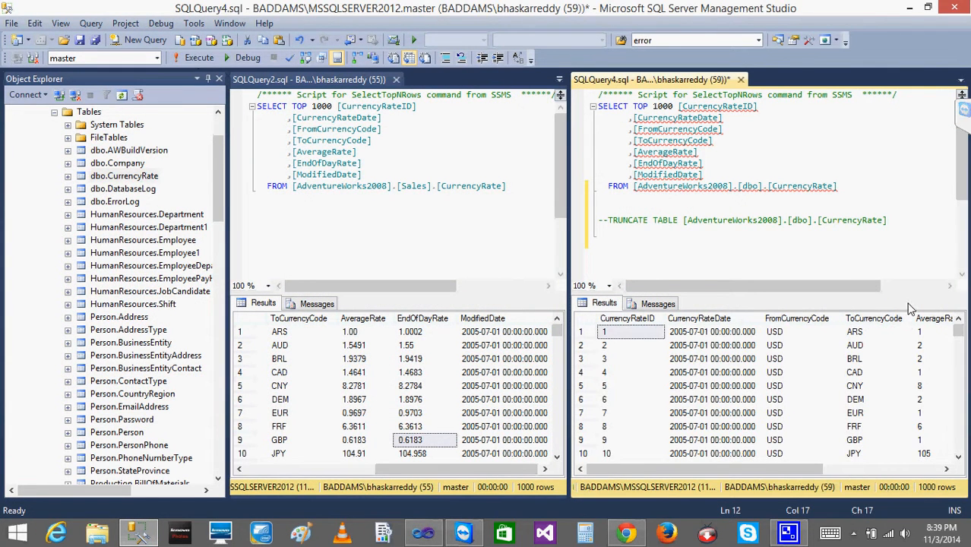
left_click(914, 336)
key("Right")
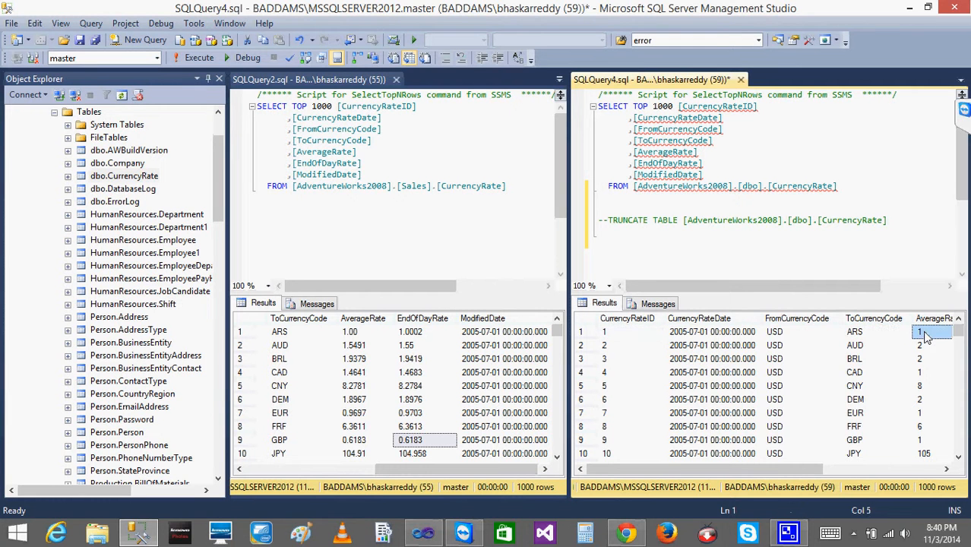
key("Right")
key("Left")
key("Left")
key("Down")
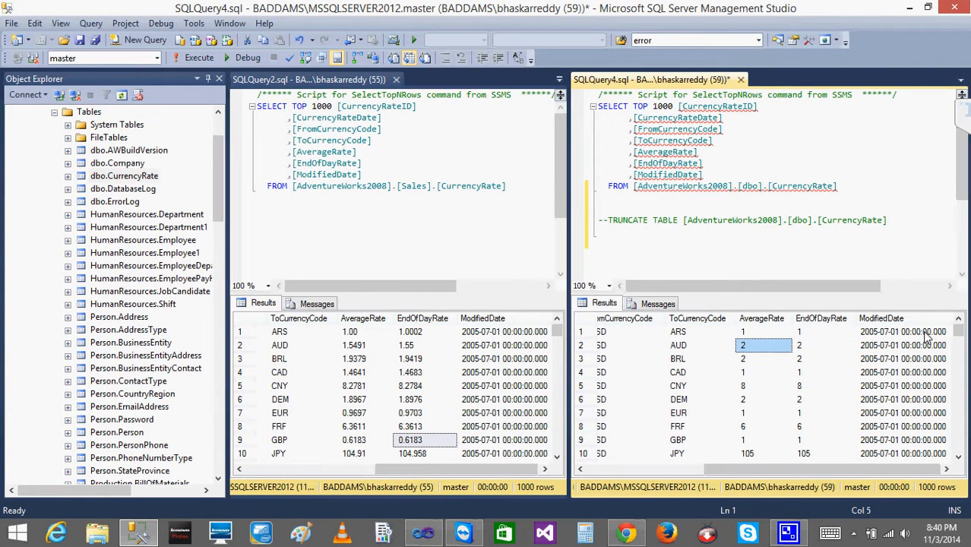
key("Down")
key("Down")
key("Down")
key("Down")
key("Down")
key("Down")
key("Down")
key("Down")
key("Down")
key("Down")
key("Down")
key("Down")
key("Down")
key("Down")
key("Down")
key("Down")
key("Down")
key("Down")
key("Down")
key("Down")
key("Down")
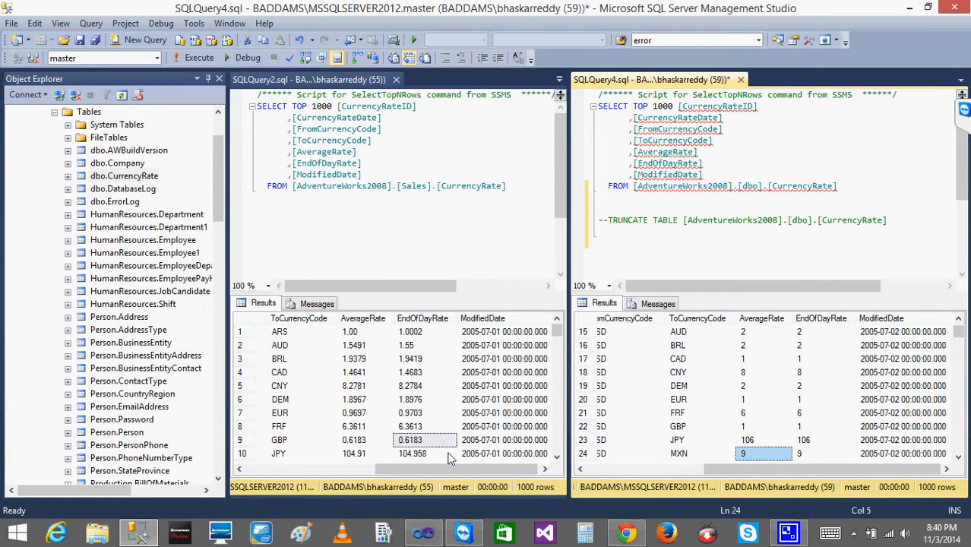
Stop debugging the package and move the Derived Column aside in the data flow.
left_click(417, 536)
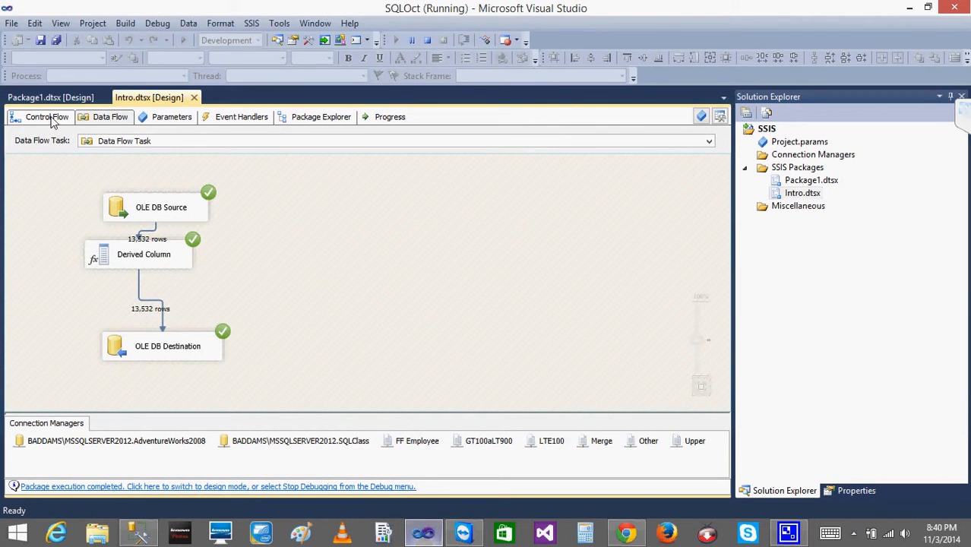
left_click(425, 41)
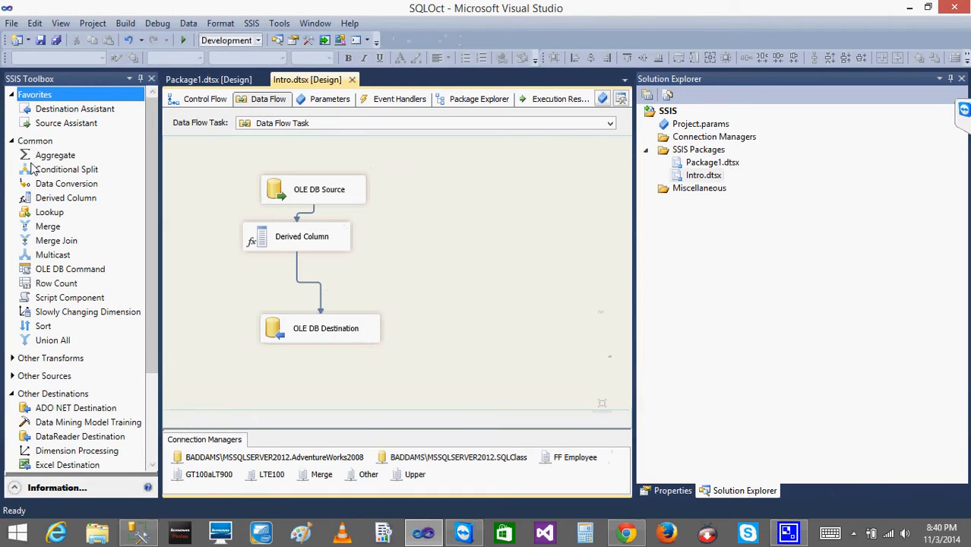
left_click(63, 187)
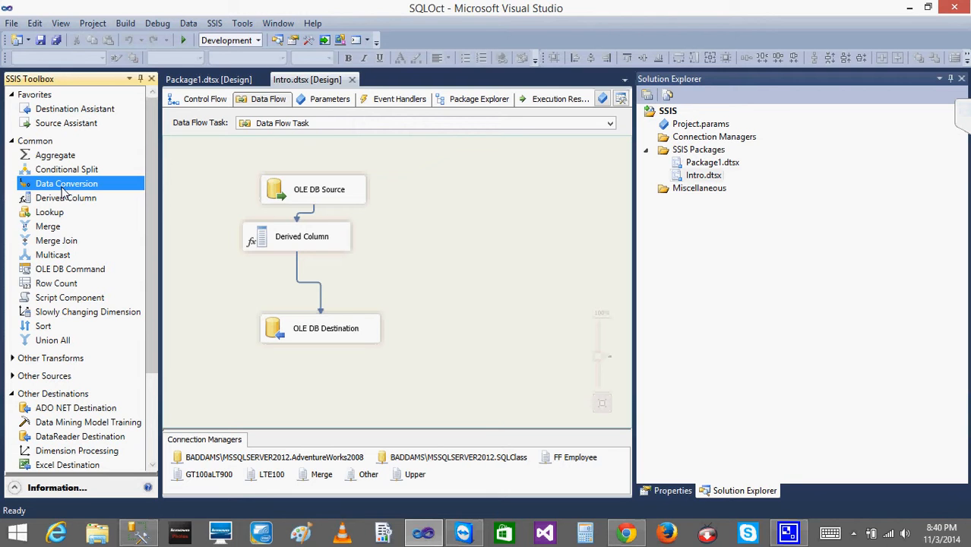
left_click_drag(269, 244, 352, 279)
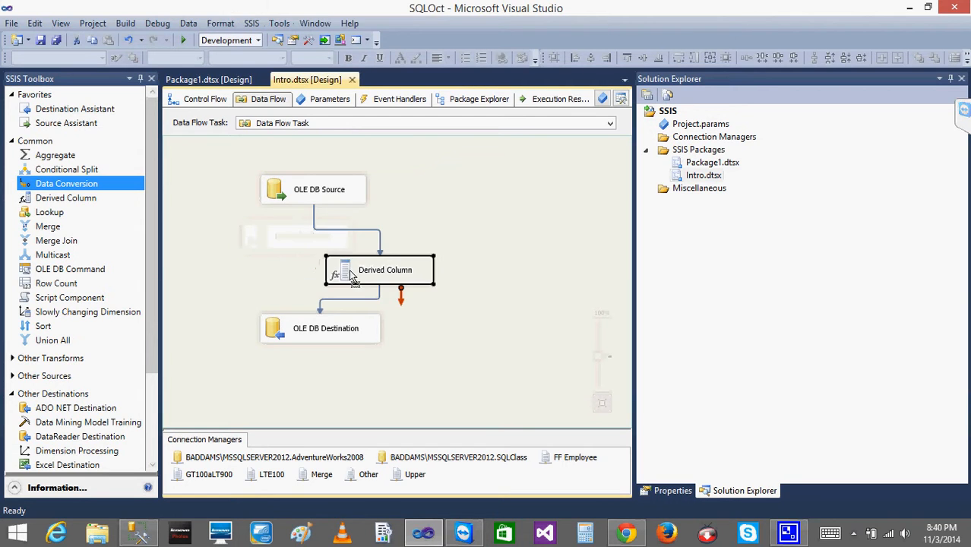
Switch to SQL Server Management Studio and paste the dbo.CurrencyRate table name onto a new line below the TRUNCATE statement.
left_click(237, 239)
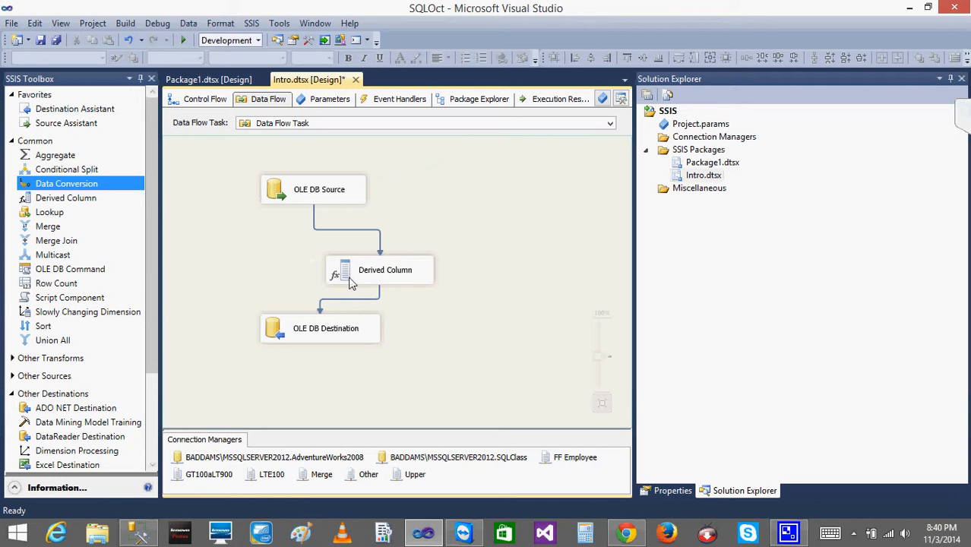
left_click(137, 534)
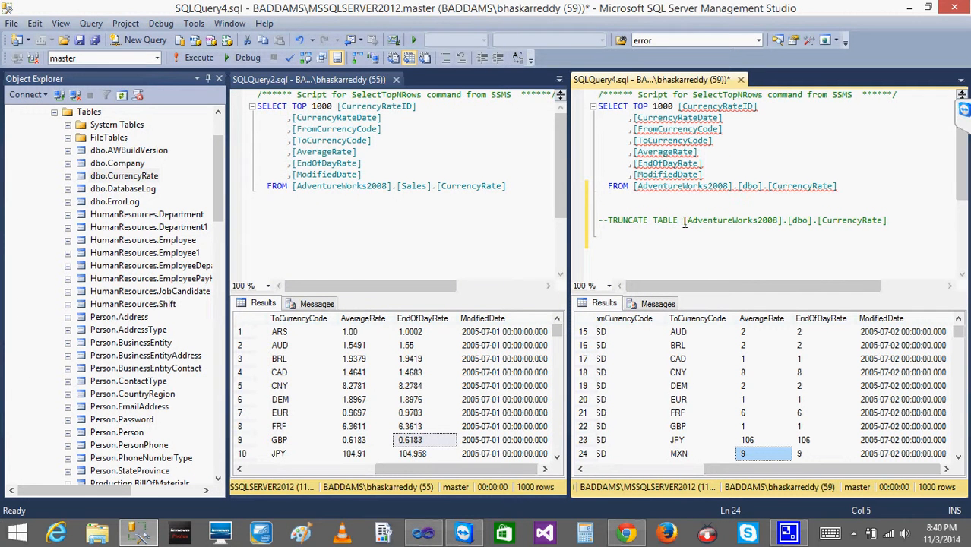
left_click(684, 221)
key("shift+Right")
key("shift+Right")
key("shift+Right")
key("shift+Right")
key("shift+Right")
key("shift+Right")
key("shift+Right")
key("shift+Right")
key("shift+Right")
key("shift+Right")
key("shift+Right")
key("shift+Right")
key("shift+Right")
key("shift+Right")
key("shift+Right")
key("shift+Right")
key("shift+Right")
key("shift+Right")
key("shift+Right")
key("shift+Right")
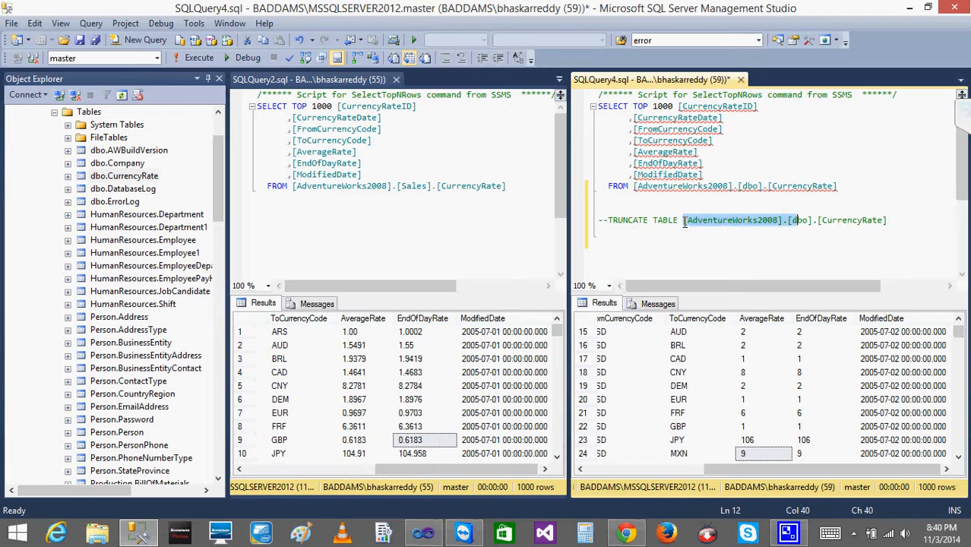
key("shift+Right")
key("shift+Right")
key("shift+Right")
key("shift+Right")
key("shift+Right")
key("shift+Right")
key("shift+Right")
key("shift+Right")
key("shift+Right")
key("shift+Right")
key("shift+Right")
key("shift+Right")
key("shift+Right")
key("shift+Right")
key("shift+Right")
key("shift+Right")
key("shift+Right")
key("shift+Right")
key("shift+Right")
key("ctrl+c")
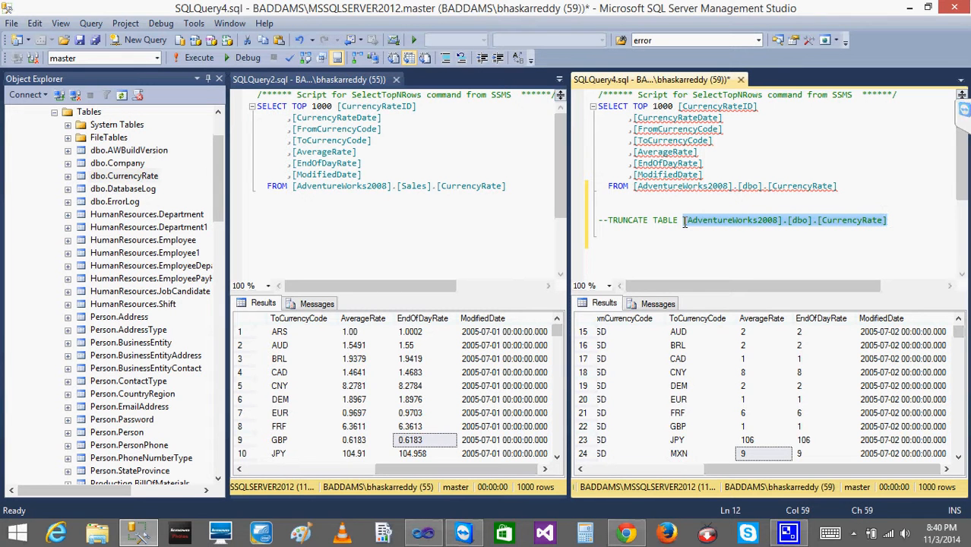
left_click(900, 227)
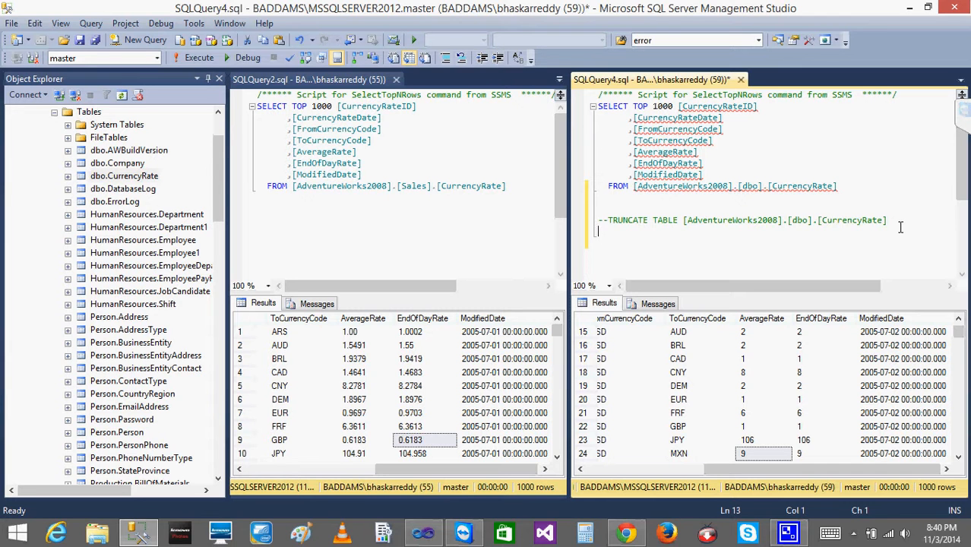
key("ctrl+v")
key("Left")
key("Left")
key("Left")
key("Left")
key("Left")
key("Left")
key("Left")
key("Left")
key("Left")
key("Left")
key("Left")
key("Left")
key("Left")
key("Left")
key("Left")
key("Left")
key("Left")
key("Left")
key("Left")
key("Left")
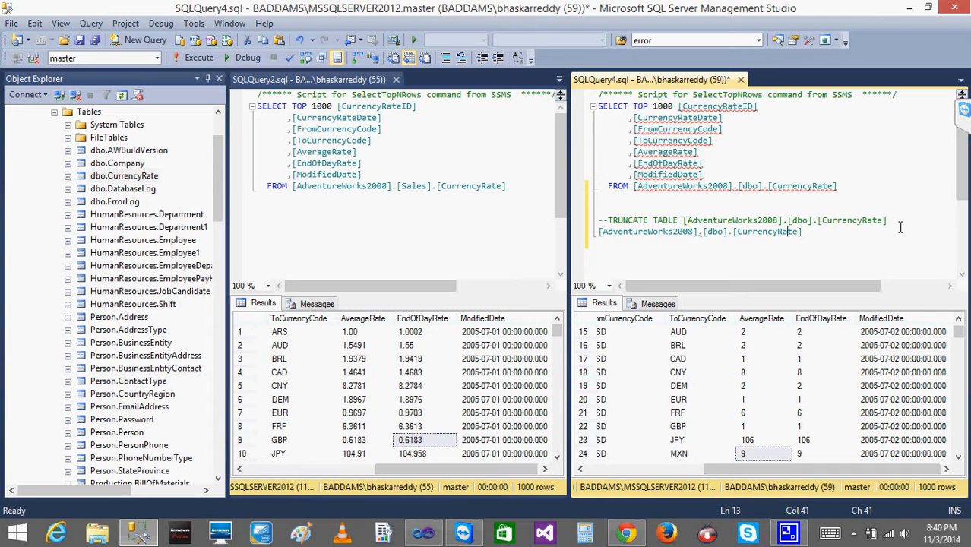
key("Left")
key("Return")
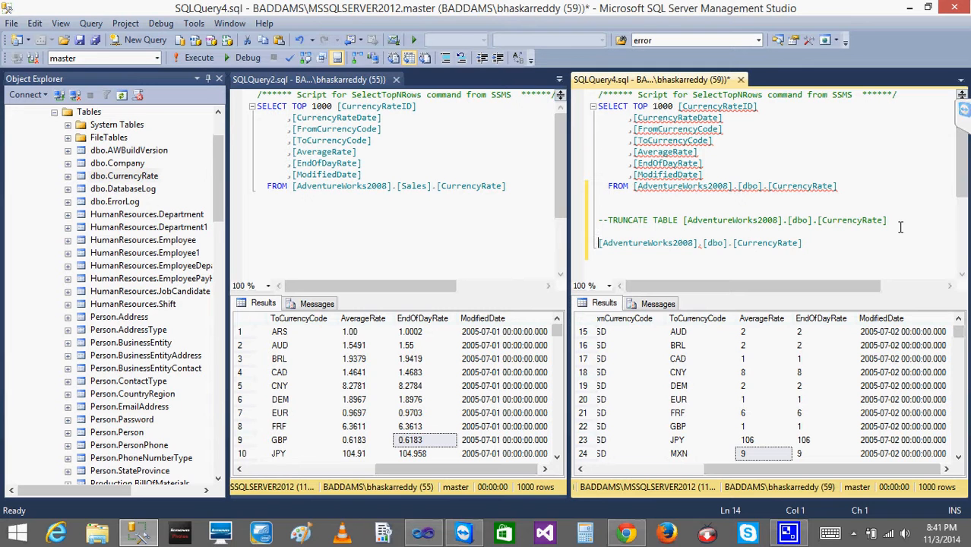
Enter the new column name ToCurrencyCode_Lower on the line before the table name.
type("To")
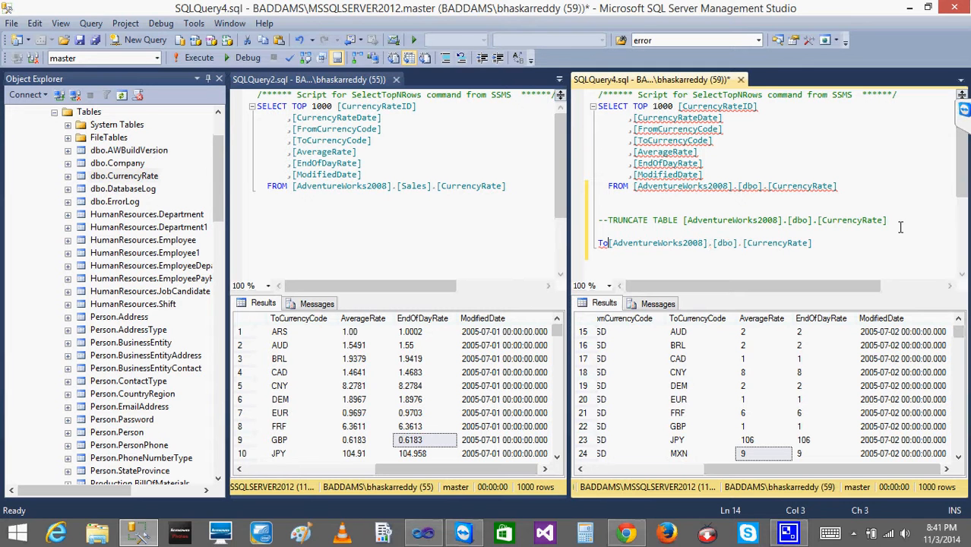
type("Curr")
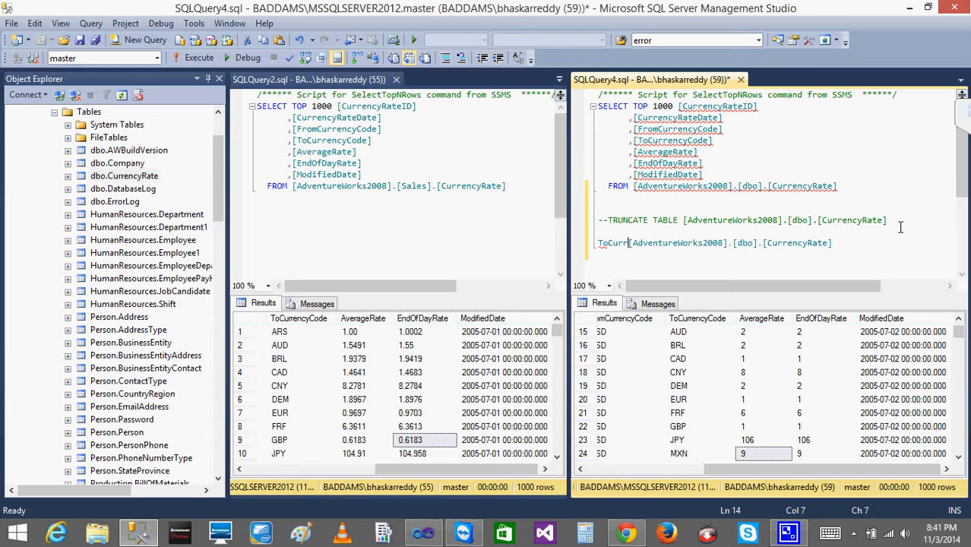
type("enc")
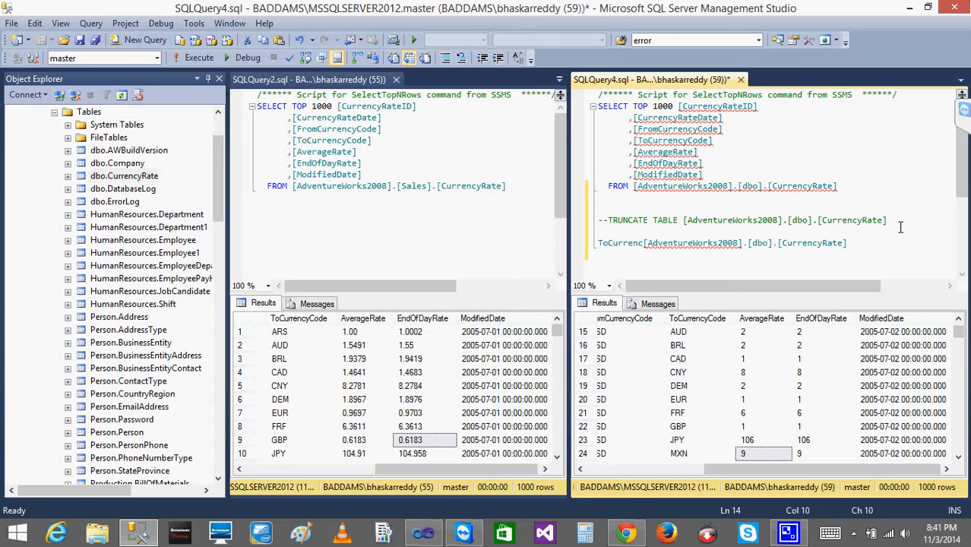
type("yCode")
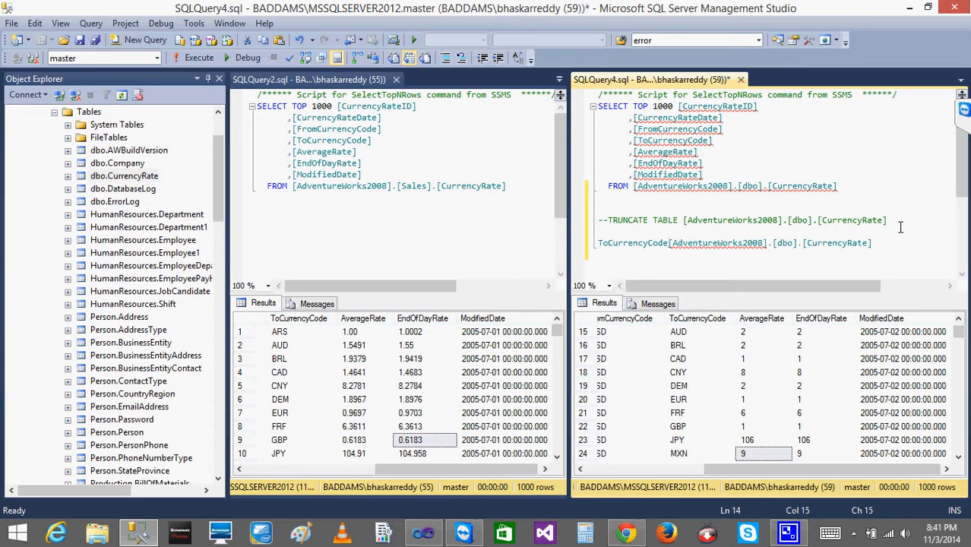
type("_Lower")
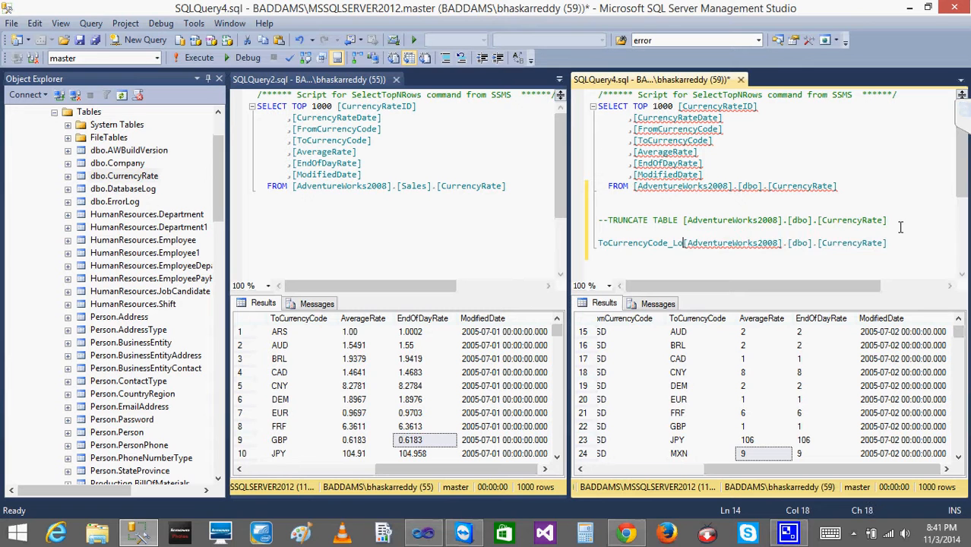
key("Return")
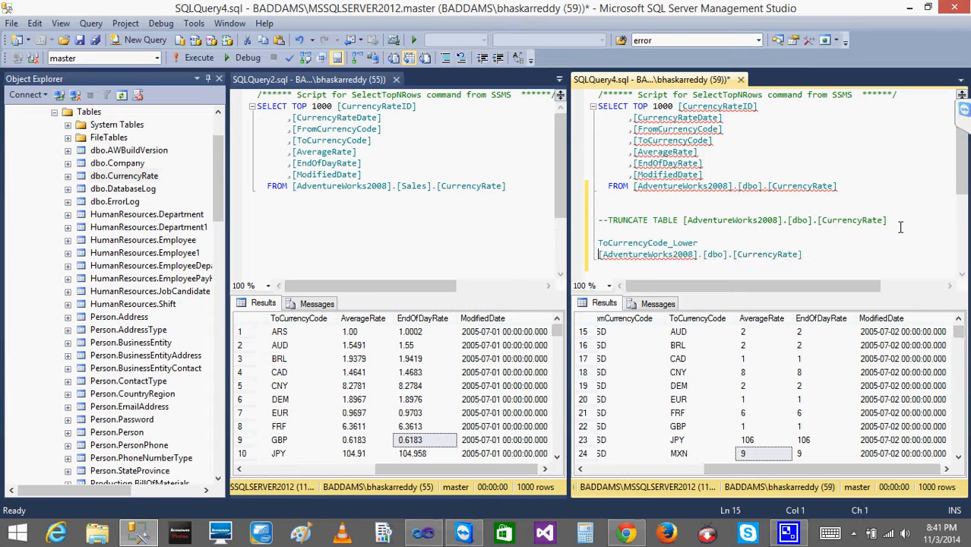
Rearrange the lines so the table name comes before ToCurrencyCode_Lower.
key("shift+End")
key("ctrl+c")
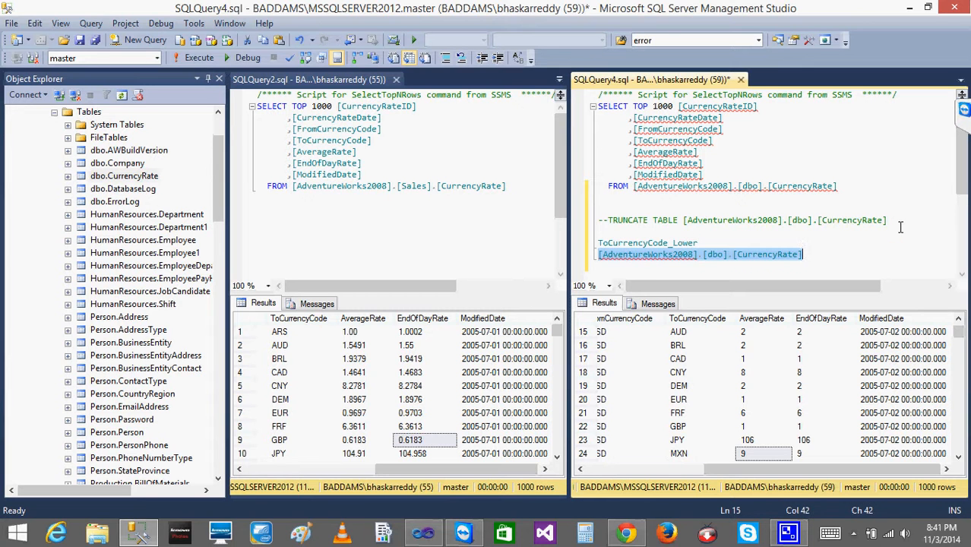
key("Delete")
type("c")
key("BackSpace")
type("S")
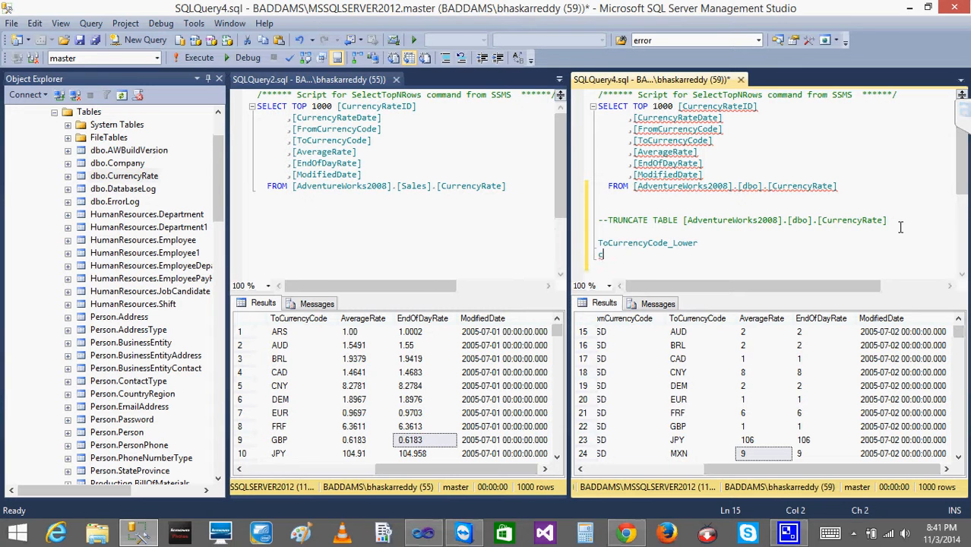
key("ctrl+z")
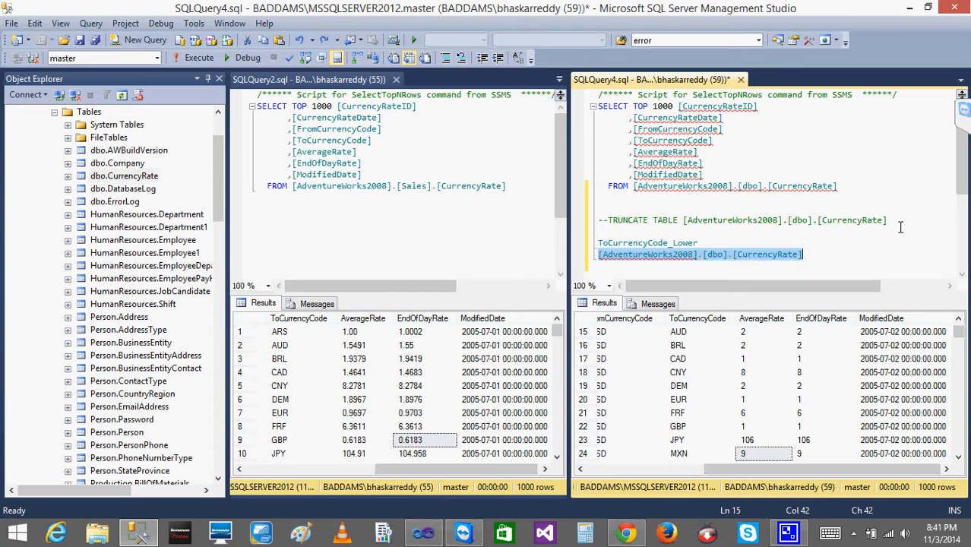
key("ctrl+z")
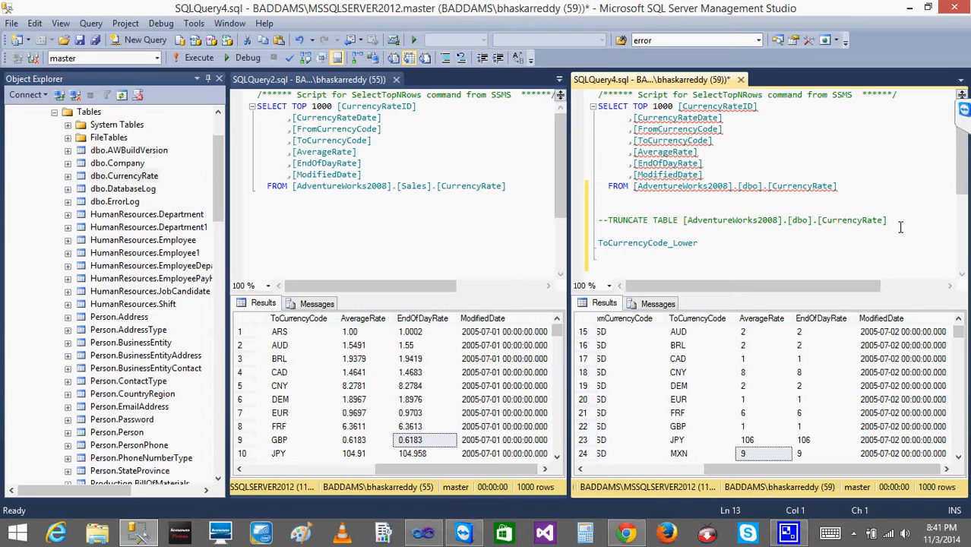
key("ctrl+v")
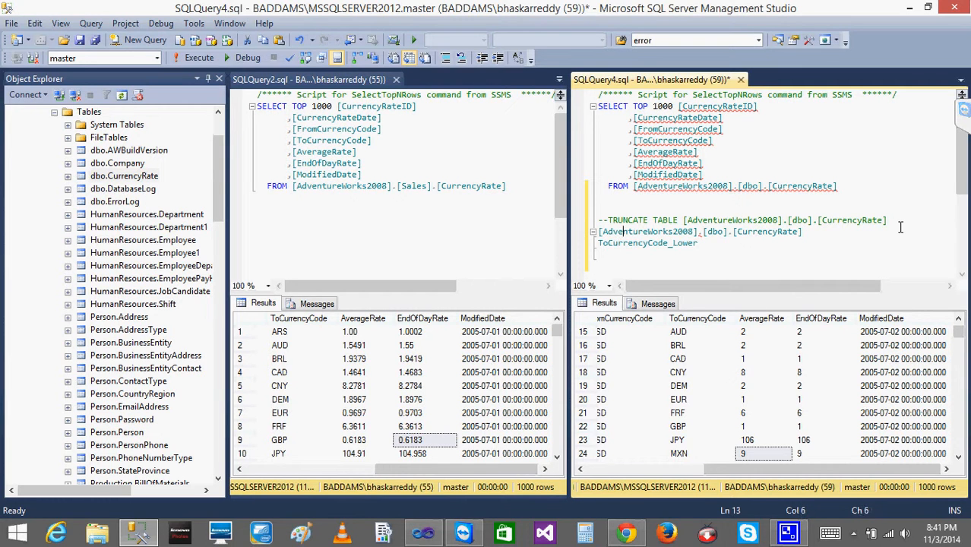
Write ALTER TABLE before the table name and ADD COLUMN before ToCurrencyCode_Lower.
type("ALTER TAB")
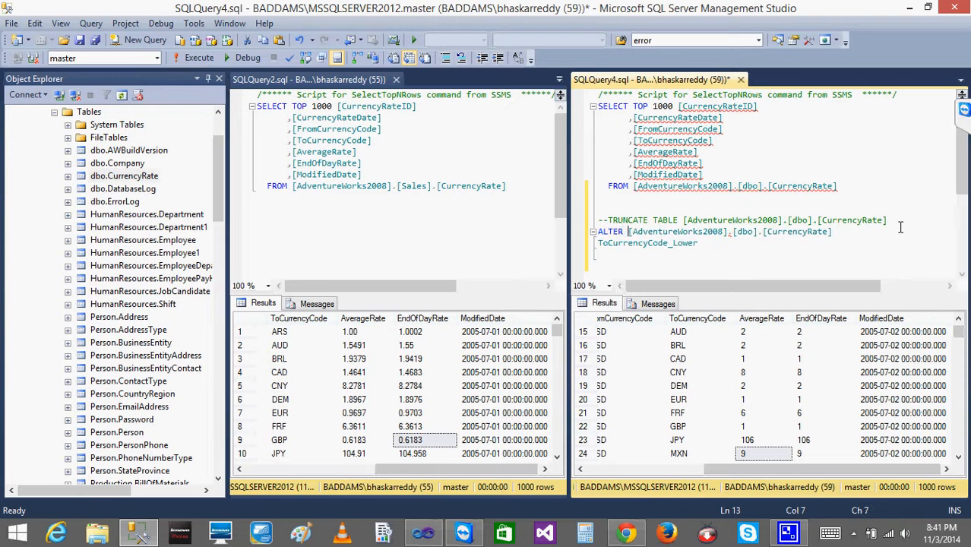
type("LE ")
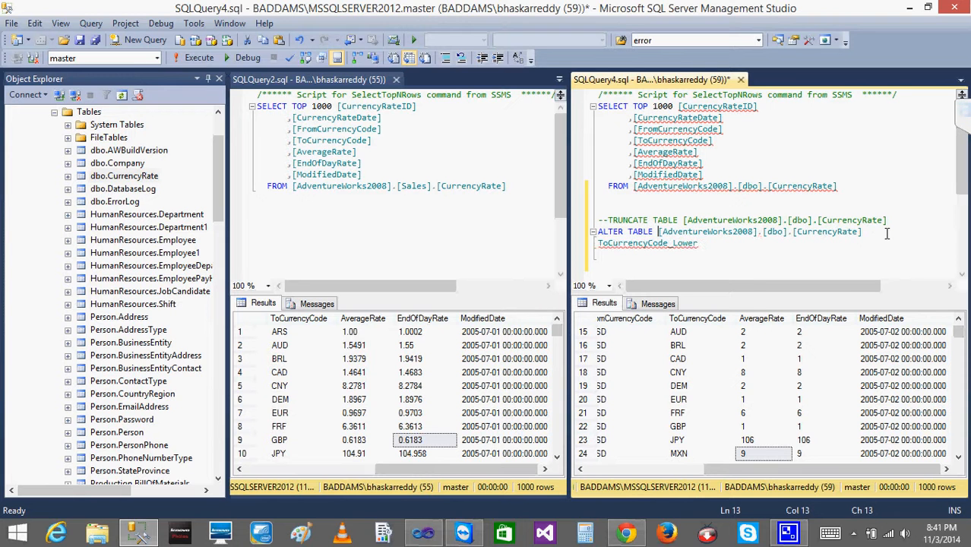
type("ADD COLU")
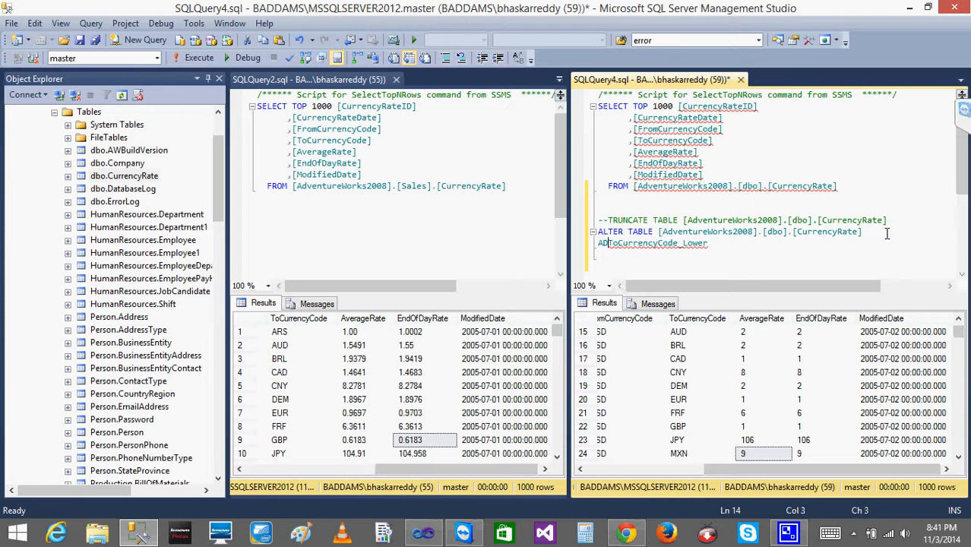
type("MN")
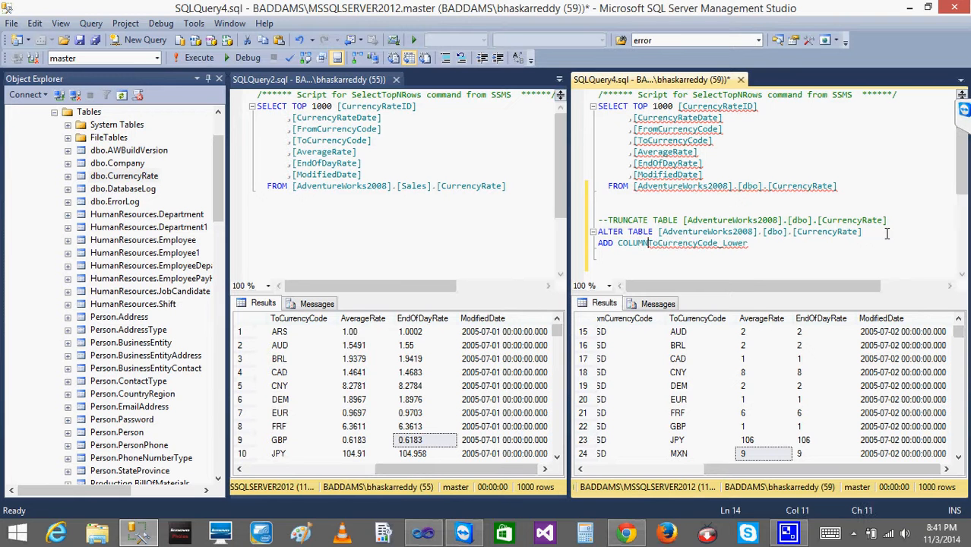
Delete the COLUMN keyword and give ToCurrencyCode_Lower the data type VARCHAR(3).
key("End")
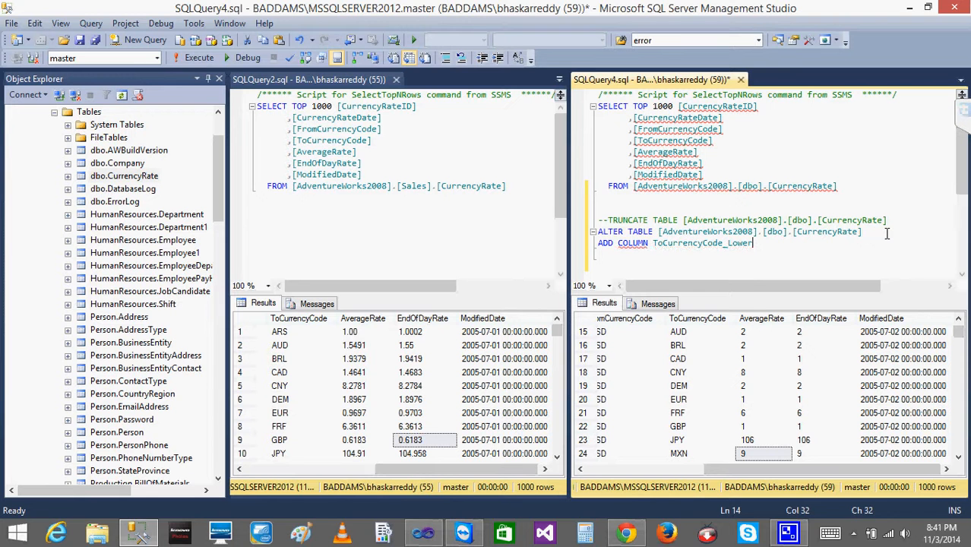
key("ctrl+Left")
key("ctrl+Left")
key("BackSpace")
key("BackSpace")
key("BackSpace")
key("BackSpace")
key("BackSpace")
key("BackSpace")
key("BackSpace")
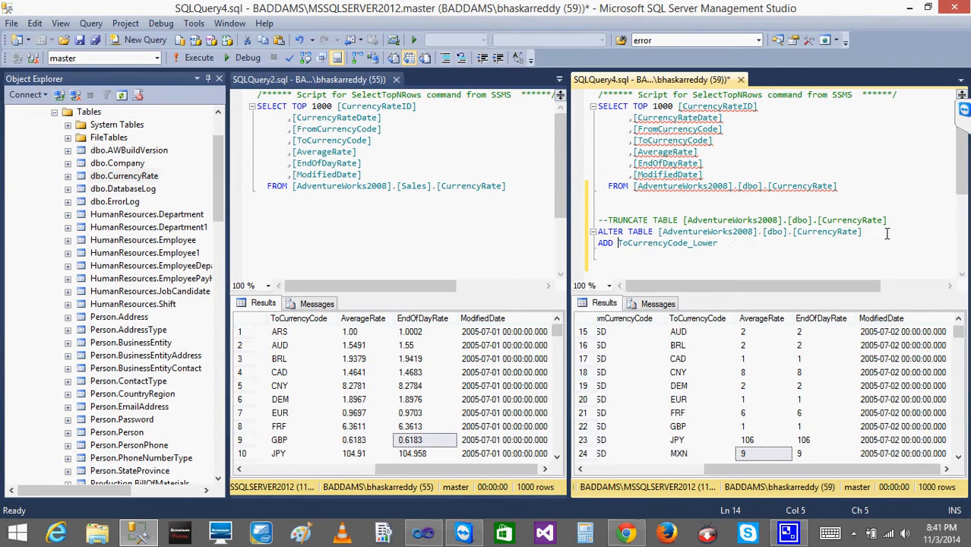
key("End")
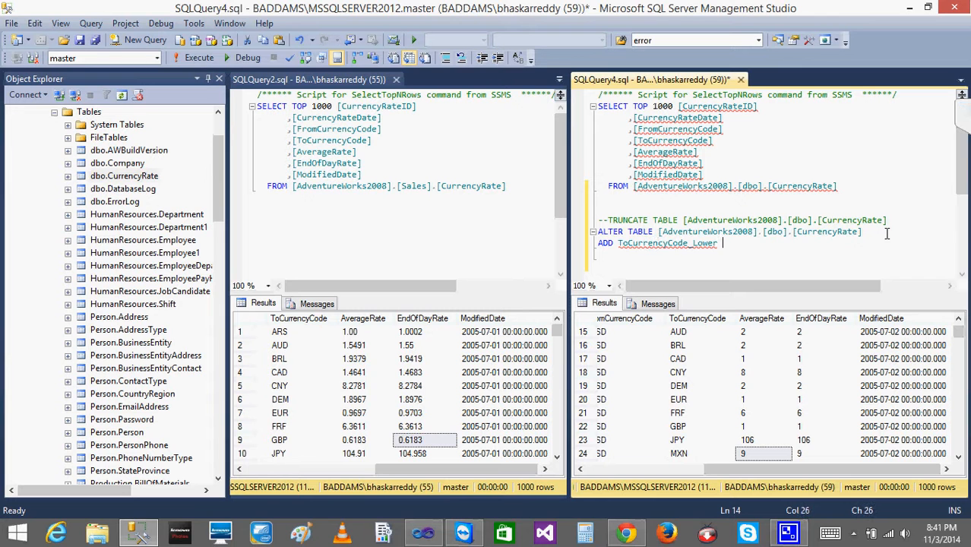
type("VARCHAR(3)")
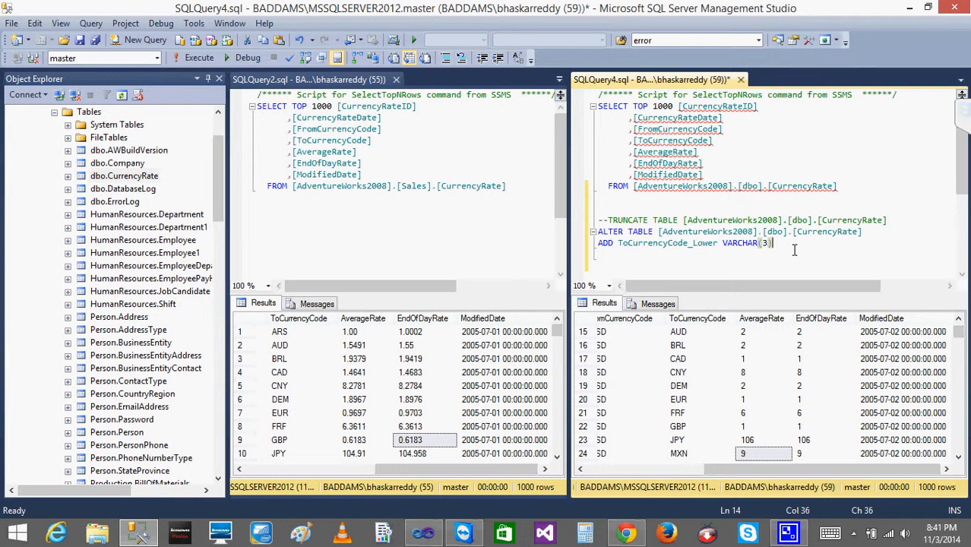
Select the ALTER TABLE statement and execute it.
left_click_drag(773, 244, 597, 231)
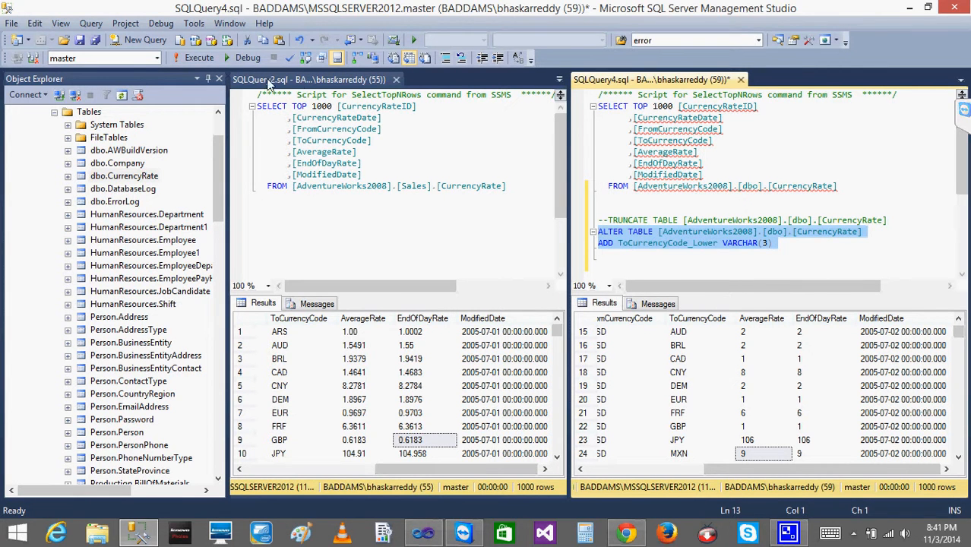
left_click(194, 58)
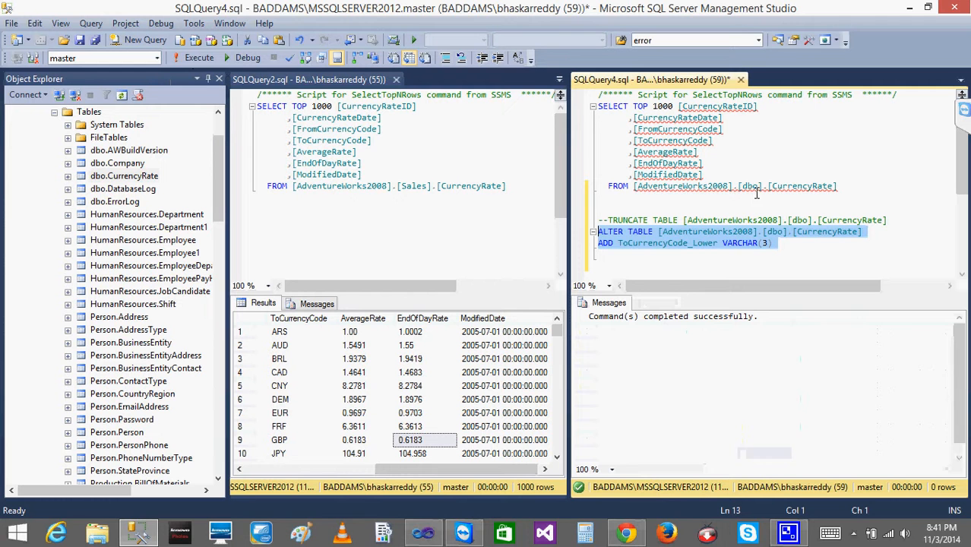
left_click(690, 263)
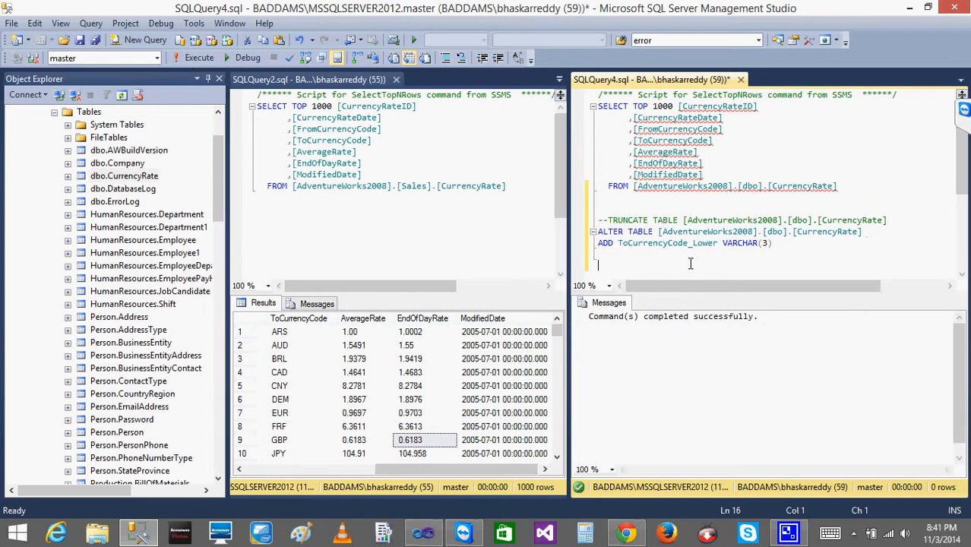
Return to Visual Studio, review the OLE DB Destination's column mappings, and move the destination lower in the data flow.
left_click(426, 532)
left_click(285, 335)
double_click(286, 335)
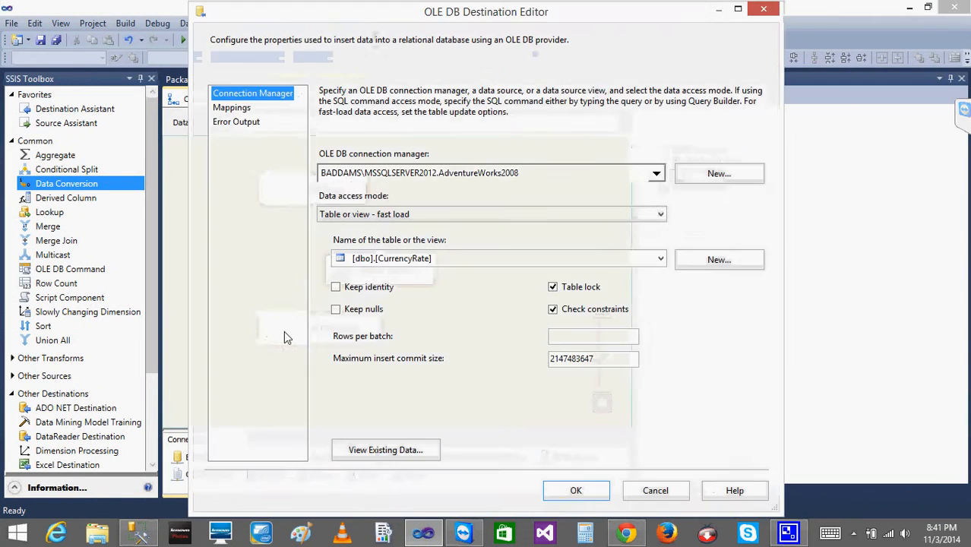
left_click(232, 107)
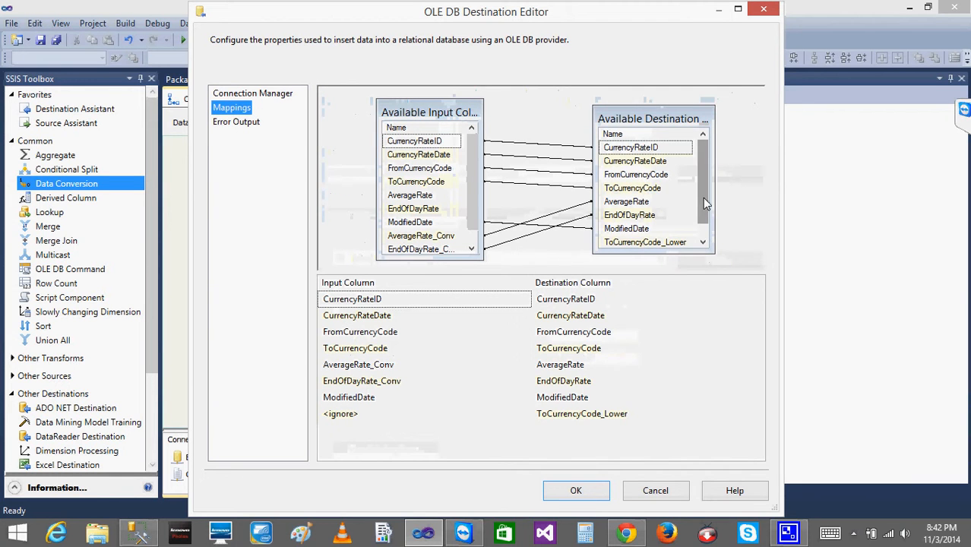
scroll(702, 197, "down", 1)
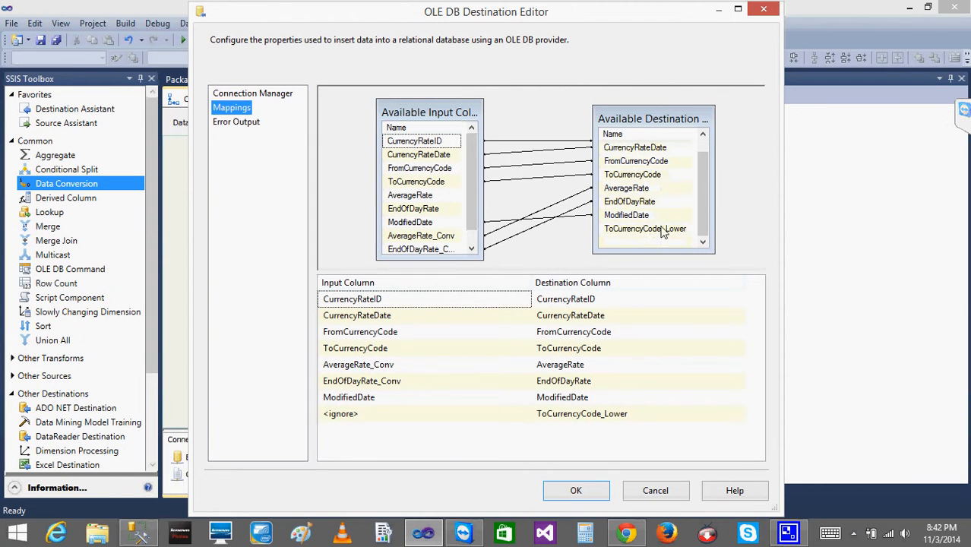
left_click(492, 414)
left_click(585, 494)
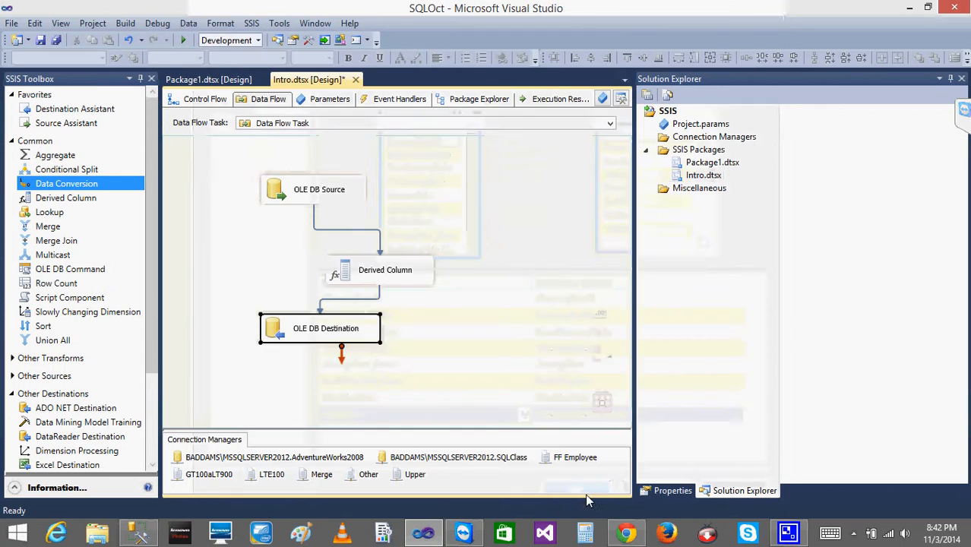
left_click_drag(274, 368, 275, 384)
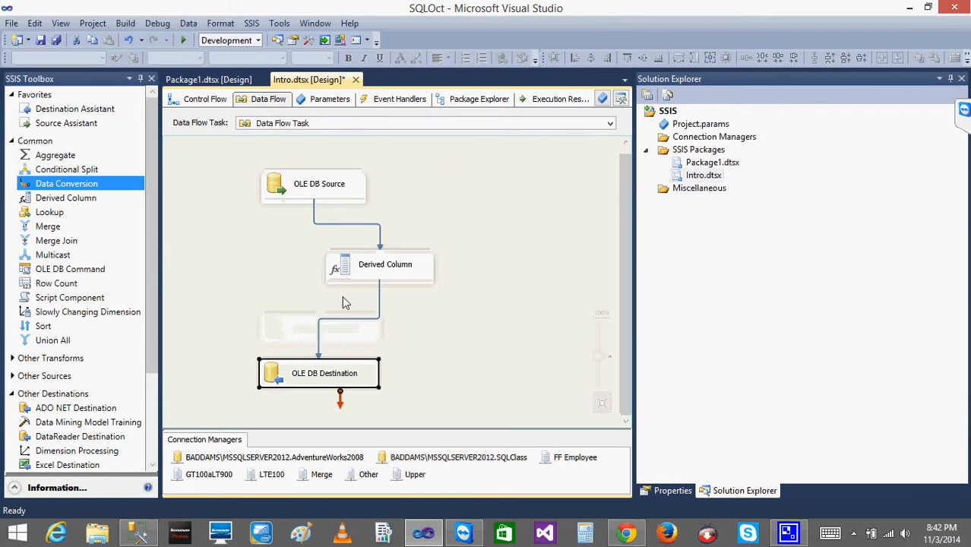
left_click(384, 307)
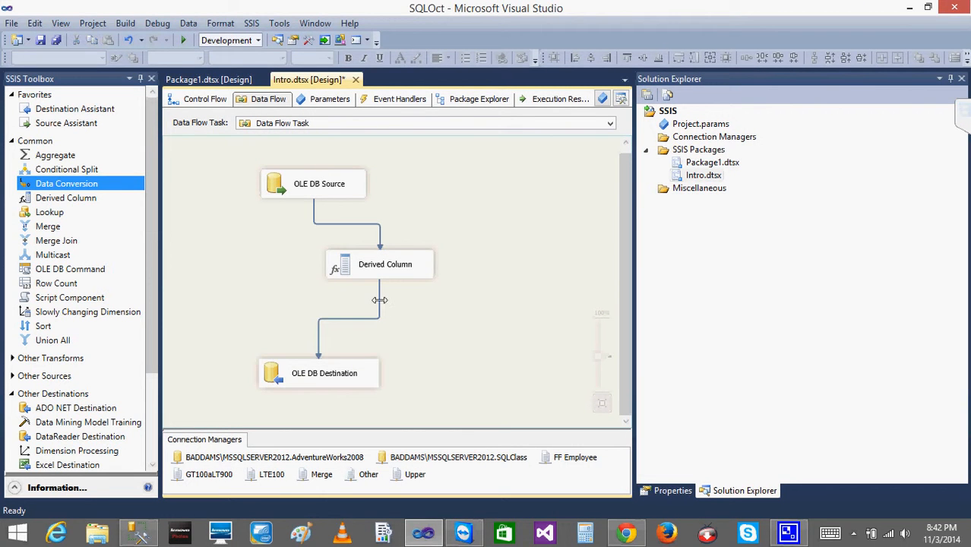
Delete the data path between the Derived Column and the OLE DB Destination.
left_click(348, 276)
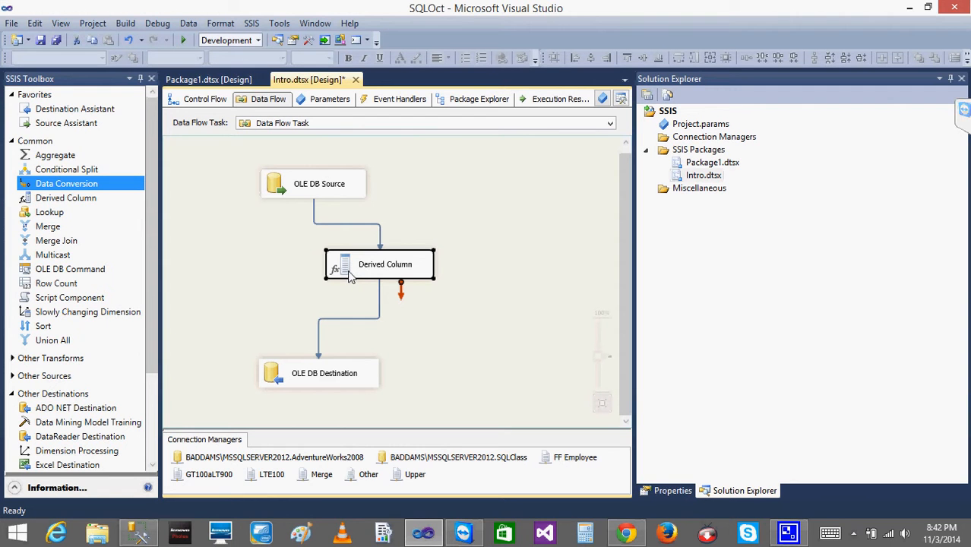
left_click(379, 304)
key("Delete")
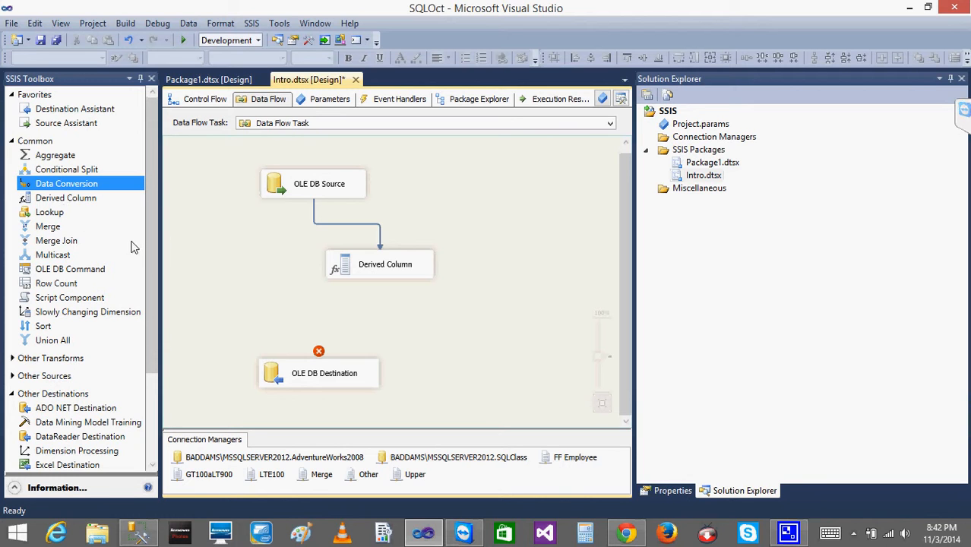
Add a Character Map transformation below the Derived Column and connect the Derived Column's output to it.
left_click(10, 142)
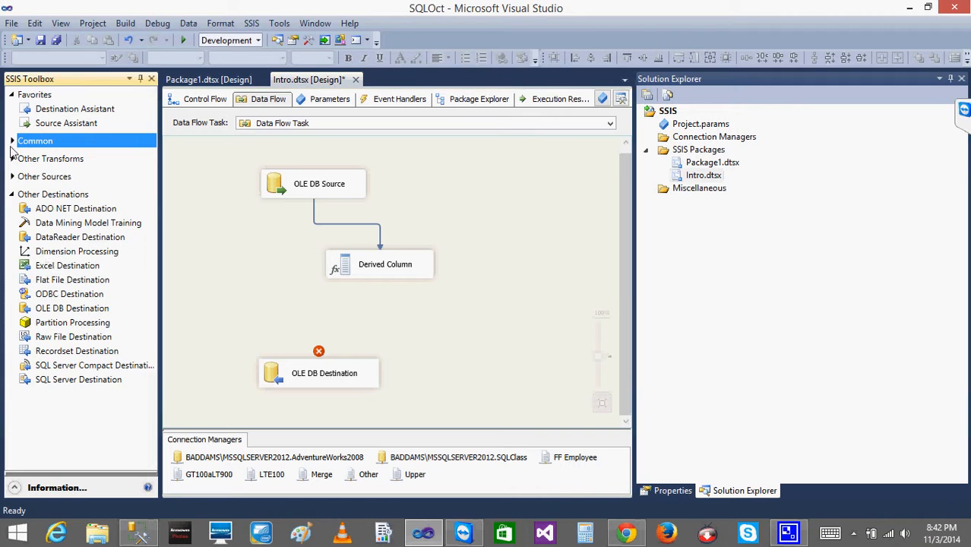
left_click(11, 160)
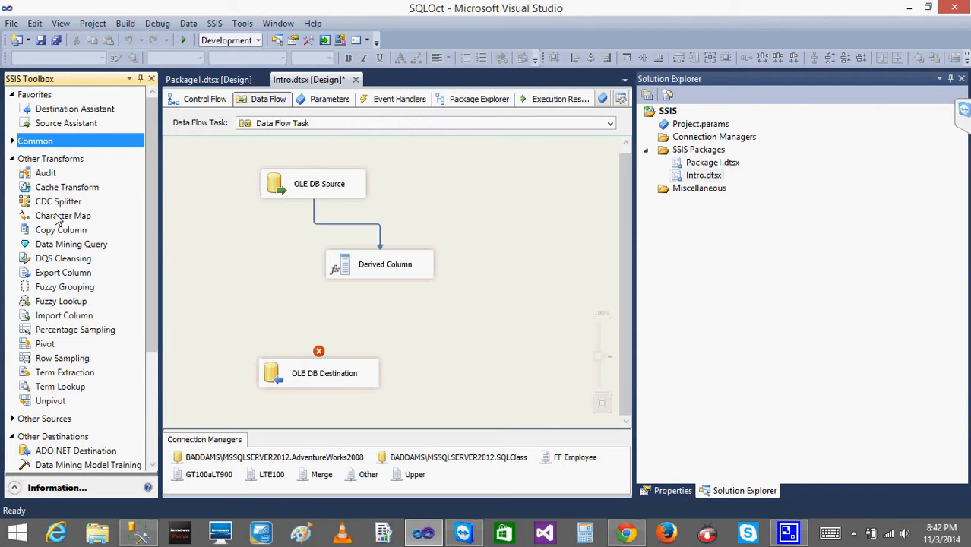
left_click_drag(61, 217, 317, 298)
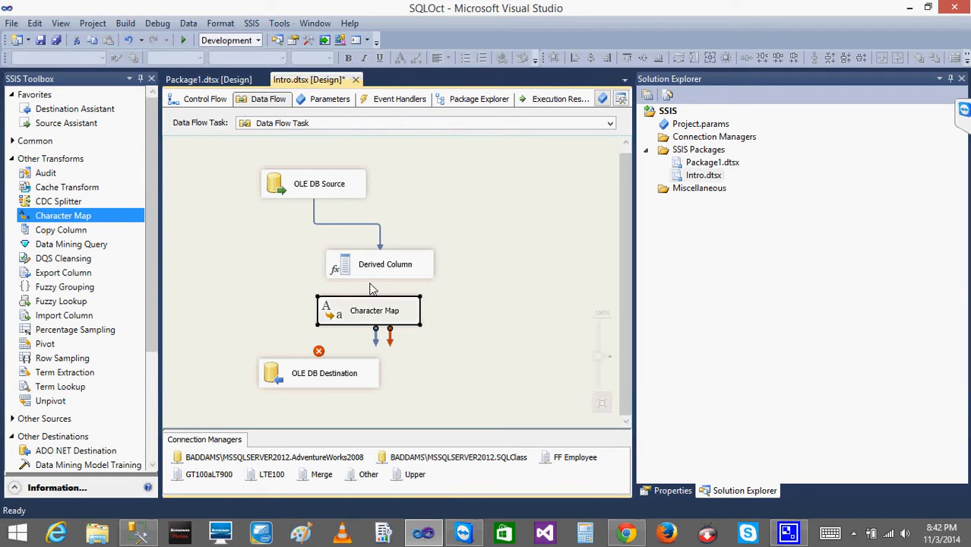
left_click(371, 274)
left_click_drag(389, 299, 389, 310)
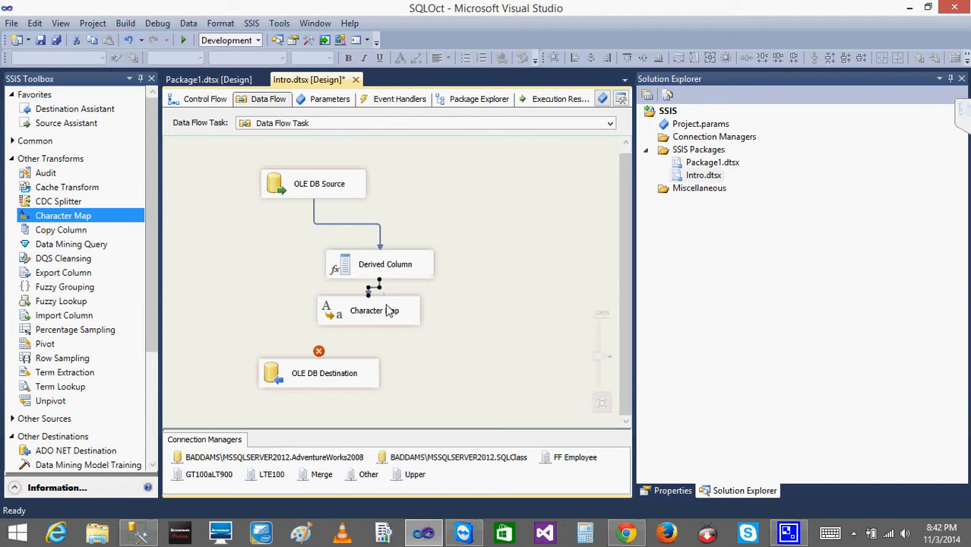
In the Character Map editor, select ToCurrencyCode as input and set its output alias to ToCurrencyCode_Lower.
double_click(345, 311)
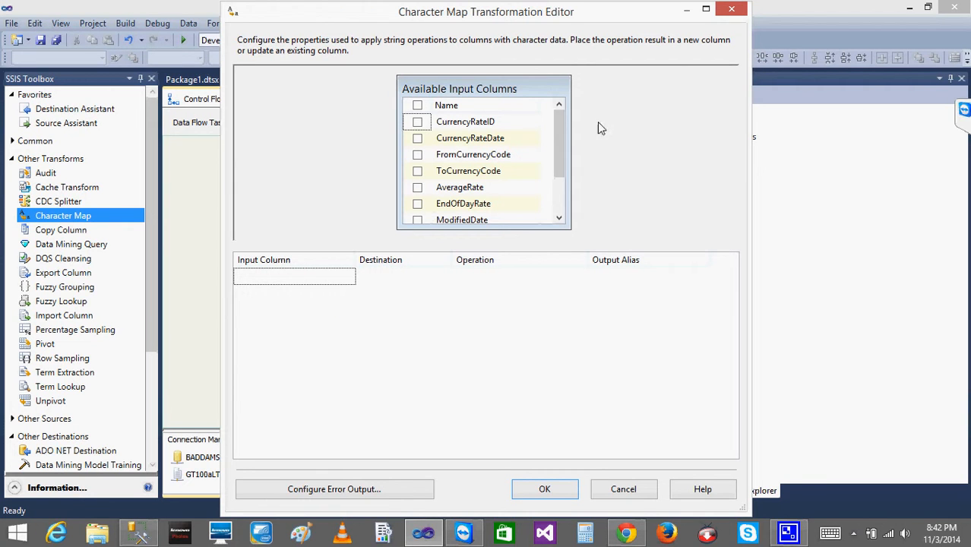
scroll(563, 154, "down", 2)
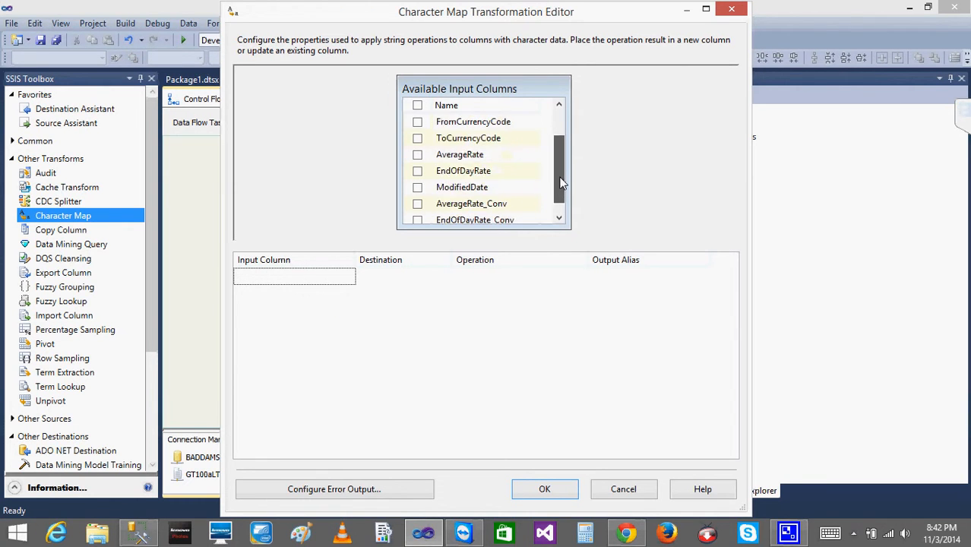
scroll(563, 154, "up", 2)
left_click(417, 171)
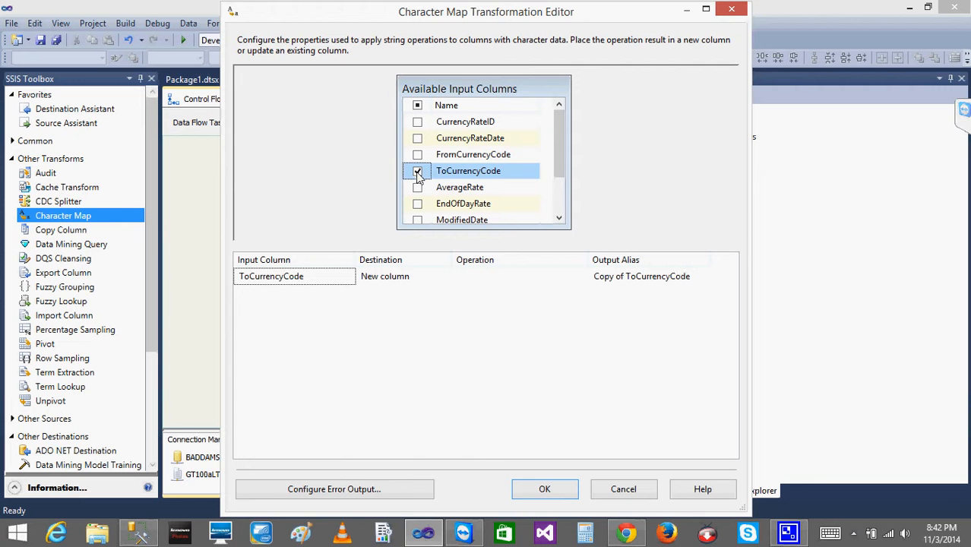
left_click(627, 276)
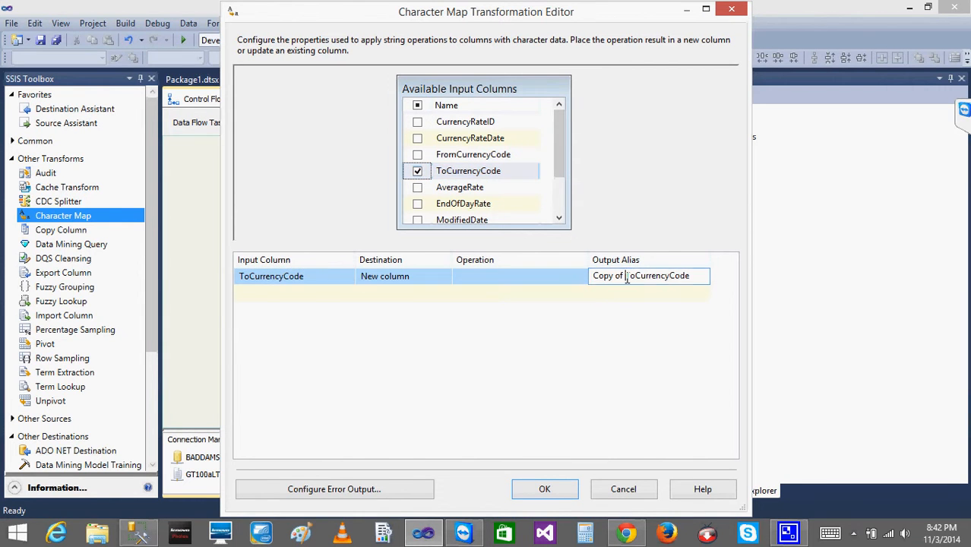
key("BackSpace")
key("BackSpace")
key("BackSpace")
key("BackSpace")
key("BackSpace")
key("BackSpace")
key("BackSpace")
key("BackSpace")
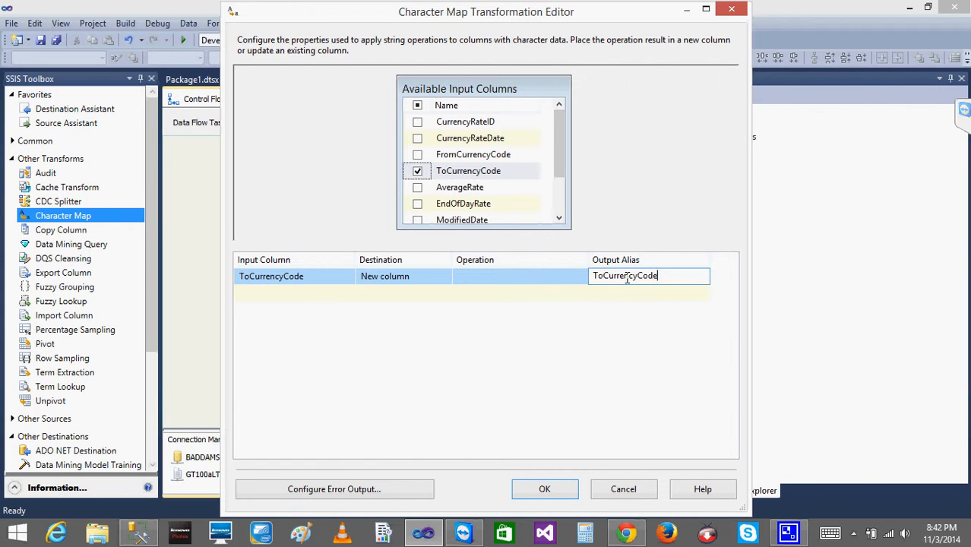
type("_Lower")
Set the column's operation to Lowercase and close the Character Map editor.
left_click(520, 281)
left_click(583, 281)
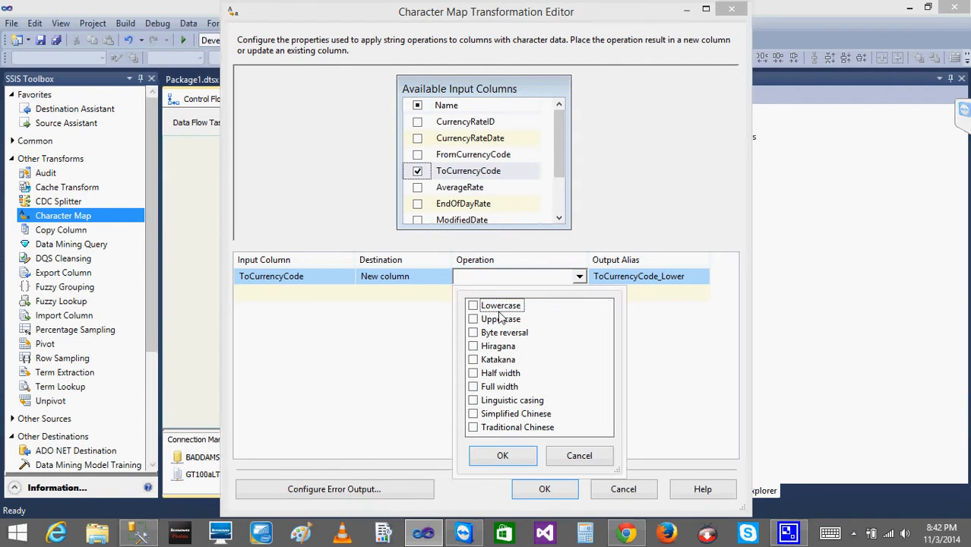
left_click(474, 306)
left_click(503, 454)
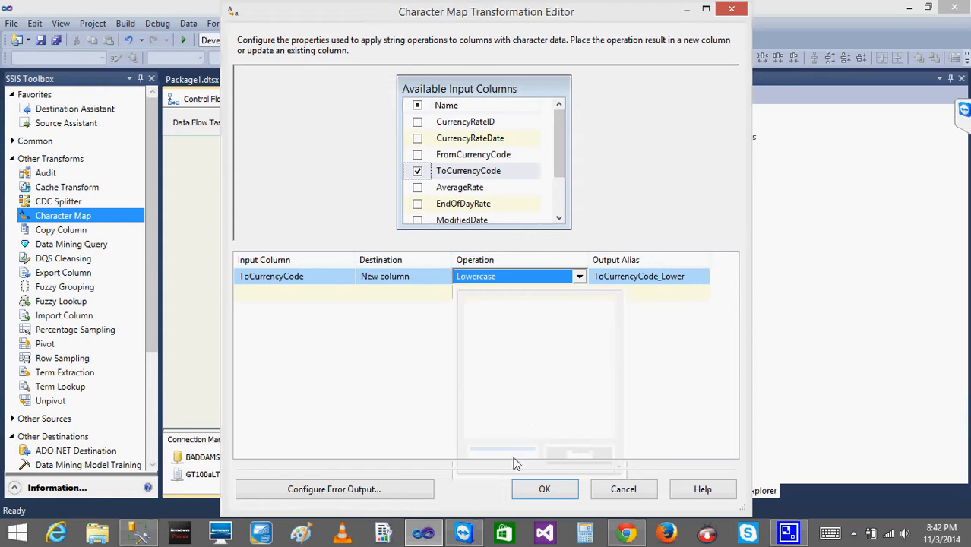
left_click(540, 489)
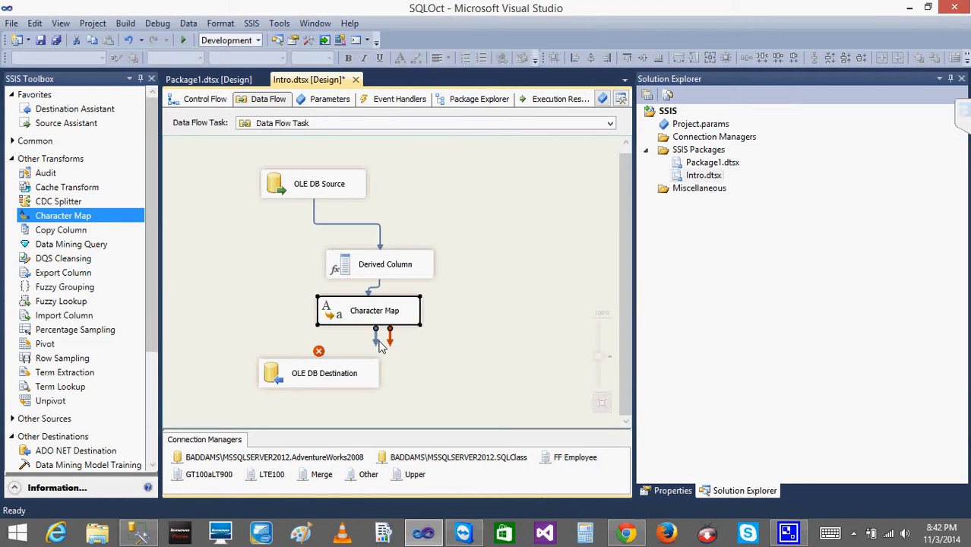
Connect the Character Map to the OLE DB Destination and map ToCurrencyCode_Lower to the ToCurrencyCode_Lower destination column.
left_click_drag(375, 339, 327, 373)
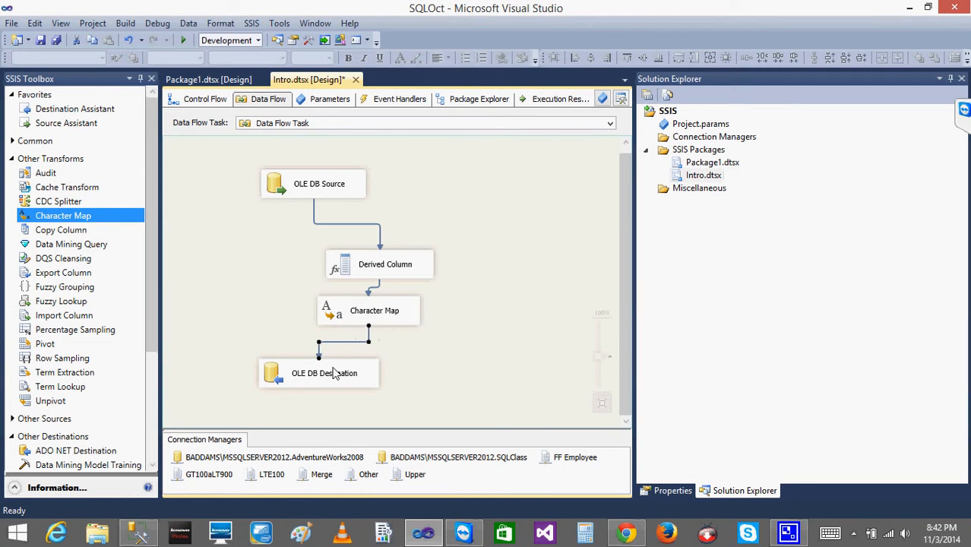
double_click(283, 376)
left_click(232, 107)
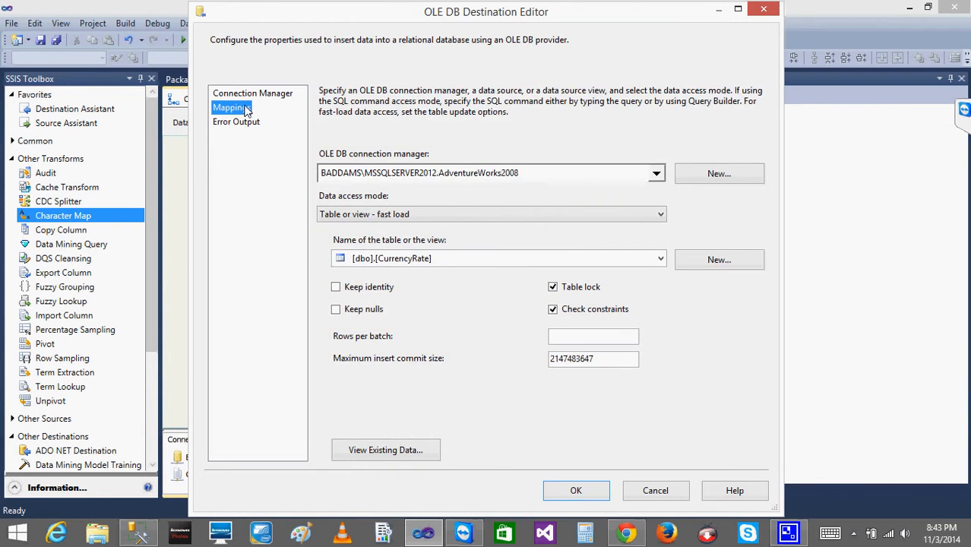
left_click(518, 414)
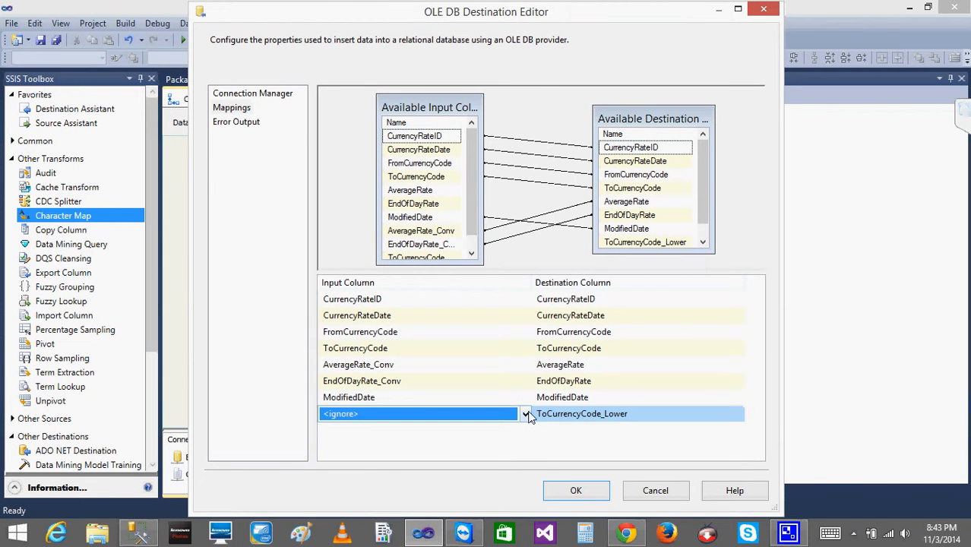
left_click(524, 414)
left_click(389, 468)
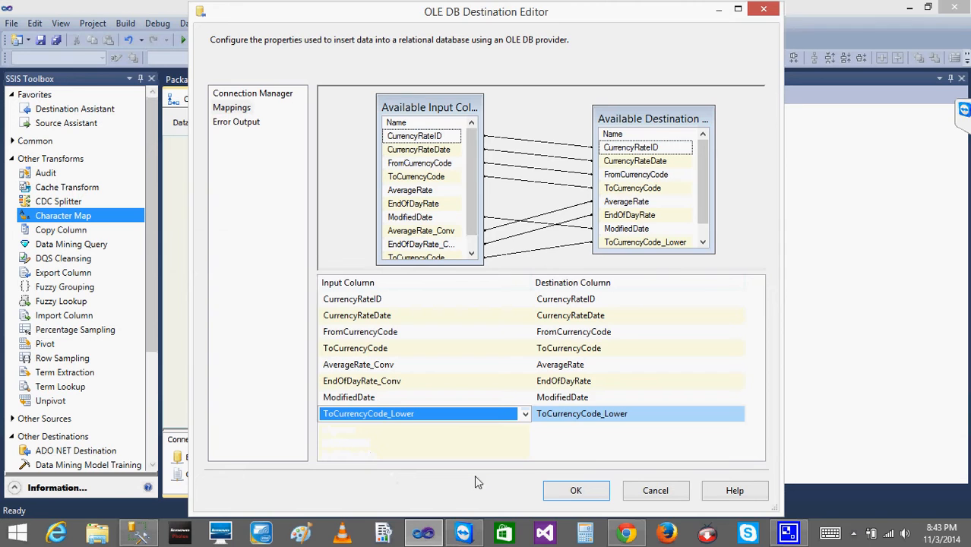
left_click(575, 490)
mouse_move(325, 389)
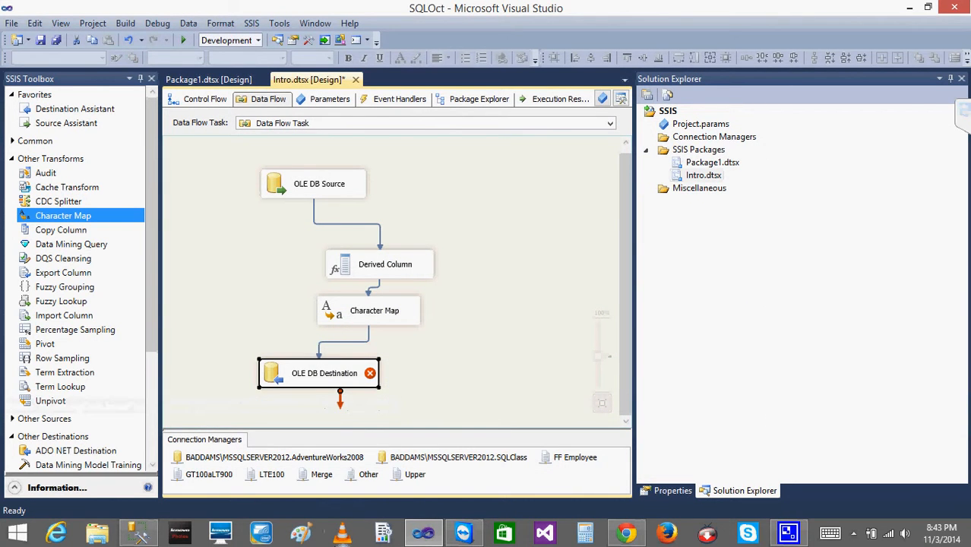
Reopen the Character Map editor to review its settings without changes.
left_click(340, 311)
double_click(340, 312)
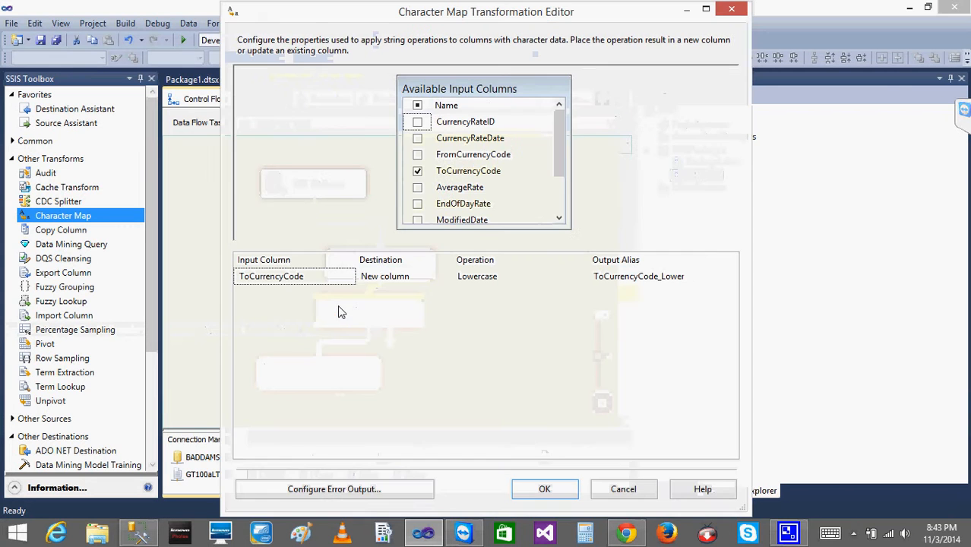
left_click(622, 490)
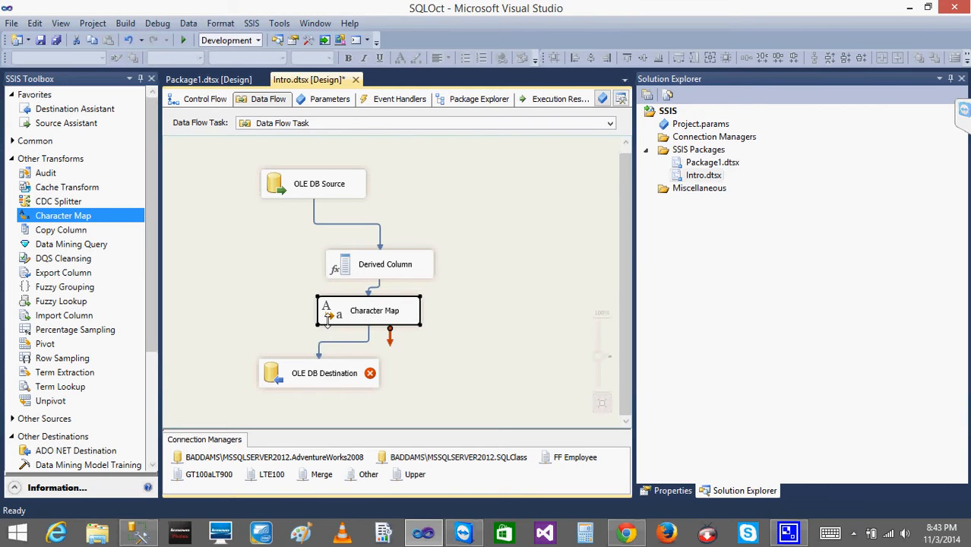
double_click(327, 320)
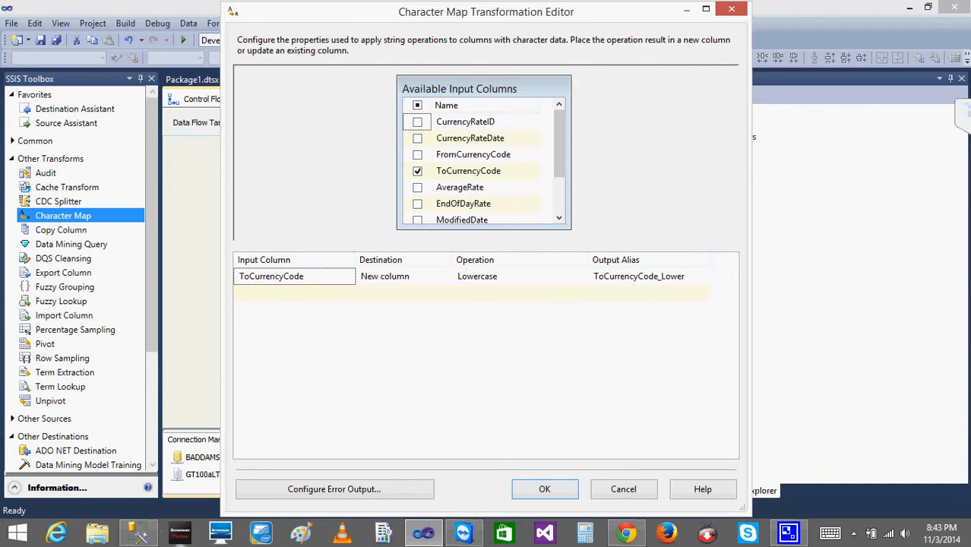
Switch to SQL Server Management Studio and examine the columns and data types of dbo.CurrencyRate in Object Explorer.
left_click(139, 533)
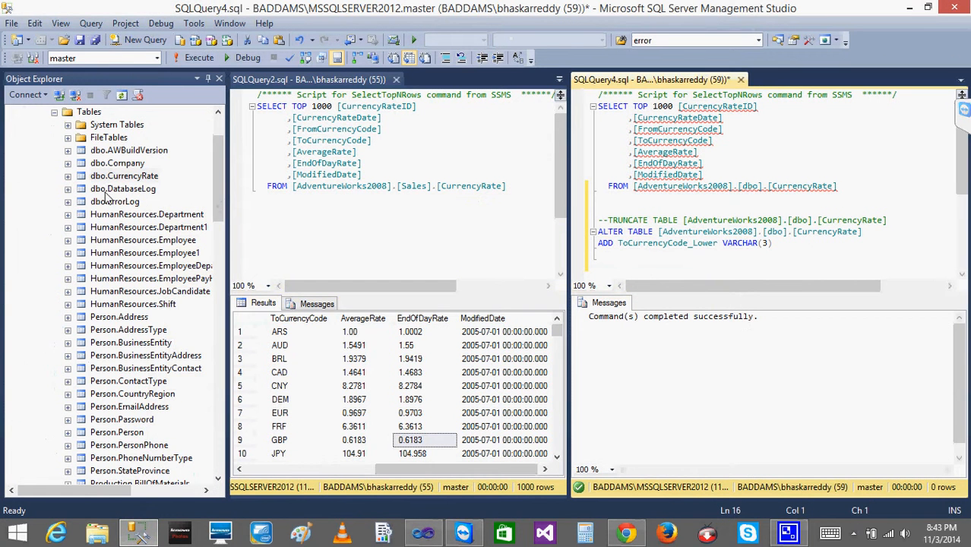
left_click(68, 176)
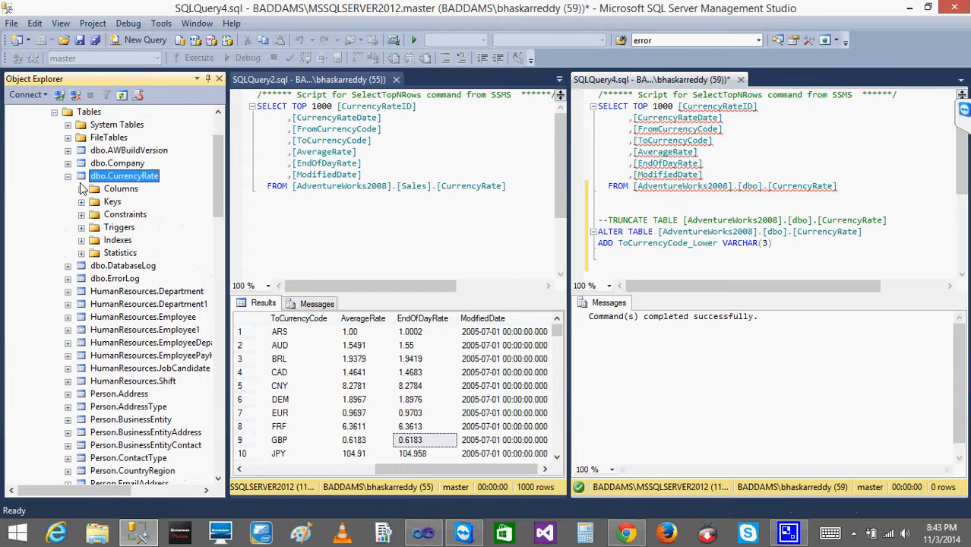
left_click(81, 189)
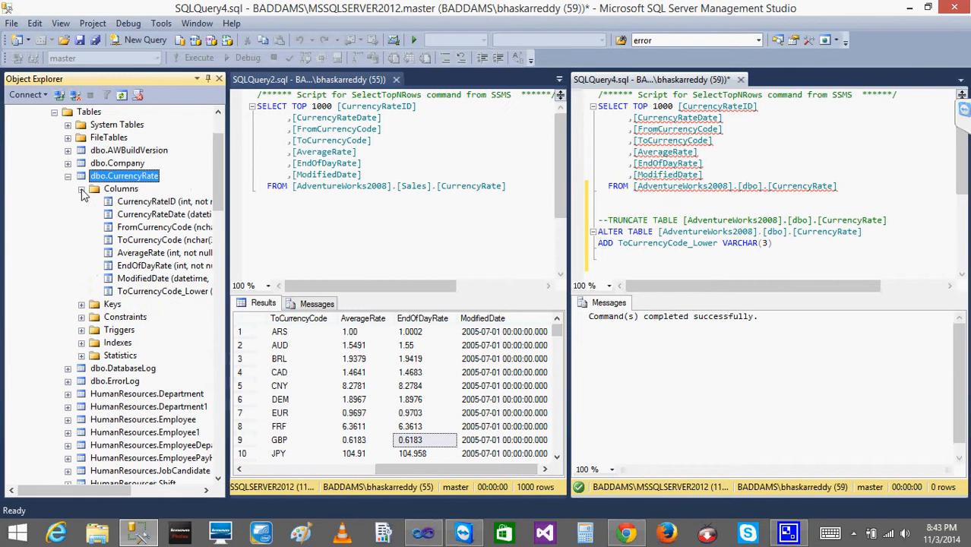
left_click(172, 241)
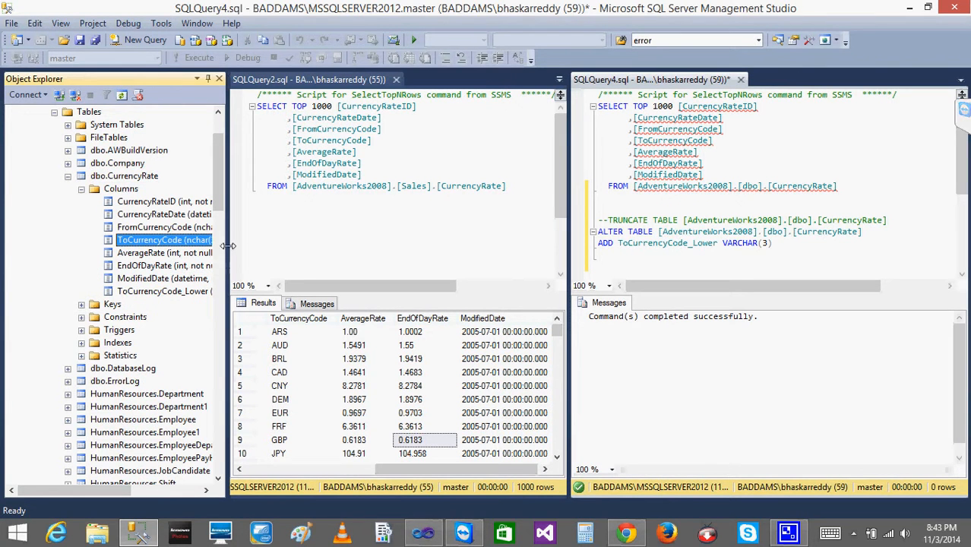
left_click_drag(229, 245, 319, 251)
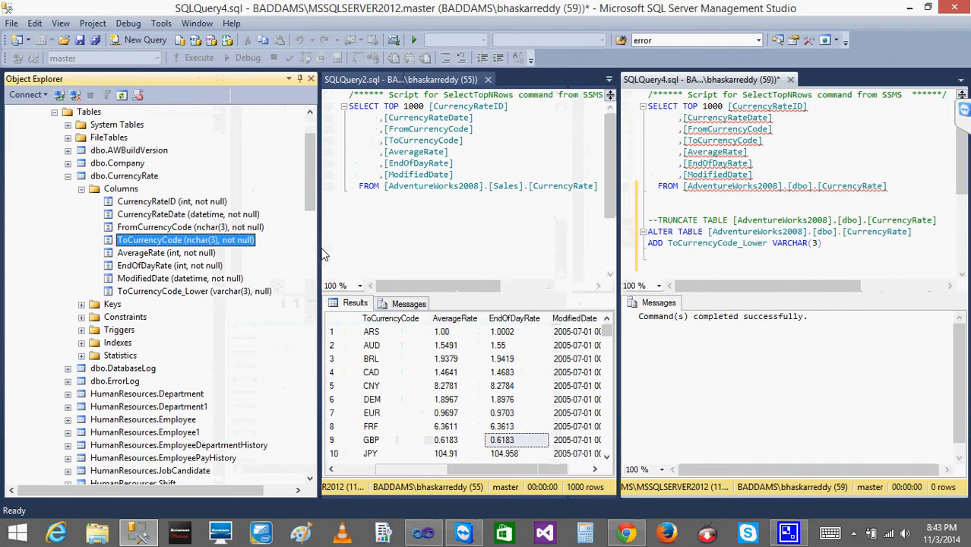
left_click(228, 245)
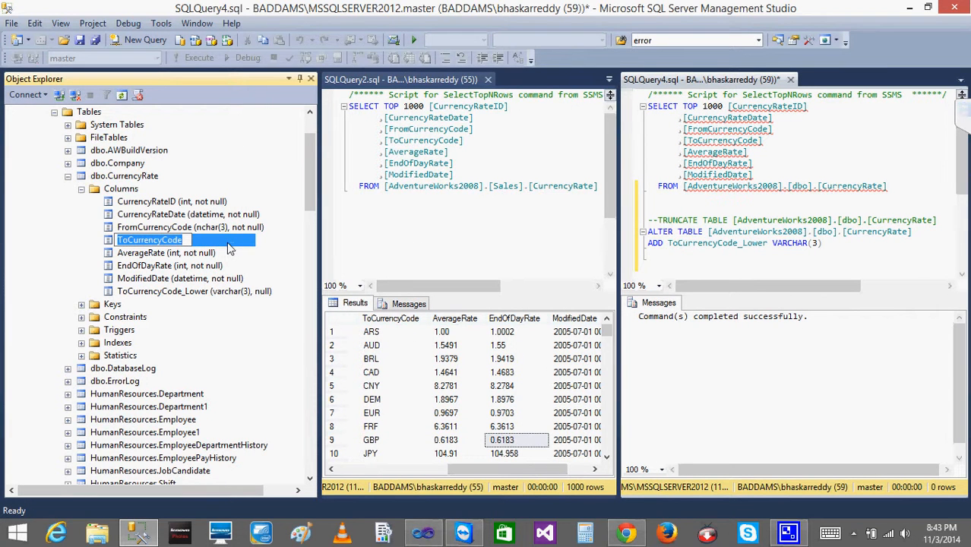
key("Escape")
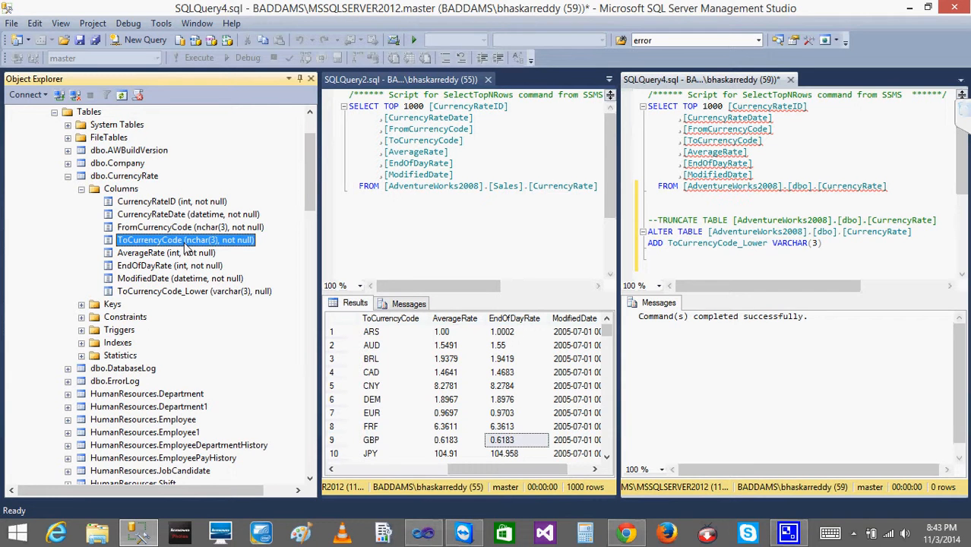
left_click(164, 293)
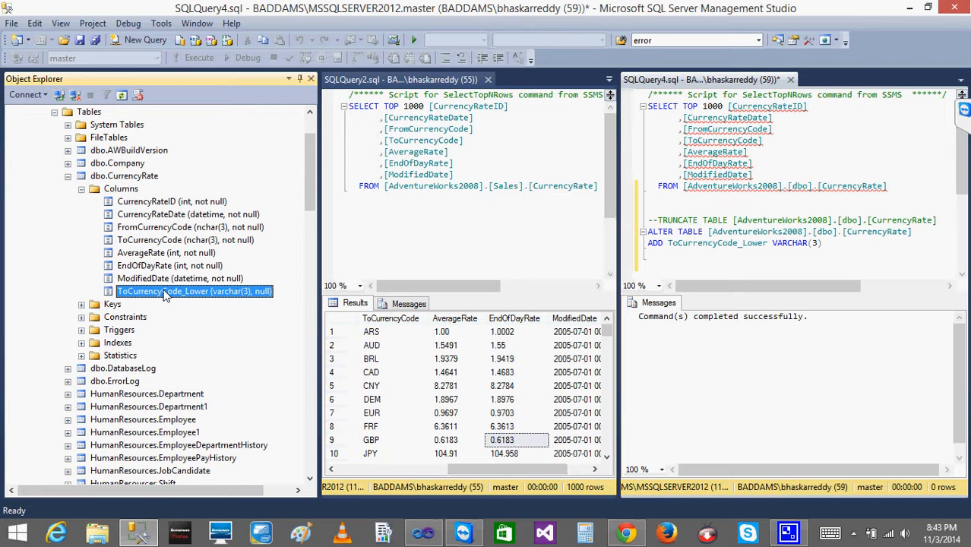
left_click(188, 241)
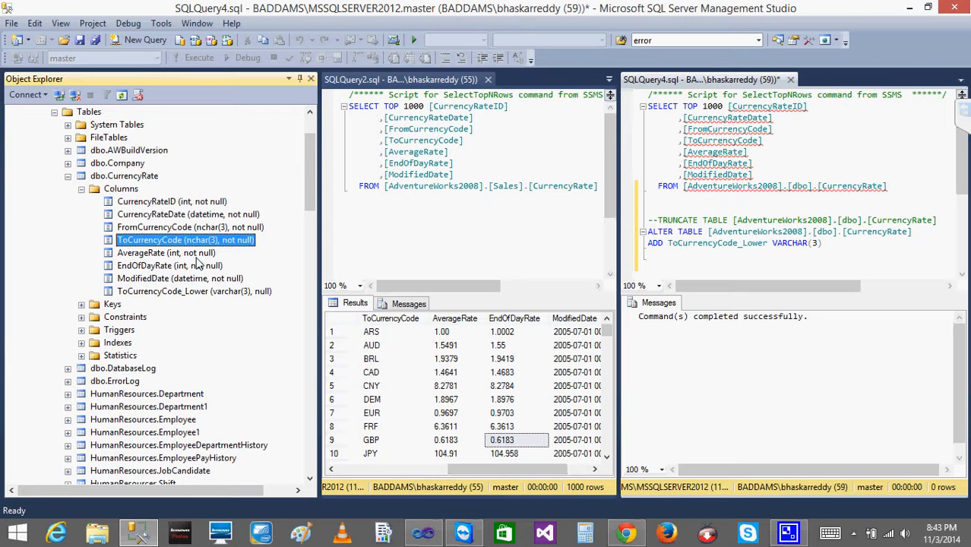
left_click(205, 294)
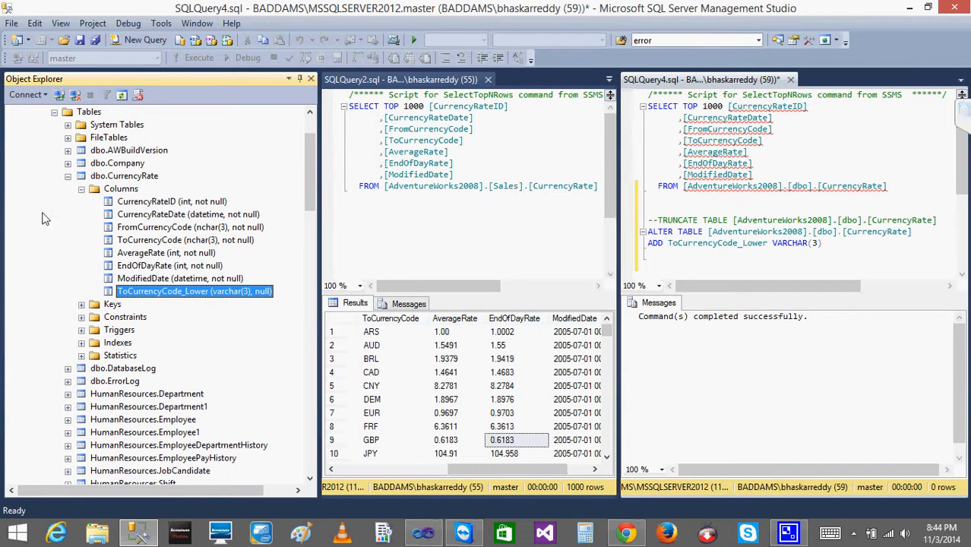
Close the Character Map editor, delete the path from Character Map to OLE DB Destination, and move the destination lower.
left_click(910, 8)
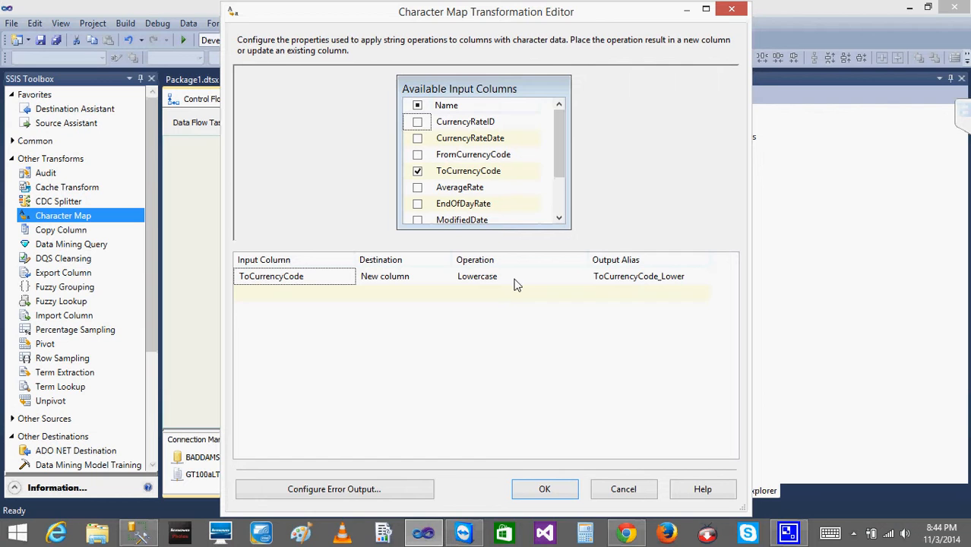
left_click(552, 490)
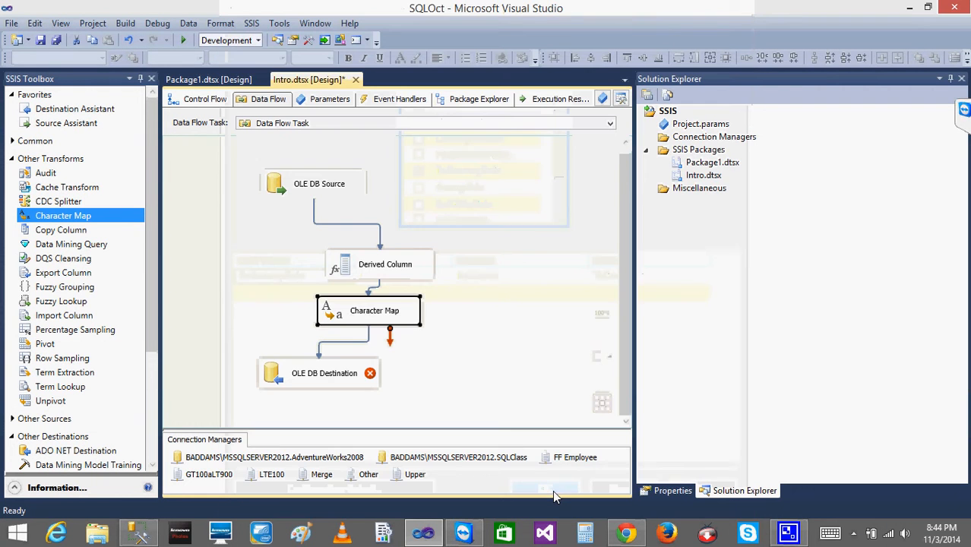
left_click(341, 343)
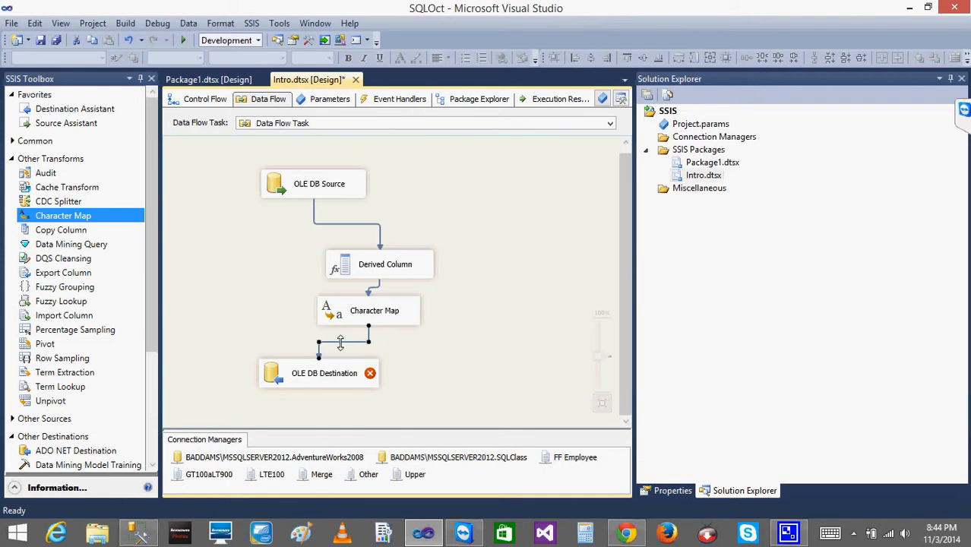
key("Delete")
left_click_drag(296, 379, 283, 392)
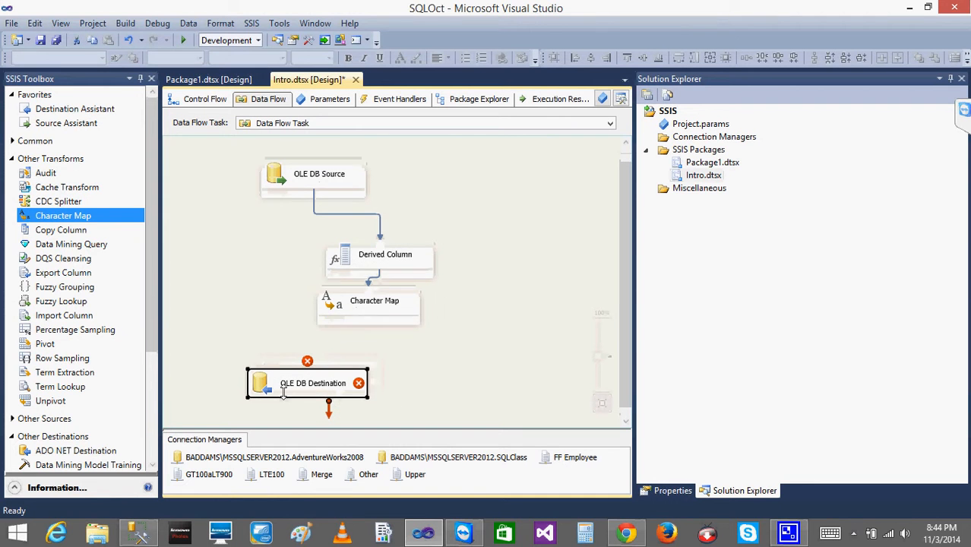
Add a Data Conversion transformation below the Character Map and connect the Character Map output to it.
left_click(12, 159)
left_click(12, 141)
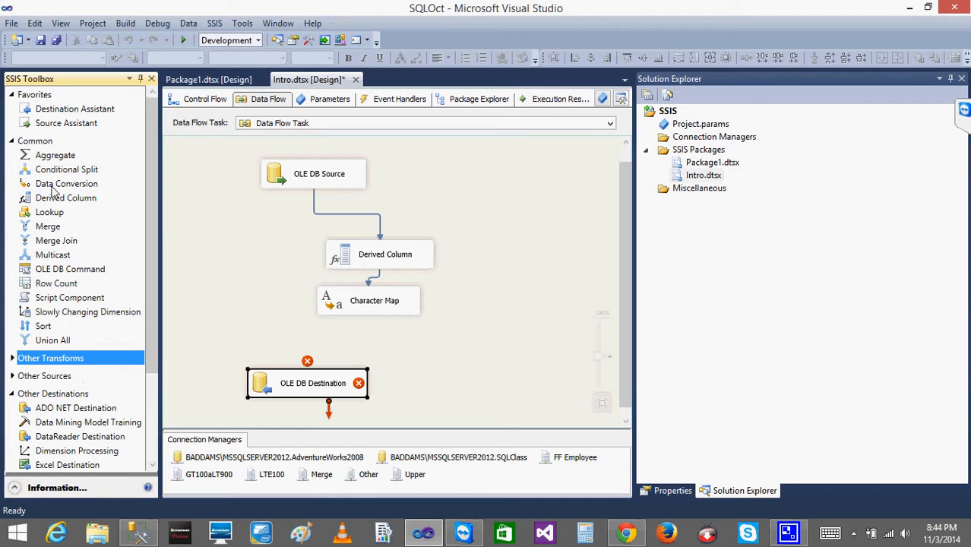
left_click_drag(53, 188, 394, 346)
left_click(361, 312)
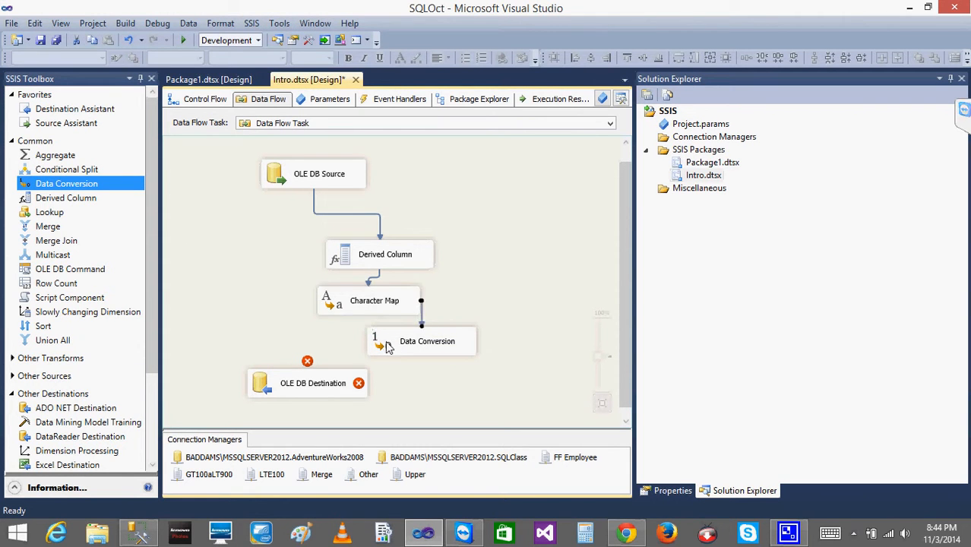
In the Data Conversion editor, select ToCurrencyCode_Lower as input and set its data type to string [DT_STR].
double_click(382, 347)
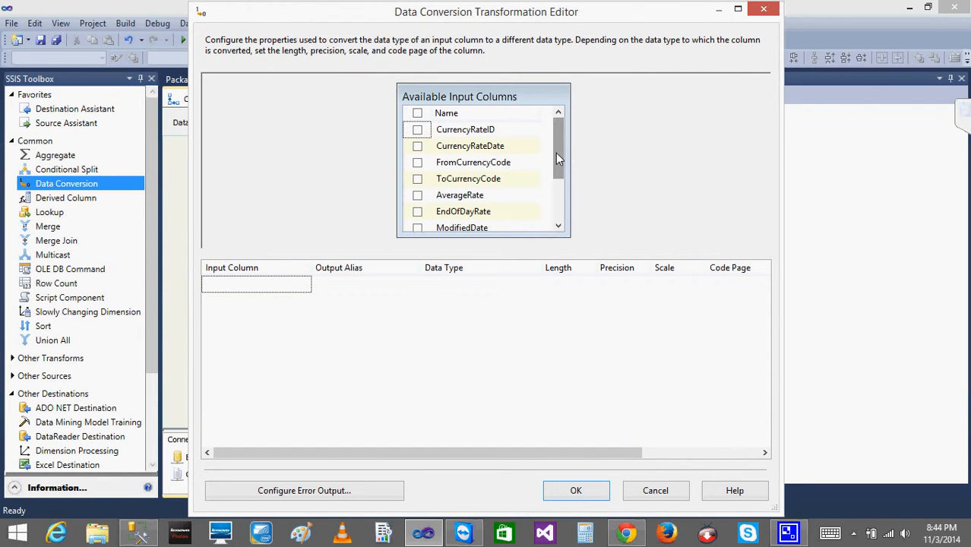
left_click_drag(555, 153, 557, 204)
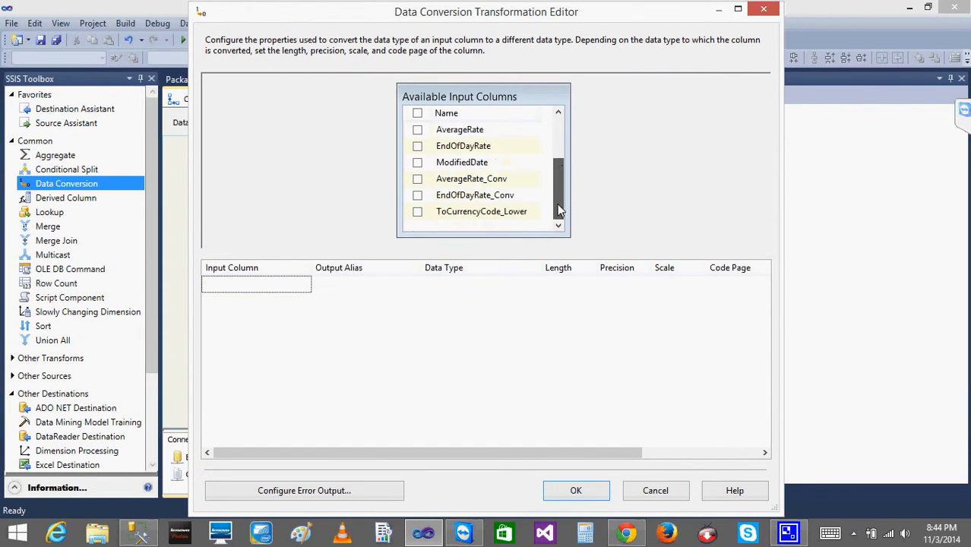
left_click(417, 212)
left_click(510, 290)
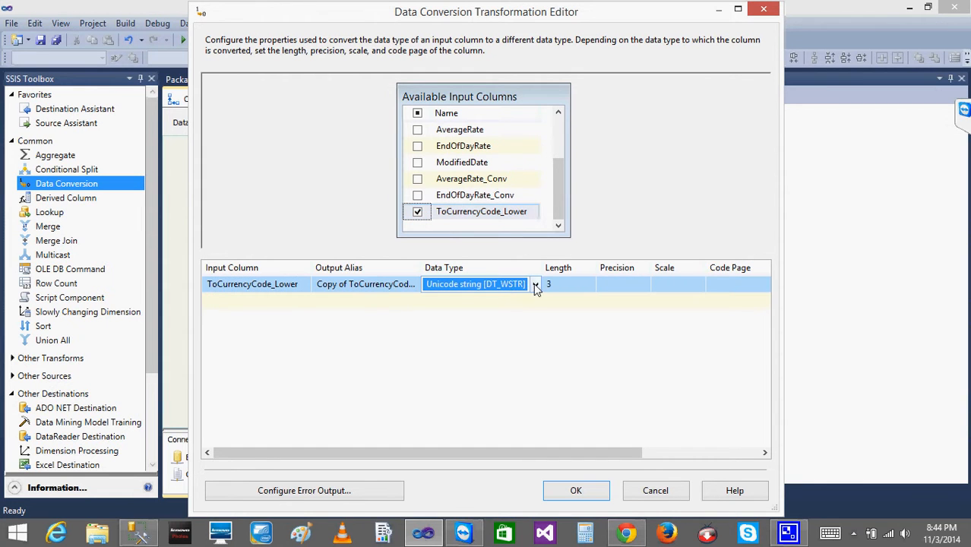
left_click(535, 285)
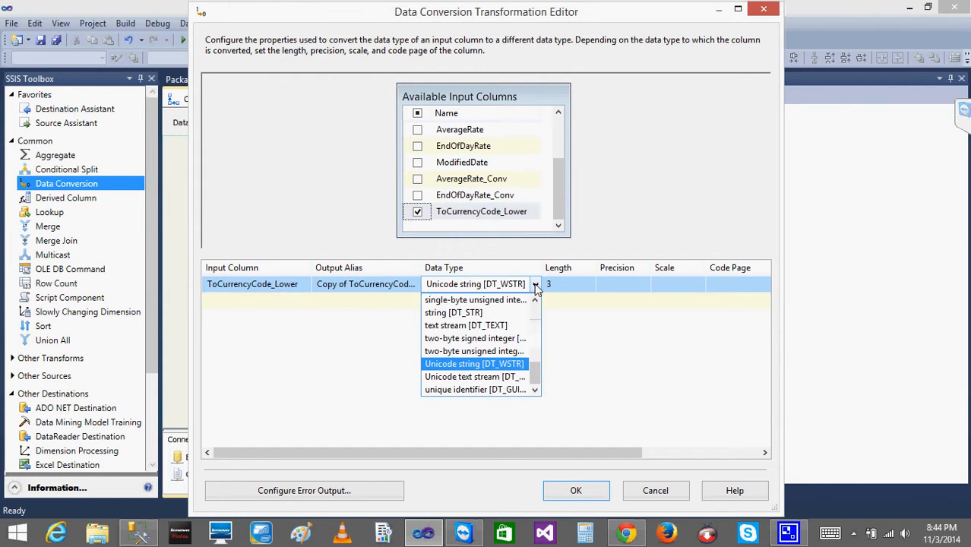
left_click(488, 313)
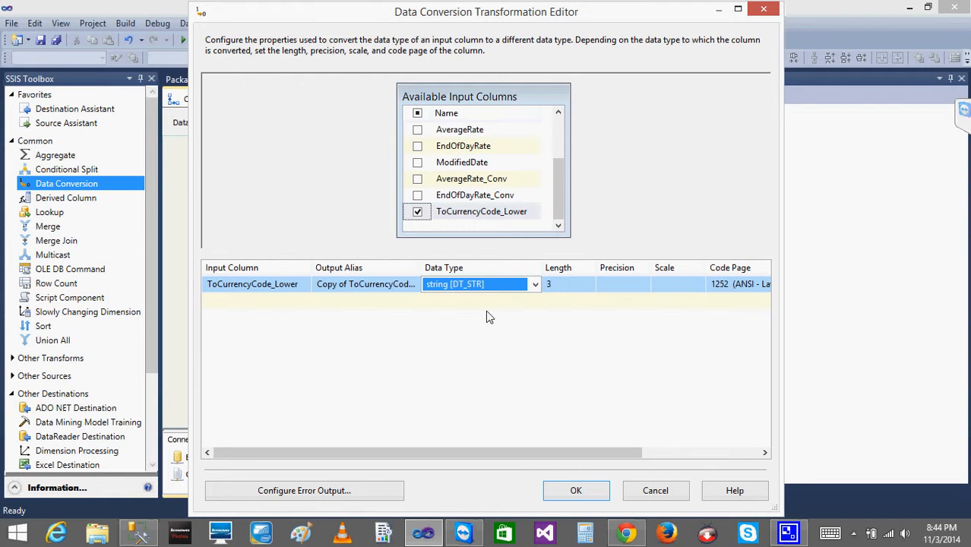
left_click(524, 328)
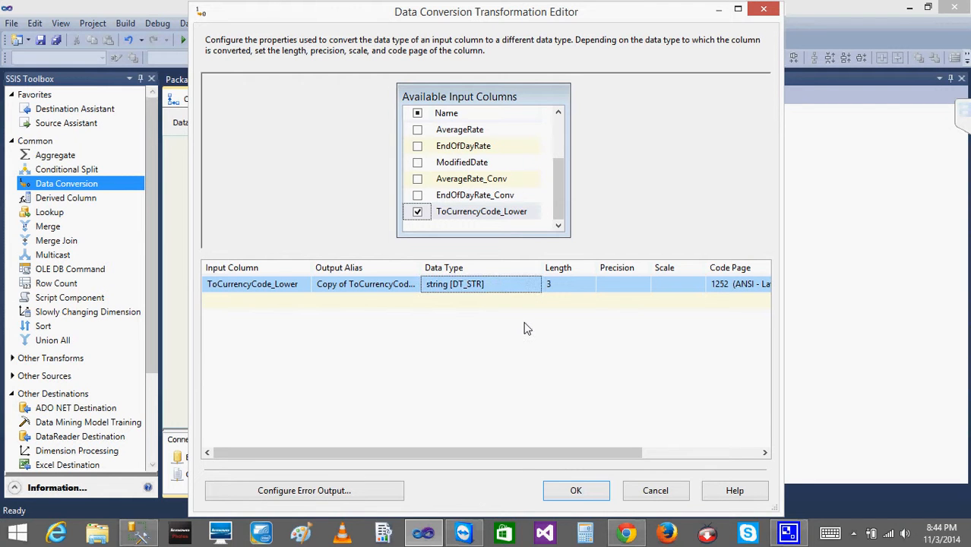
Rename the conversion's output alias to ToCurrencyCode_Lower_Conv and close the Data Conversion editor.
left_click(352, 285)
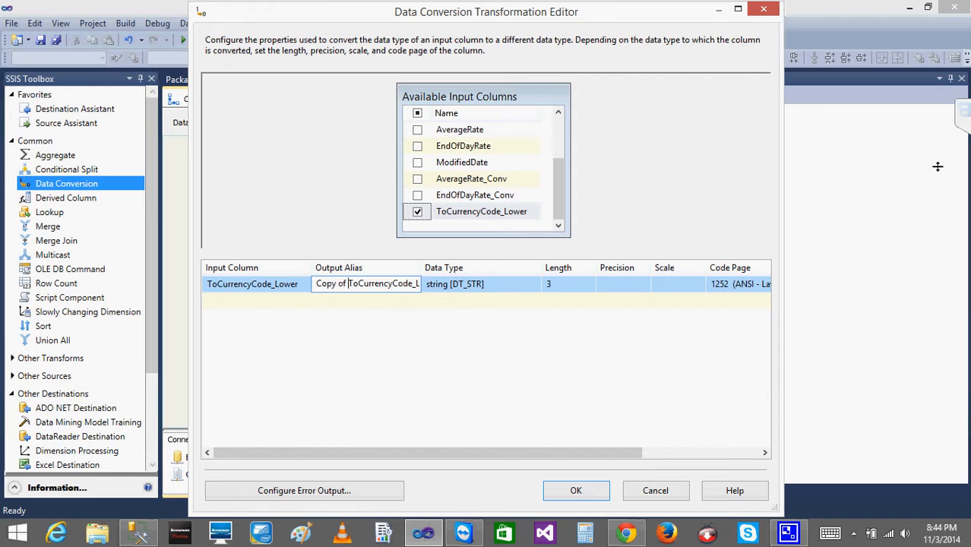
key("BackSpace")
key("BackSpace")
key("BackSpace")
key("BackSpace")
key("BackSpace")
key("BackSpace")
key("BackSpace")
key("BackSpace")
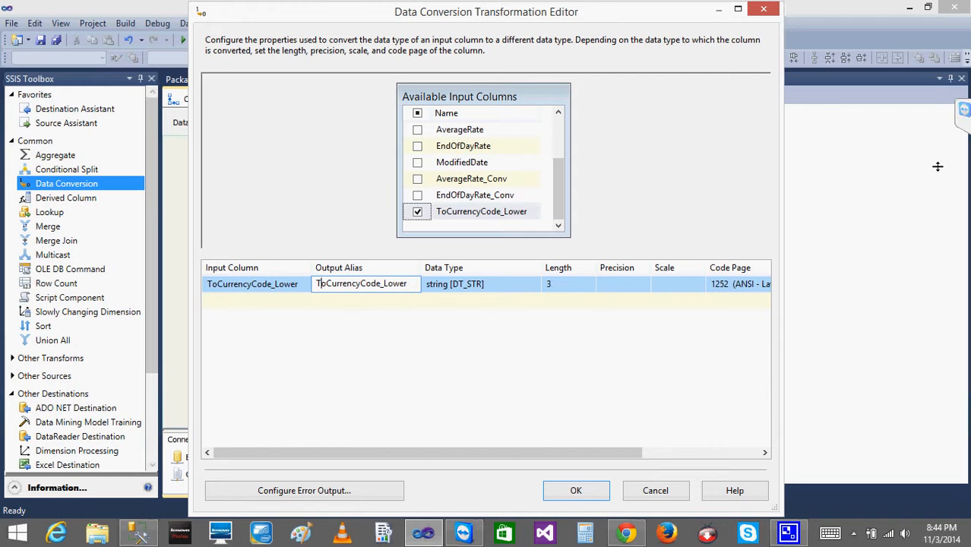
key("Right")
key("Right")
key("Right")
key("Right")
key("Right")
key("Right")
key("Right")
key("Right")
key("Right")
key("Right")
key("Right")
key("Right")
key("Right")
key("Right")
key("Right")
key("Right")
key("Right")
key("Right")
key("Right")
key("Right")
type("_Conv")
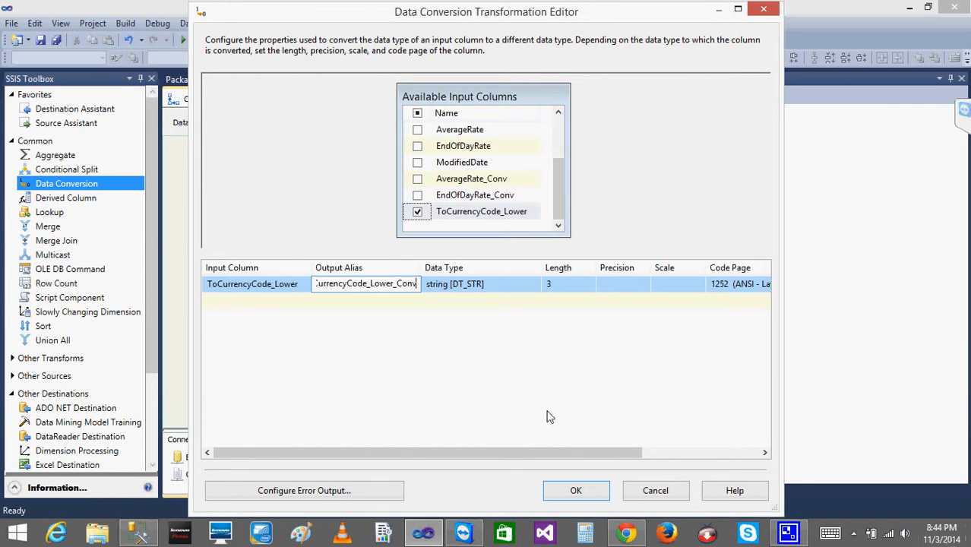
left_click(575, 490)
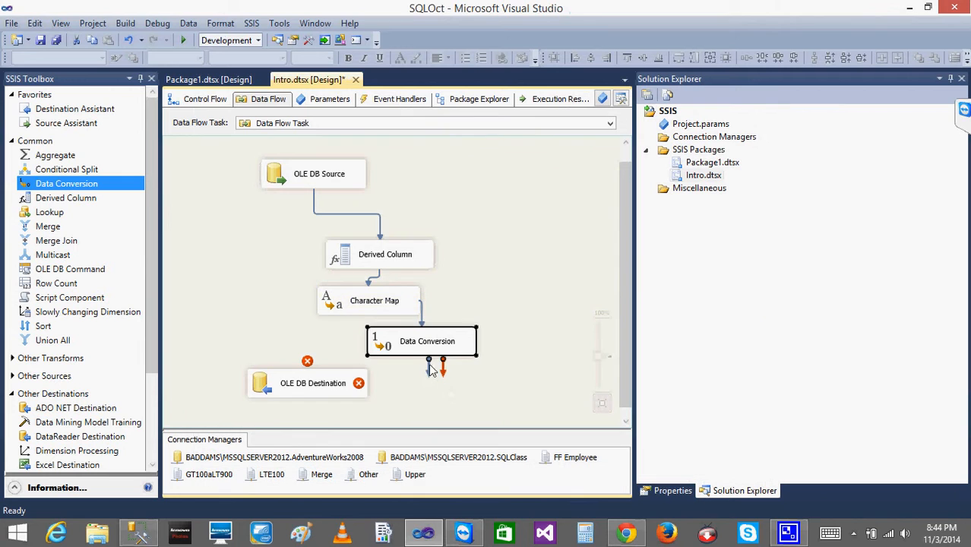
Connect the Data Conversion output to the OLE DB Destination.
left_click_drag(430, 366, 333, 389)
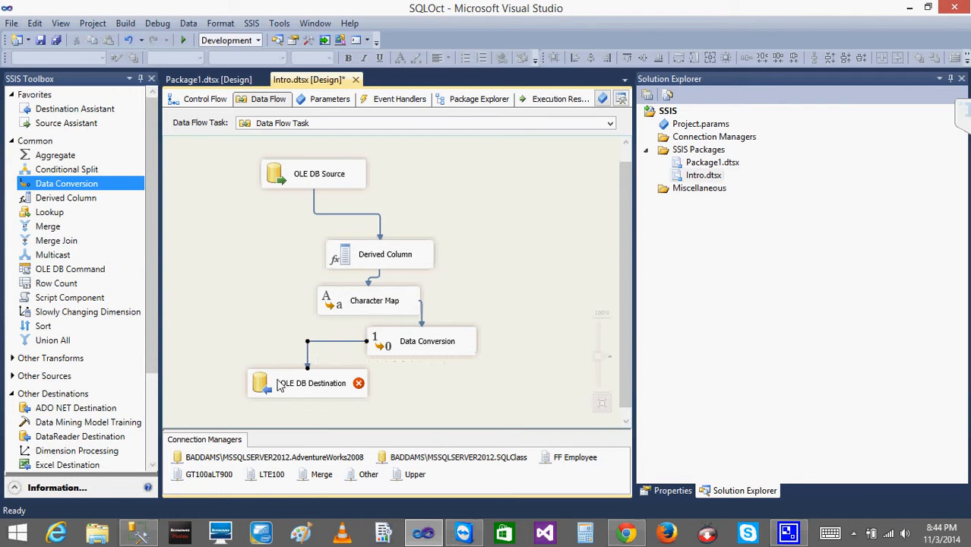
left_click(359, 304)
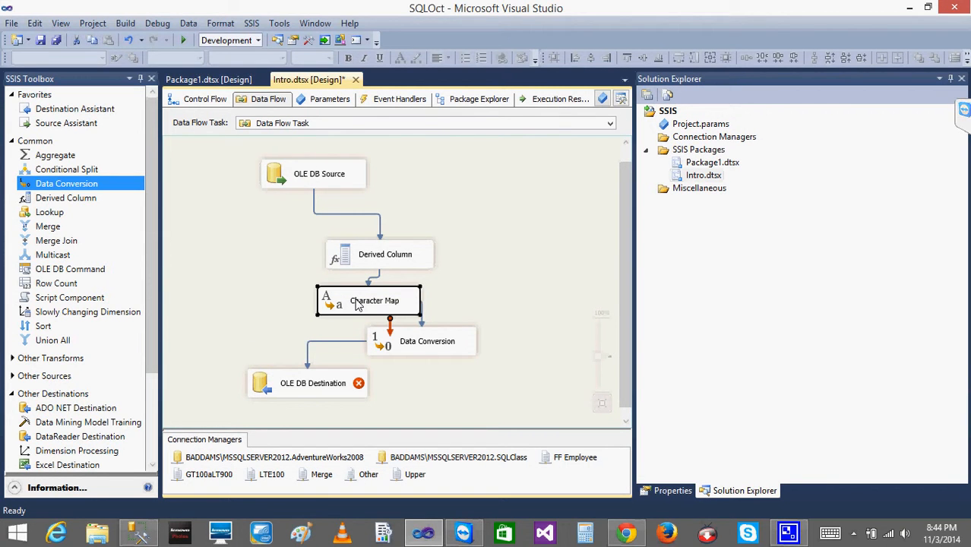
left_click(422, 342)
left_click(275, 391)
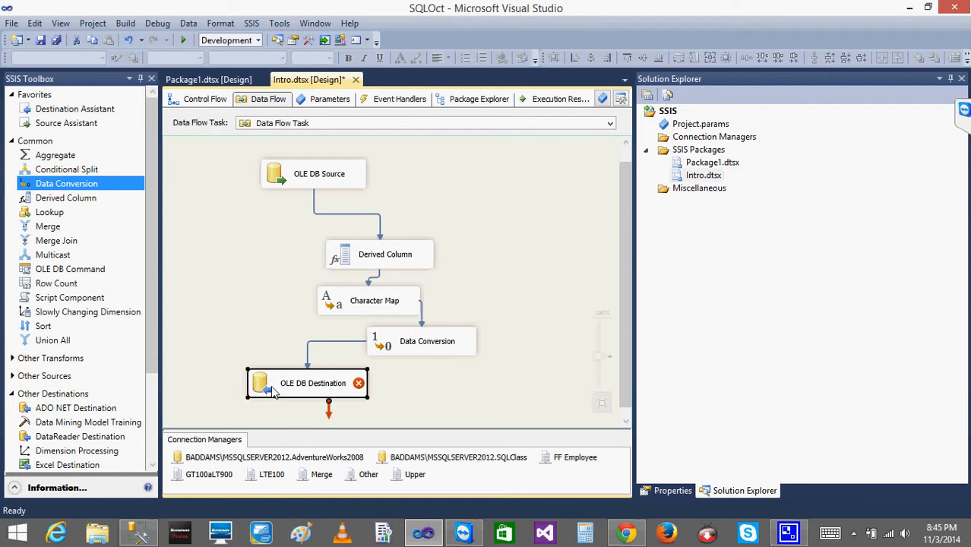
In the OLE DB Destination mappings, map ToCurrencyCode_Lower_Conv to the ToCurrencyCode_Lower destination column.
double_click(275, 391)
left_click(231, 107)
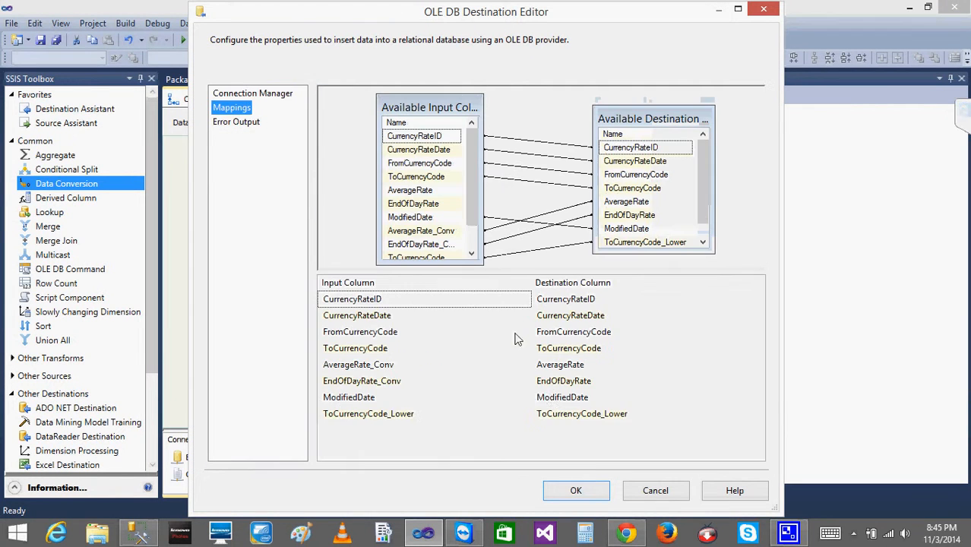
left_click(519, 413)
left_click(524, 414)
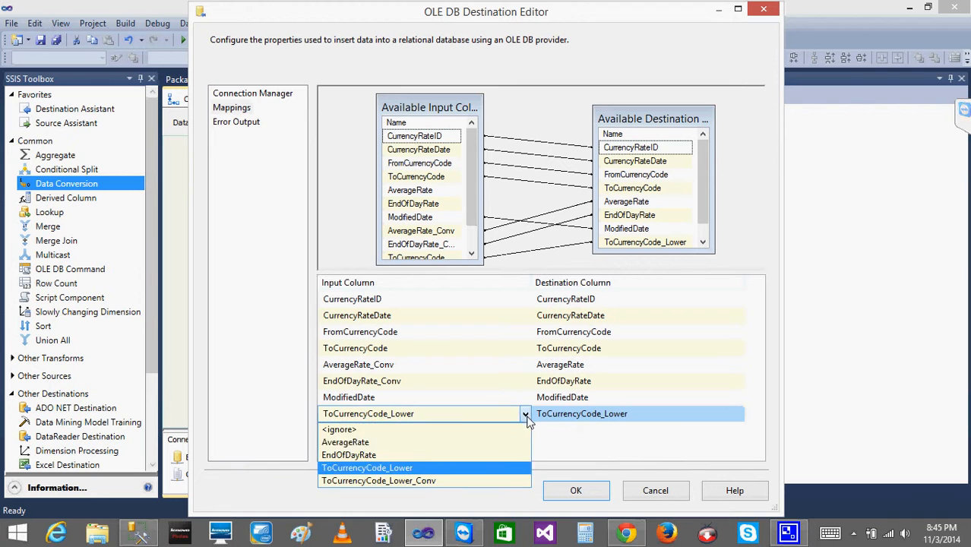
left_click(416, 483)
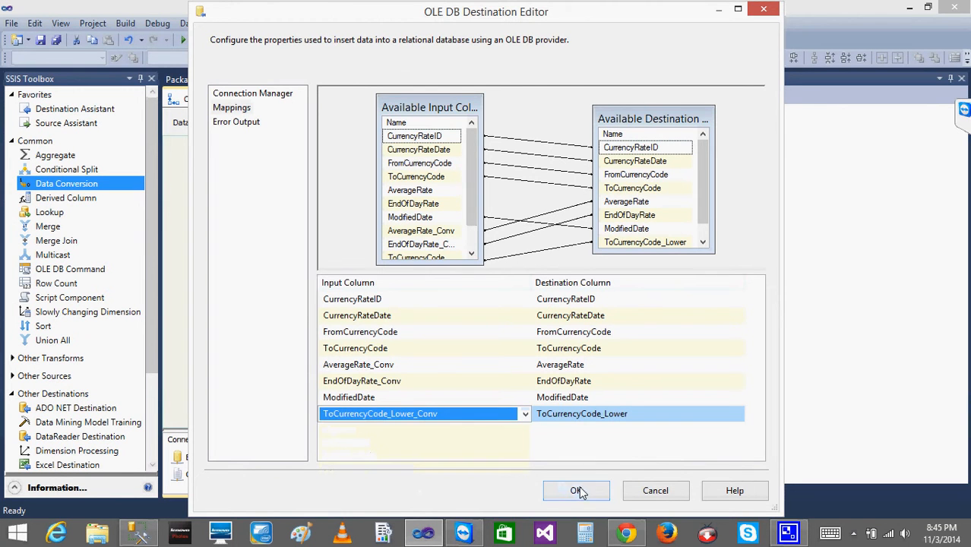
left_click(578, 491)
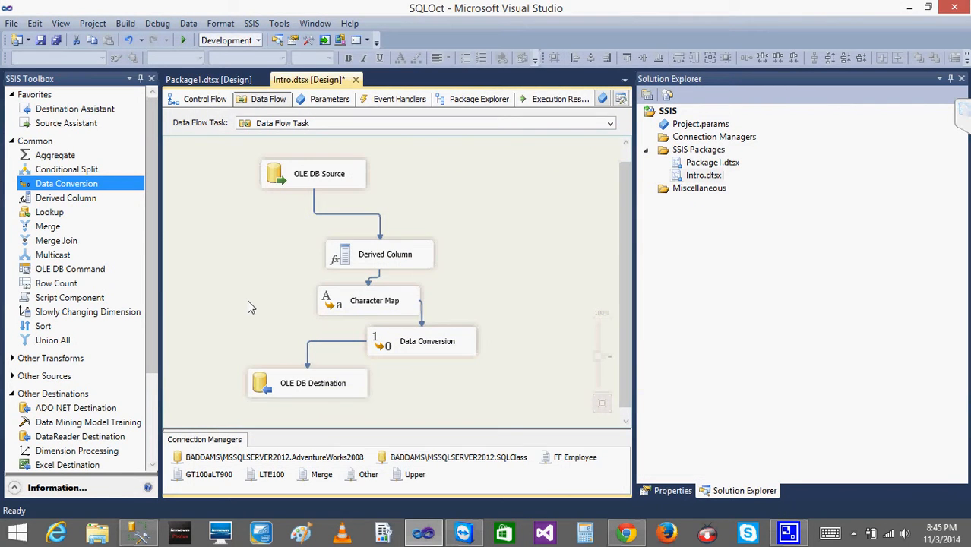
Reopen the Character Map and Data Conversion editors to review their settings without changes.
left_click(349, 310)
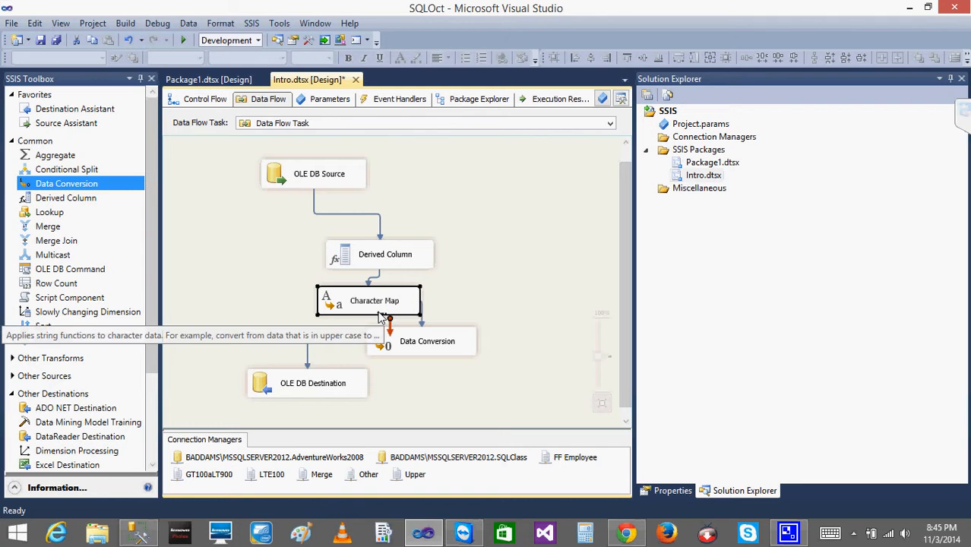
left_click_drag(384, 308, 470, 301)
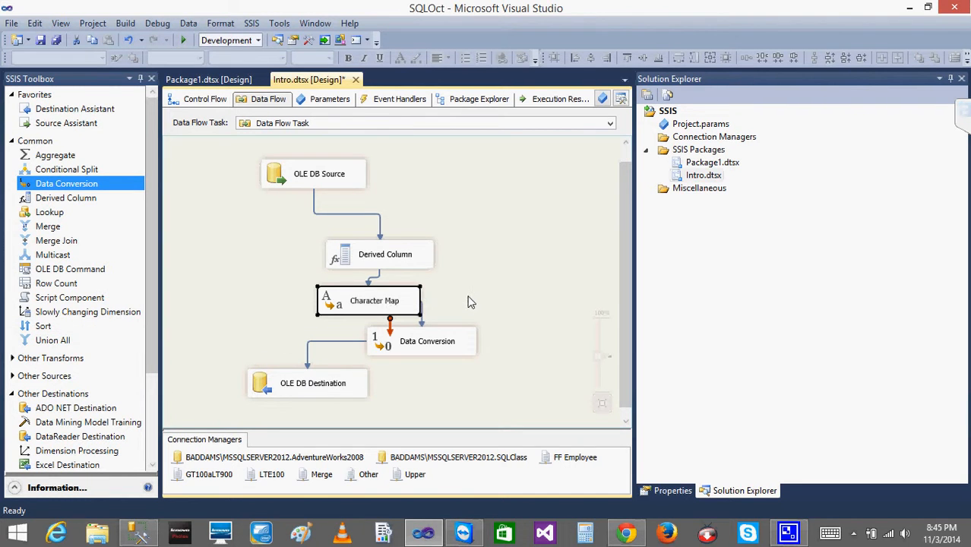
double_click(339, 296)
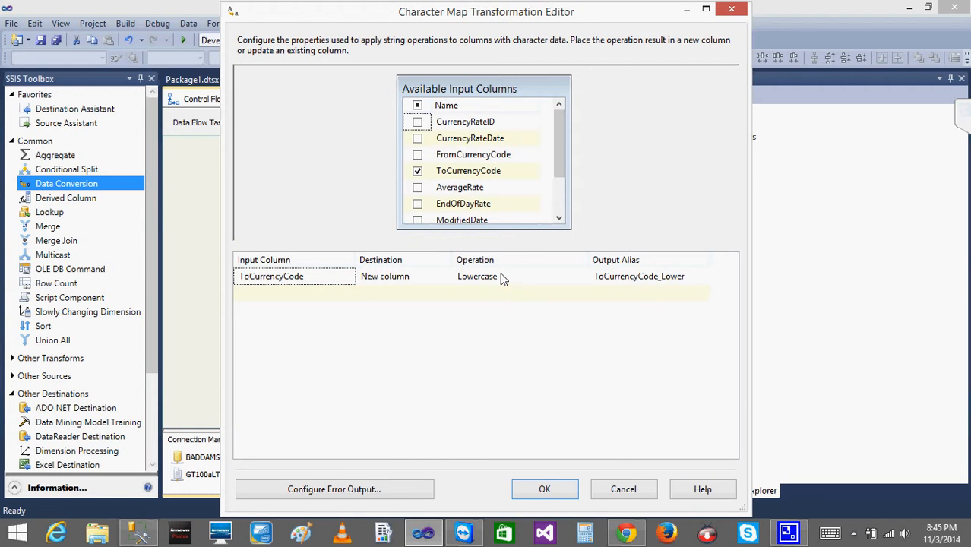
left_click(635, 494)
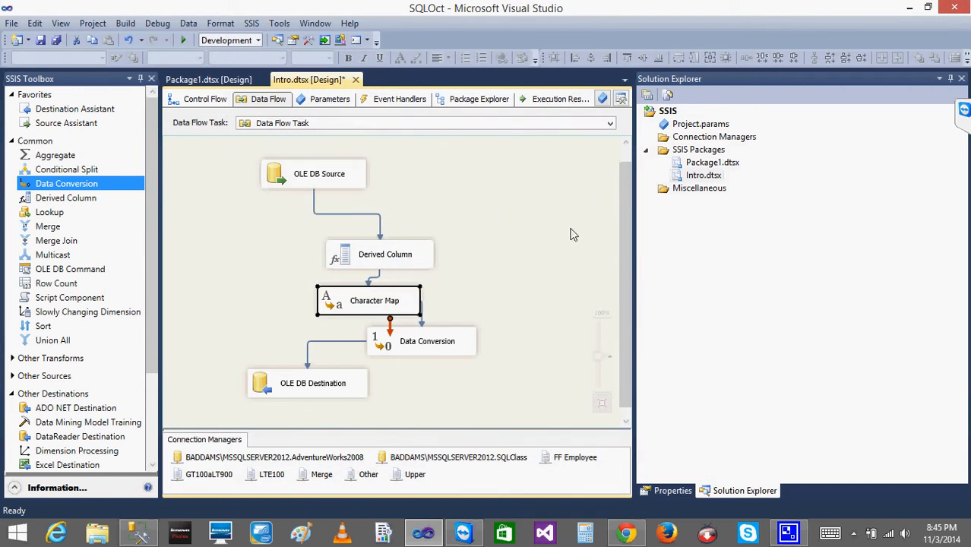
double_click(385, 350)
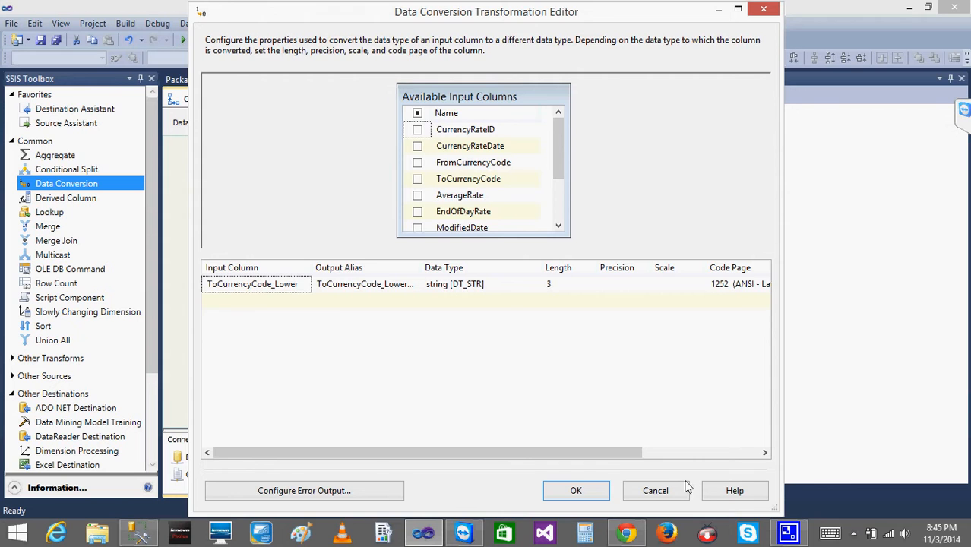
left_click(646, 491)
Open the Derived Column editor to review its conversion expressions without changes.
left_click(351, 310)
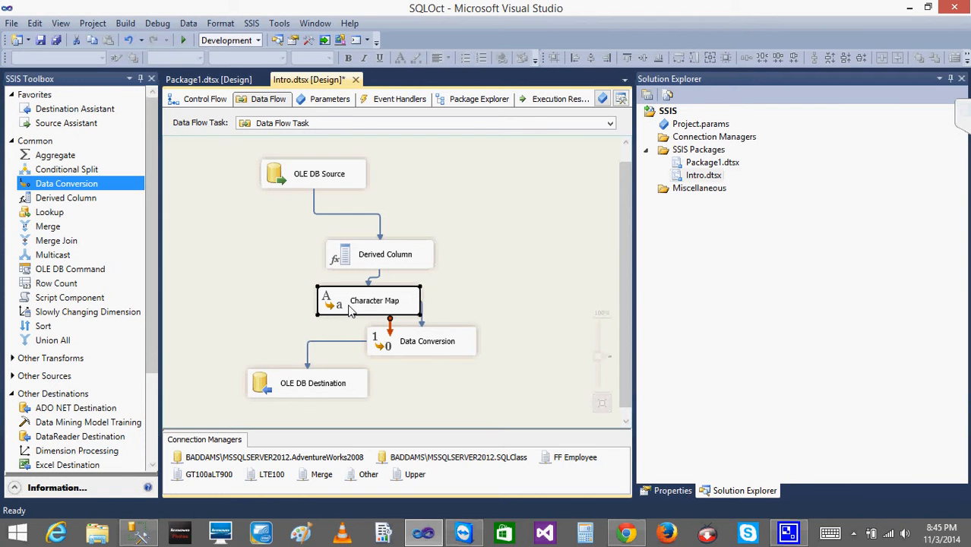
left_click(383, 344)
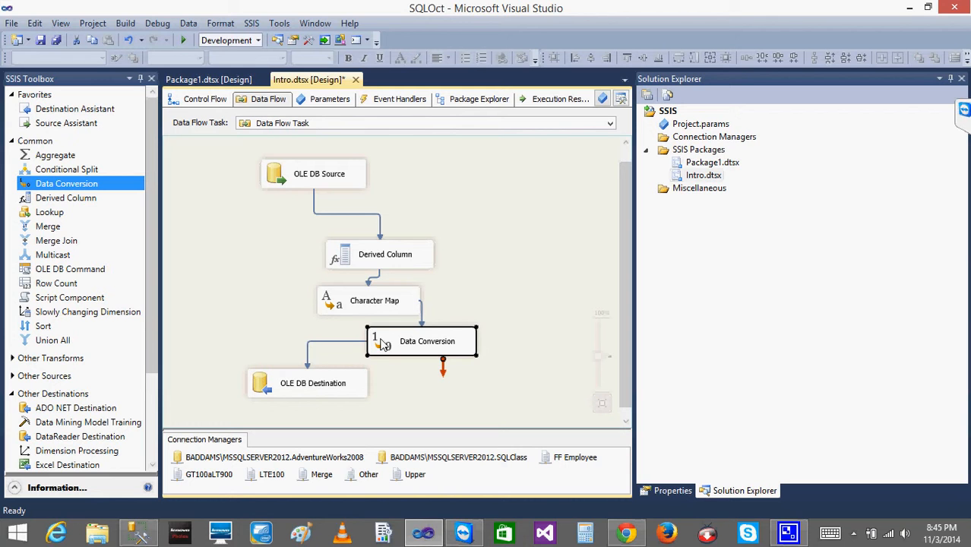
left_click(349, 311)
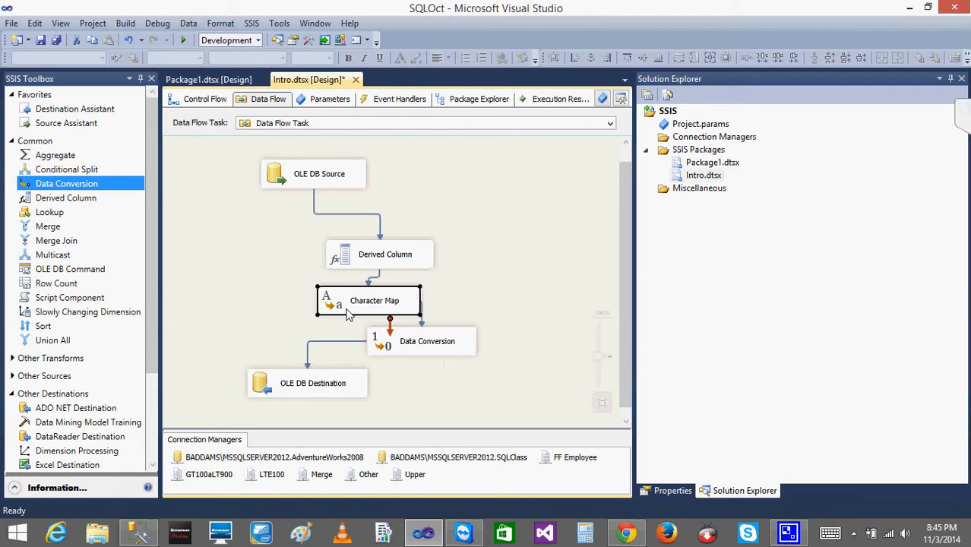
left_click(398, 347)
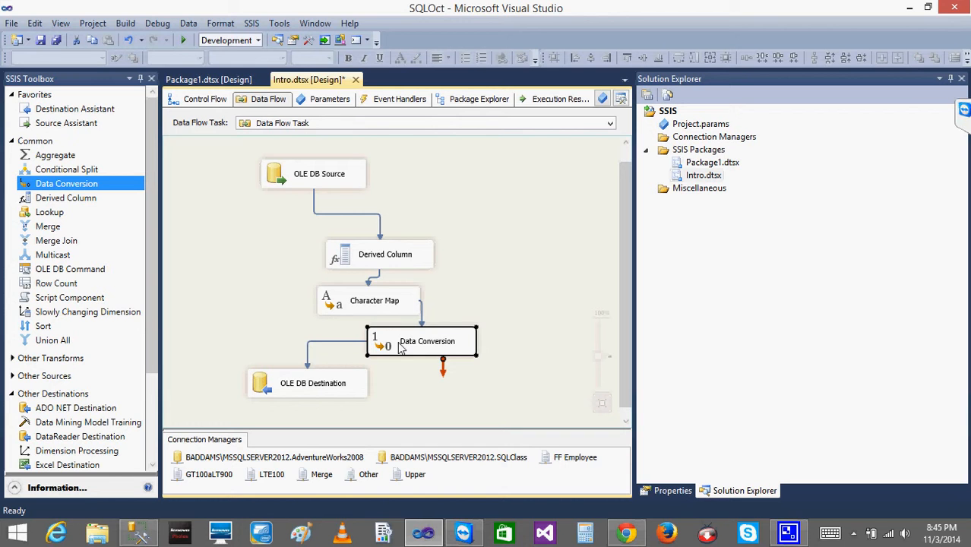
left_click(357, 302)
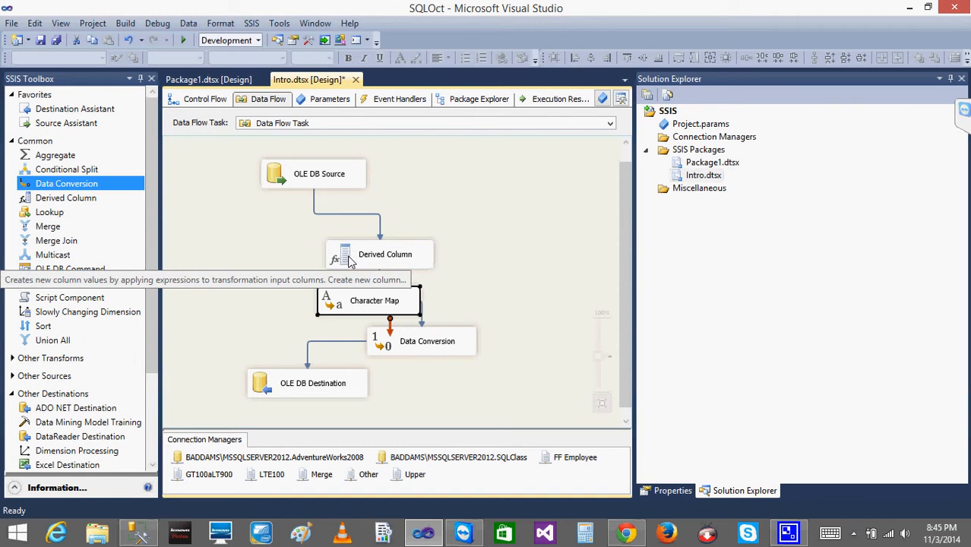
double_click(351, 261)
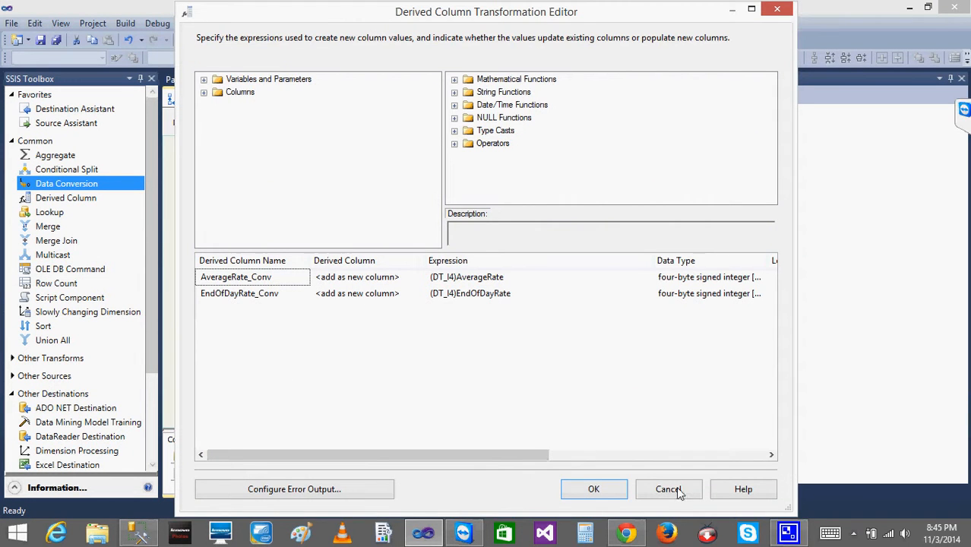
left_click(669, 489)
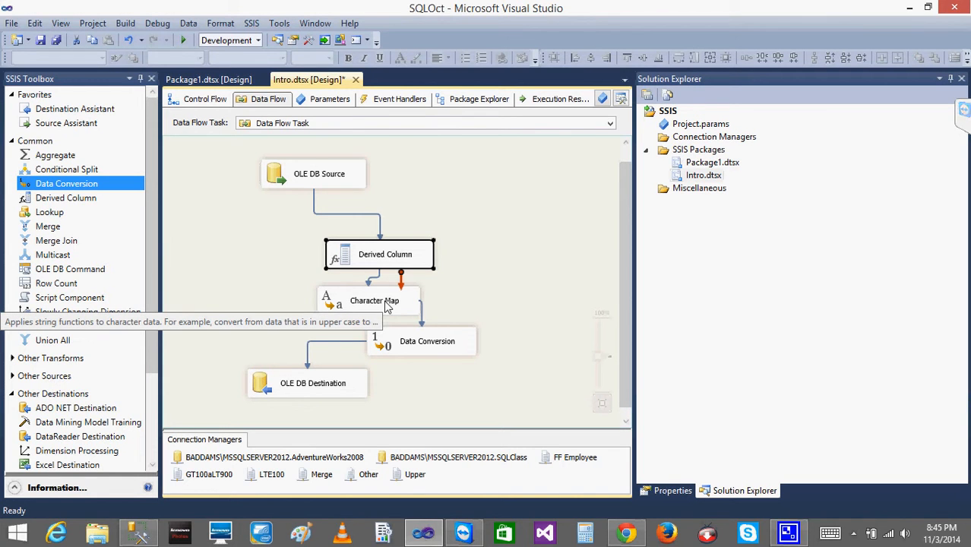
left_click(507, 298)
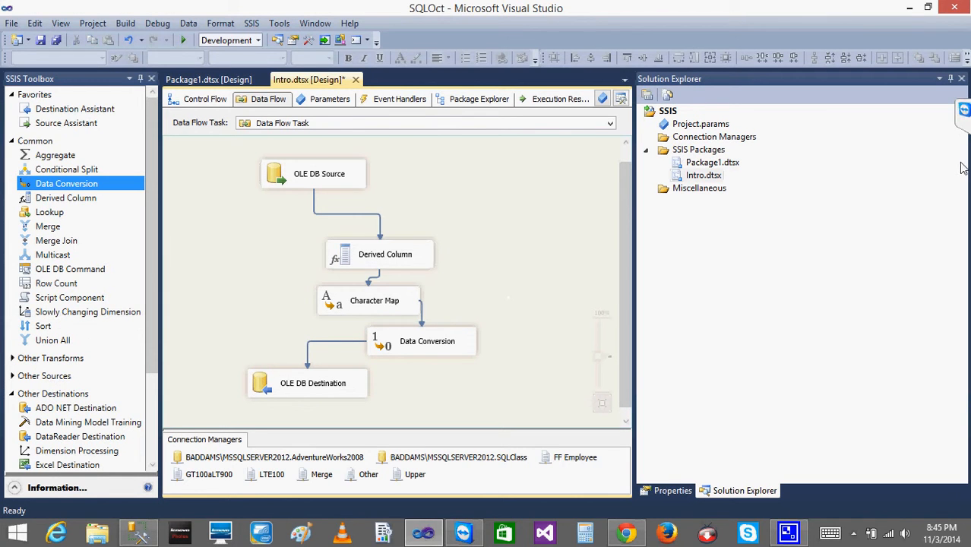
left_click(964, 114)
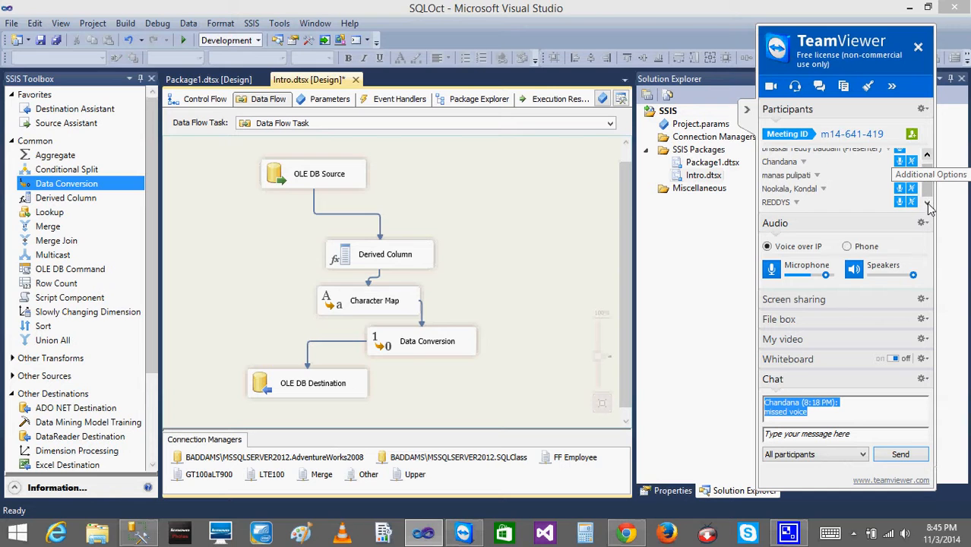
left_click(928, 155)
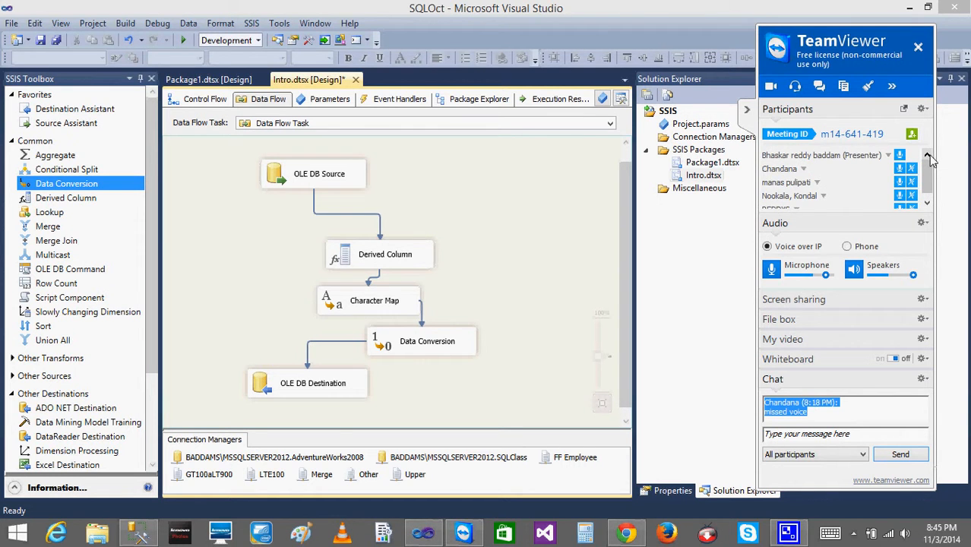
left_click(745, 109)
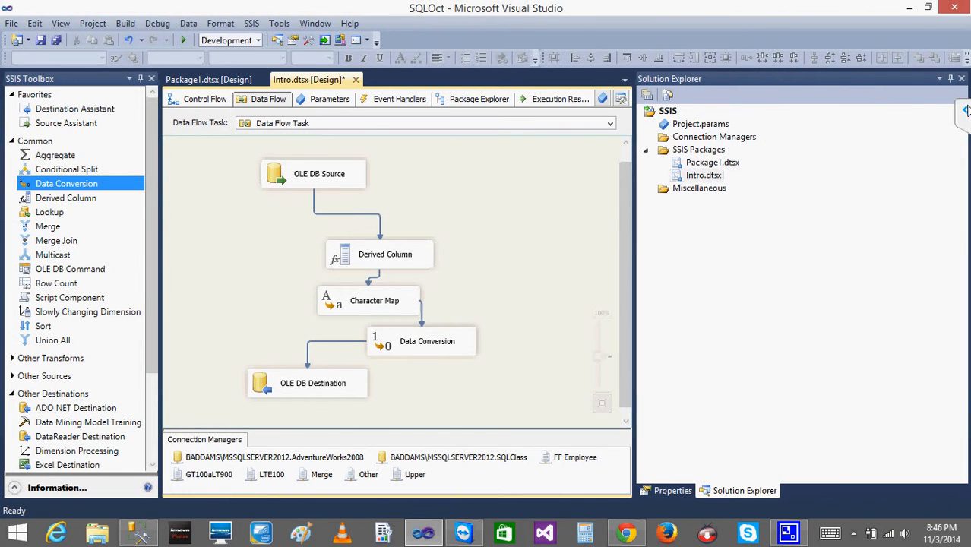
left_click(963, 109)
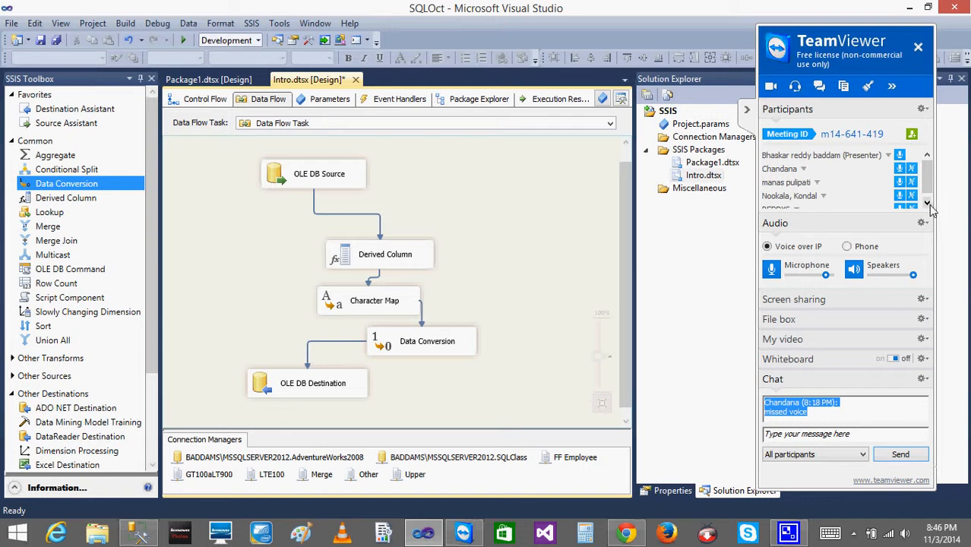
left_click(927, 202)
left_click(926, 154)
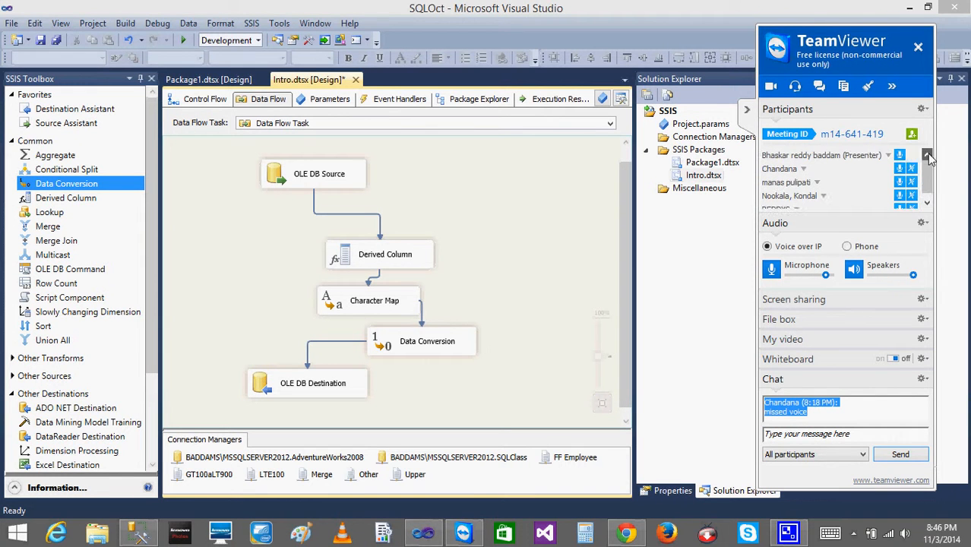
left_click(747, 111)
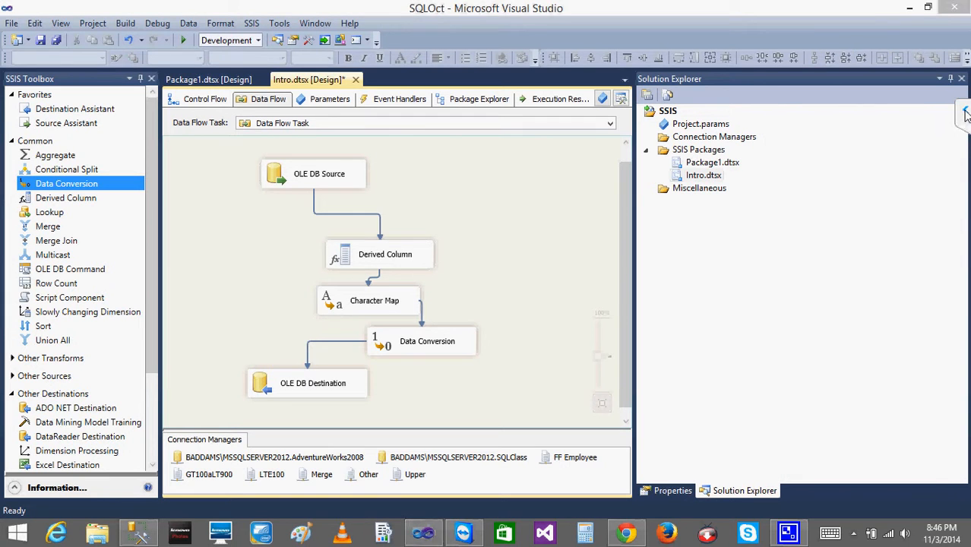
left_click(965, 111)
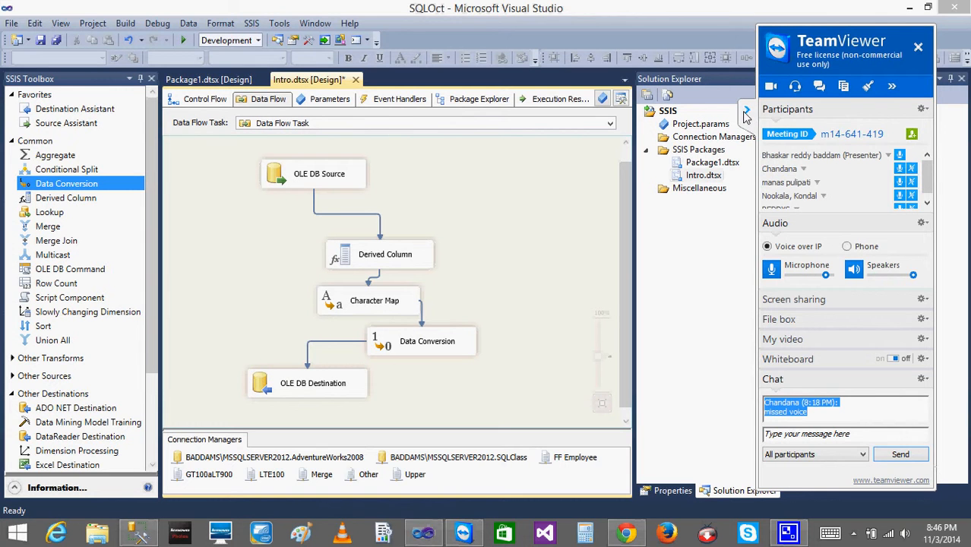
left_click(745, 114)
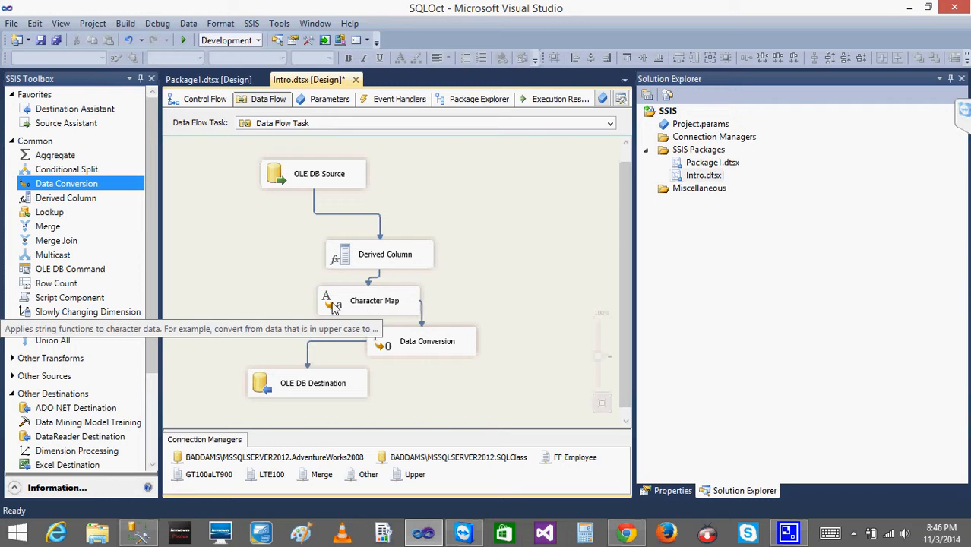
Delete the Character Map and Data Conversion transformations from the data flow.
left_click(343, 260)
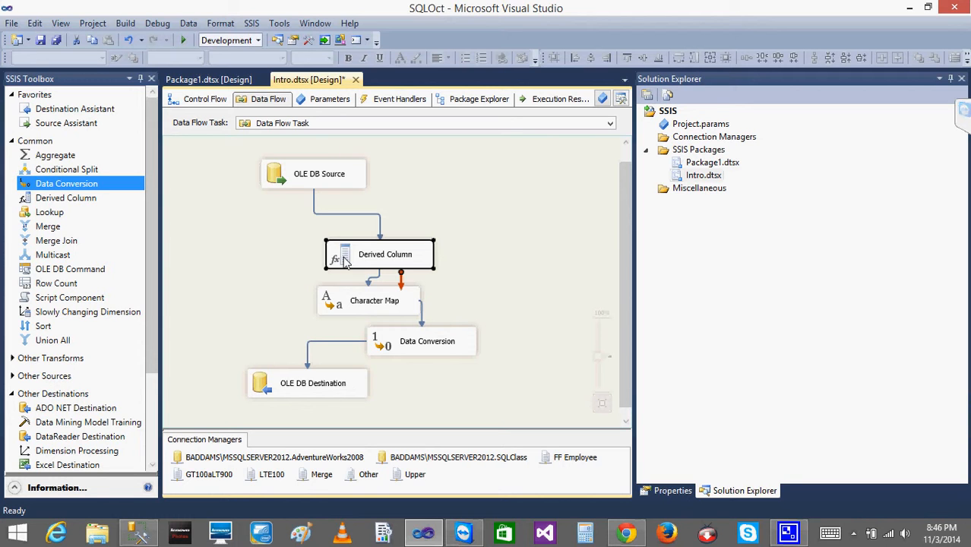
left_click(362, 303)
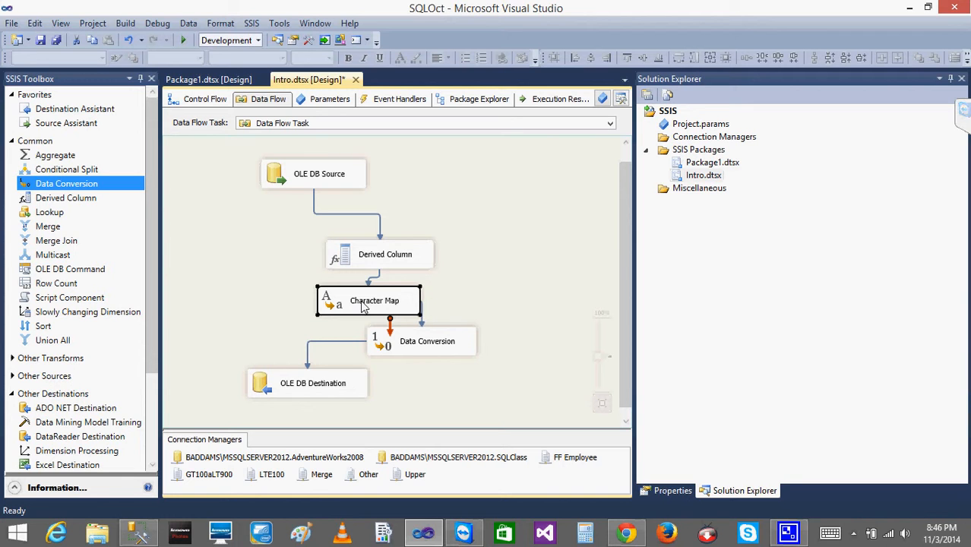
left_click(521, 244)
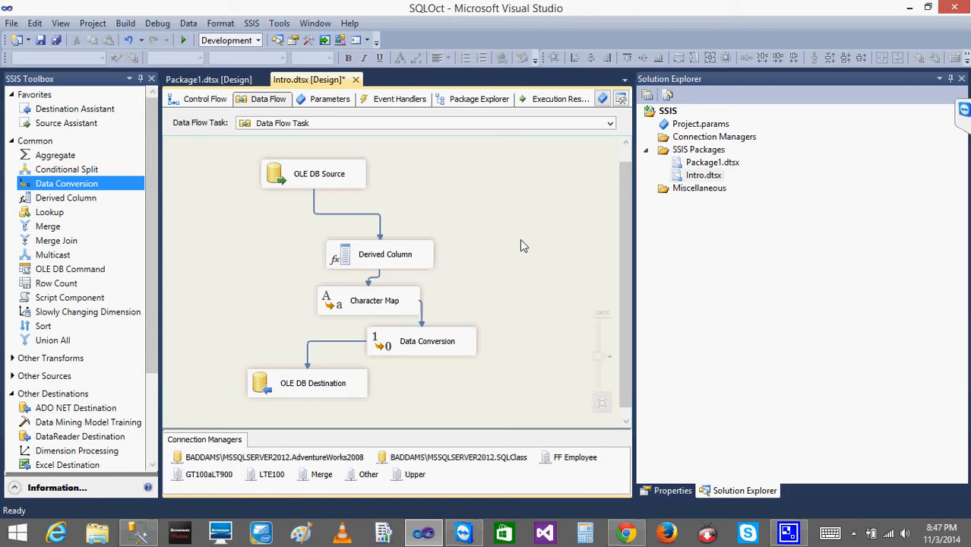
left_click(362, 305)
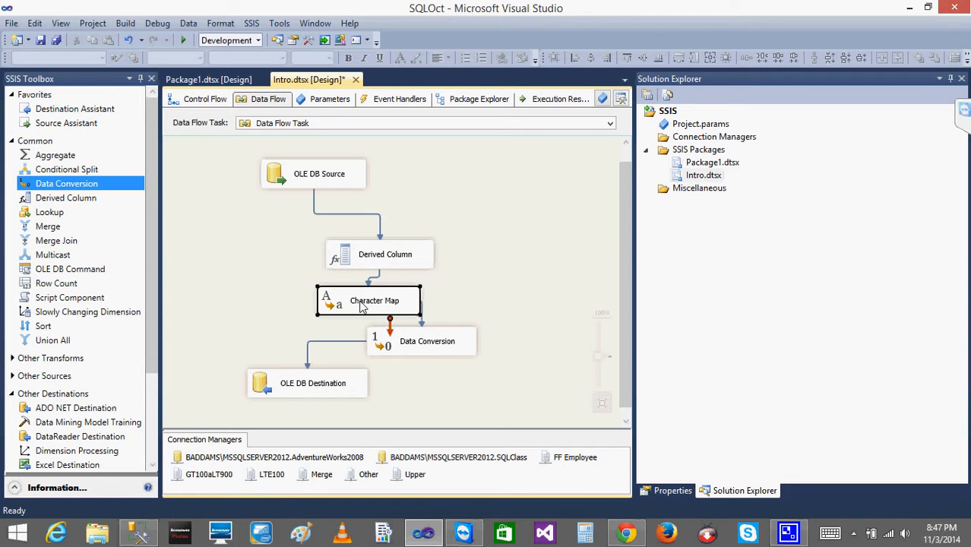
left_click(408, 347)
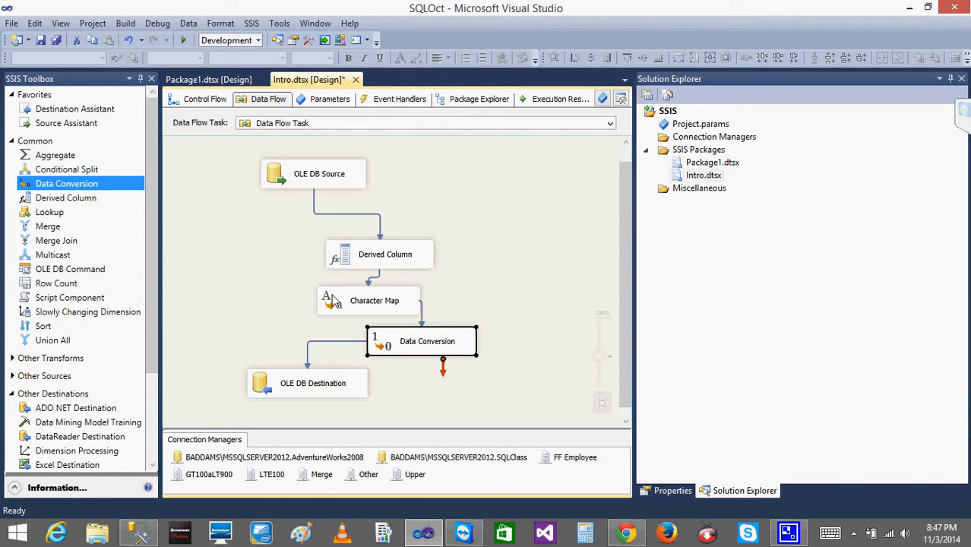
left_click(331, 302)
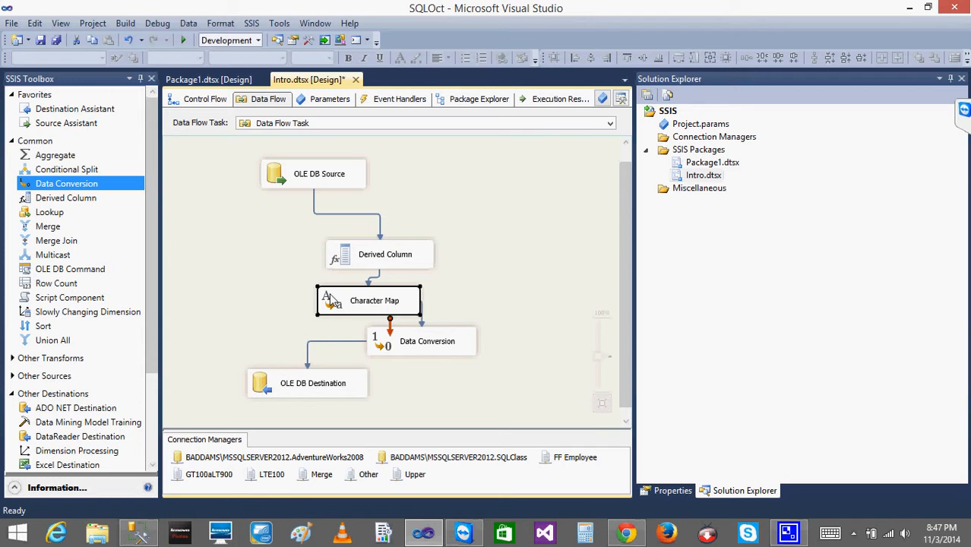
left_click(386, 350)
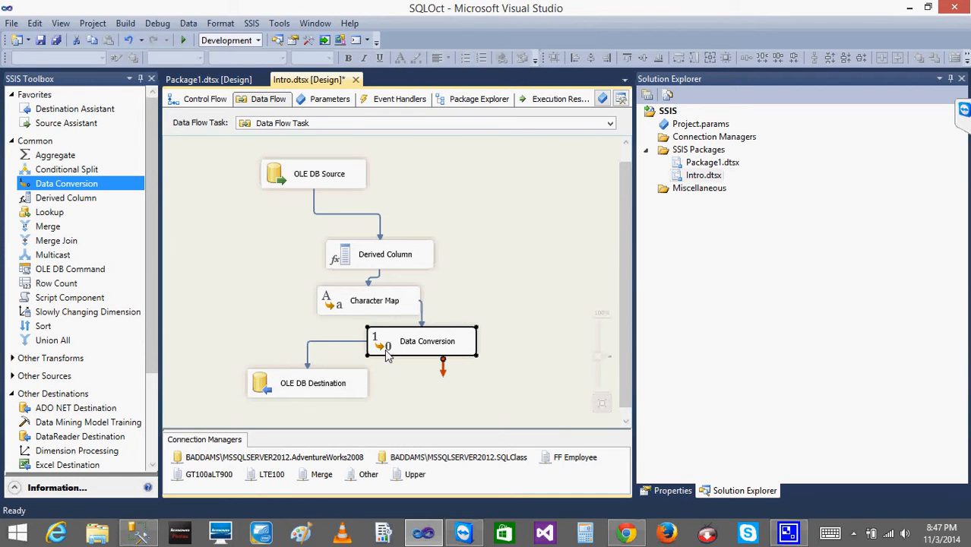
left_click(354, 303)
left_click(393, 345)
left_click(337, 311)
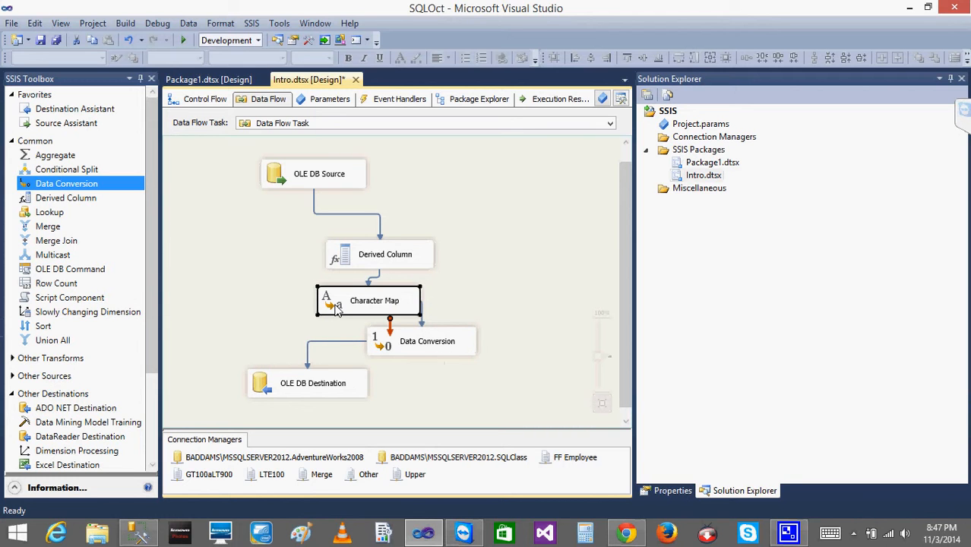
key("Delete")
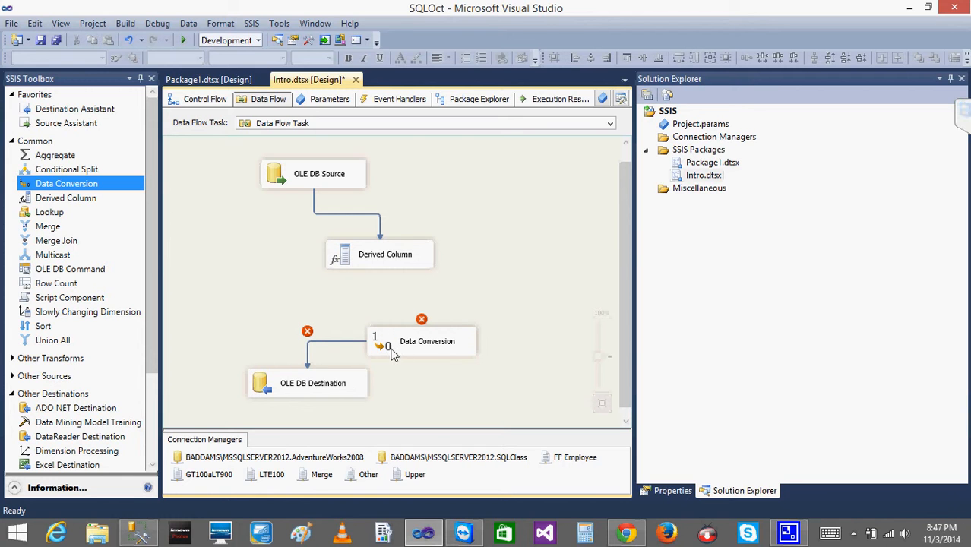
left_click(390, 349)
key("Delete")
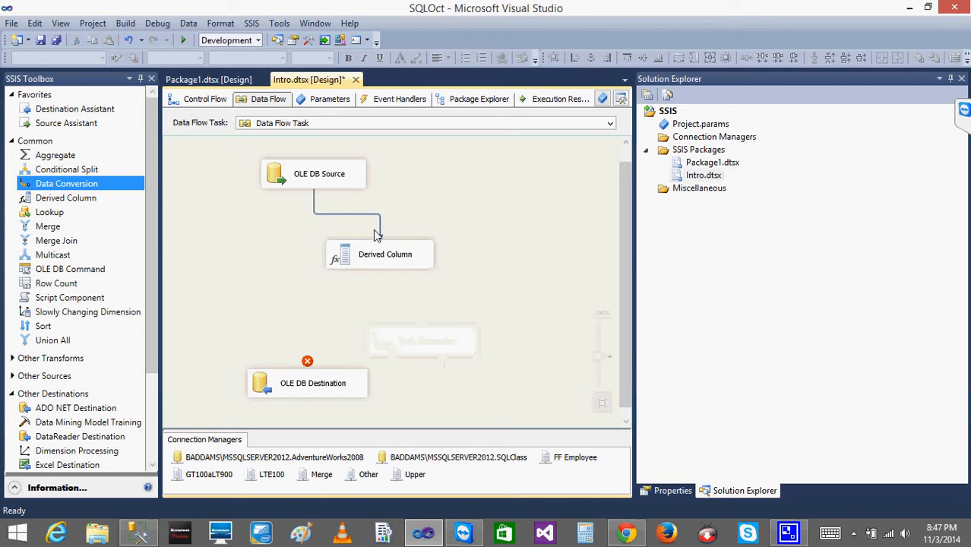
Open the Derived Column editor and add a new derived column whose expression is the FromCurrencyCode column.
left_click(344, 260)
double_click(343, 259)
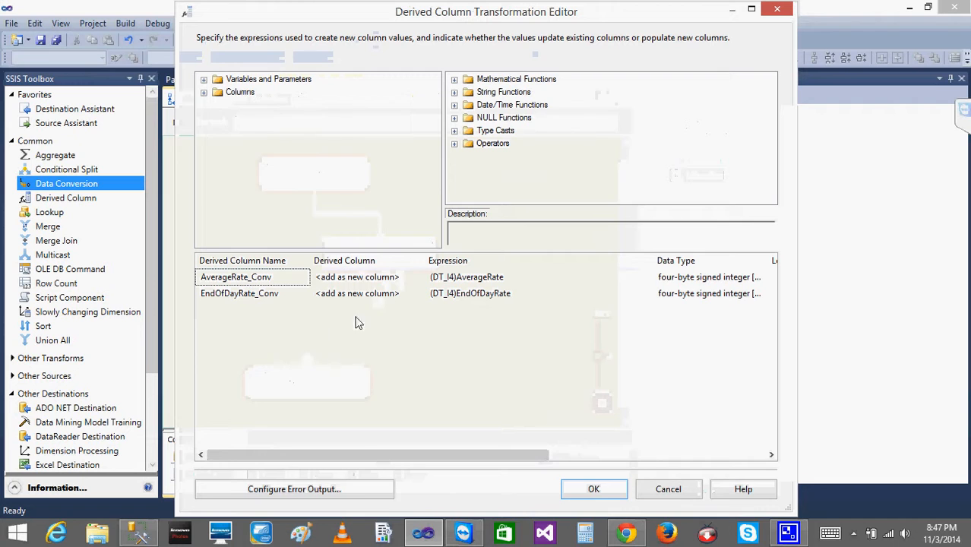
left_click(203, 92)
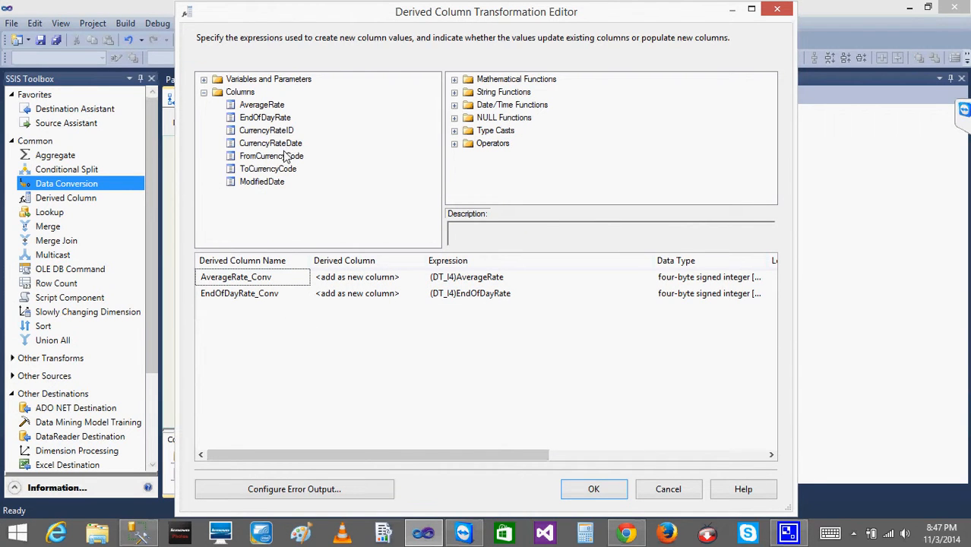
left_click_drag(285, 157, 461, 308)
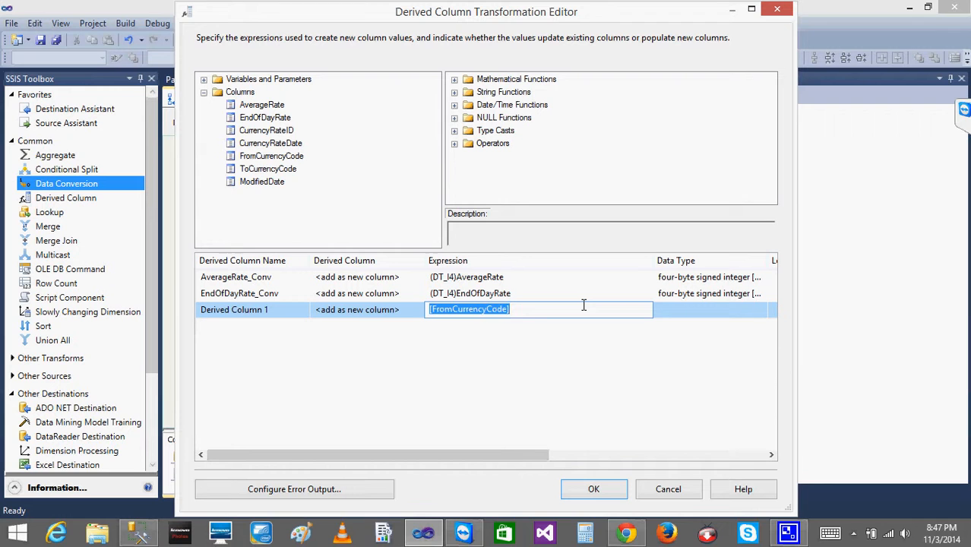
type("c")
key("ctrl+z")
left_click(532, 162)
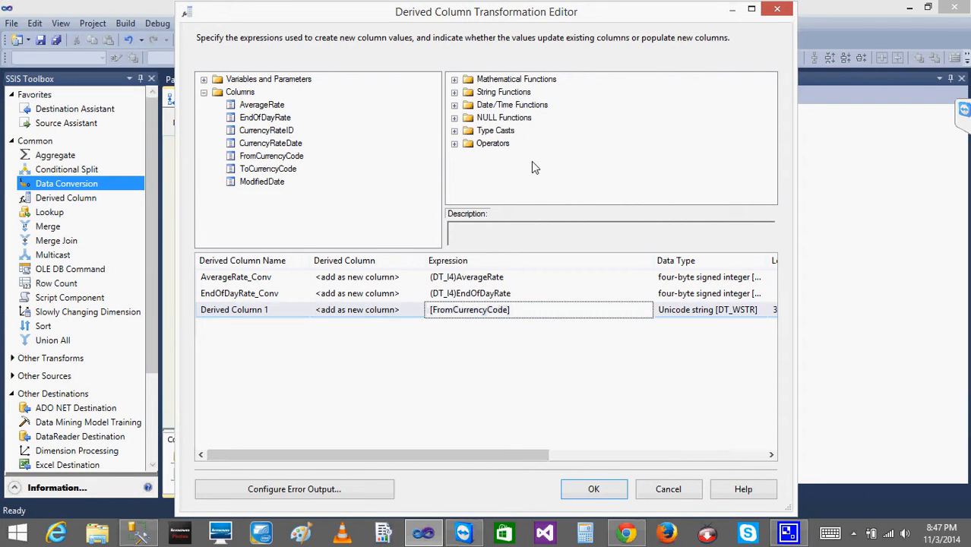
Wrap the new derived column's expression in the LOWER string function: LOWER([FromCurrencyCode]).
left_click(454, 131)
left_click(454, 79)
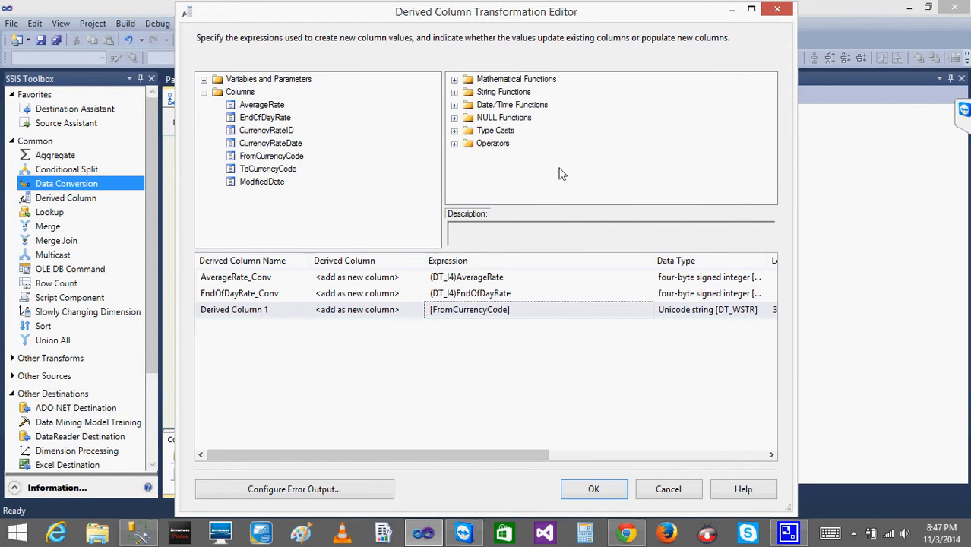
left_click(454, 92)
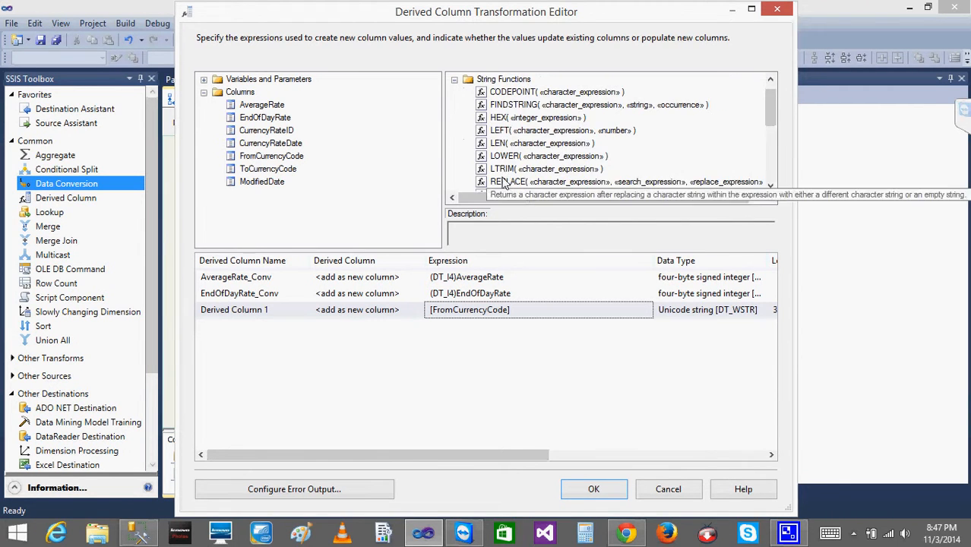
left_click(431, 313)
type("LOW")
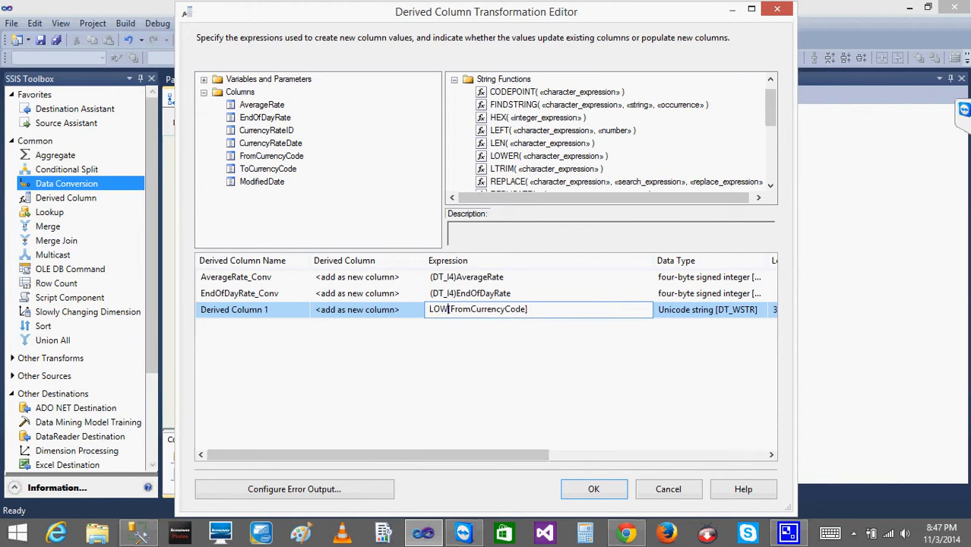
type("ER(")
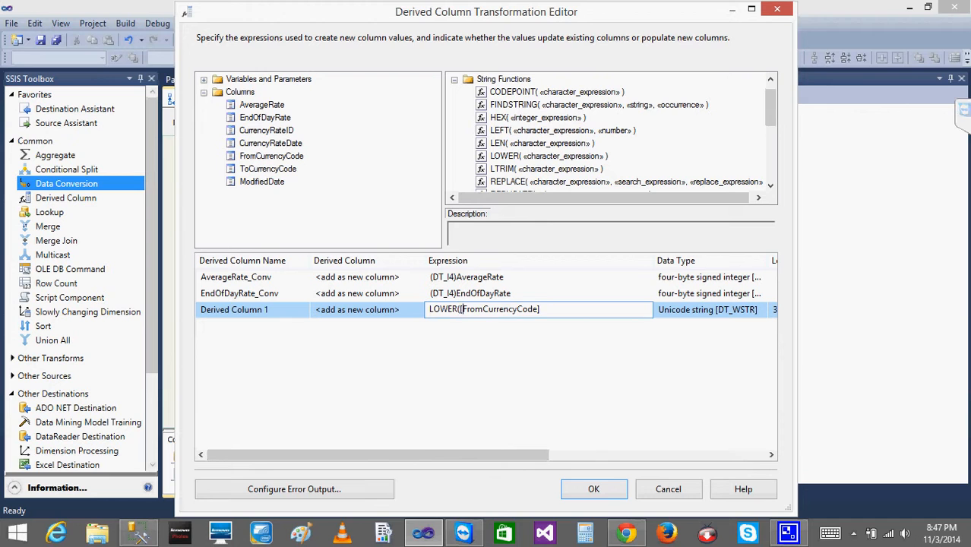
left_click(539, 309)
left_click(698, 319)
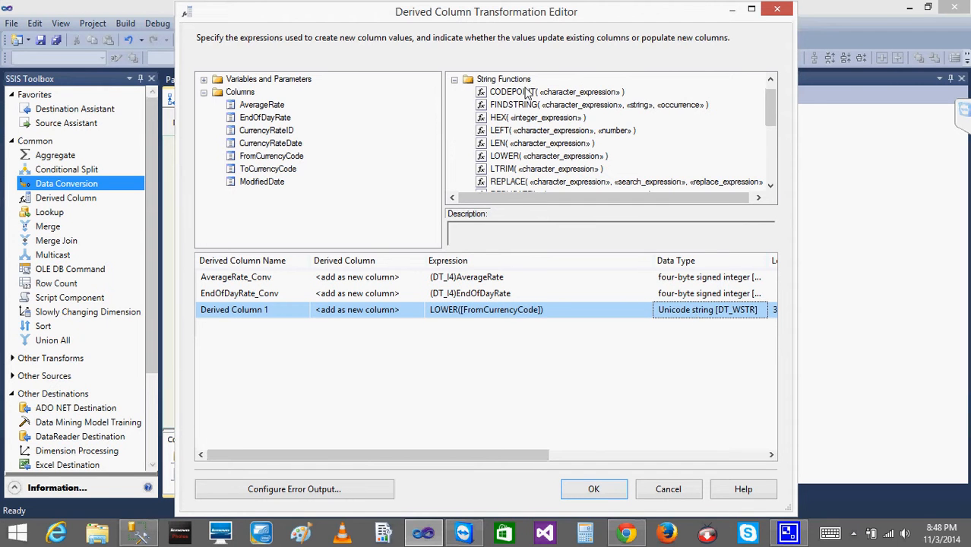
Review the string functions list and the existing (DT_I4) cast expressions without changing them.
left_click(770, 186)
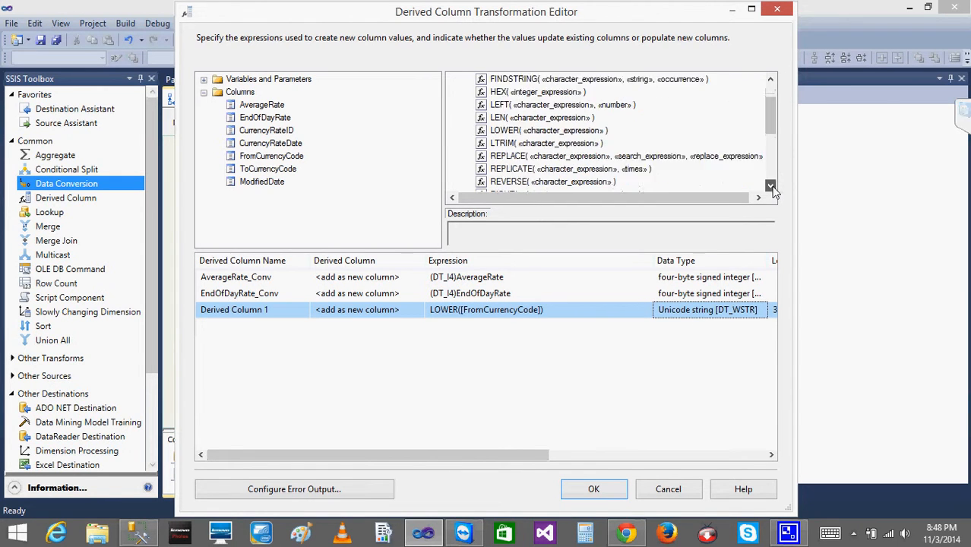
scroll(769, 79, "up", 6)
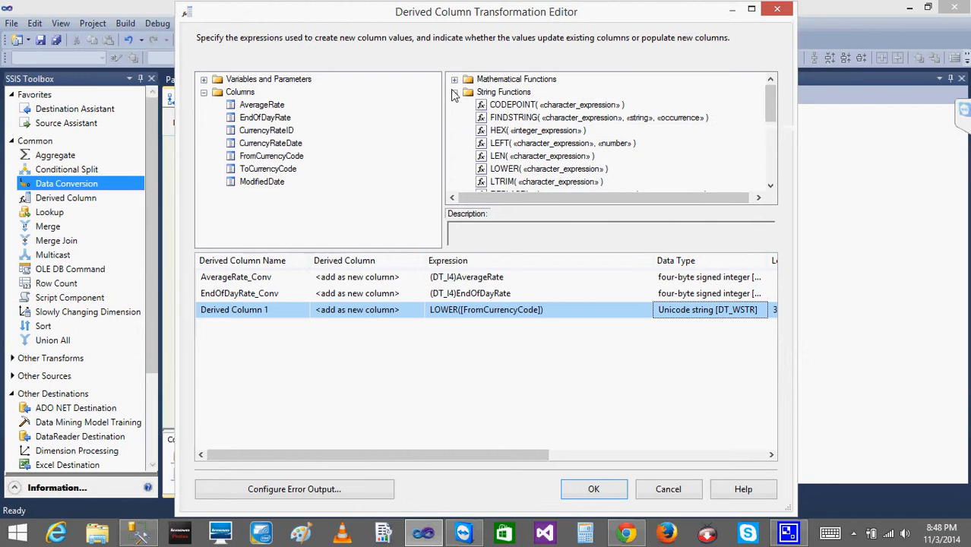
left_click(453, 92)
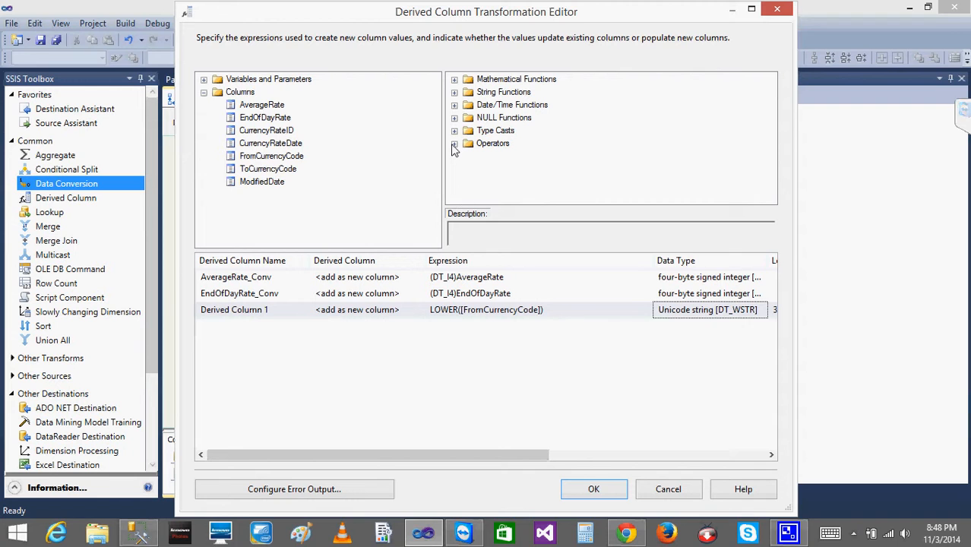
left_click(439, 280)
left_click(446, 293)
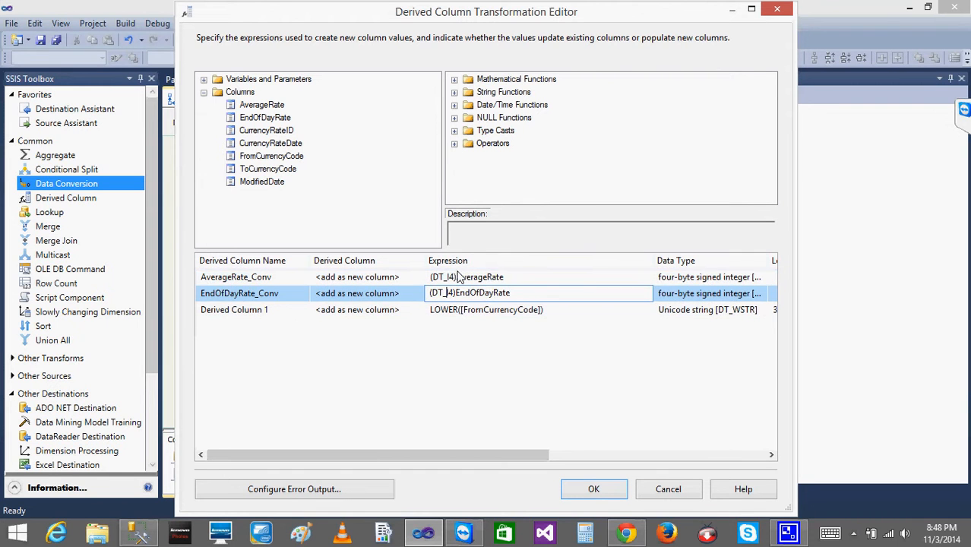
left_click(456, 277)
key("shift+Left")
key("shift+Left")
key("shift+Left")
key("shift+Left")
key("shift+Left")
key("shift+Left")
key("shift+Left")
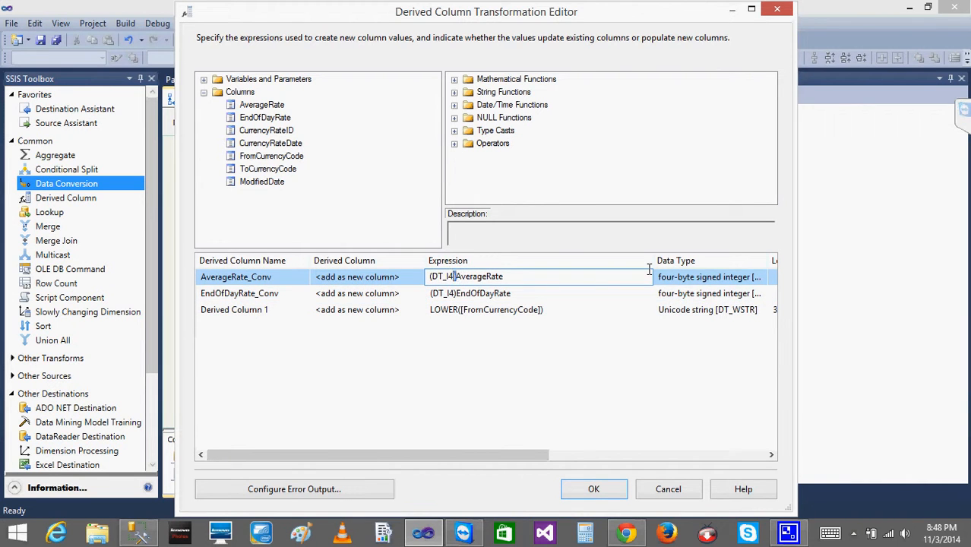
left_click(534, 276)
left_click_drag(457, 277, 431, 278)
left_click(535, 277)
Insert a DT_STR type cast in front of Derived Column 1's LOWER([FromCurrencyCode]) expression.
left_click(562, 309)
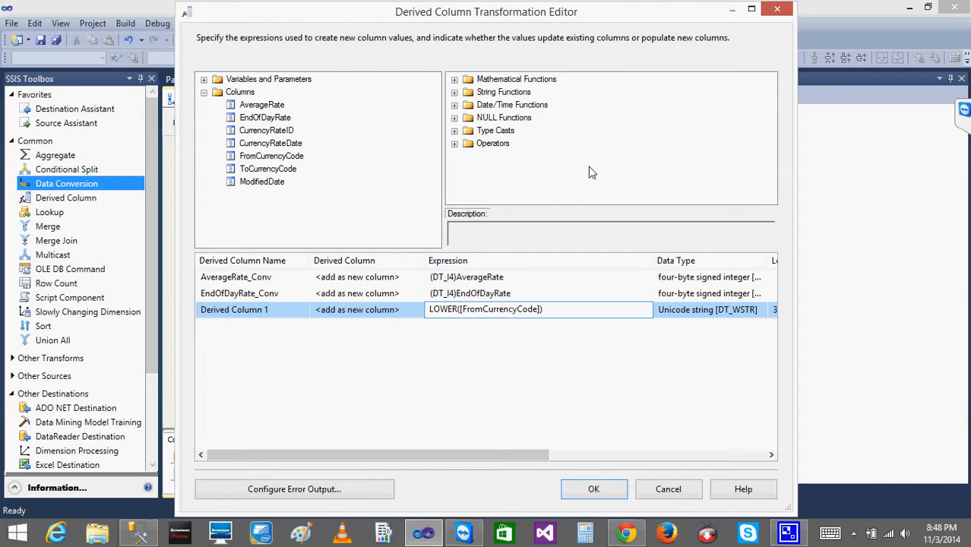
left_click(716, 322)
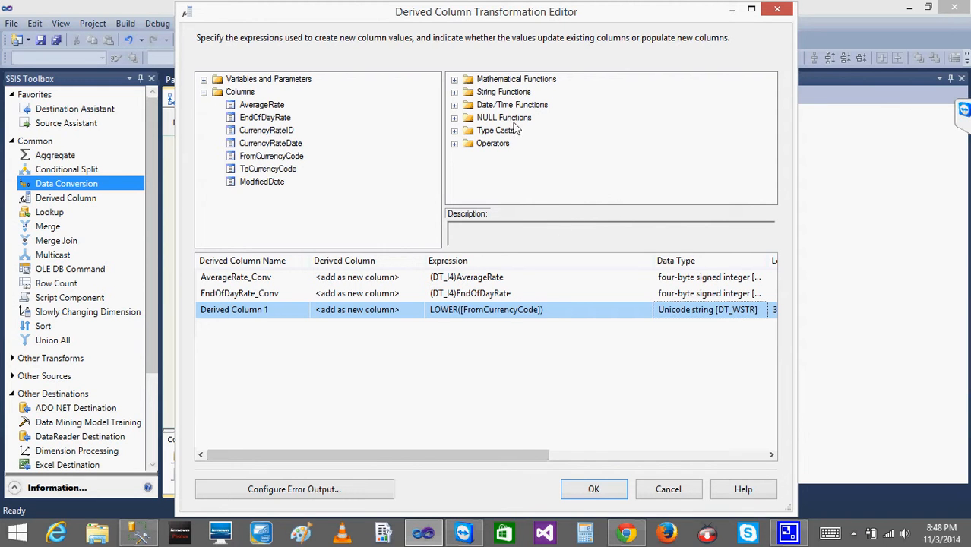
left_click(455, 131)
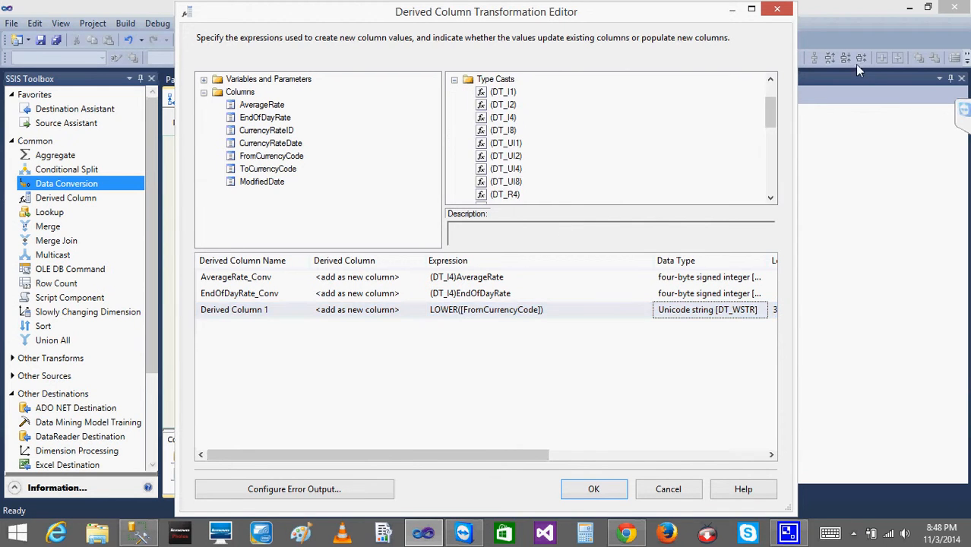
left_click_drag(770, 114, 770, 138)
left_click(533, 118)
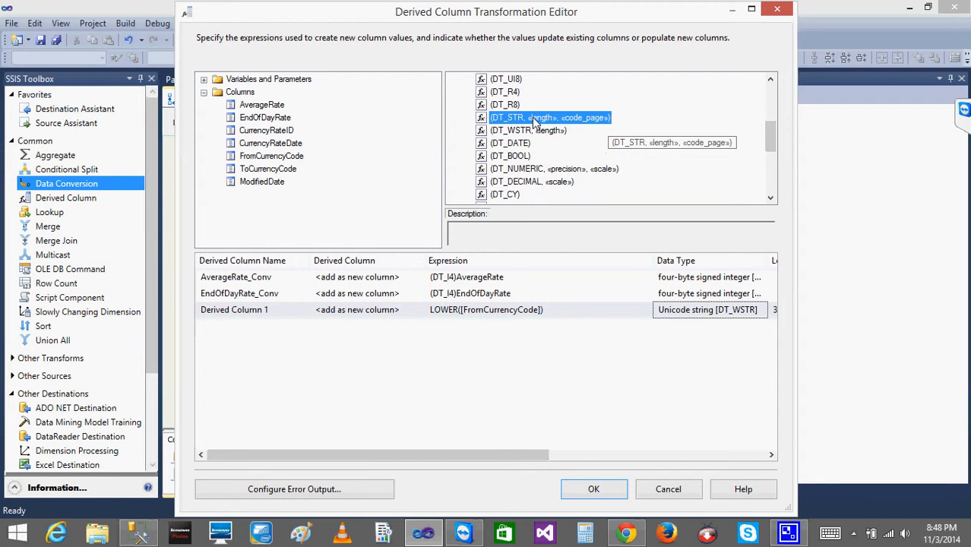
left_click_drag(532, 118, 433, 316)
Fill in the cast's length as 3 and code page as 1252, giving (DT_STR, 3, 1252) LOWER([FromCurrencyCode]).
left_click(498, 369)
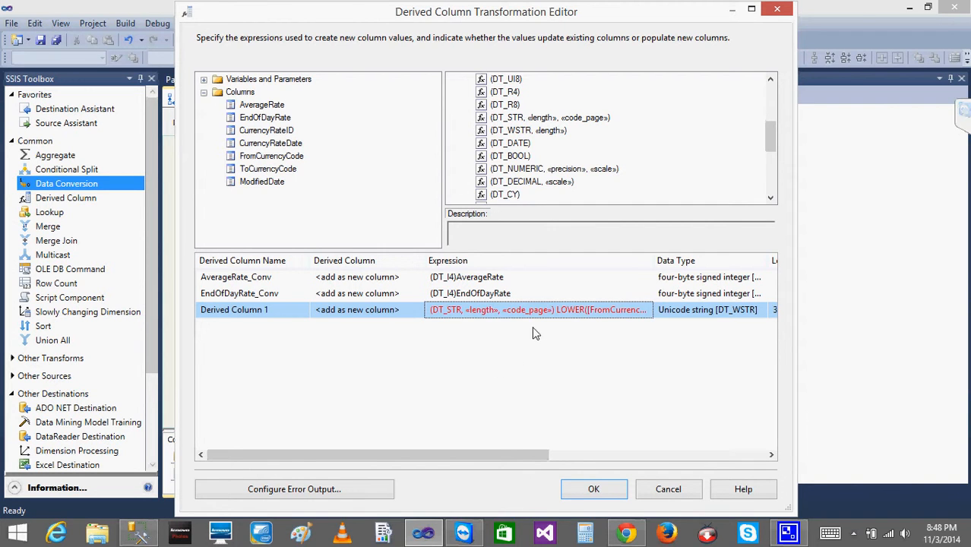
left_click(554, 313)
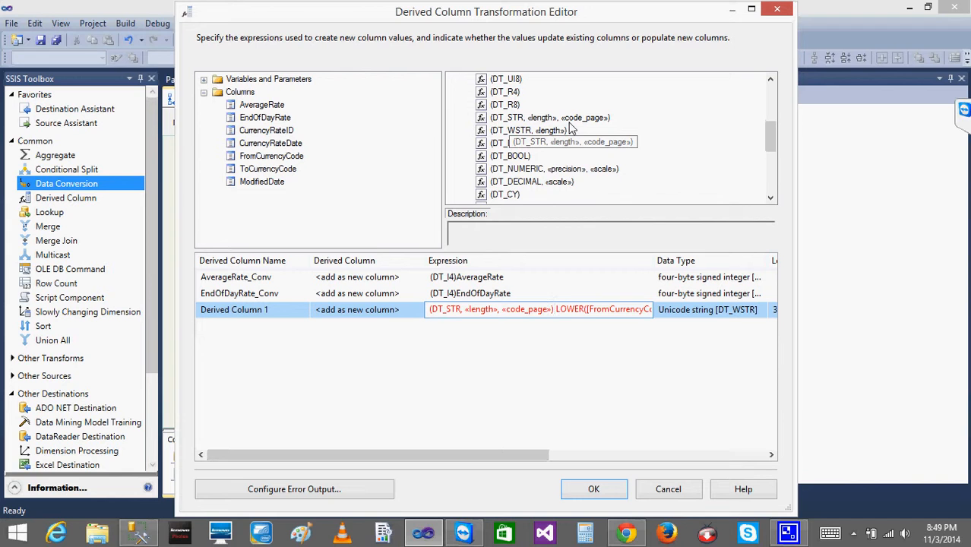
left_click(498, 310)
key("BackSpace")
key("BackSpace")
key("BackSpace")
key("BackSpace")
key("BackSpace")
key("BackSpace")
key("BackSpace")
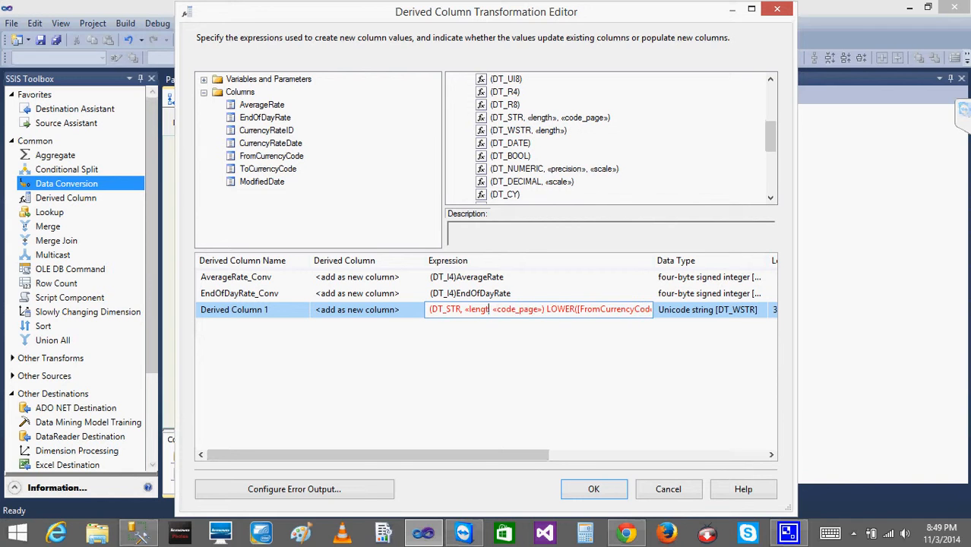
key("BackSpace")
key("BackSpace")
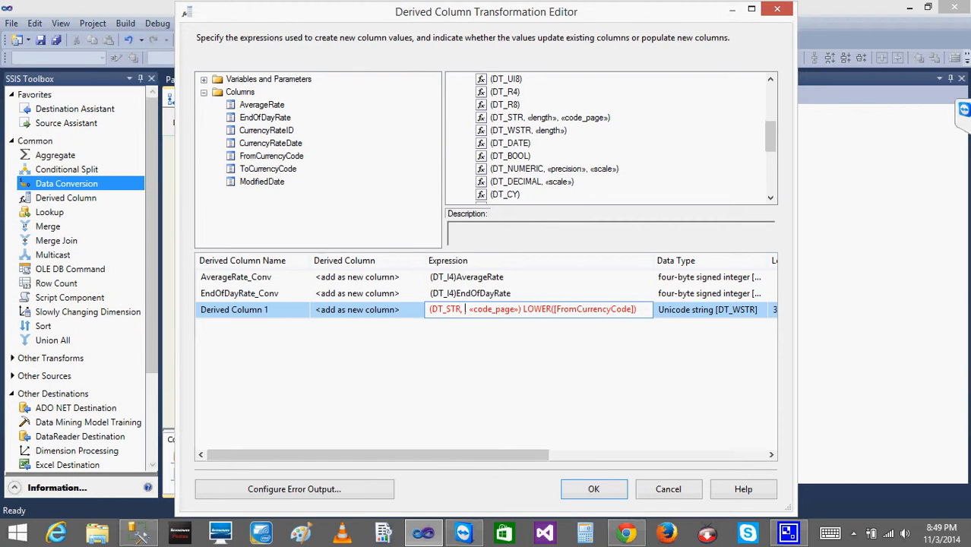
type("3")
key("Right")
key("Right")
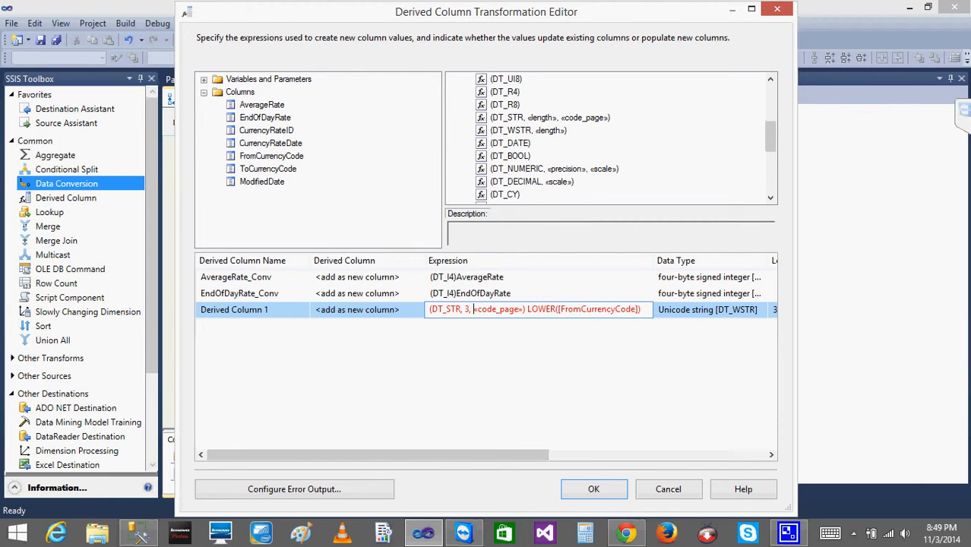
key("shift+Right")
key("shift+Right")
key("shift+Right")
key("shift+Right")
key("shift+Right")
key("shift+Right")
key("shift+Right")
key("shift+Right")
key("shift+Right")
key("shift+Right")
key("shift+Right")
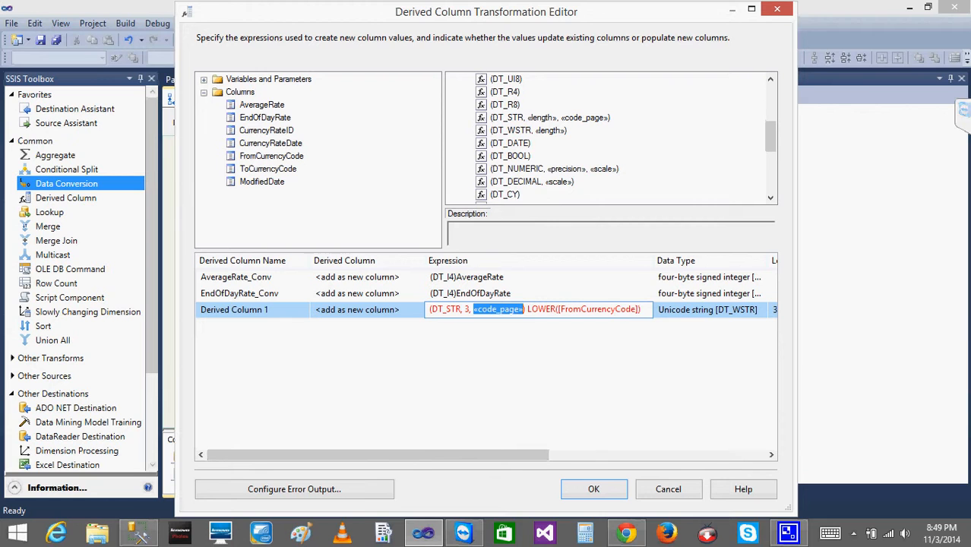
type("1252")
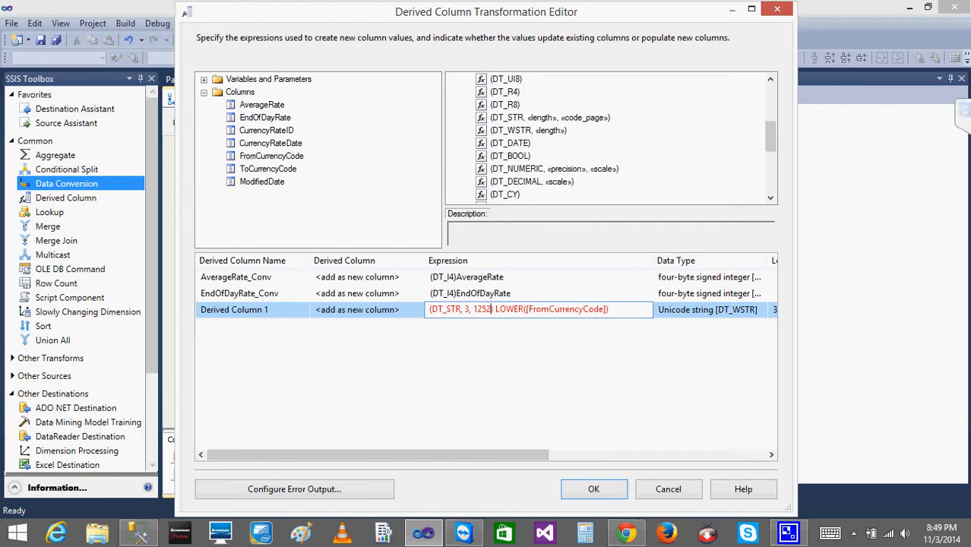
type(")")
left_click(484, 298)
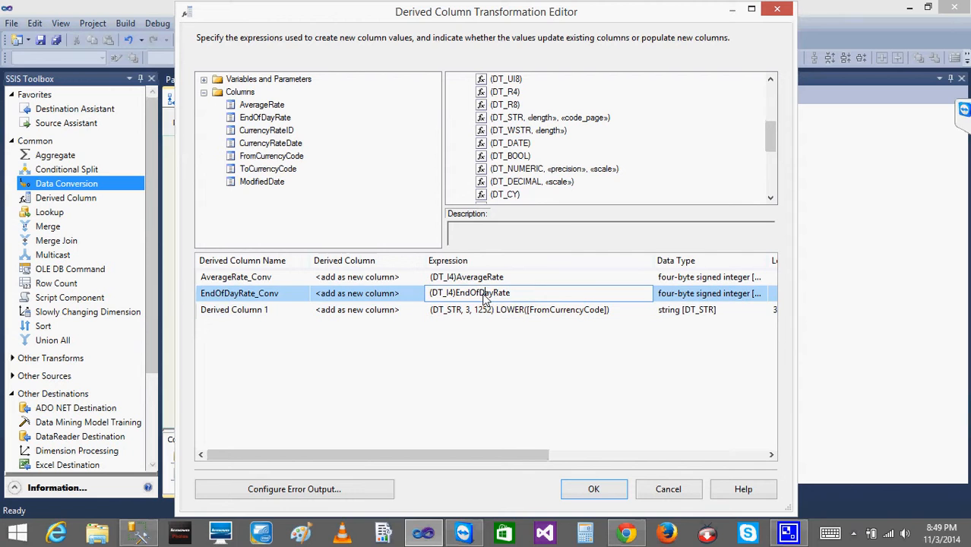
Rename the derived column FromCurrencyCode_Lower_Conv and close the Derived Column editor.
left_click(467, 326)
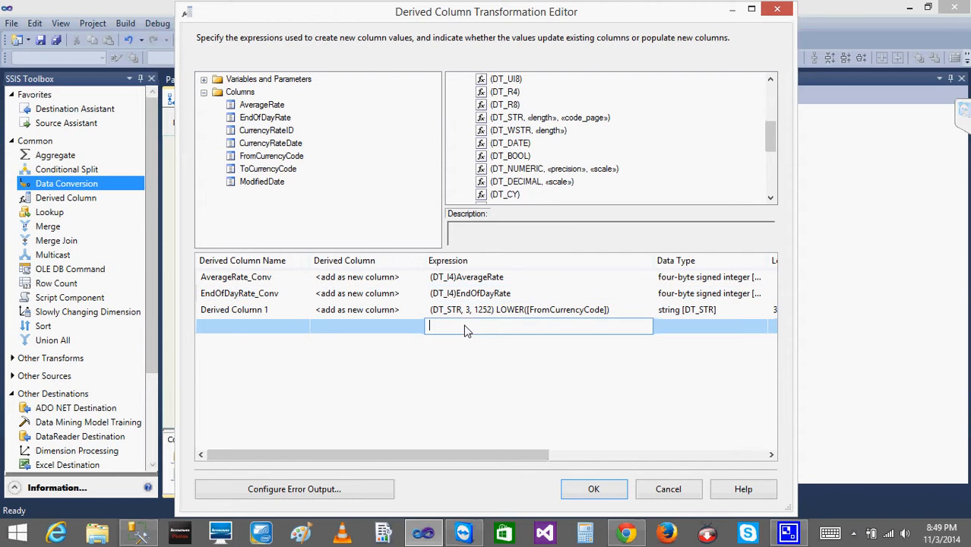
double_click(292, 309)
key("BackSpace")
key("BackSpace")
key("BackSpace")
key("BackSpace")
key("BackSpace")
key("BackSpace")
key("BackSpace")
key("BackSpace")
key("BackSpace")
key("BackSpace")
key("BackSpace")
key("BackSpace")
key("BackSpace")
key("BackSpace")
key("BackSpace")
key("BackSpace")
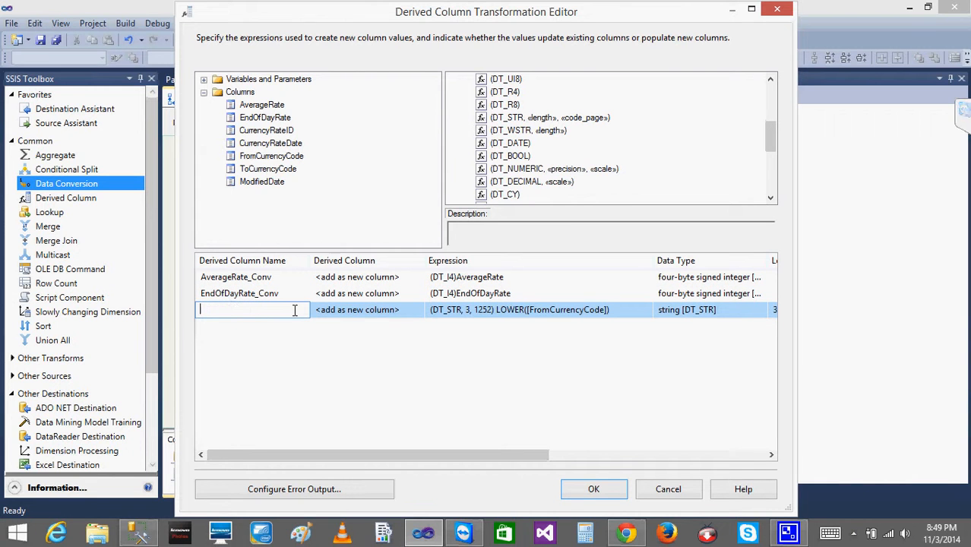
type("[FromCurrencyCode")
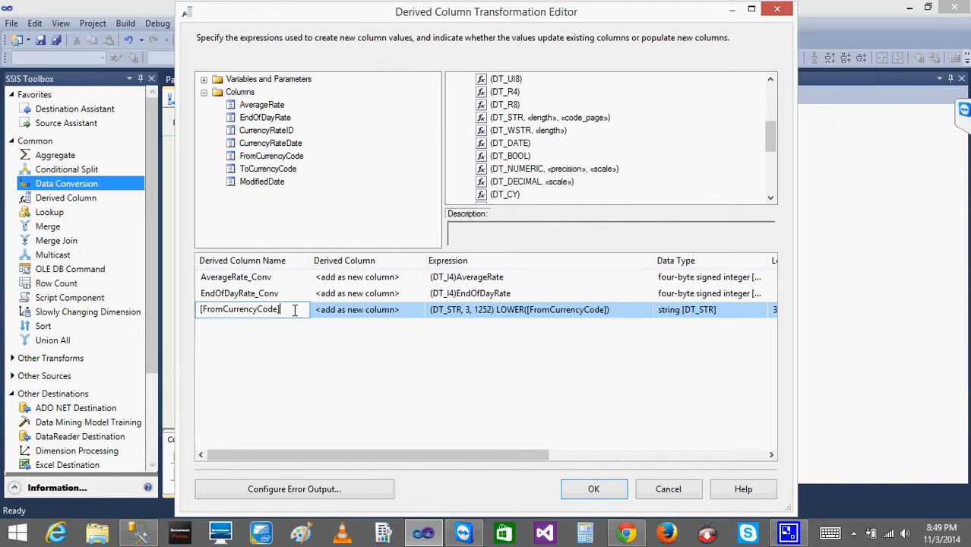
key("Left")
key("Left")
key("Left")
key("Left")
key("Left")
key("Left")
key("Left")
key("Left")
key("Left")
key("Left")
key("Left")
key("Left")
key("Left")
key("Left")
key("Left")
key("Left")
key("BackSpace")
key("Right")
key("Right")
key("Right")
key("Right")
key("Right")
key("Right")
key("Right")
key("Right")
key("Right")
key("Right")
key("Right")
key("Right")
key("Right")
key("Right")
key("Right")
key("Right")
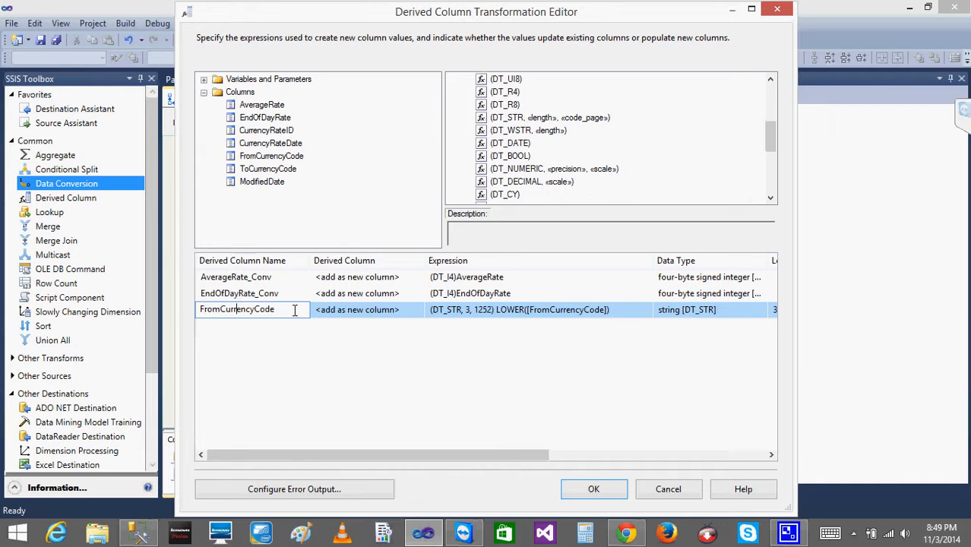
key("Right")
type("_Lower_Conv")
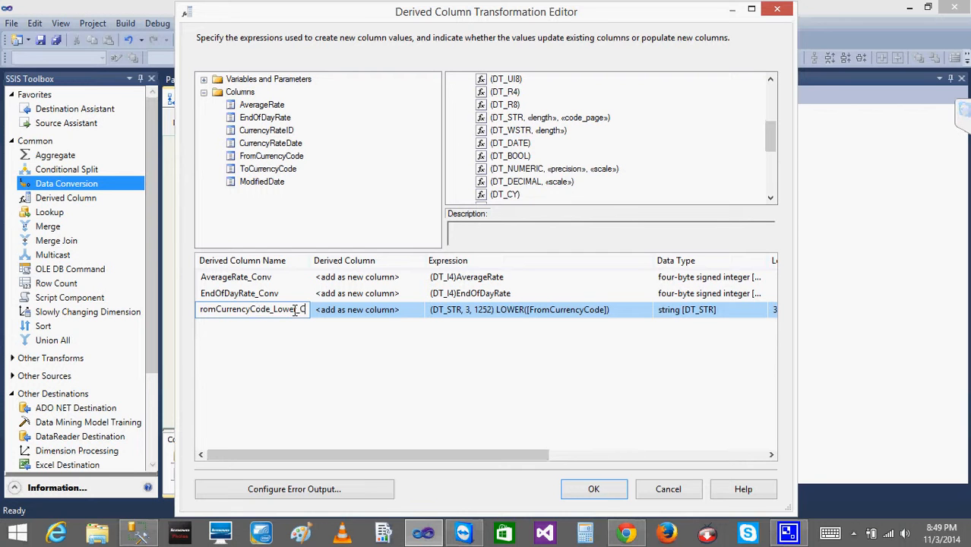
left_click(592, 489)
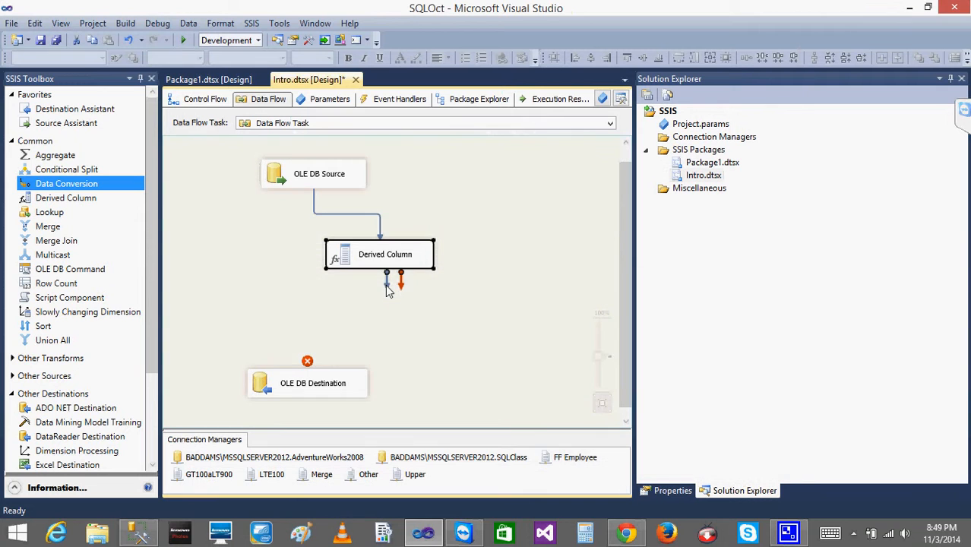
Reconnect the Derived Column output to the OLE DB Destination and resolve references, deleting unmapped input columns.
left_click_drag(388, 288, 308, 380)
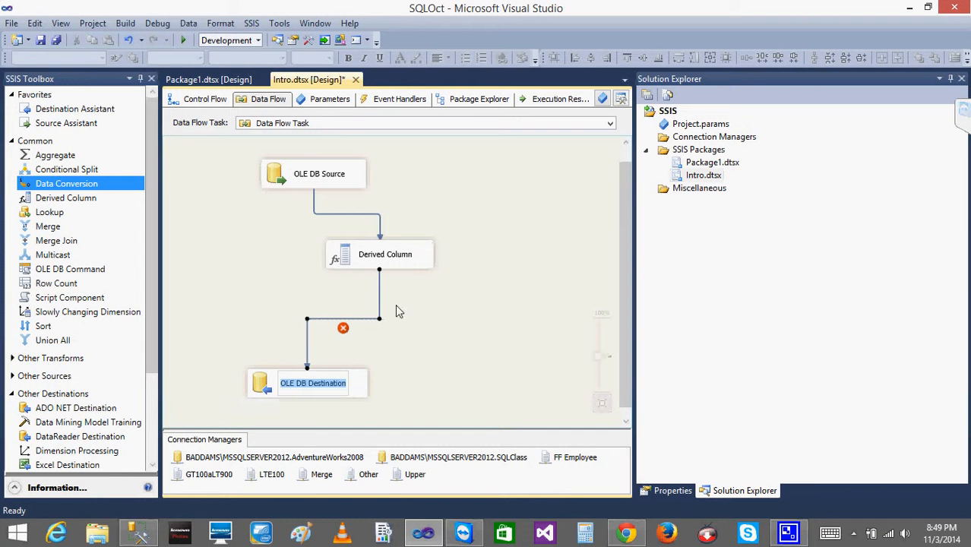
double_click(343, 327)
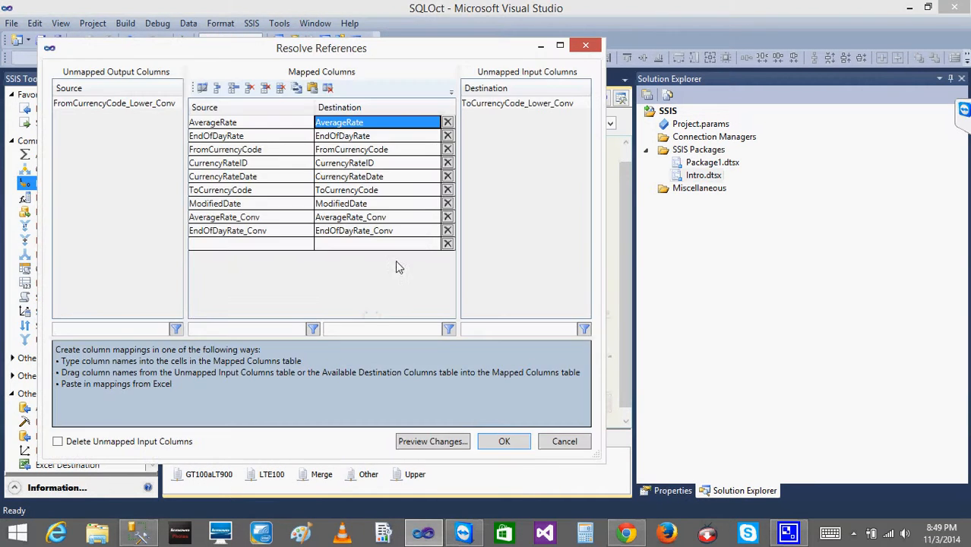
left_click(59, 441)
left_click(499, 440)
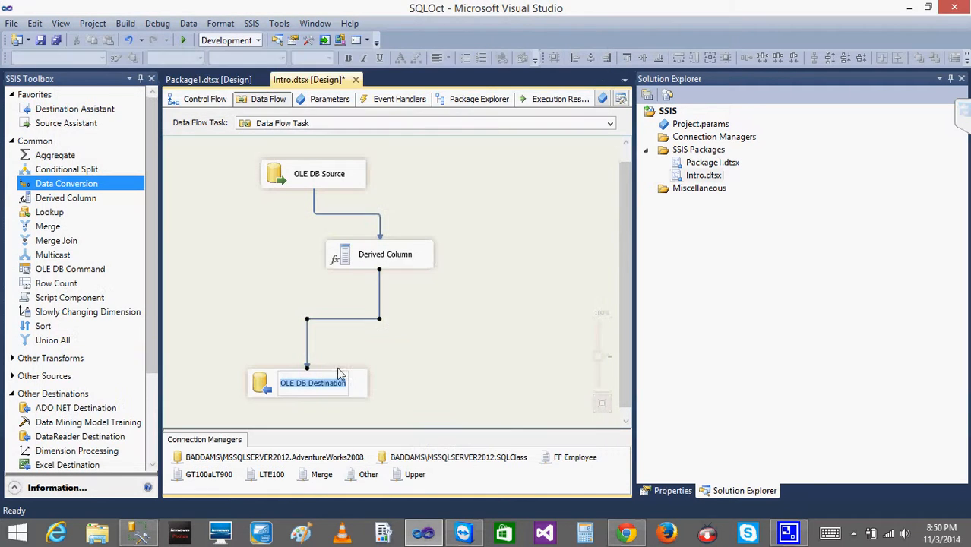
Map FromCurrencyCode_Lower_Conv to the ToCurrencyCode_Lower destination column in the OLE DB Destination editor.
double_click(271, 388)
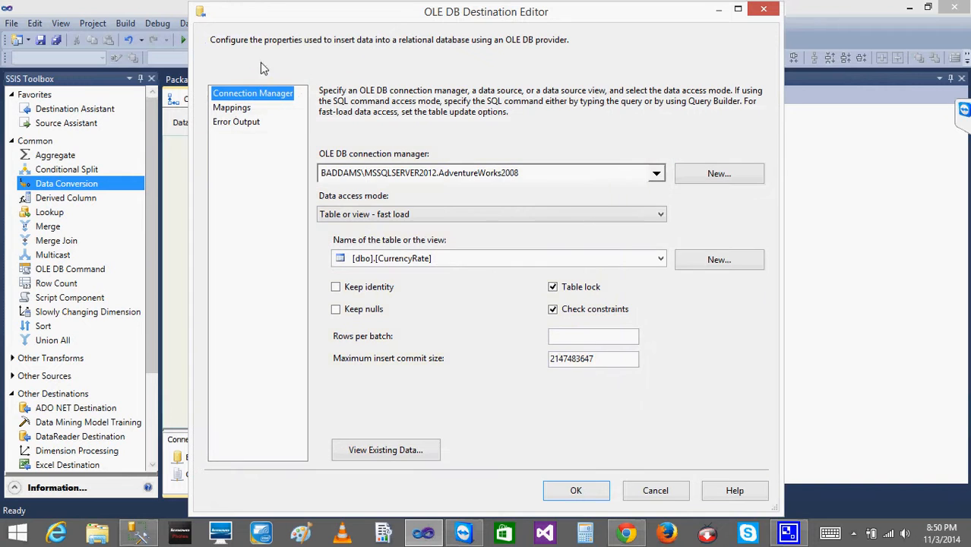
left_click(232, 108)
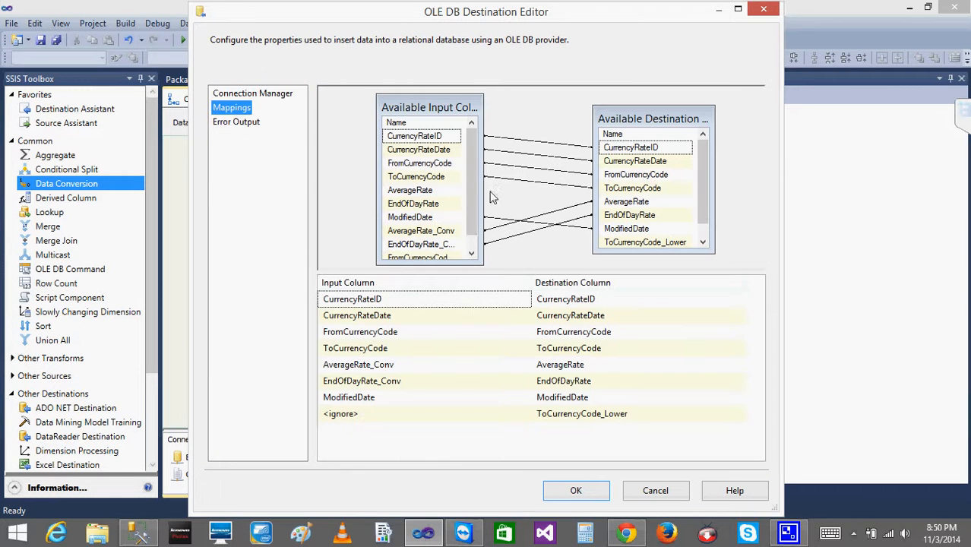
left_click(486, 416)
left_click(523, 414)
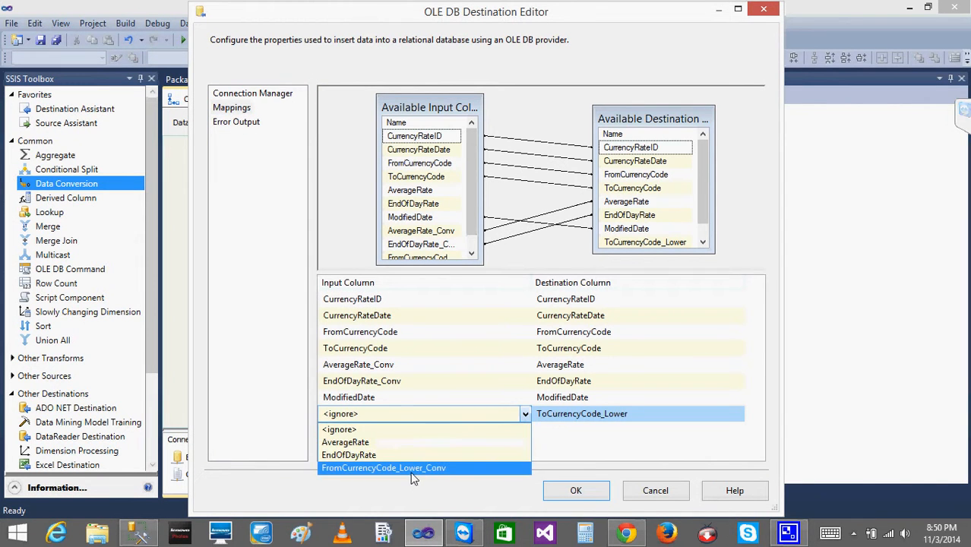
left_click(410, 469)
left_click(594, 492)
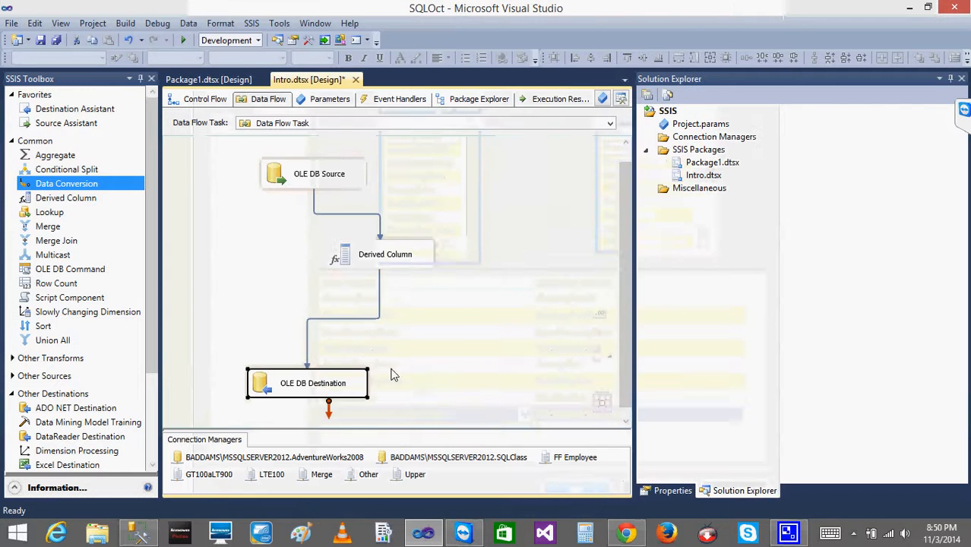
left_click(393, 370)
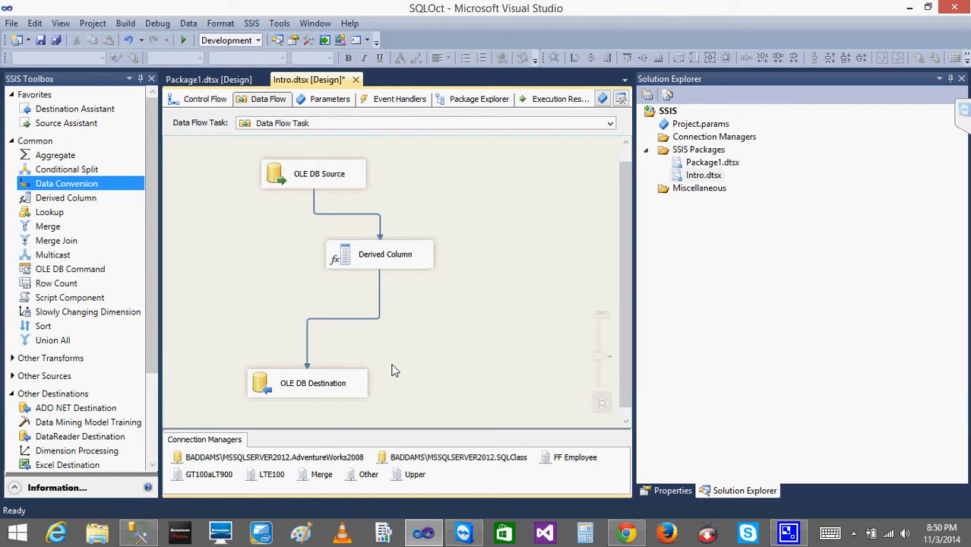
Reopen the Derived Column editor to review its derived columns and expressions.
left_click(11, 394)
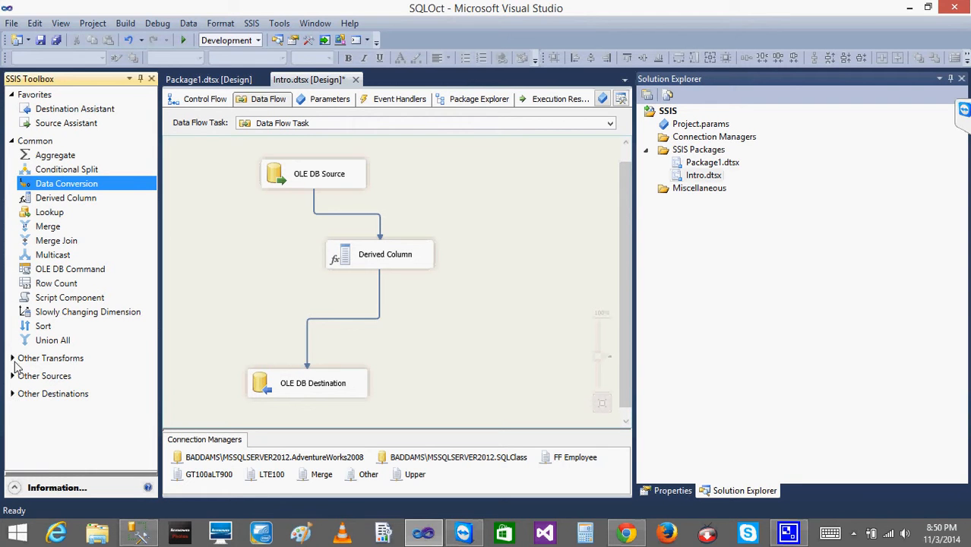
left_click(12, 359)
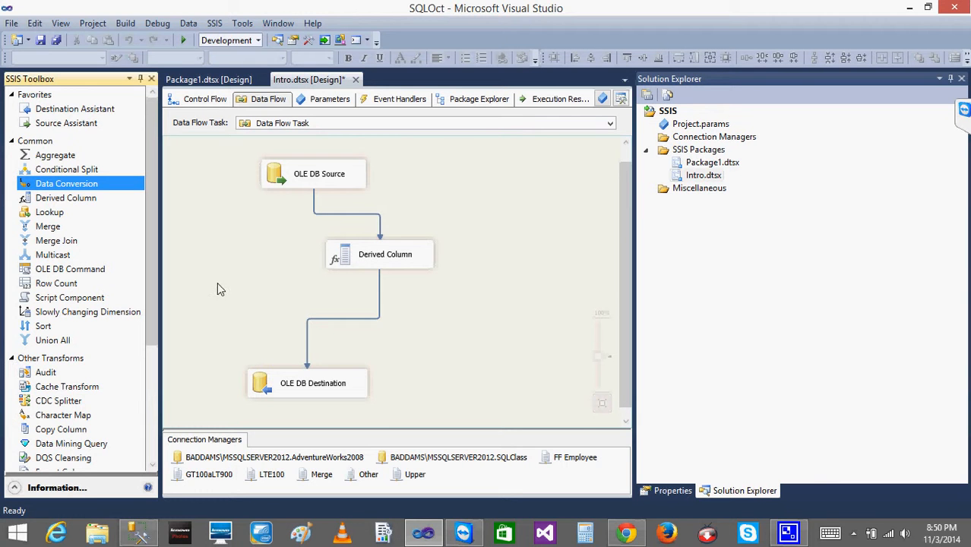
left_click(336, 259)
double_click(337, 259)
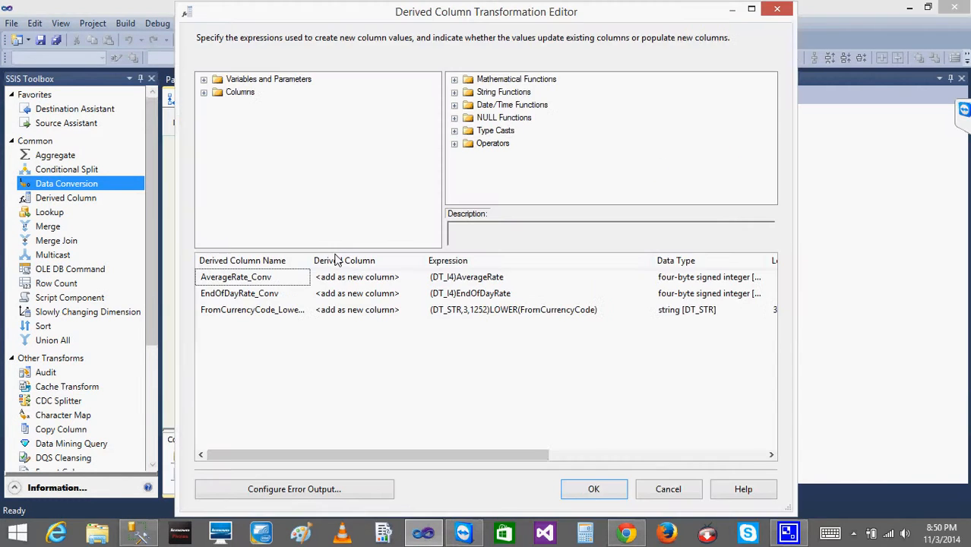
left_click(593, 490)
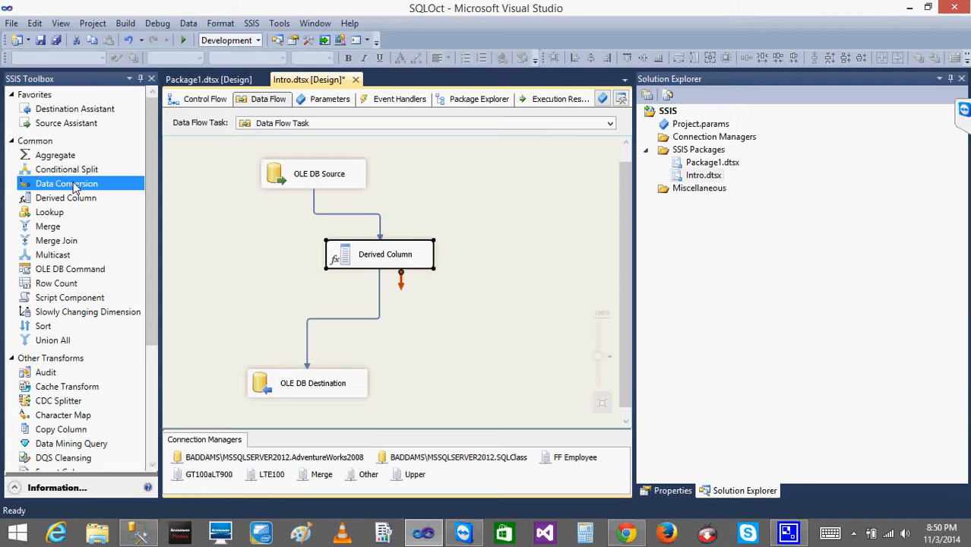
Move the Derived Column component left so it lines up under the OLE DB Source.
left_click(63, 417)
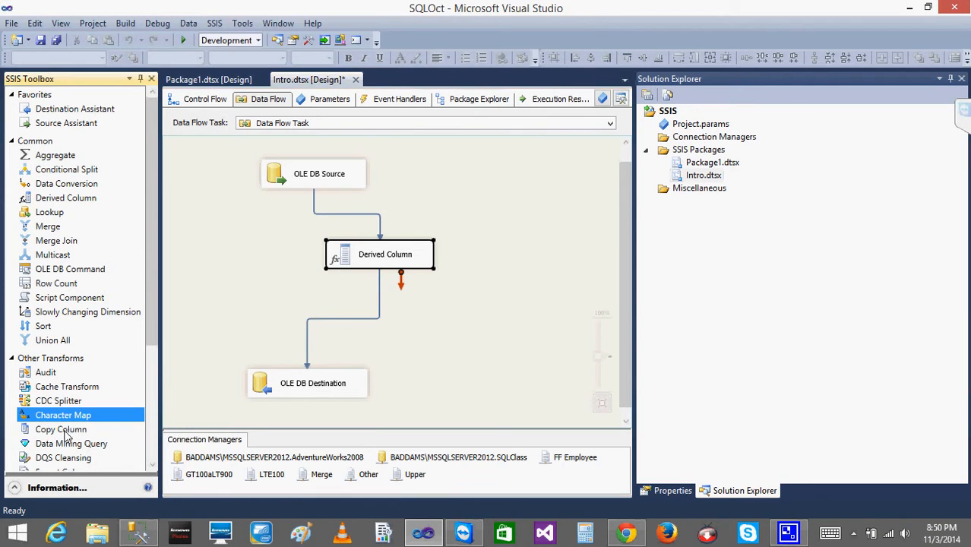
left_click(66, 431)
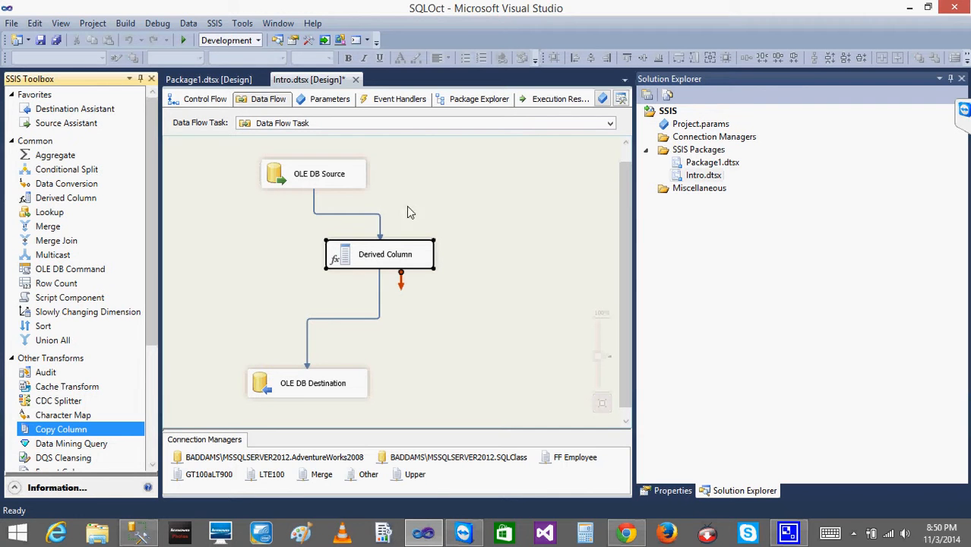
left_click(432, 206)
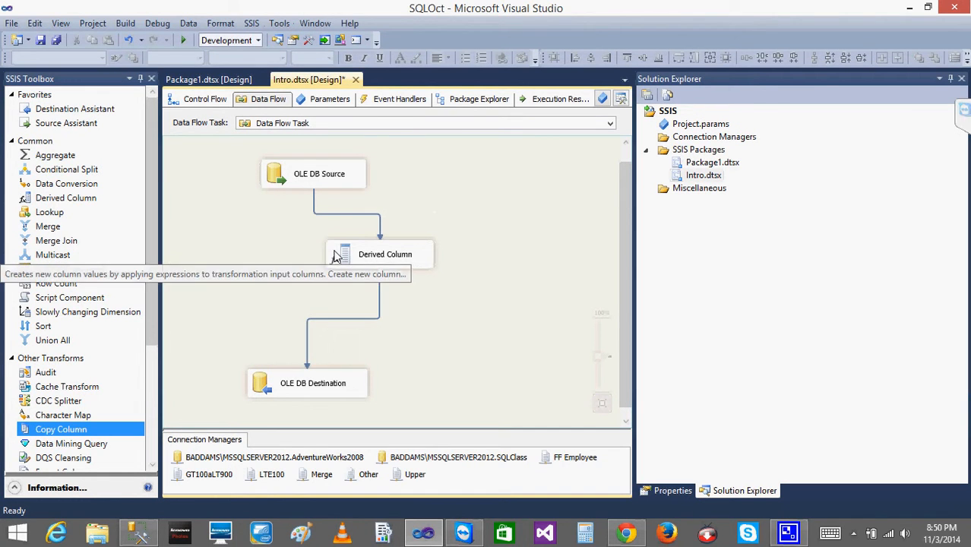
left_click_drag(328, 261, 273, 264)
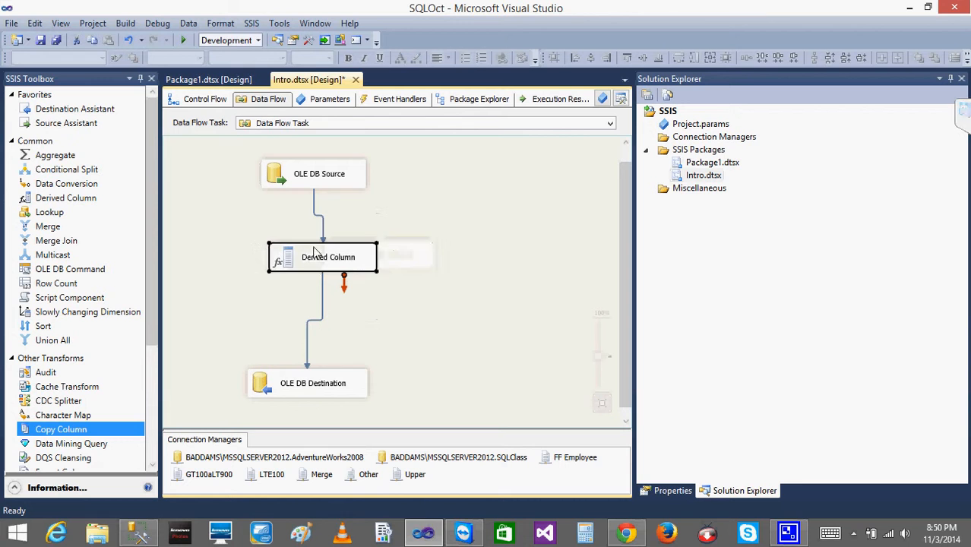
left_click(326, 241)
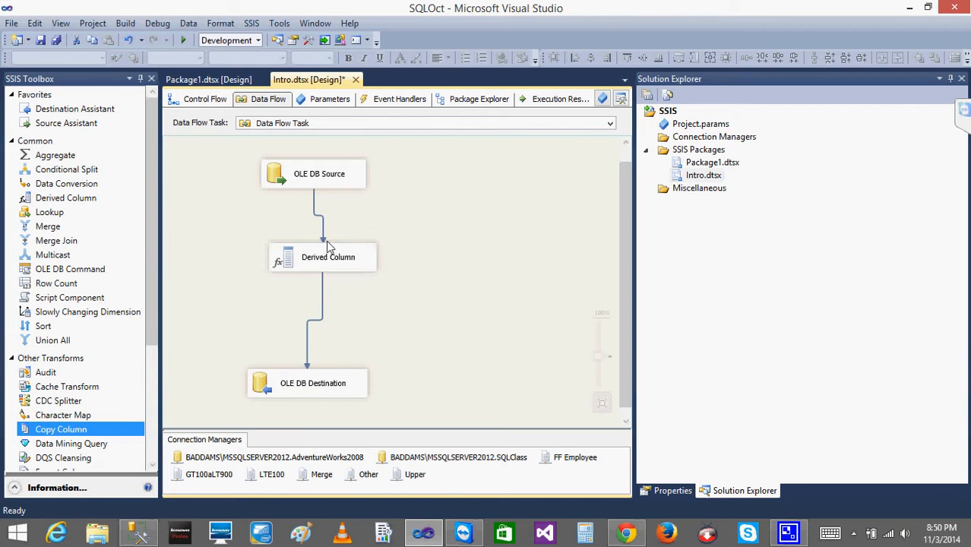
left_click(77, 430)
left_click(282, 259)
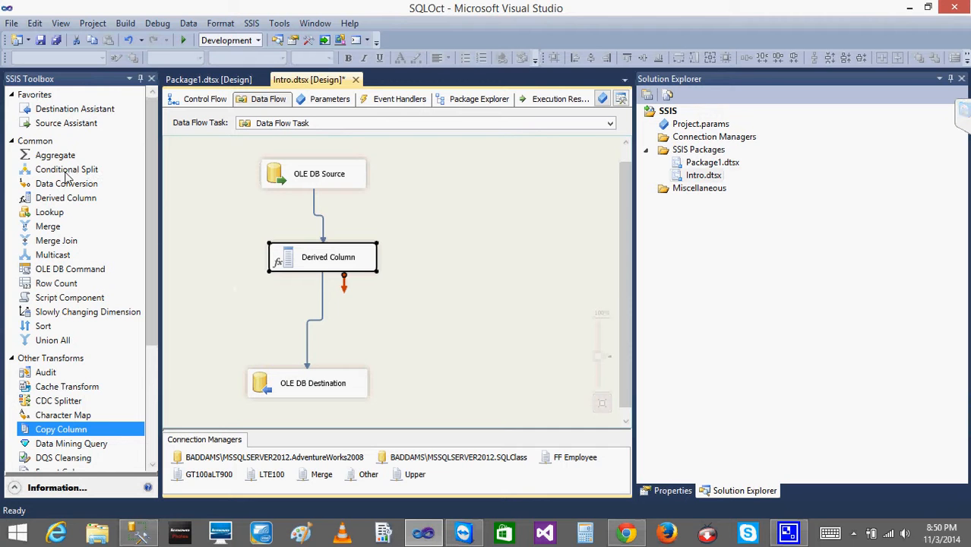
left_click(51, 189)
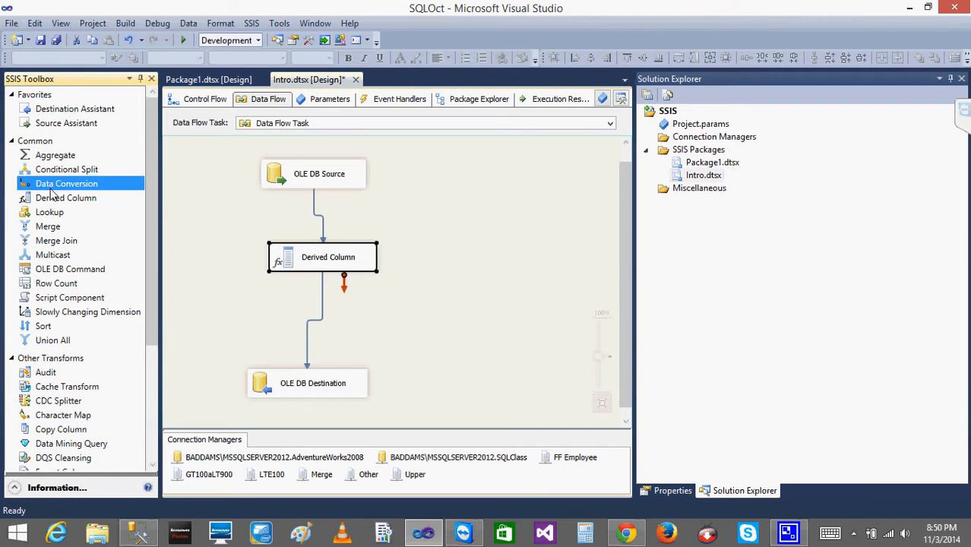
left_click(70, 415)
left_click(302, 261)
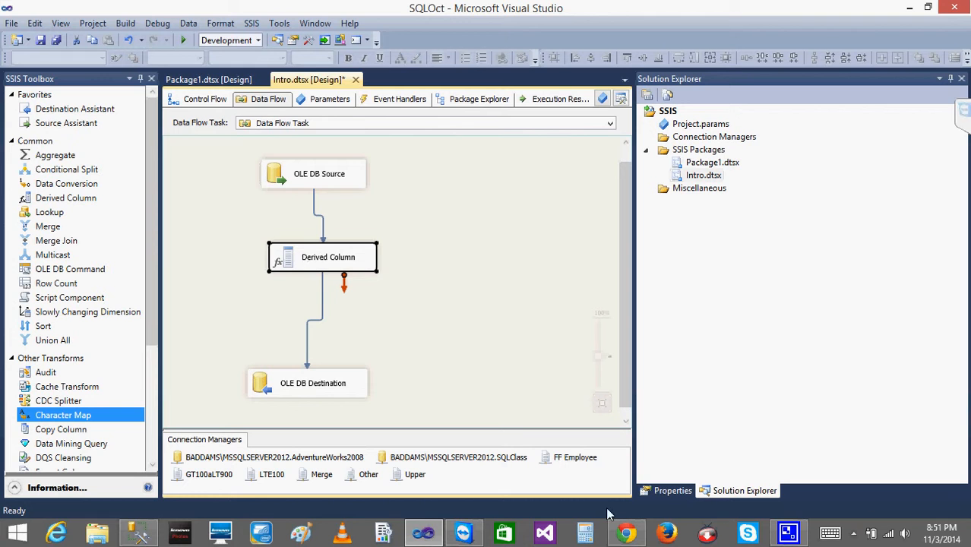
left_click(853, 534)
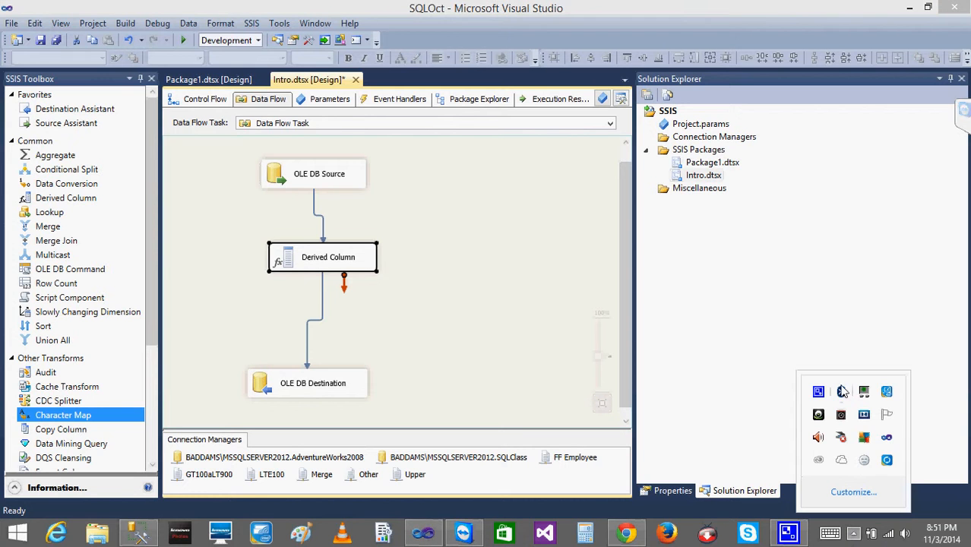